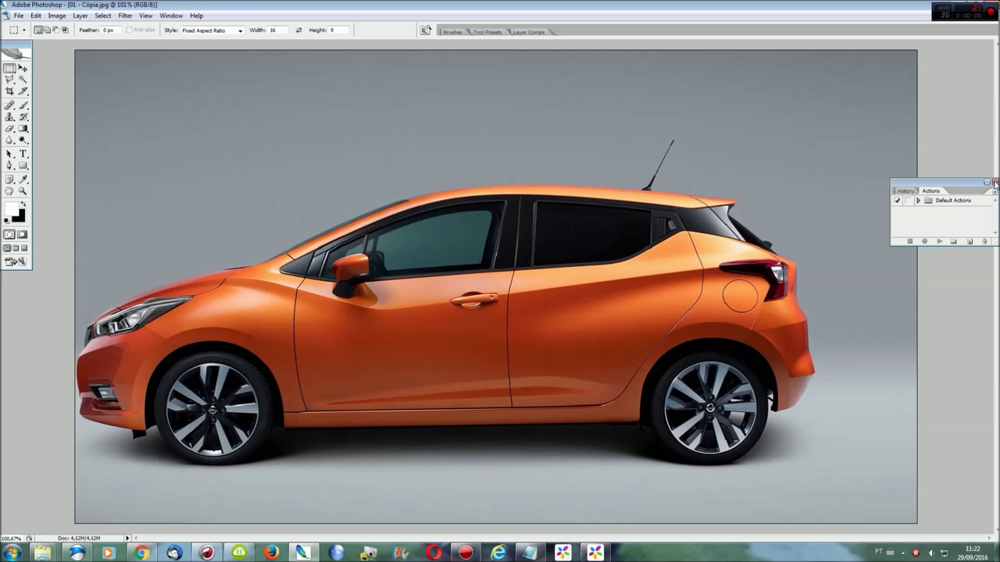
Step: Close the History/Actions panel, switch to 02 - Cópia.jpg and zoom in to 300%
click(994, 182)
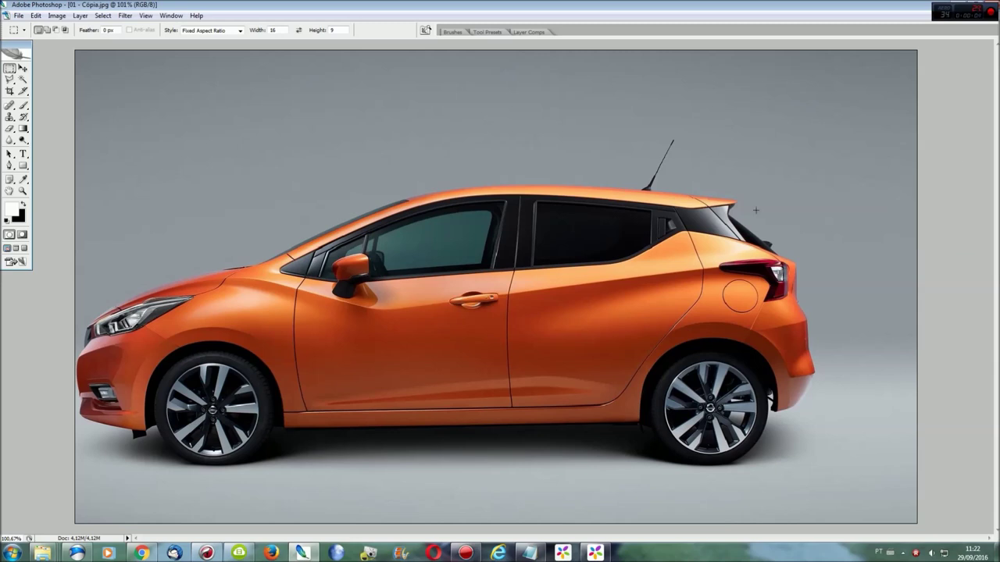
click(179, 18)
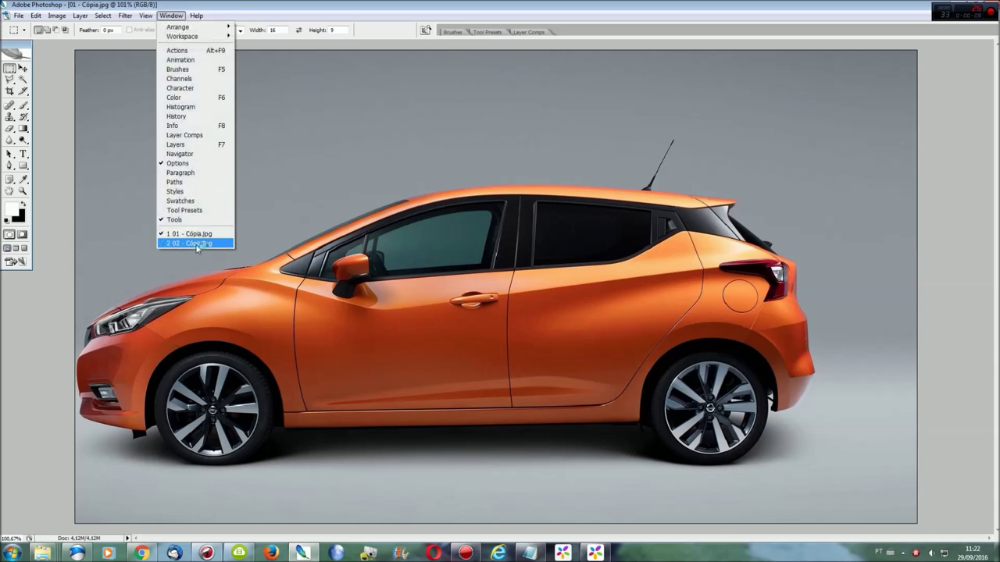
click(194, 245)
key(ctrl+plus)
key(ctrl+plus)
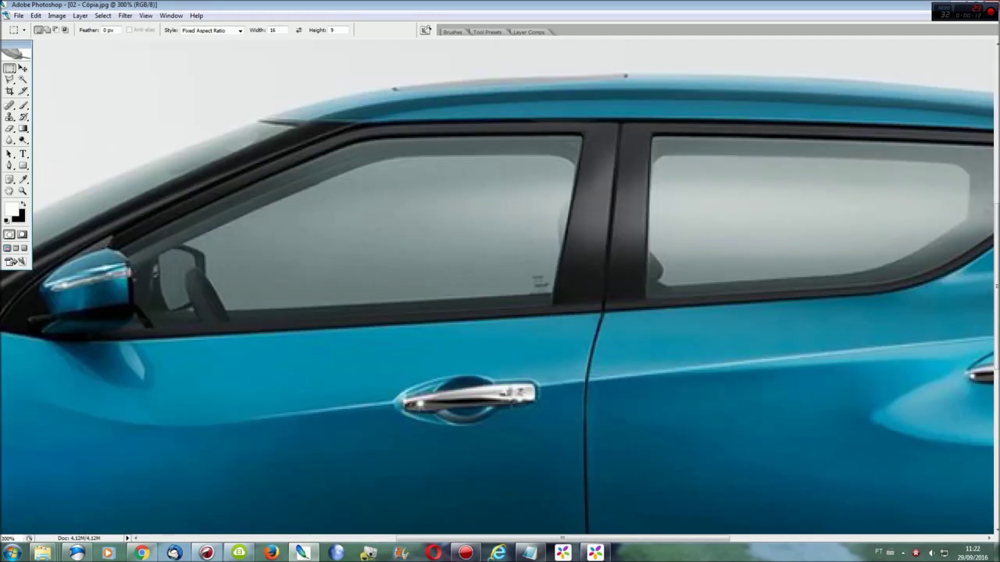
drag(597, 541, 816, 541)
scroll(778, 445, down, 1)
Step: Trace a Polygonal Lasso outline down the rear door seam to below the rear wheel
key(l)
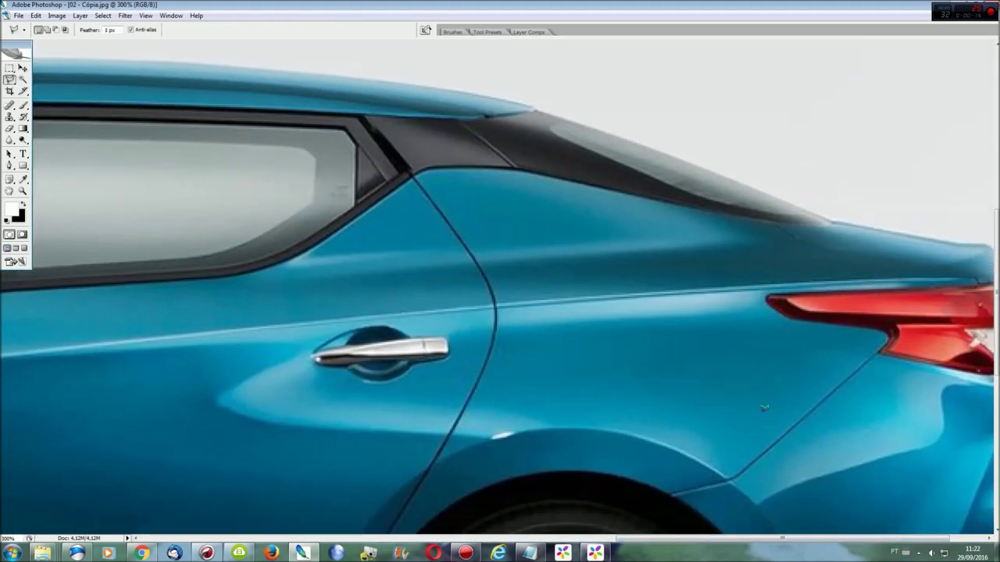
click(408, 179)
click(467, 266)
click(494, 320)
scroll(494, 390, down, 3)
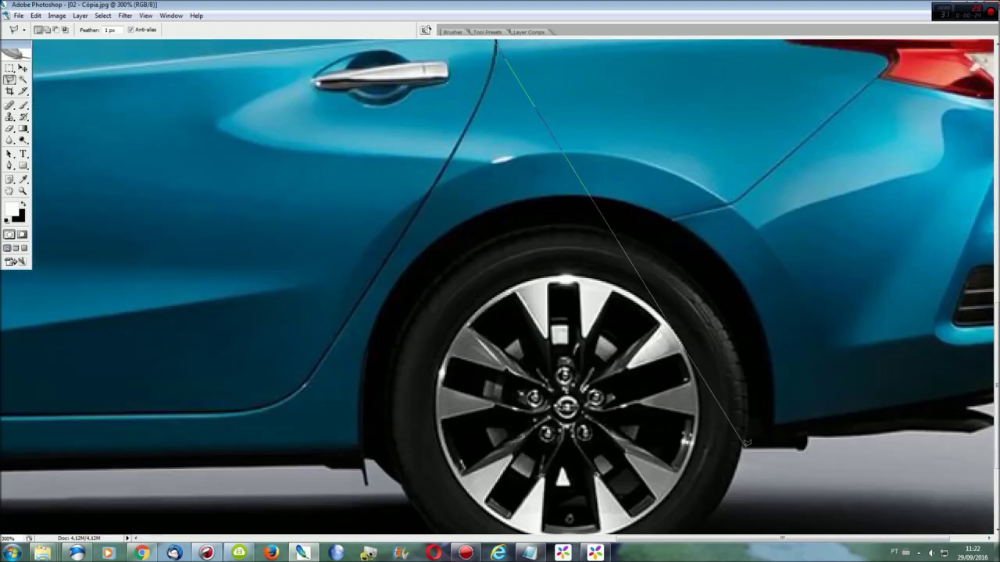
click(742, 448)
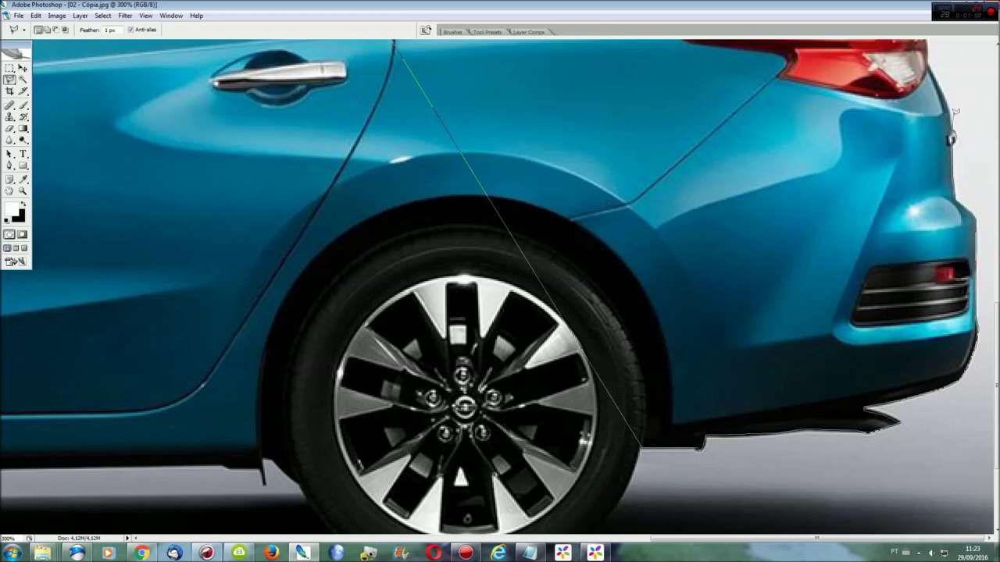
Step: Finish the outline along the roof edge and close the selection around the rear end
scroll(950, 139, up, 5)
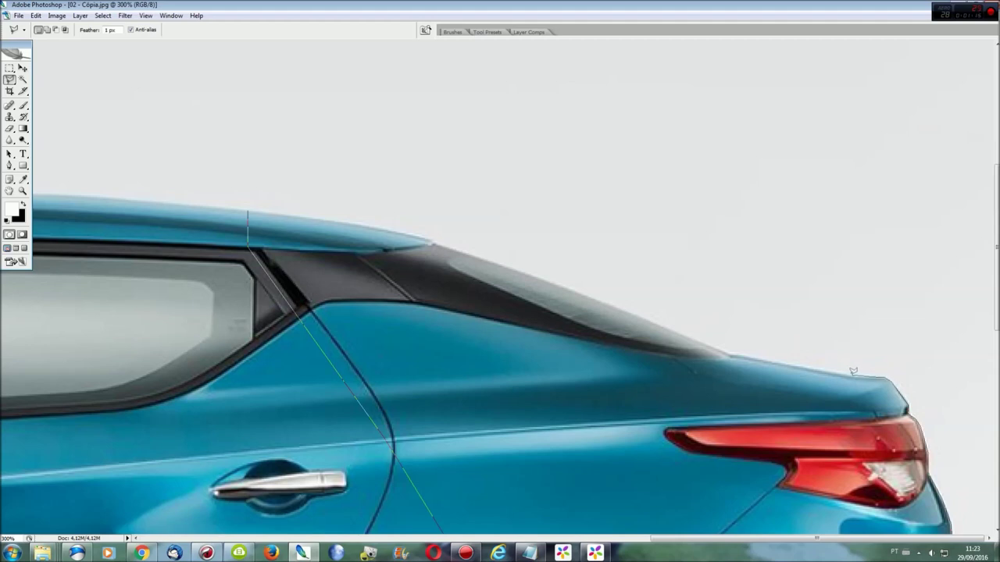
click(732, 355)
click(431, 238)
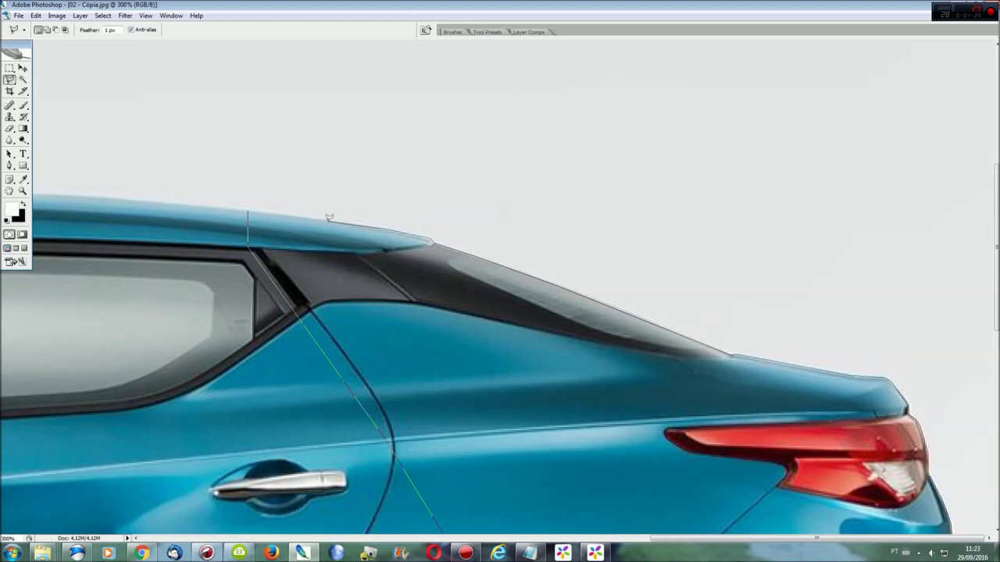
double_click(254, 209)
key(ctrl+0)
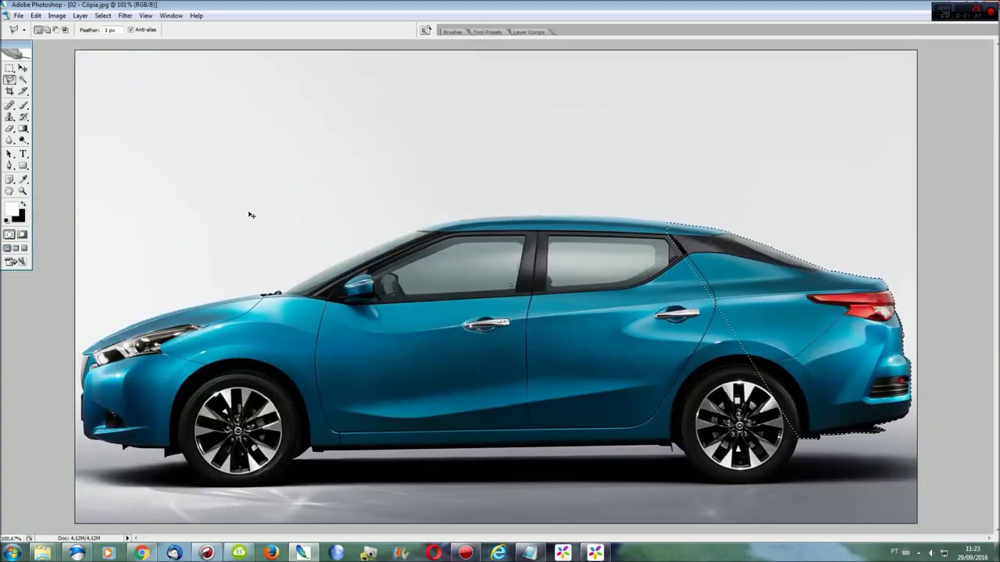
click(171, 15)
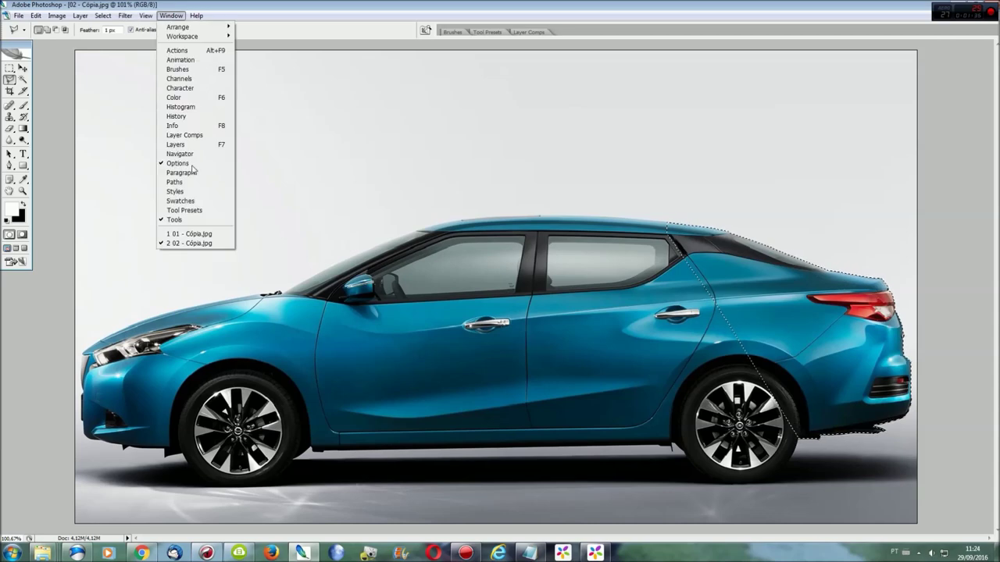
Step: Paste the blue rear into 01 - Cópia.jpg as Layer 1, scaled about 107% over its rear
click(194, 232)
key(ctrl+v)
key(ctrl+t)
mouse_move(555, 367)
mouse_down()
mouse_move(810, 368)
mouse_move(745, 296)
mouse_up()
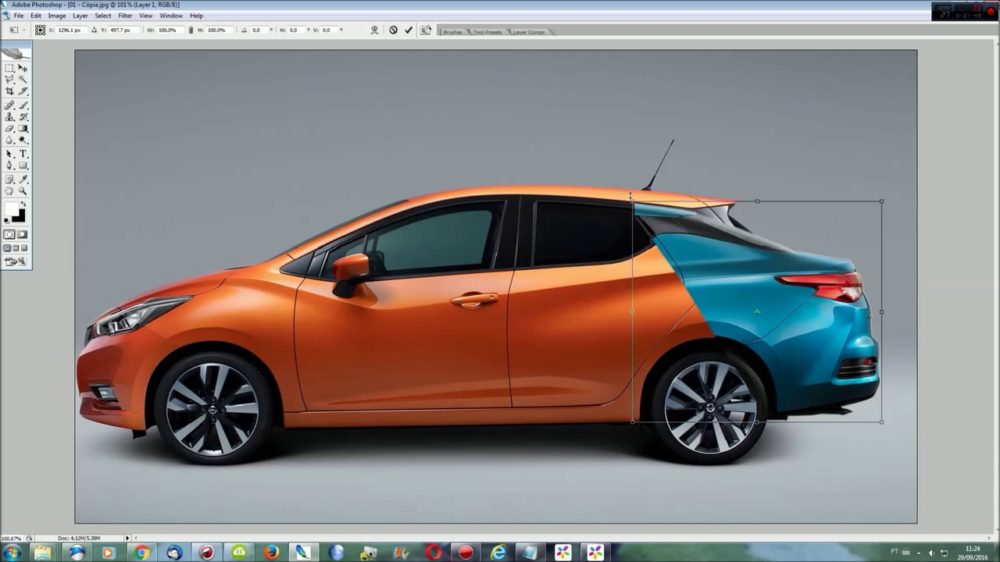
drag(625, 196, 603, 191)
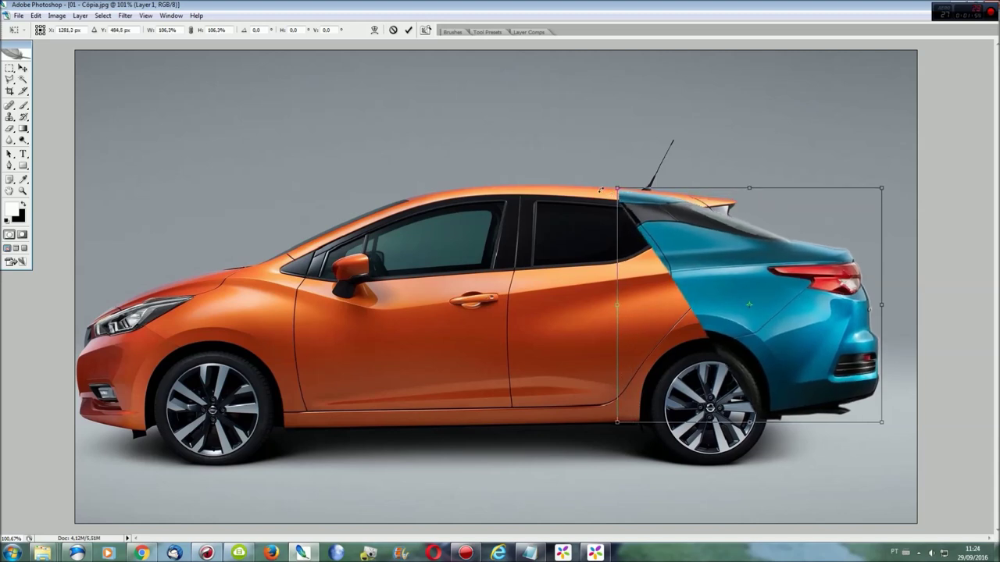
drag(615, 187, 613, 185)
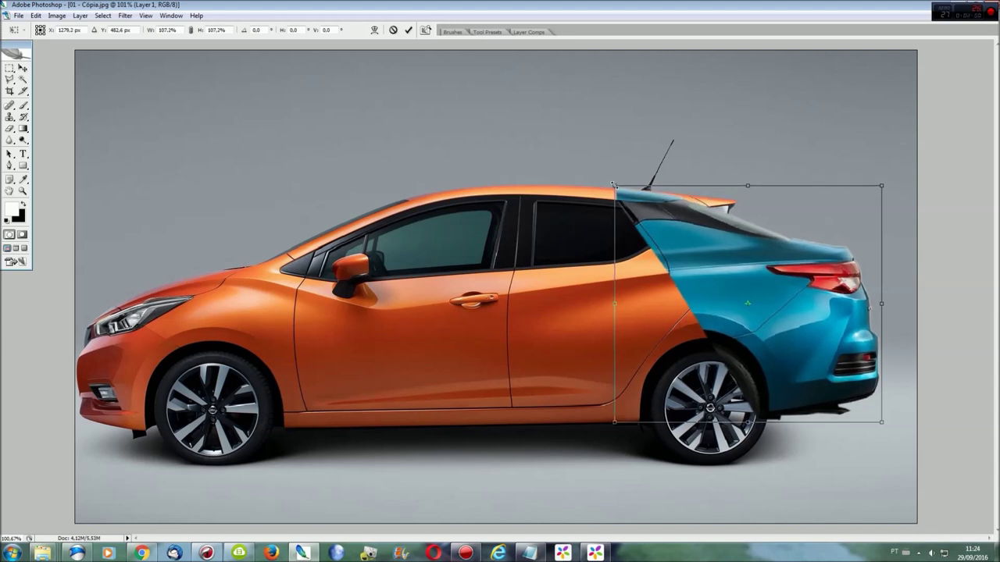
key(Right)
key(Right)
key(Right)
key(Right)
key(Right)
key(Right)
key(Right)
key(Right)
key(Right)
key(Down)
key(Down)
key(Down)
key(Down)
key(Return)
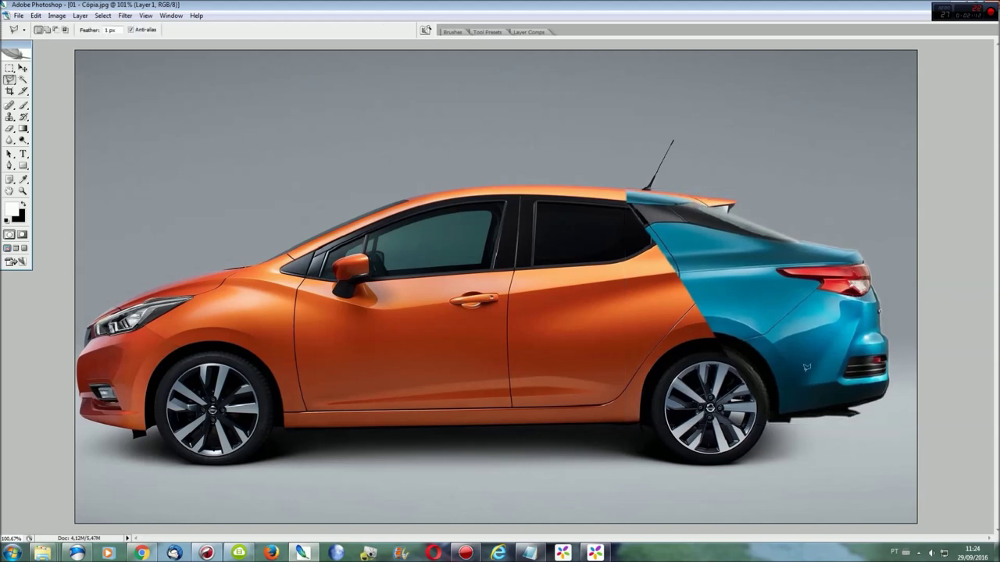
key(F7)
click(844, 142)
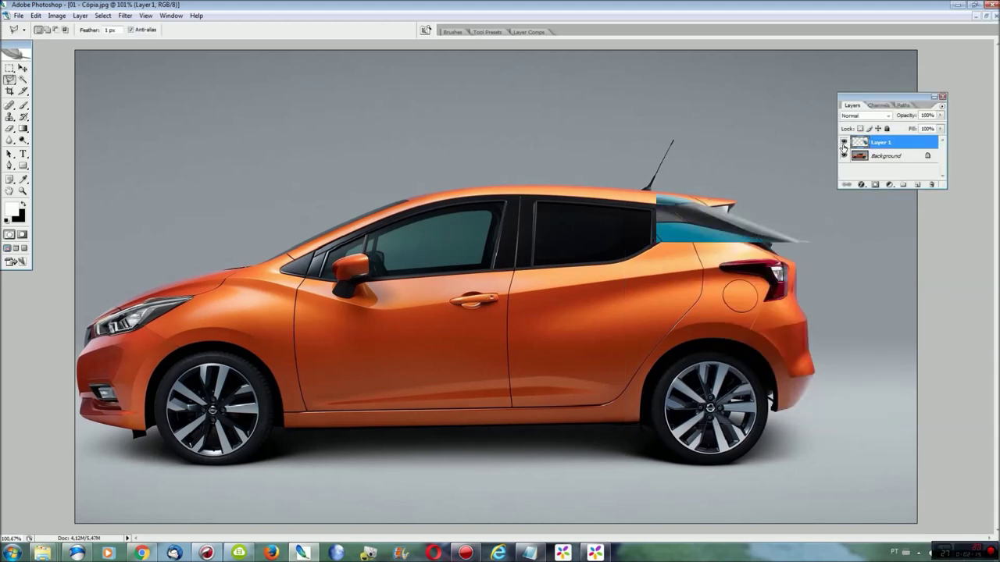
Step: Zoom in on the door area, toggling Layer 1 to compare its alignment
click(843, 142)
click(843, 142)
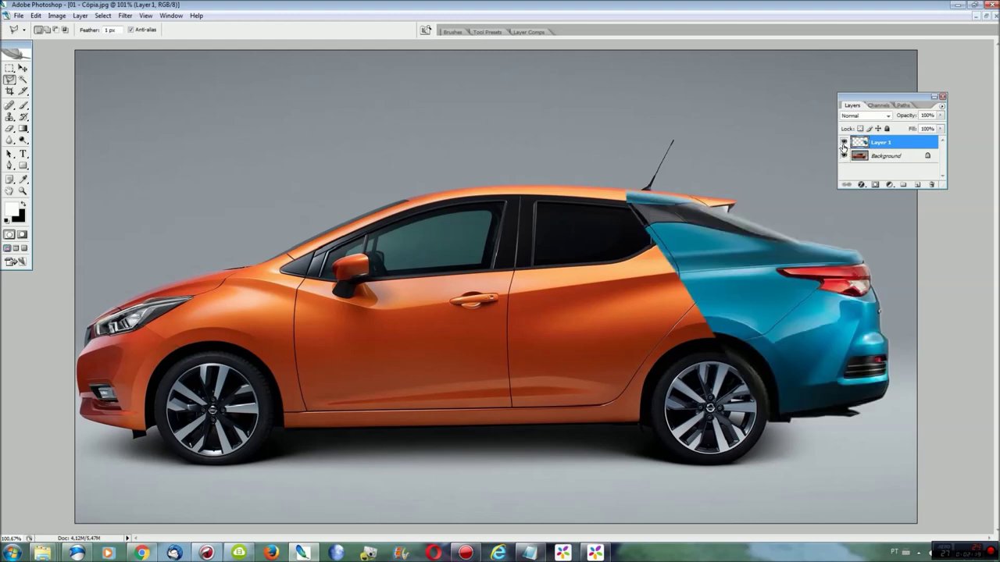
click(843, 143)
key(ctrl+plus)
key(ctrl+plus)
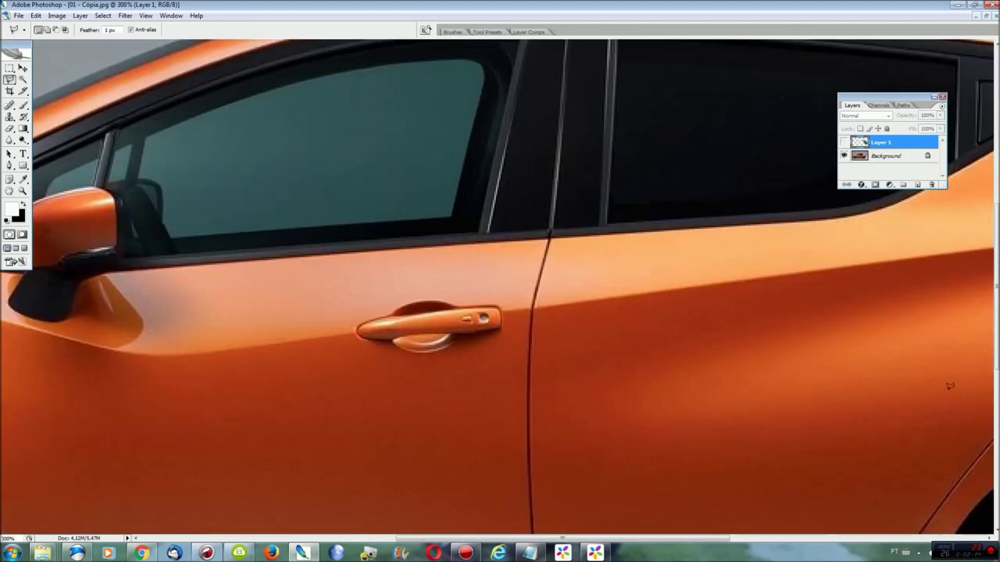
drag(717, 540, 929, 541)
click(844, 143)
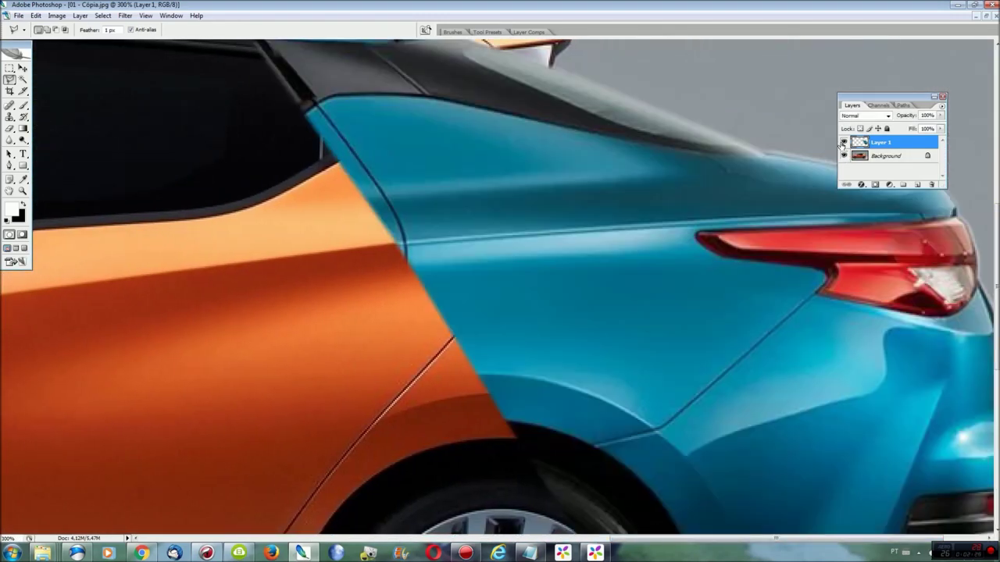
click(844, 143)
scroll(786, 187, up, 1)
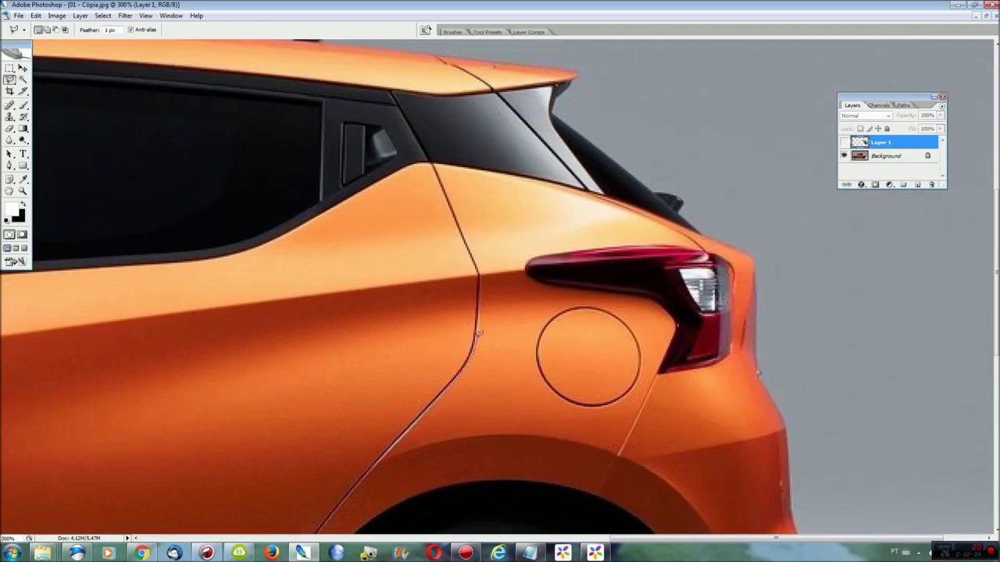
Step: Delete the blue rear layer's pixels covering the orange car's rear door
click(483, 271)
click(467, 242)
click(431, 159)
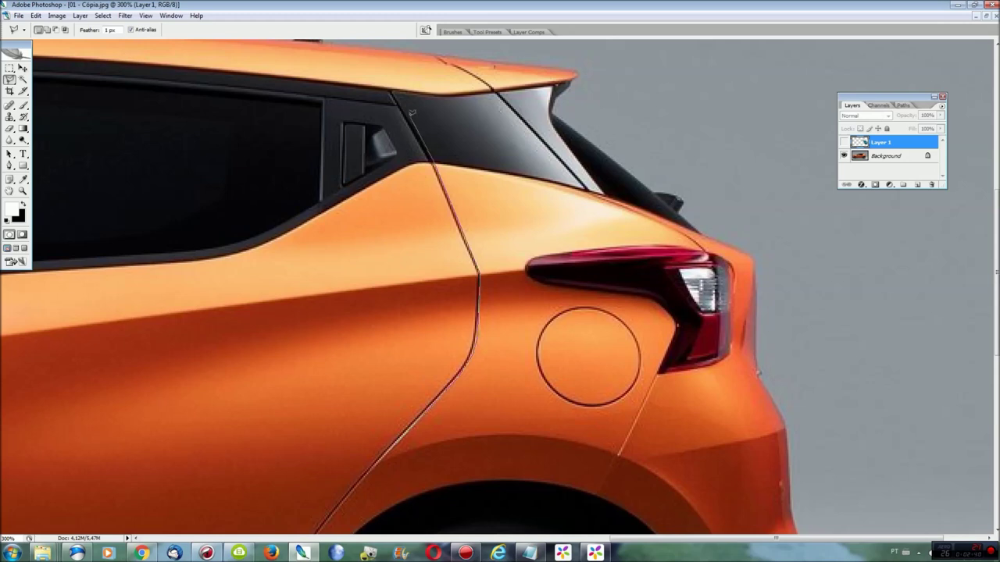
click(201, 74)
click(168, 284)
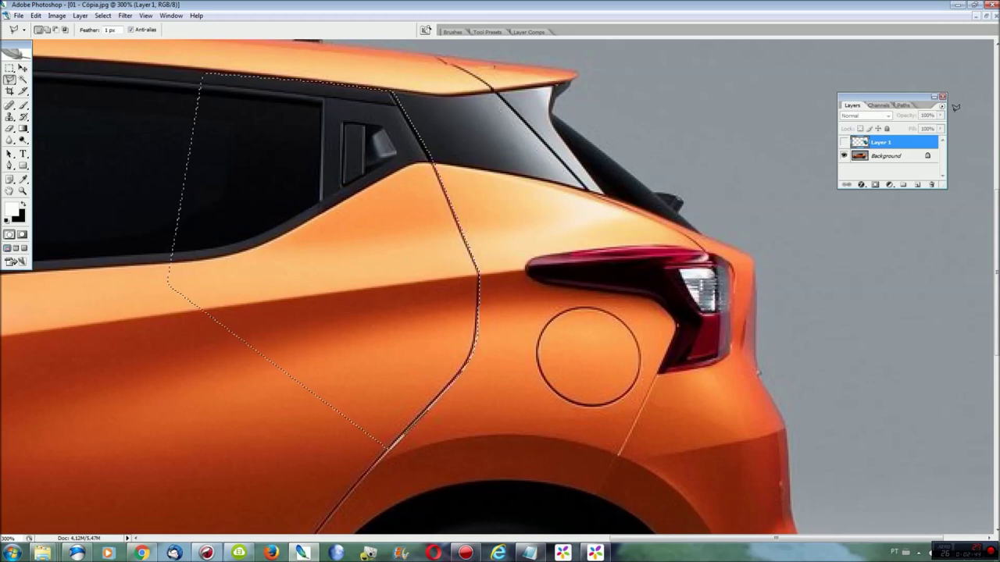
click(387, 448)
click(843, 143)
key(Delete)
key(ctrl+d)
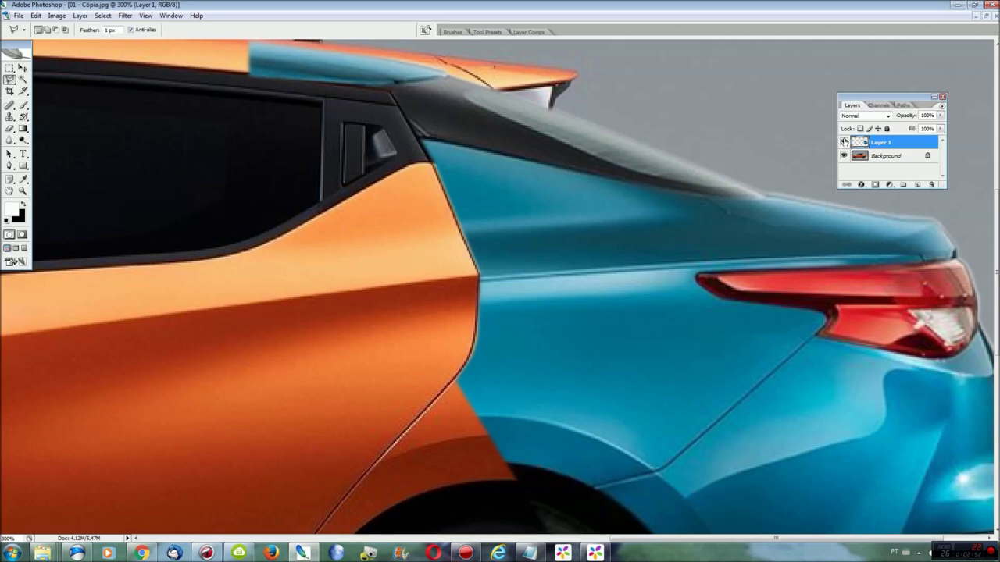
Step: Lasso the rear side window area on Layer 1, then deselect
scroll(785, 130, up, 2)
click(843, 142)
click(388, 150)
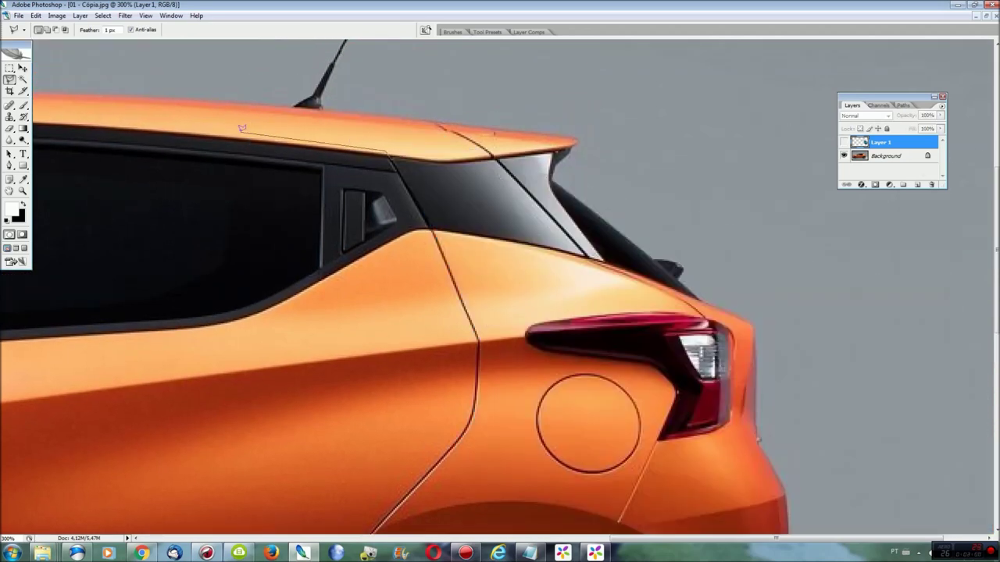
click(166, 131)
click(156, 158)
click(204, 243)
click(310, 275)
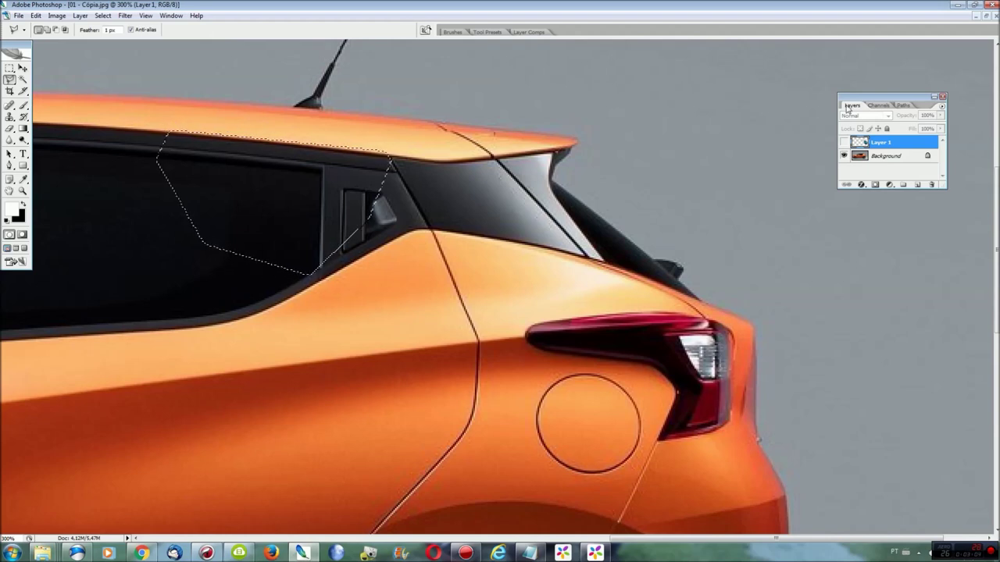
click(387, 152)
click(844, 142)
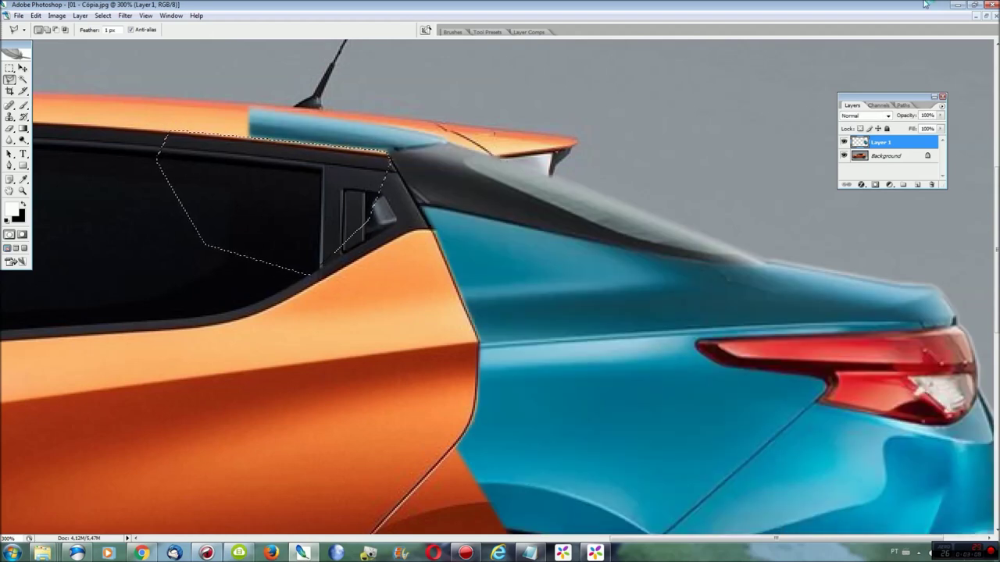
key(ctrl+d)
Step: Scroll around to review the edit and hide Layer 1 again
scroll(970, 137, down, 2)
scroll(970, 137, down, 2)
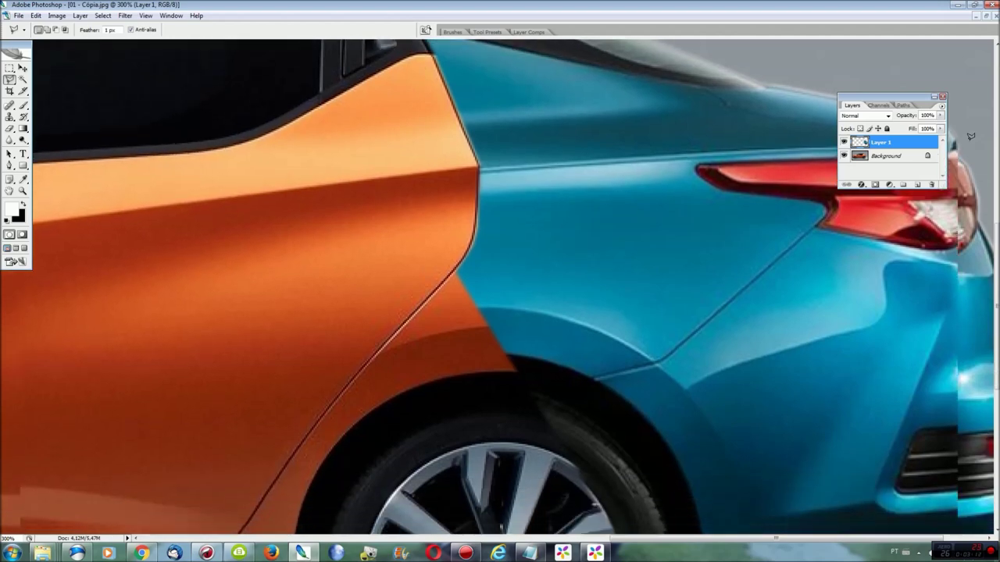
scroll(970, 137, down, 2)
scroll(969, 137, down, 2)
scroll(970, 136, down, 1)
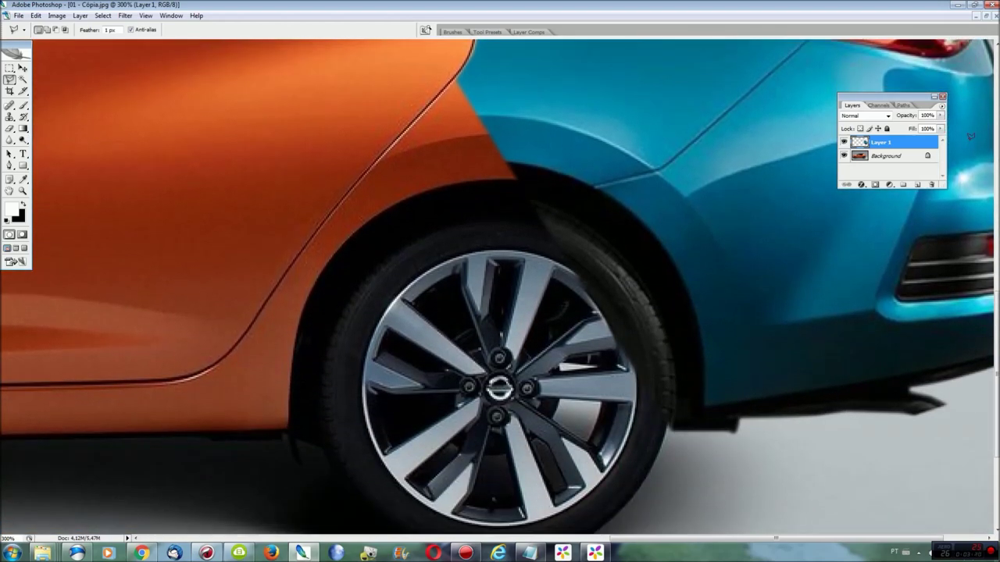
scroll(970, 137, up, 1)
click(843, 142)
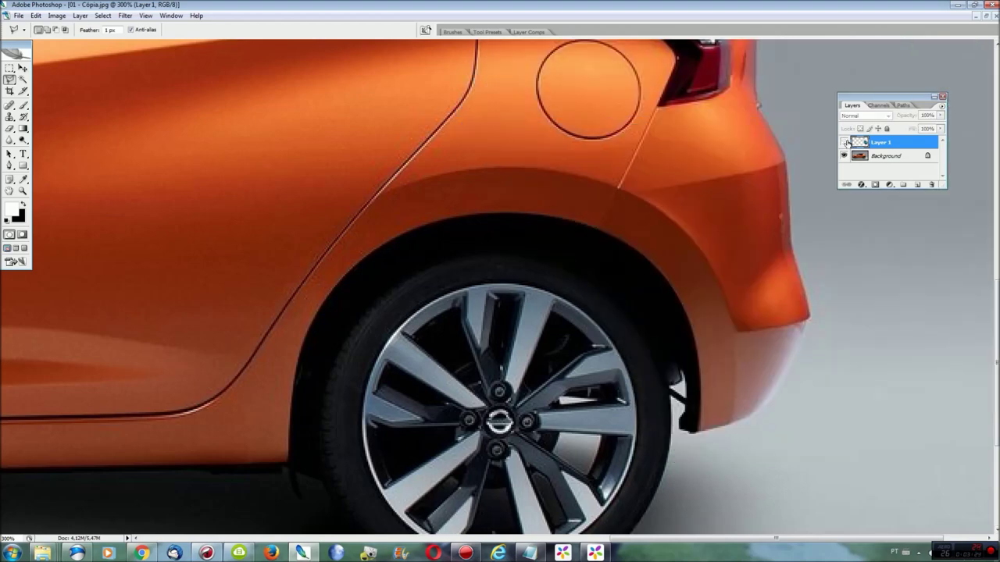
click(9, 68)
scroll(500, 286, down, 1)
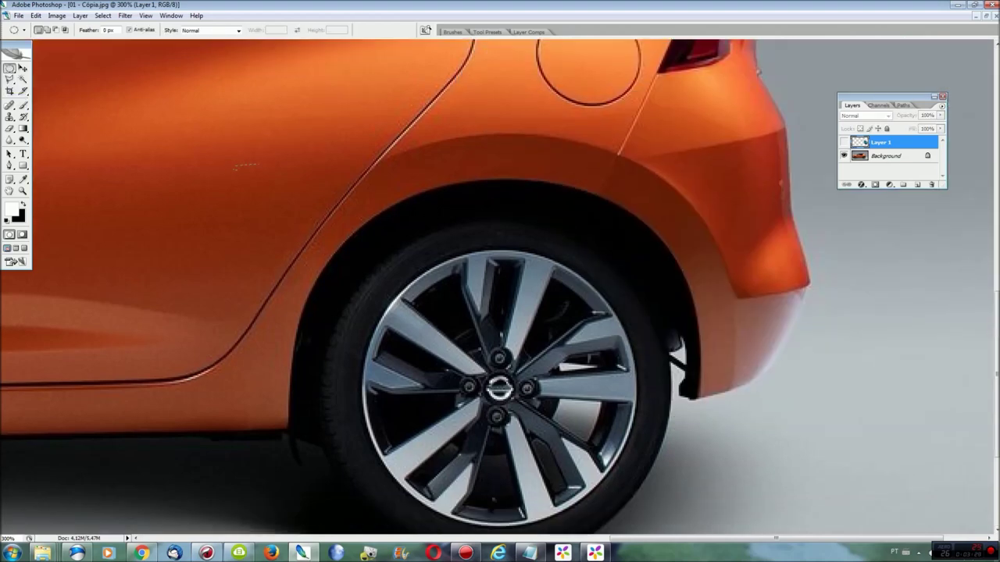
Step: Warp an elliptical selection to fit the rear wheel arch, then show Layer 1 and deselect
drag(231, 165, 737, 546)
right_click(614, 365)
click(659, 297)
drag(559, 173, 559, 138)
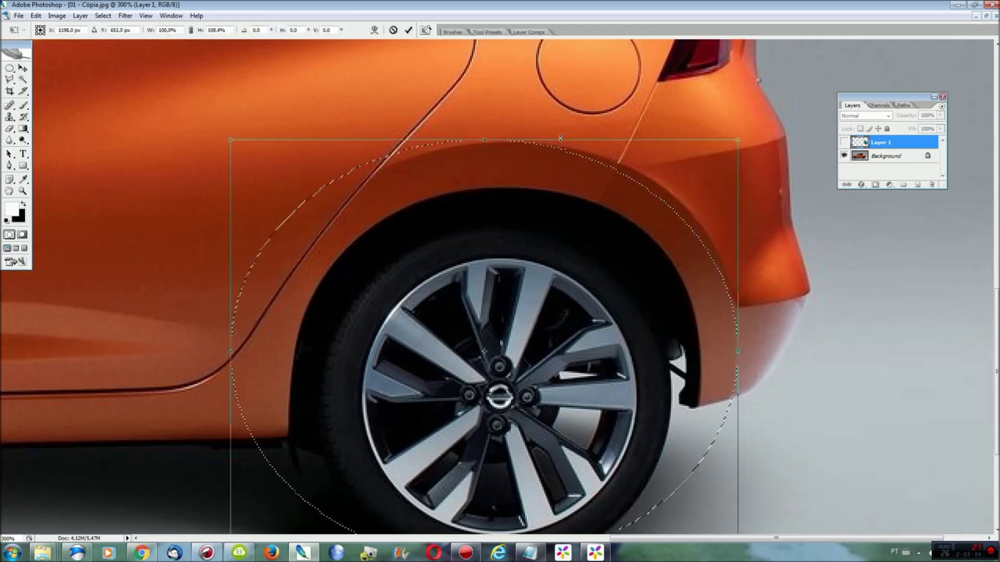
right_click(571, 184)
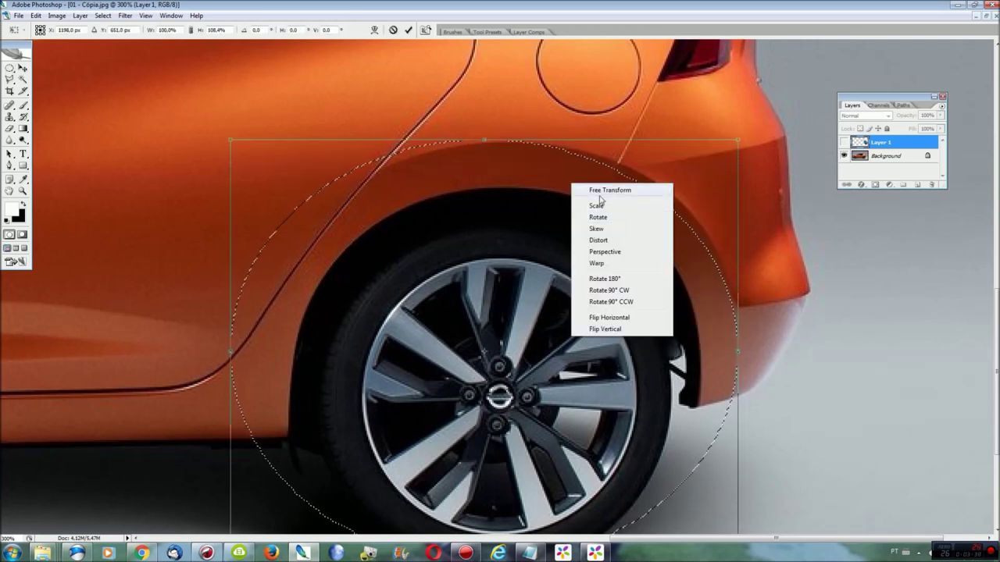
click(596, 263)
drag(578, 160, 550, 189)
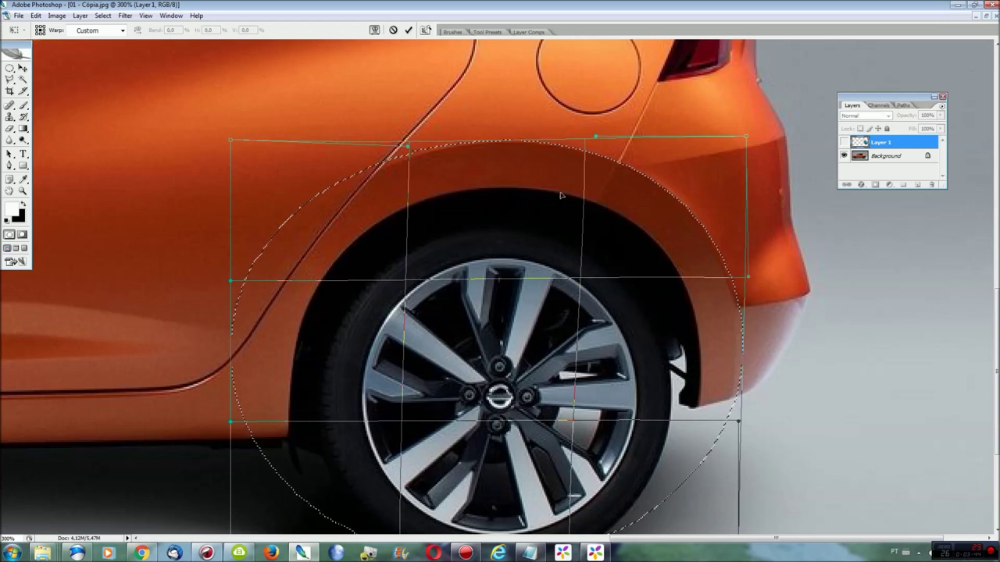
key(Return)
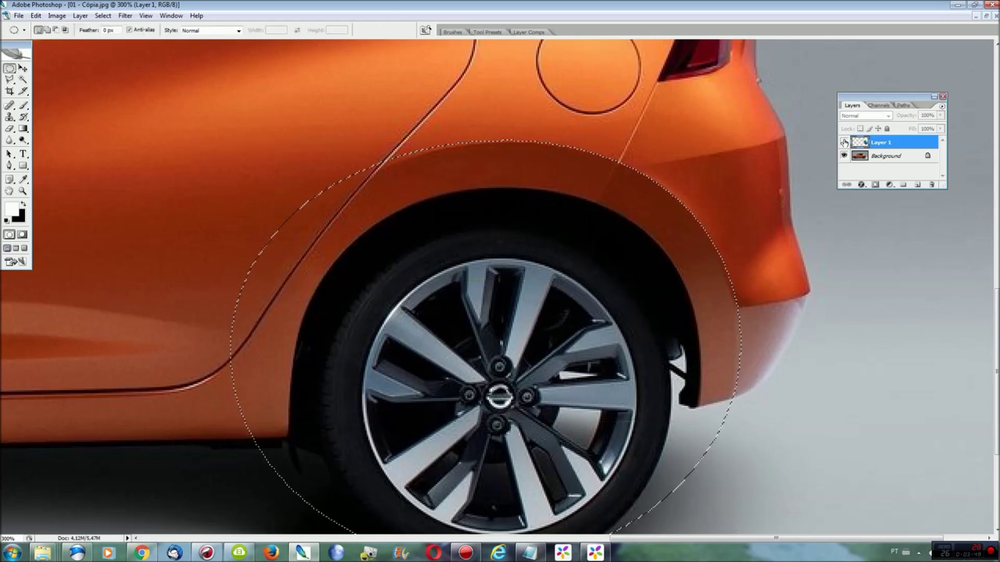
click(843, 142)
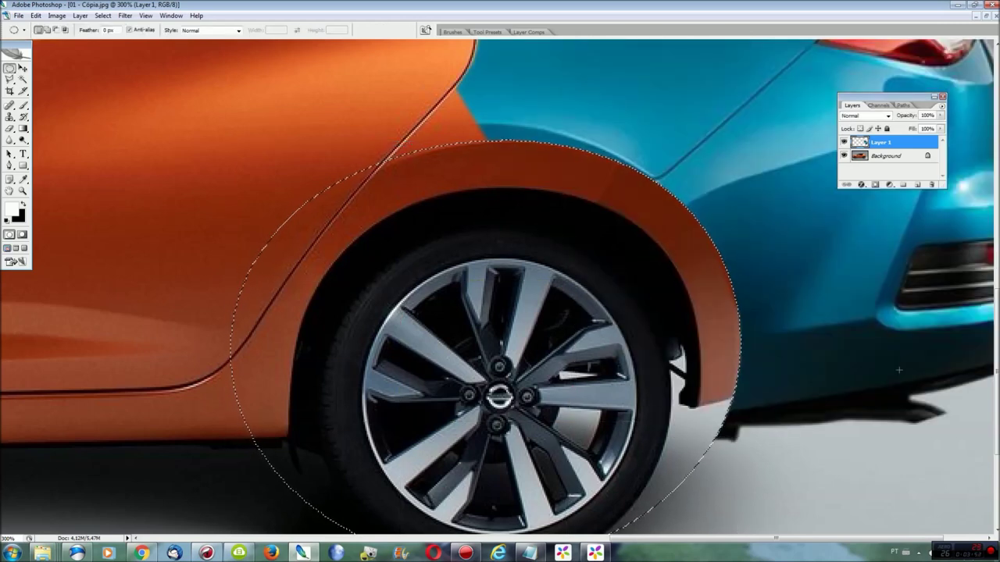
key(ctrl+d)
scroll(895, 382, up, 2)
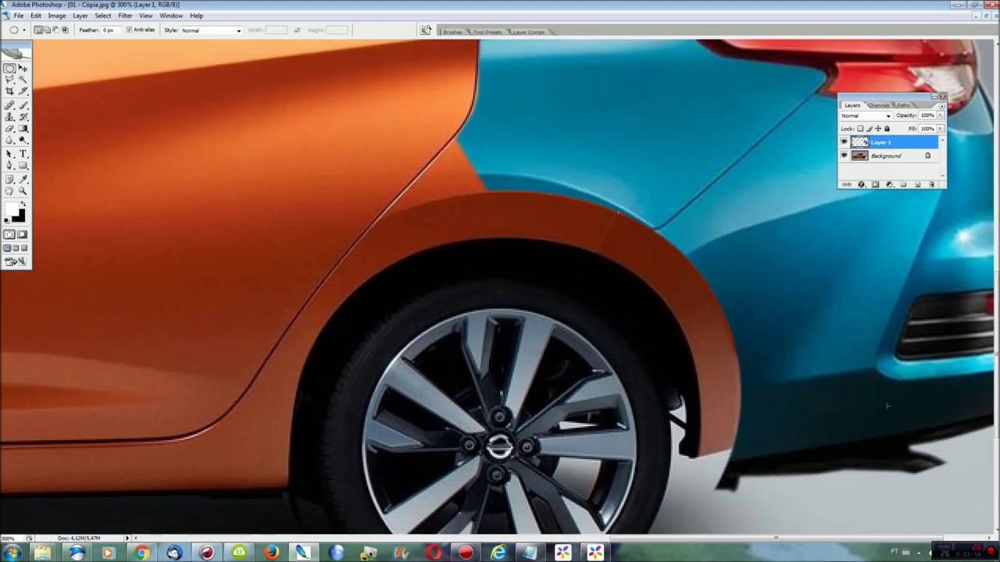
Step: Warp Layer 1 to lift the rear bumper corner and save as 01 - Cópia.psd
key(ctrl+t)
right_click(815, 379)
click(836, 454)
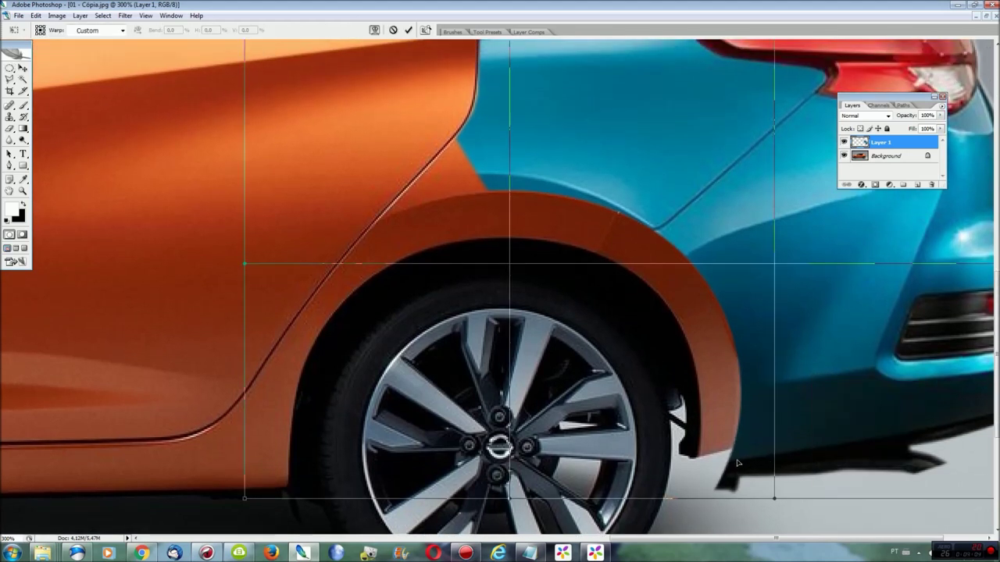
drag(734, 462, 732, 454)
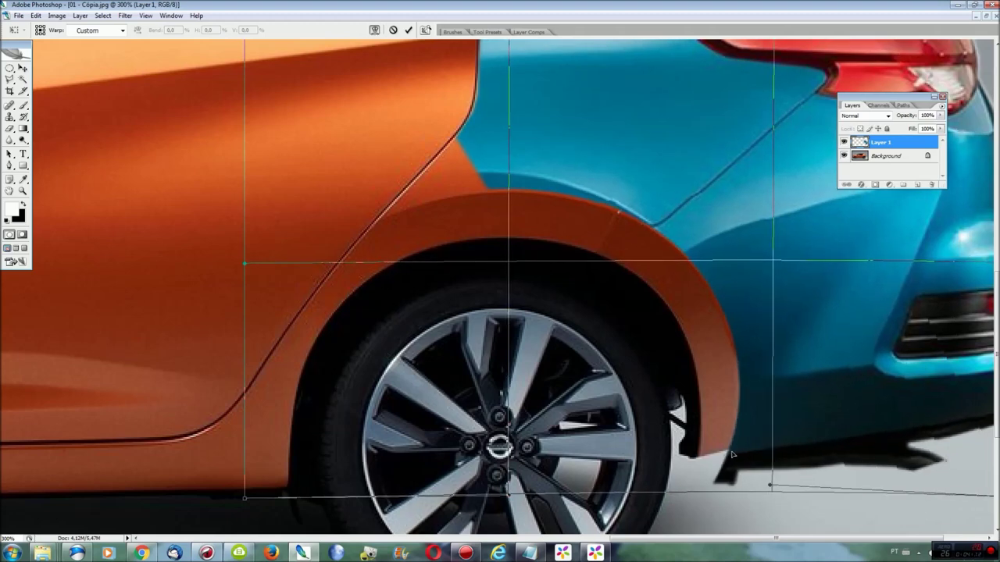
key(Return)
key(ctrl+0)
key(ctrl+shift+s)
key(Return)
key(Return)
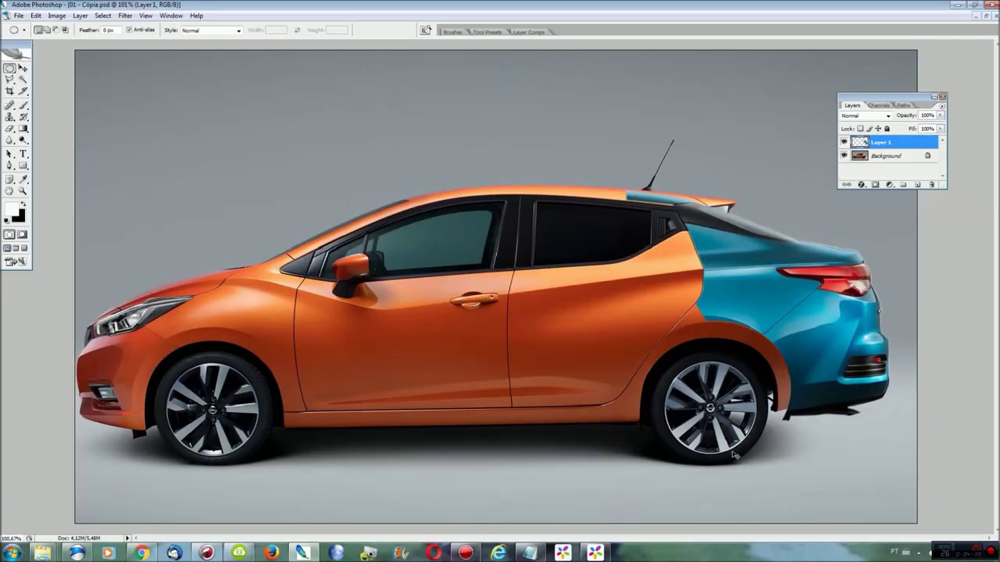
Step: Zoom to 300% and lasso the ground shadow under the rear bumper
key(ctrl+plus)
key(ctrl+plus)
scroll(813, 497, right, 10)
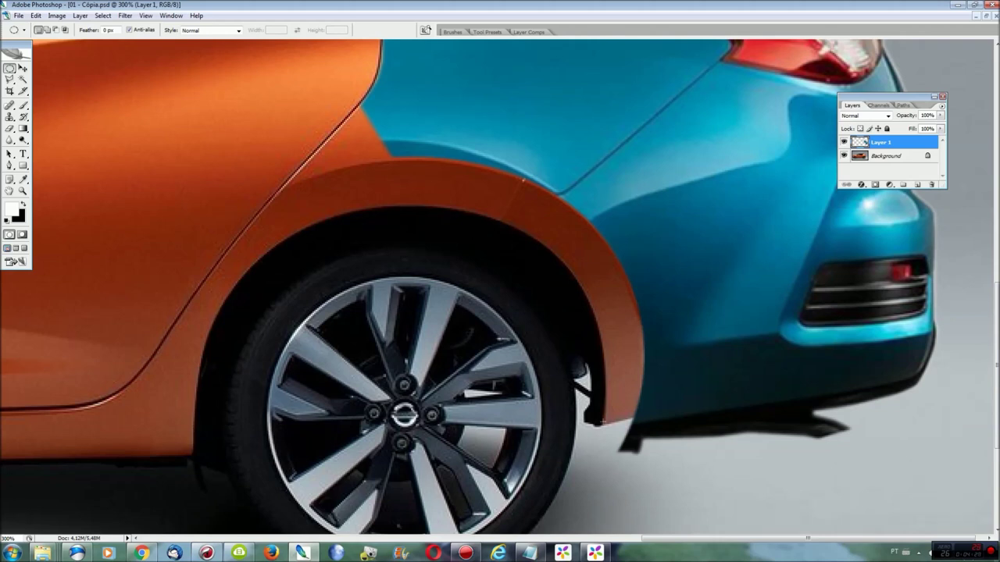
key(l)
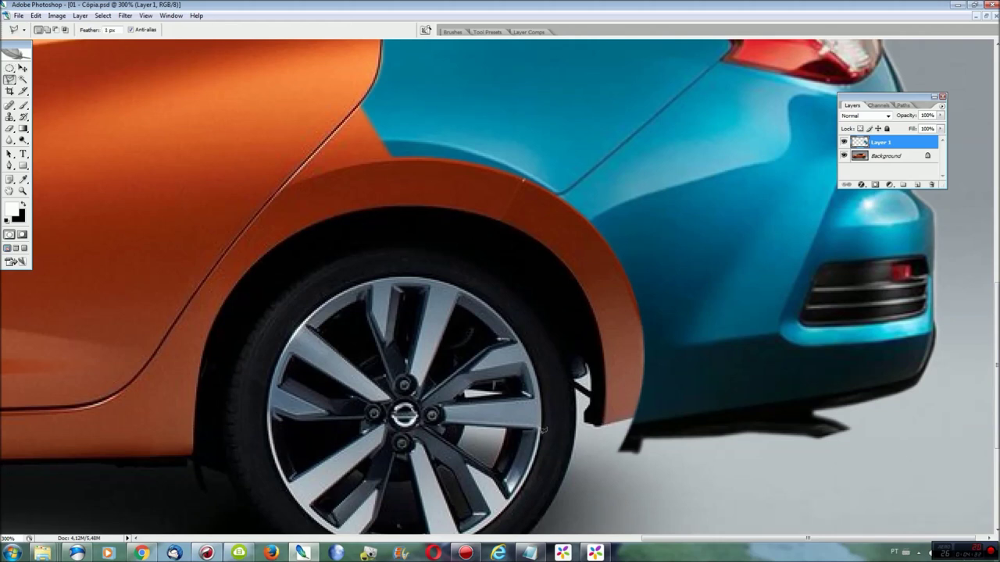
click(824, 405)
click(891, 420)
click(903, 457)
click(781, 506)
click(517, 489)
double_click(495, 455)
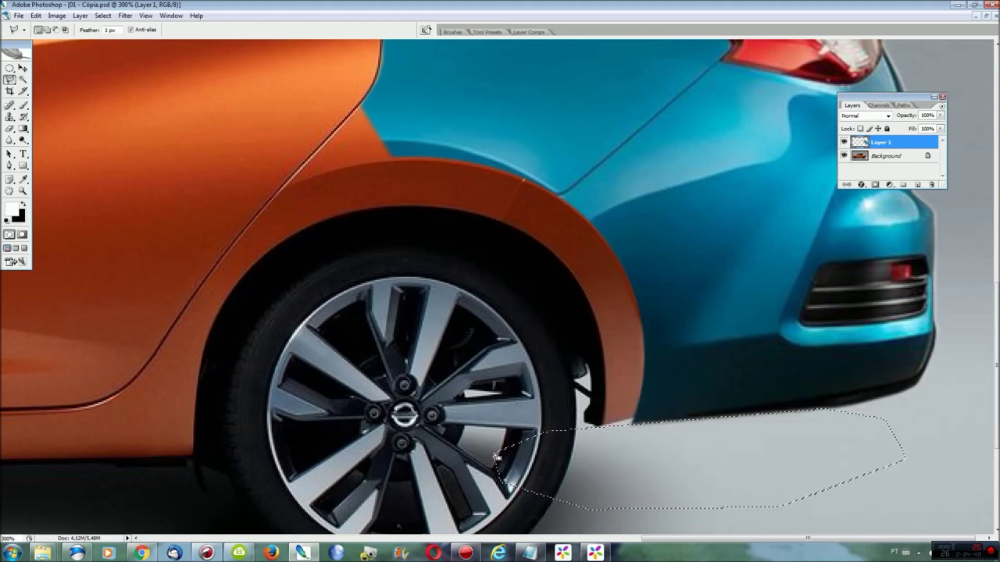
scroll(682, 447, up, 2)
scroll(682, 446, up, 2)
scroll(682, 446, up, 2)
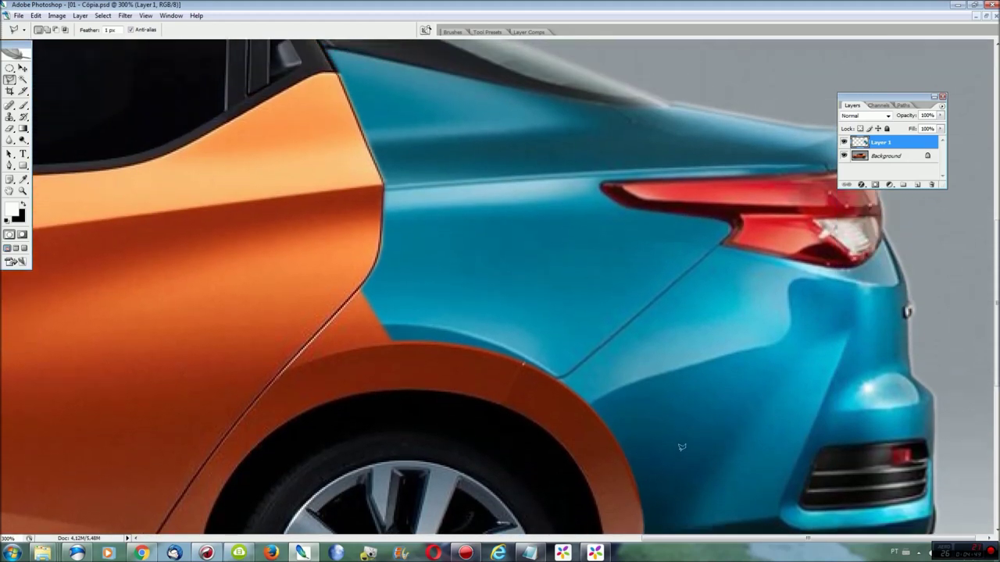
scroll(681, 447, up, 1)
scroll(442, 160, down, 1)
scroll(442, 159, down, 1)
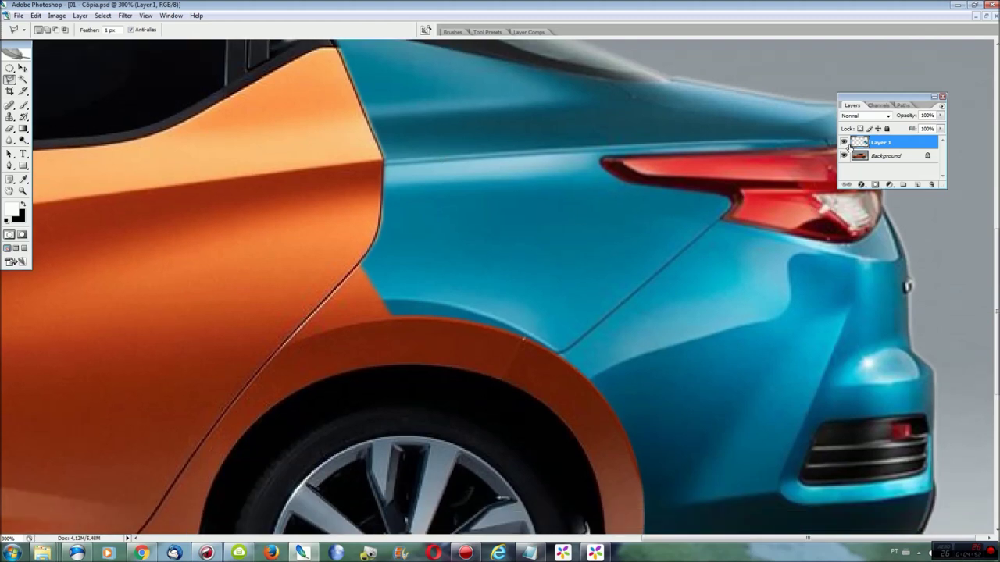
Step: Load Layer 1's pixels and save that selection as 'Red'
right_click(859, 142)
click(882, 196)
click(102, 16)
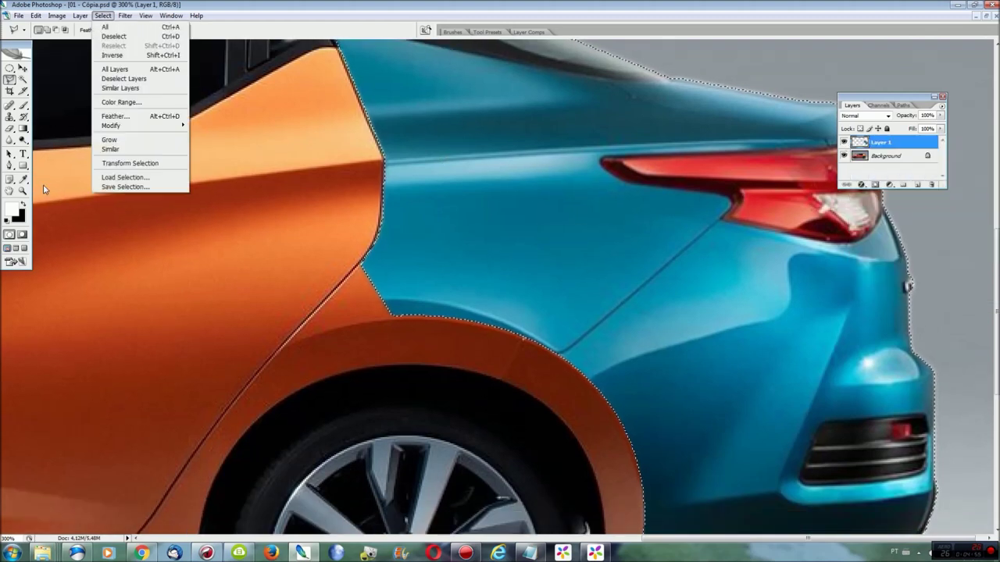
click(140, 188)
text(Red)
key(Return)
key(ctrl+d)
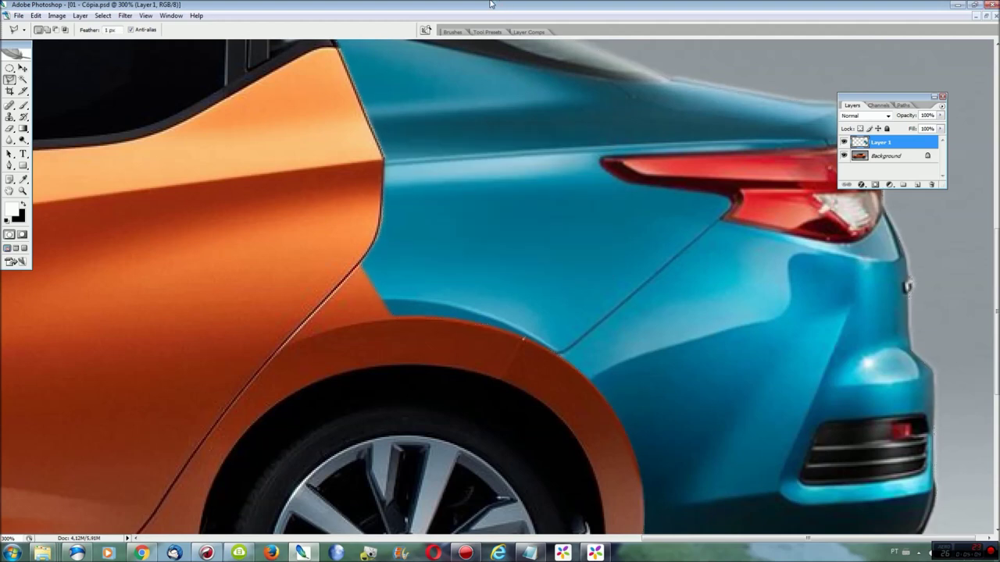
Step: Smudge the blue paint over the orange fender edge toward the door seam
key(r)
right_click(12, 143)
click(43, 161)
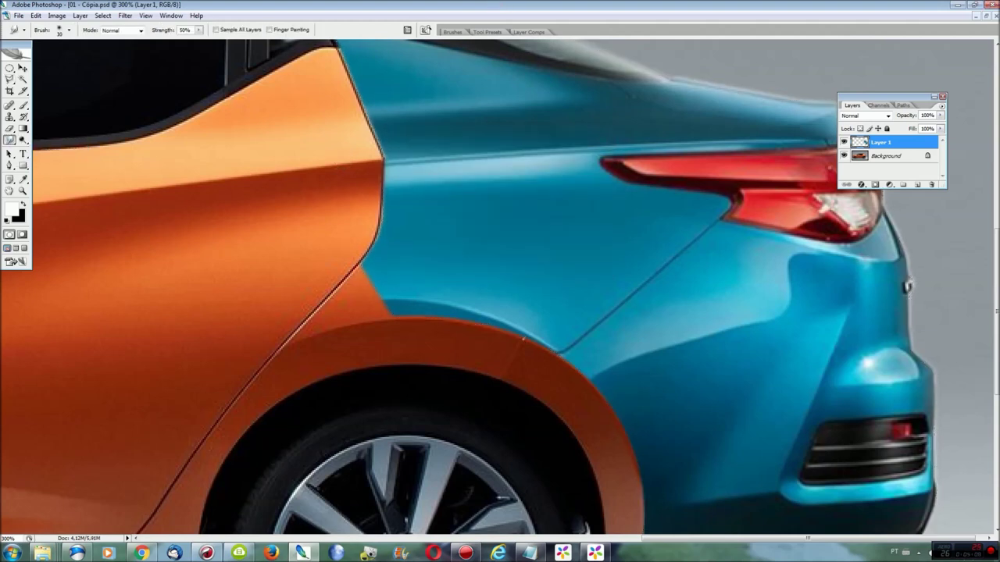
drag(538, 311, 452, 297)
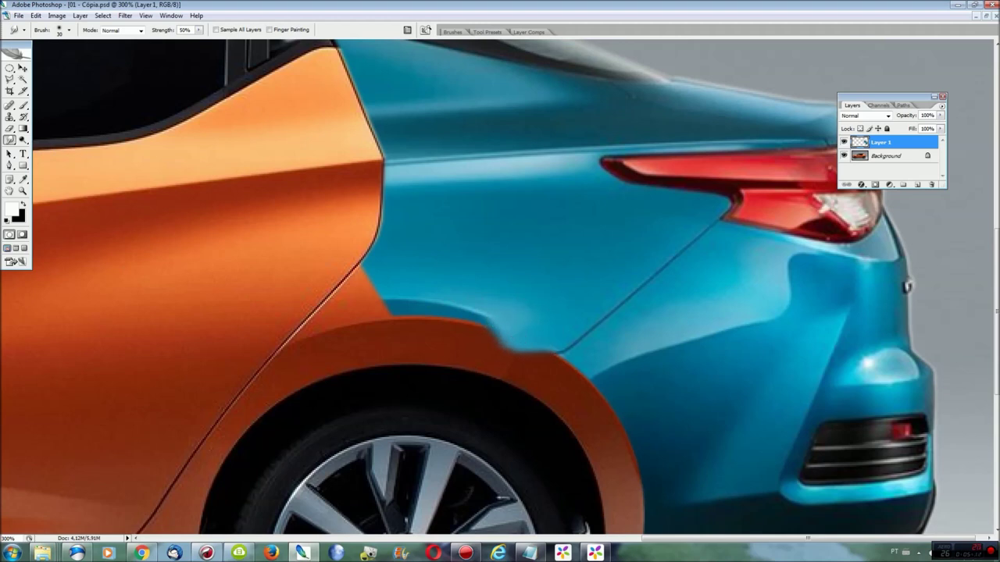
drag(452, 297, 361, 332)
mouse_move(397, 283)
mouse_down()
mouse_move(339, 290)
mouse_move(293, 338)
mouse_move(326, 331)
mouse_up()
Step: Reload the saved 'Red' selection of Layer 1's outline
click(102, 15)
click(125, 177)
click(544, 194)
click(484, 214)
click(581, 160)
click(102, 16)
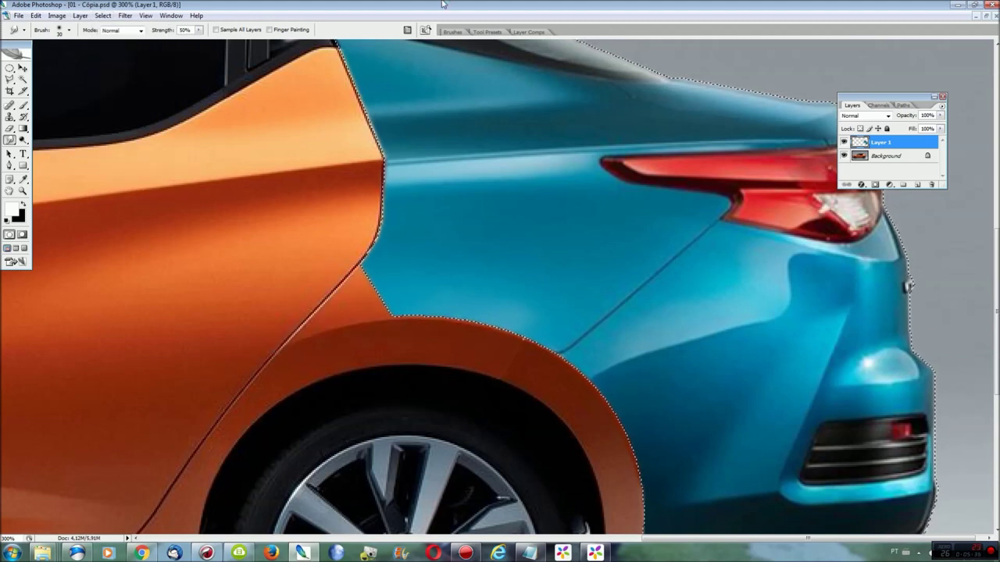
Step: Lasso and delete the blue smear below the wheel arch line
key(l)
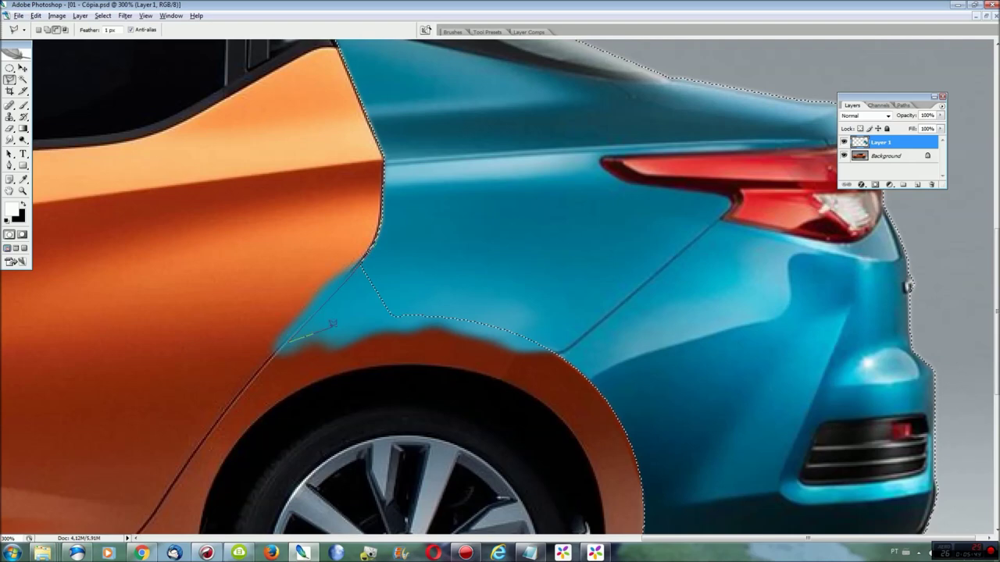
key(Delete)
key(ctrl+d)
key(ctrl+0)
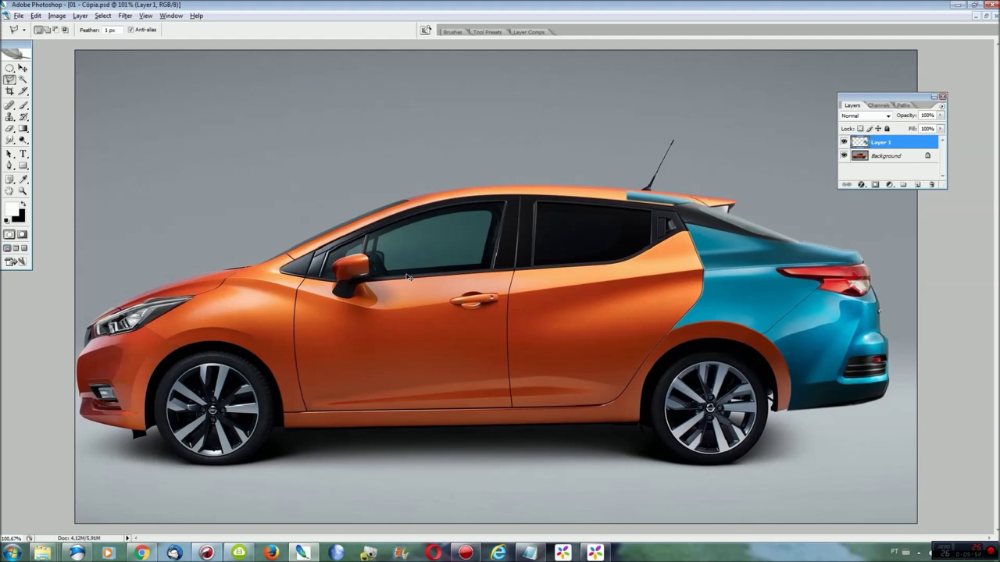
Step: Zoom in on the roof and lasso a sky patch beside the antenna on the car layer
key(ctrl+plus)
key(ctrl+plus)
scroll(422, 272, up, 5)
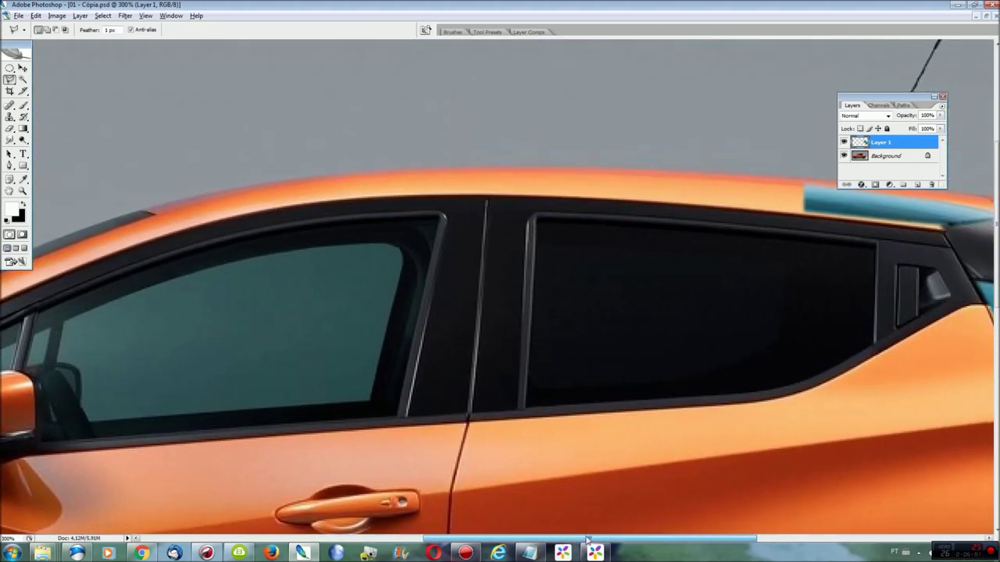
drag(538, 540, 769, 538)
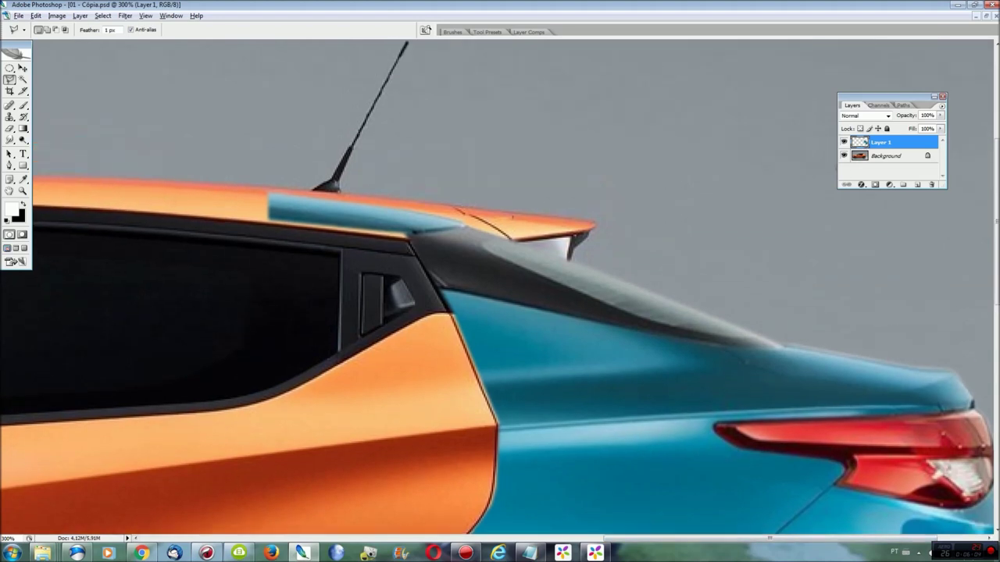
scroll(863, 147, up, 5)
click(894, 158)
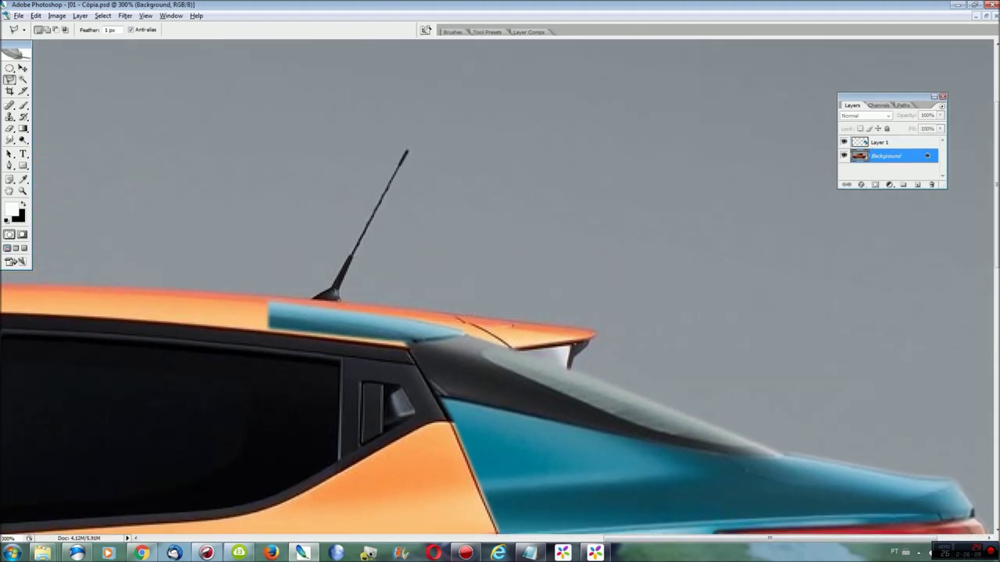
click(343, 299)
click(343, 279)
click(415, 153)
click(300, 298)
key(shift+Left)
key(shift+Left)
key(shift+Left)
key(shift+Left)
key(shift+Left)
key(shift+Left)
Step: Copy the sky patch to Layer 2 and nudge it over the antenna
key(ctrl+j)
key(ctrl+t)
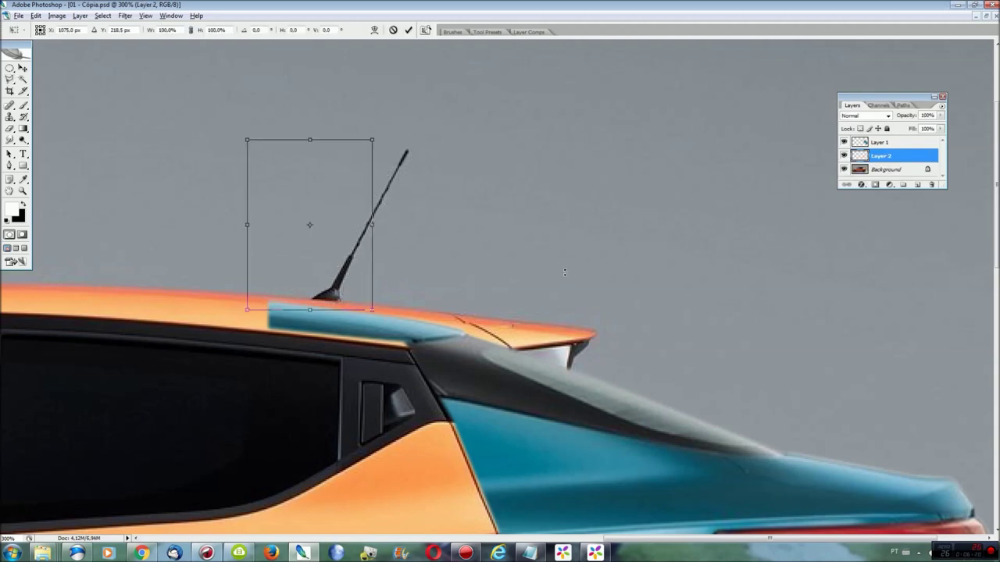
key(shift+Right)
key(shift+Right)
key(shift+Right)
key(Down)
key(Down)
key(Down)
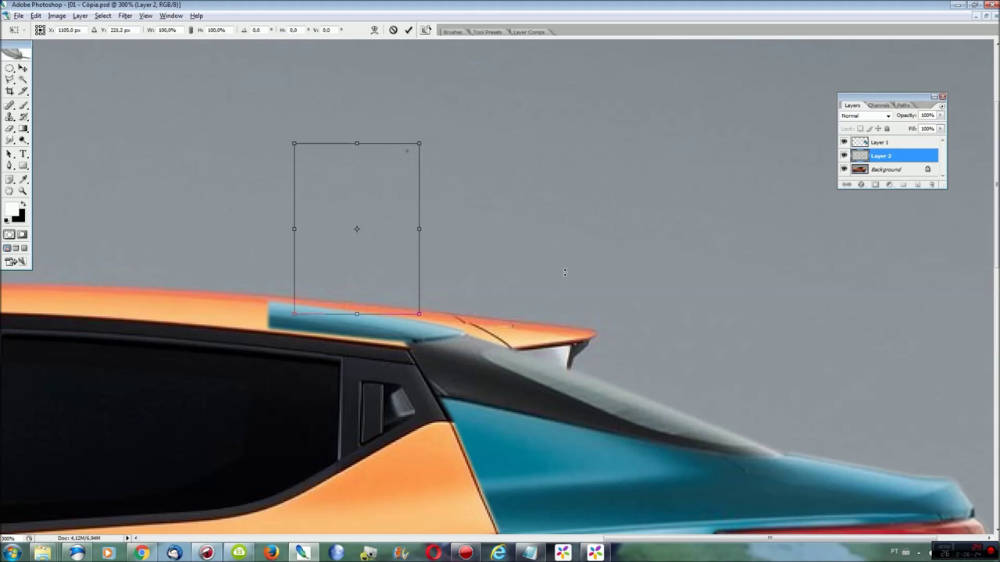
key(Right)
key(Return)
Step: Try smudging the spoiler tip on the Background layer, then undo the stray orange smear
key(l)
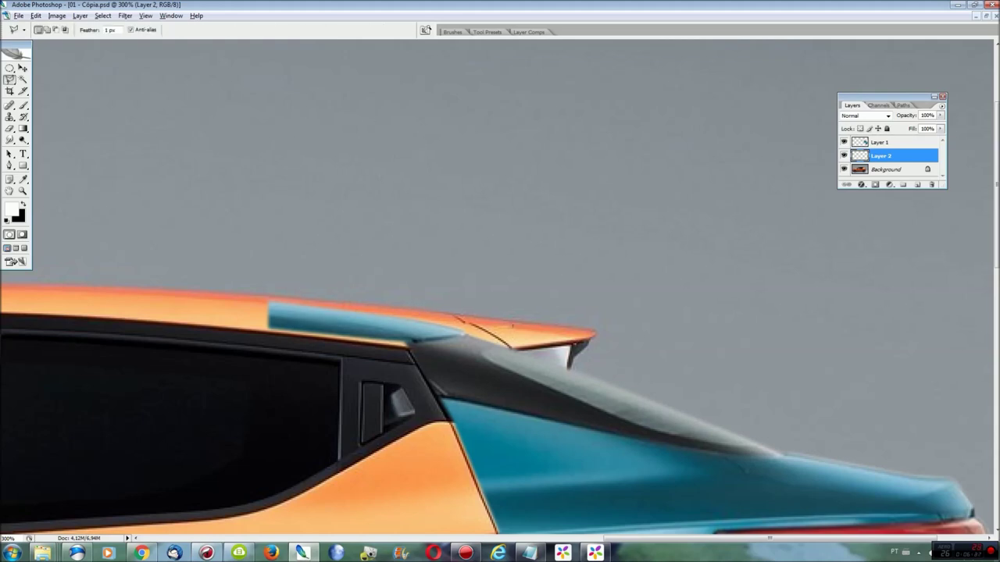
click(890, 169)
key(r)
mouse_move(590, 332)
mouse_down()
mouse_move(598, 330)
mouse_move(559, 330)
mouse_up()
key(ctrl+z)
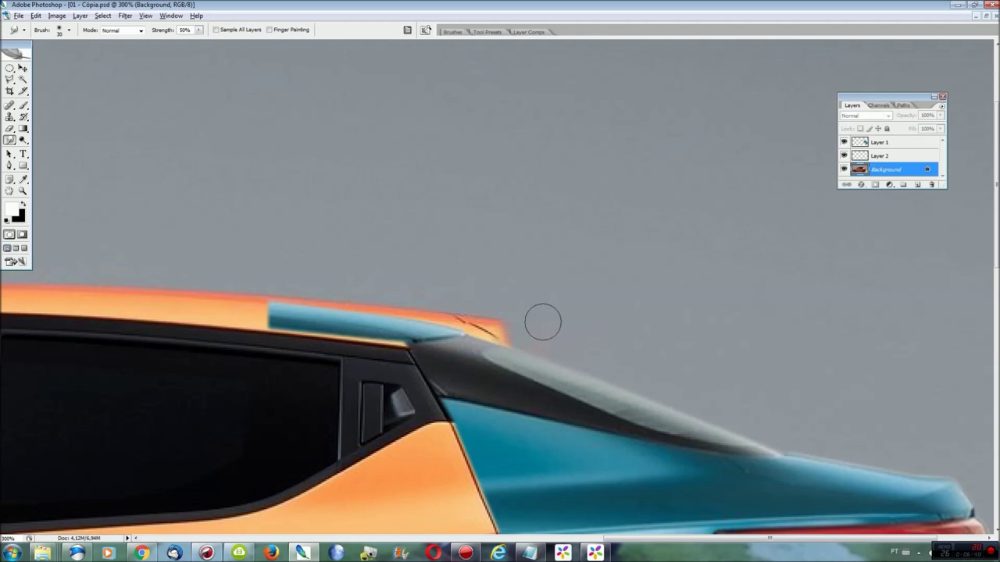
Step: Lasso the orange spoiler tip and smudge it away into the grey sky
key(l)
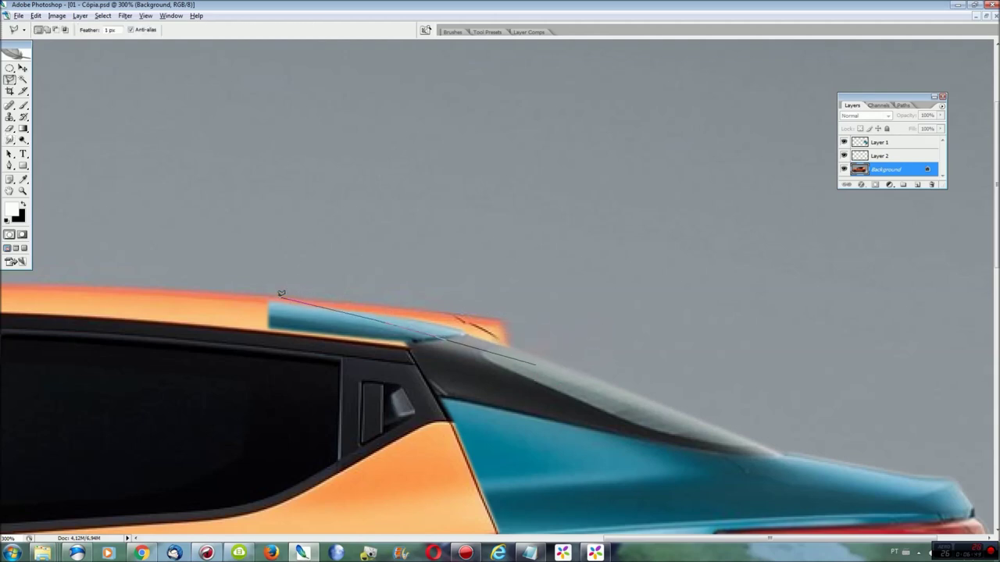
click(518, 199)
click(595, 235)
click(604, 297)
double_click(597, 345)
key(r)
mouse_move(446, 328)
mouse_down()
mouse_move(553, 375)
mouse_move(424, 308)
mouse_move(335, 281)
mouse_move(388, 298)
mouse_up()
key(alt+bracketright)
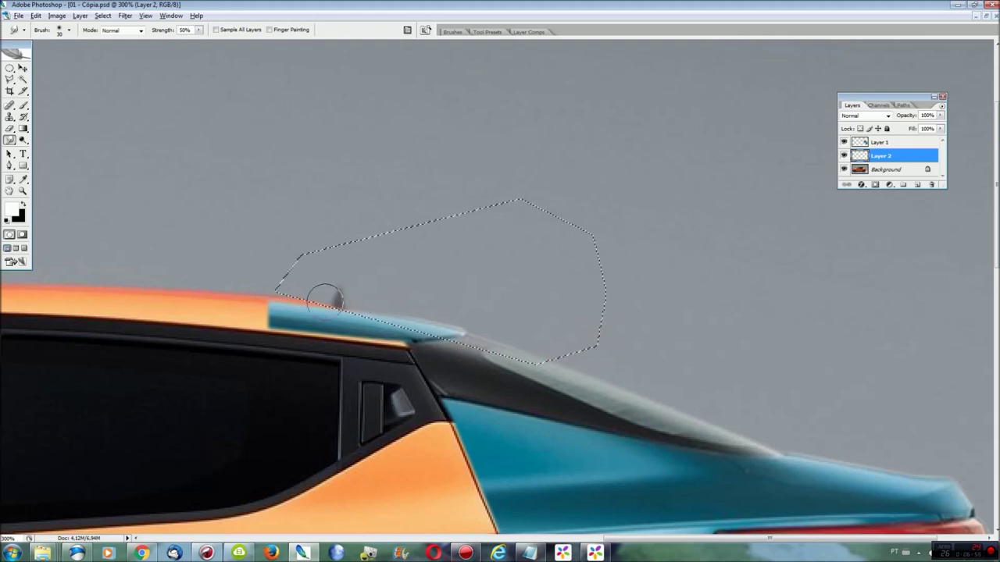
key(ctrl+0)
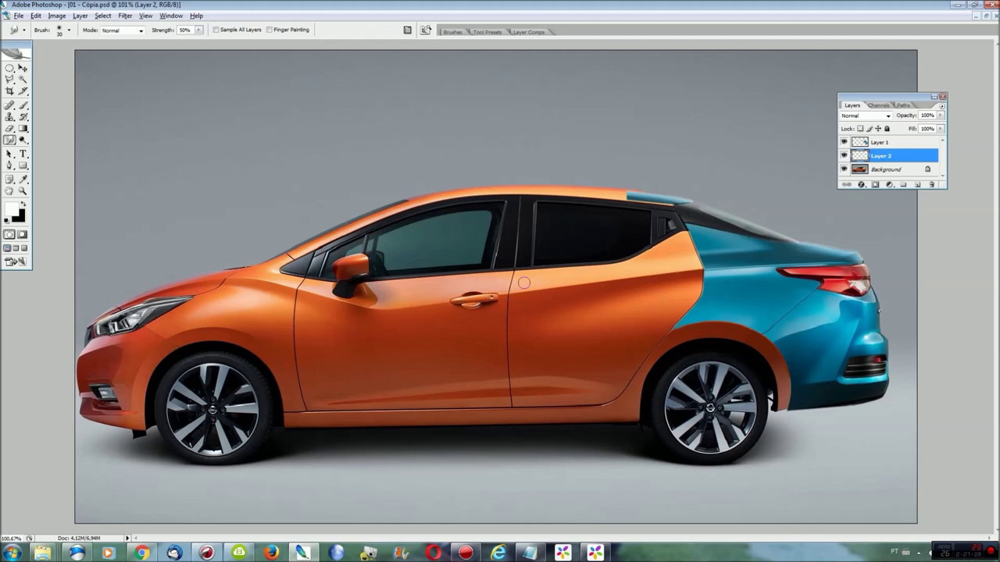
Step: Zoom to 400% on the door handle and toggle the blue rear layer to compare
key(ctrl+plus)
key(ctrl+plus)
key(ctrl+plus)
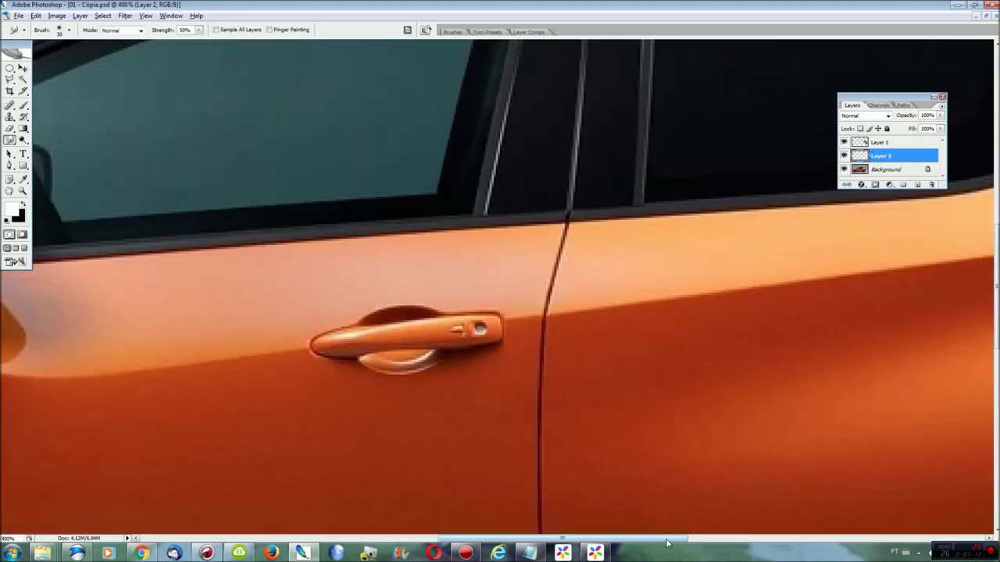
scroll(682, 517, right, 5)
scroll(761, 230, right, 5)
scroll(762, 230, right, 5)
scroll(761, 230, up, 1)
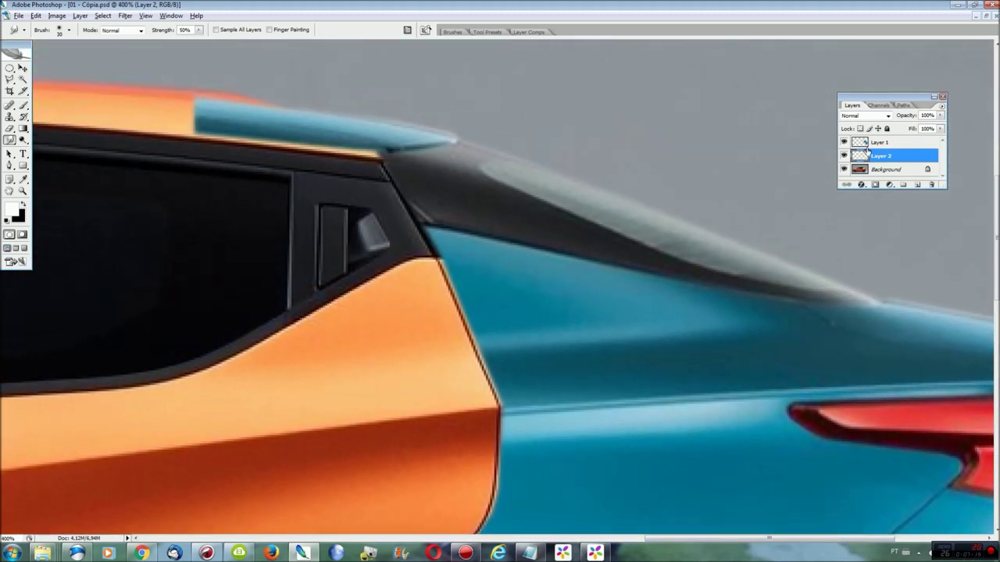
click(862, 142)
click(844, 142)
click(844, 142)
click(844, 142)
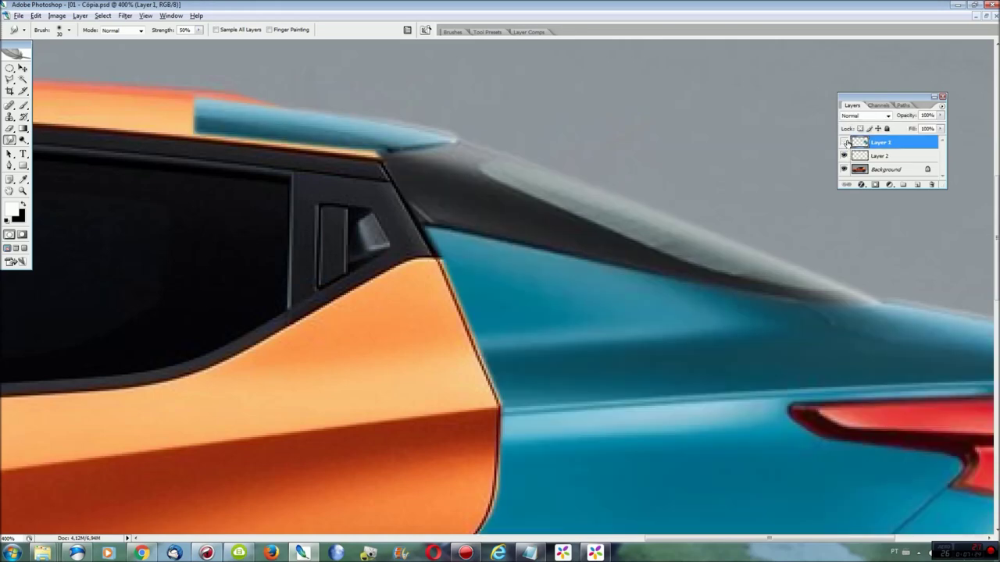
click(845, 142)
Step: Try filling a thin sliver along the rear edge with dark colour, then undo it
key(l)
click(431, 257)
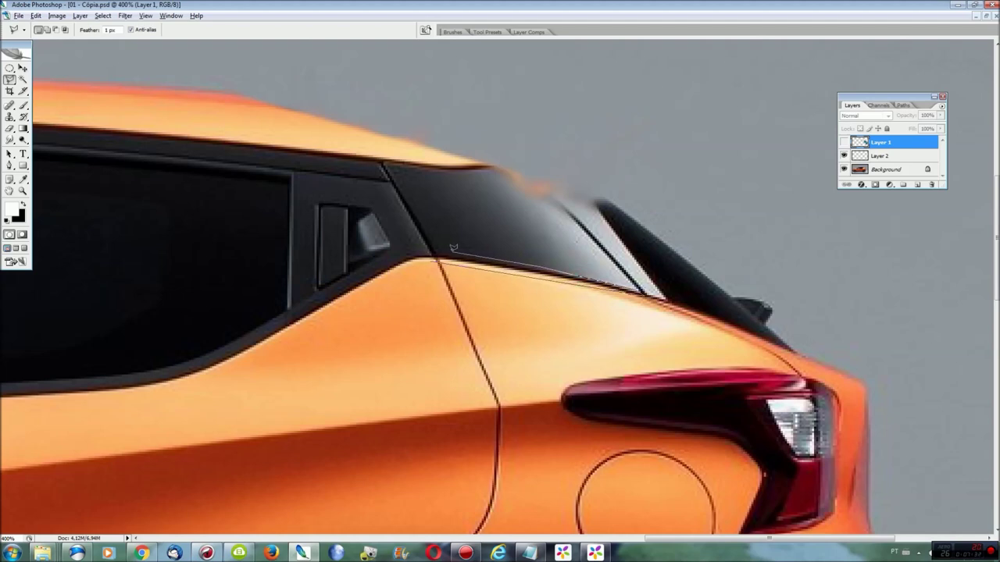
click(843, 142)
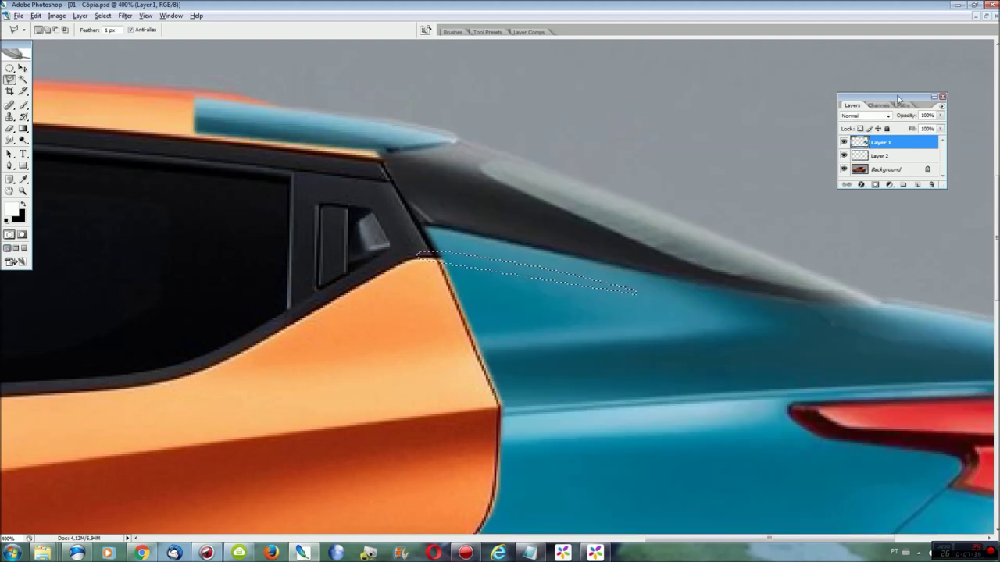
key(alt+BackSpace)
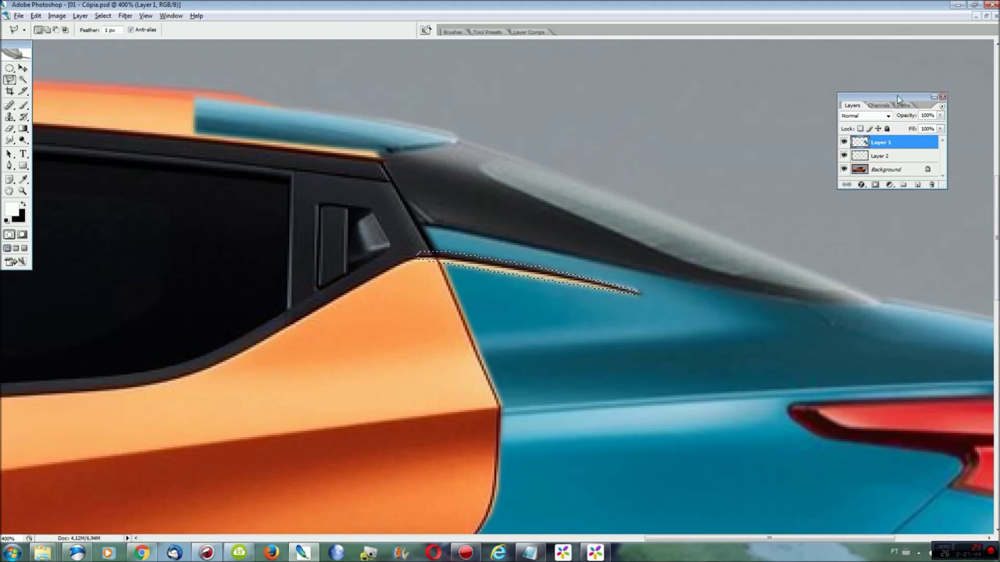
key(ctrl+z)
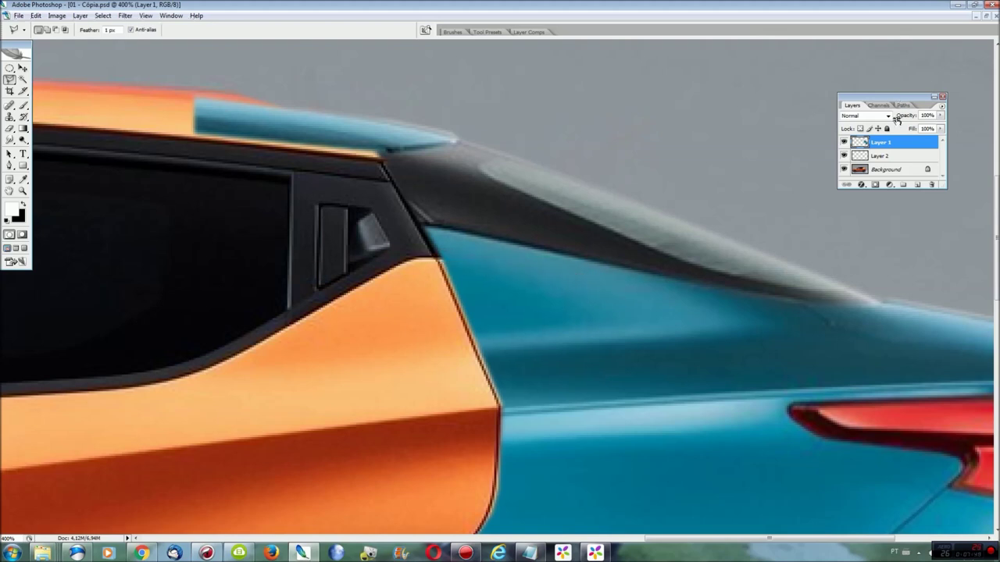
Step: Outline the orange shoulder panel up to the rear pillar on the original photo layer
scroll(814, 145, down, 3)
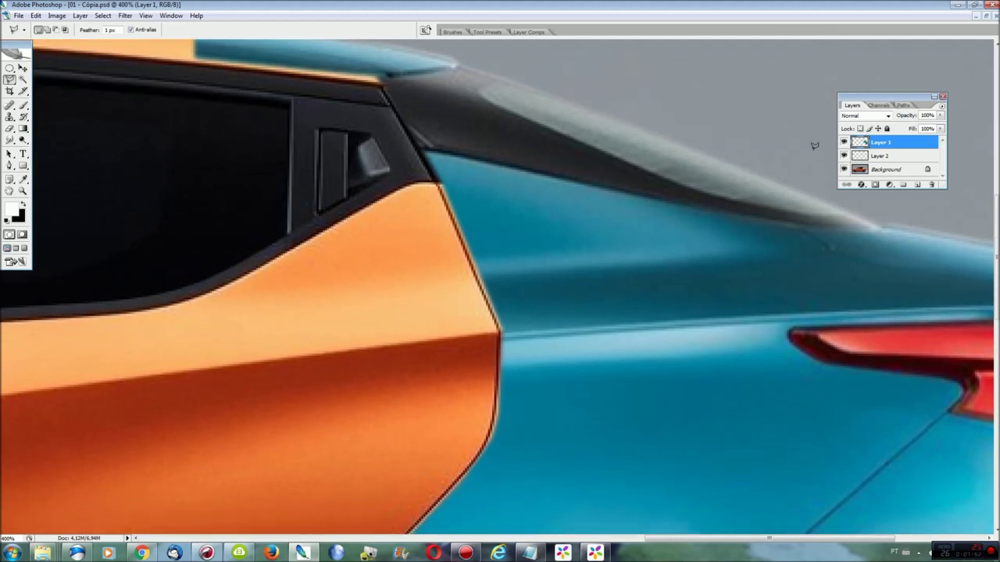
scroll(814, 145, down, 1)
click(843, 142)
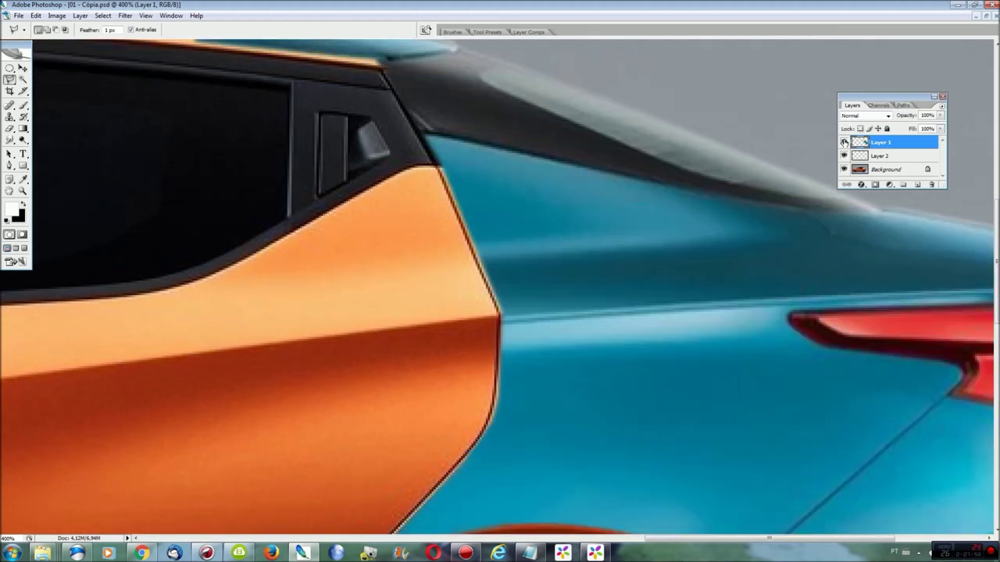
click(687, 188)
mouse_move(778, 239)
mouse_down()
mouse_move(457, 257)
mouse_move(406, 125)
mouse_move(673, 175)
mouse_up()
click(717, 202)
click(367, 129)
click(528, 95)
click(738, 146)
key(Escape)
key(ctrl+z)
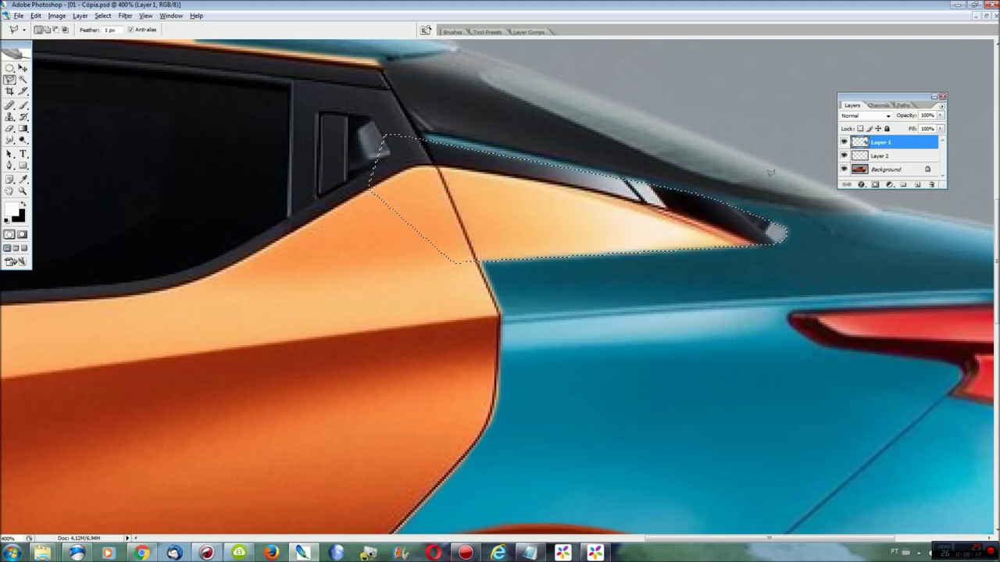
key(alt+bracketleft)
key(alt+bracketleft)
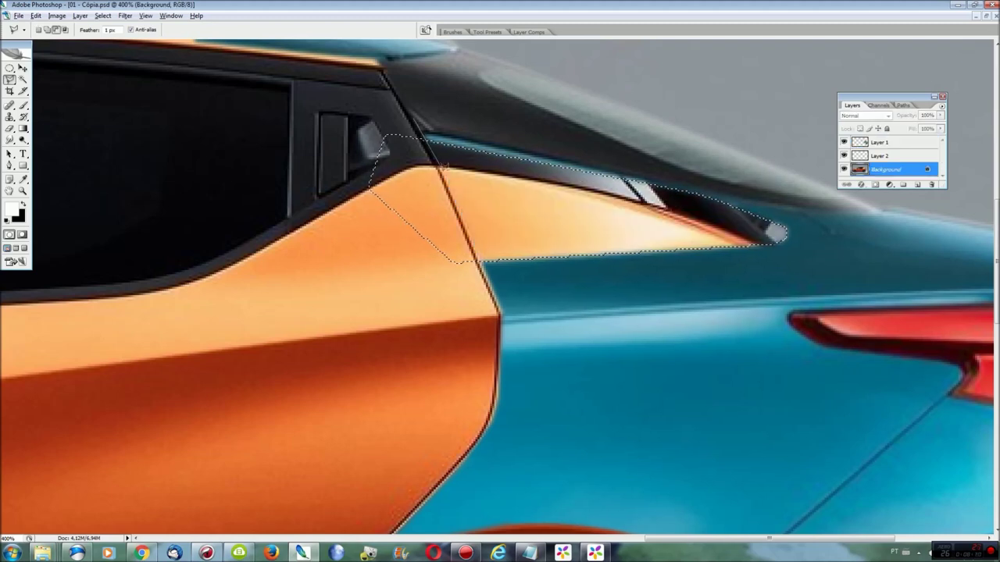
key(Return)
Step: Copy the orange shoulder panel to a new layer and stretch it wider toward the rear
key(ctrl+j)
key(ctrl+t)
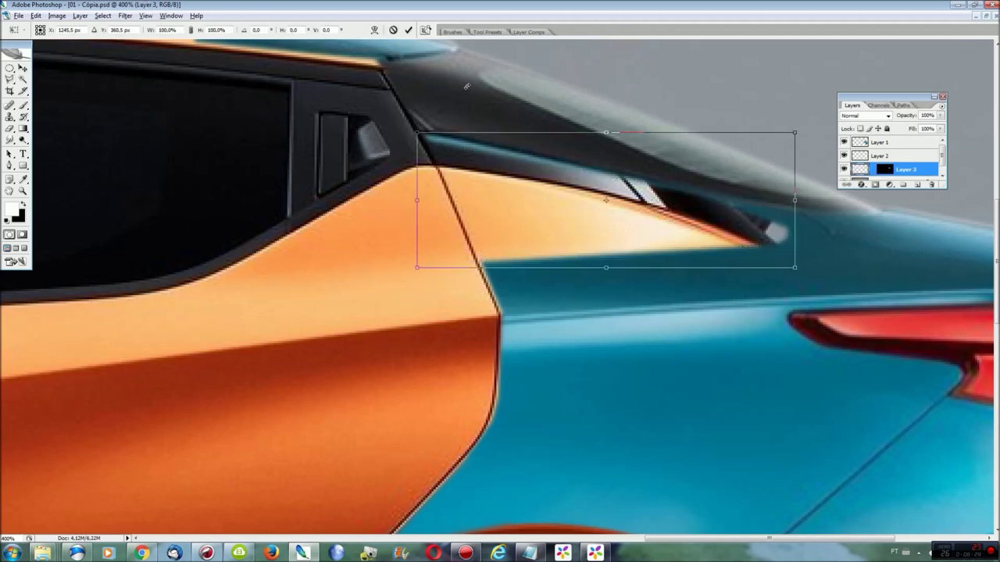
drag(801, 201, 972, 194)
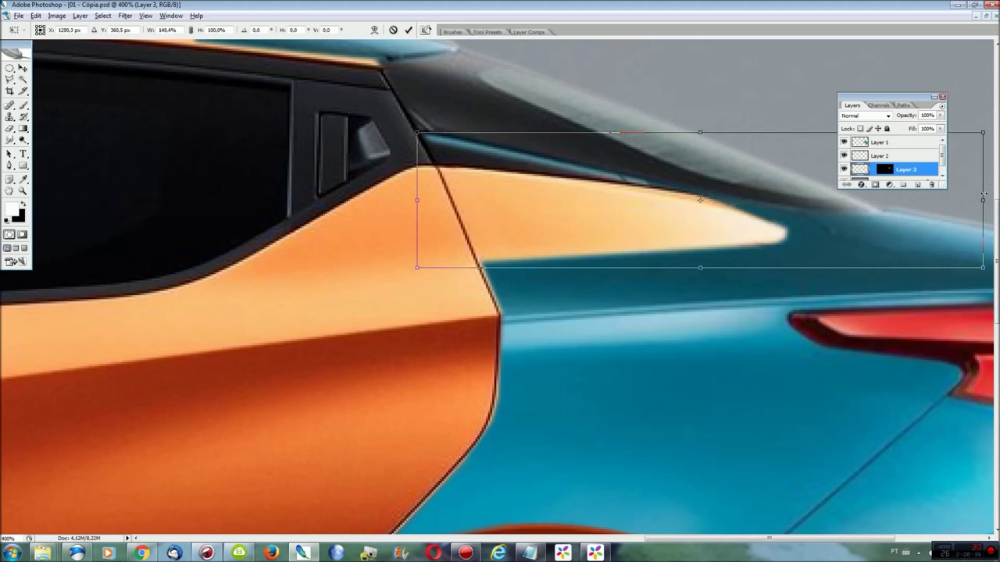
key(Return)
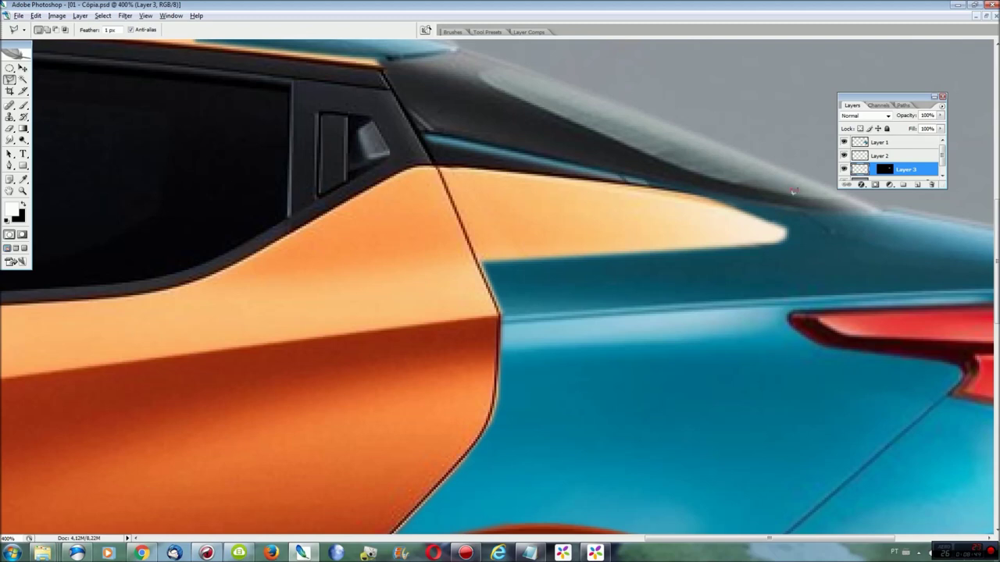
Step: Outline the dark window trim from the pillar corner along the shoulder
scroll(793, 191, up, 3)
scroll(797, 184, up, 1)
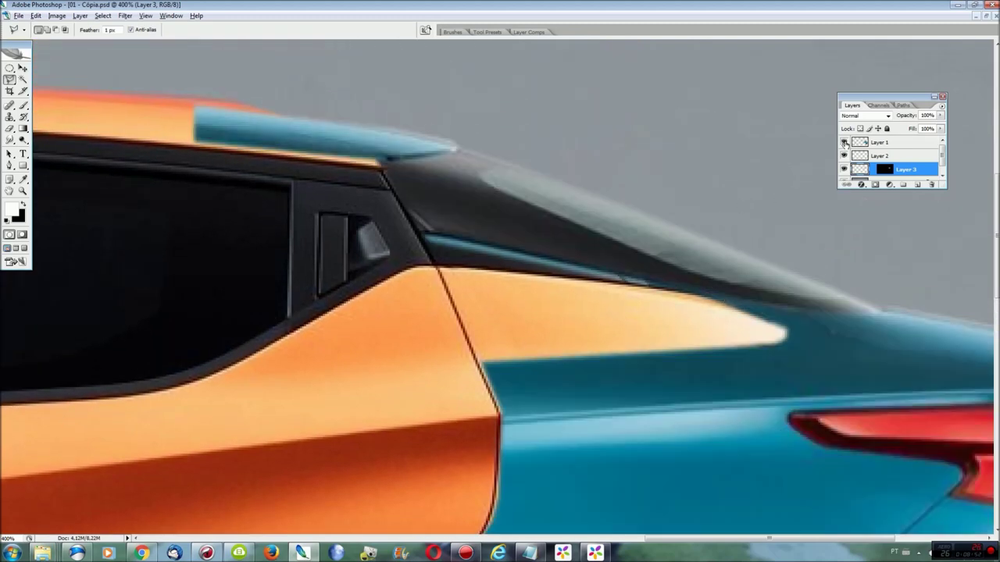
click(857, 142)
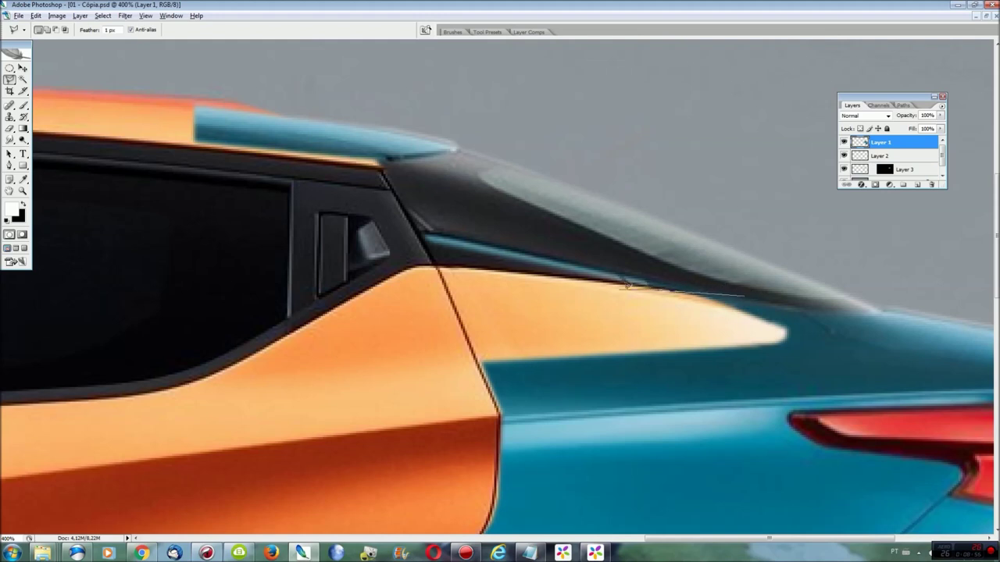
drag(673, 289, 760, 290)
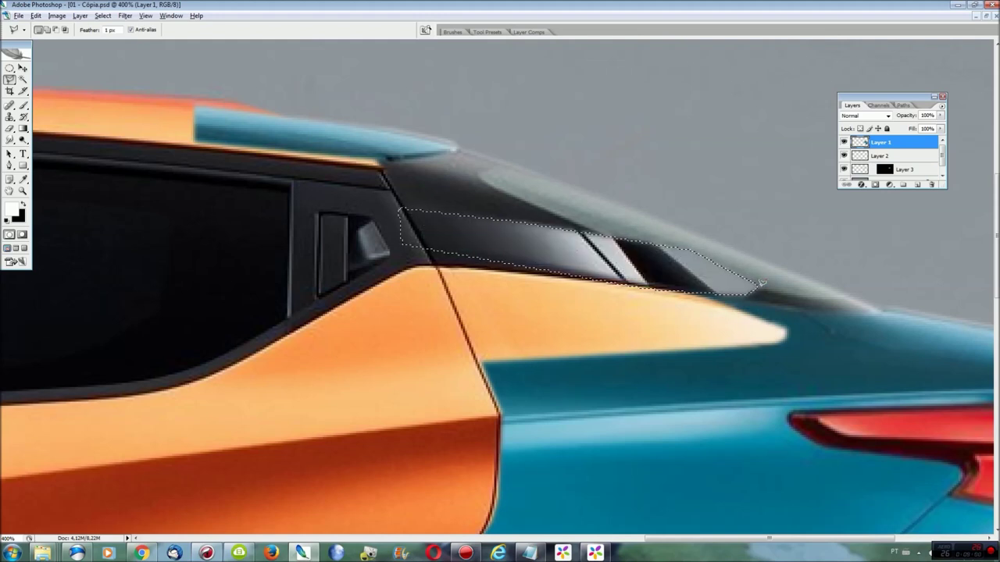
key(ctrl+d)
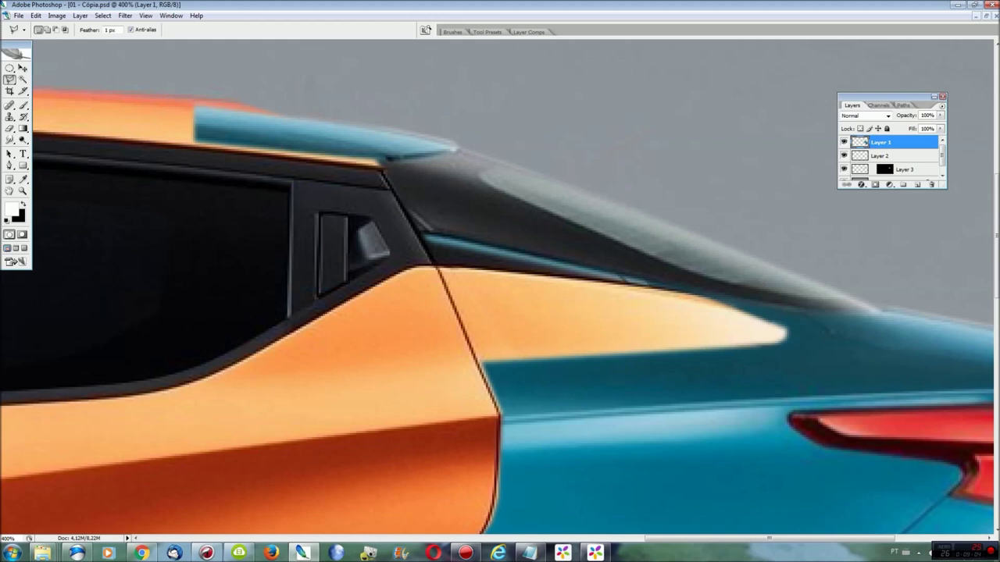
drag(431, 250, 726, 290)
mouse_move(655, 259)
mouse_down()
mouse_move(427, 204)
mouse_move(422, 223)
mouse_move(449, 224)
mouse_move(502, 274)
mouse_move(648, 280)
mouse_up()
Step: Flatten the image and smudge away the blue stripe under the window trim
key(ctrl+shift+e)
key(r)
key(ctrl+d)
key(l)
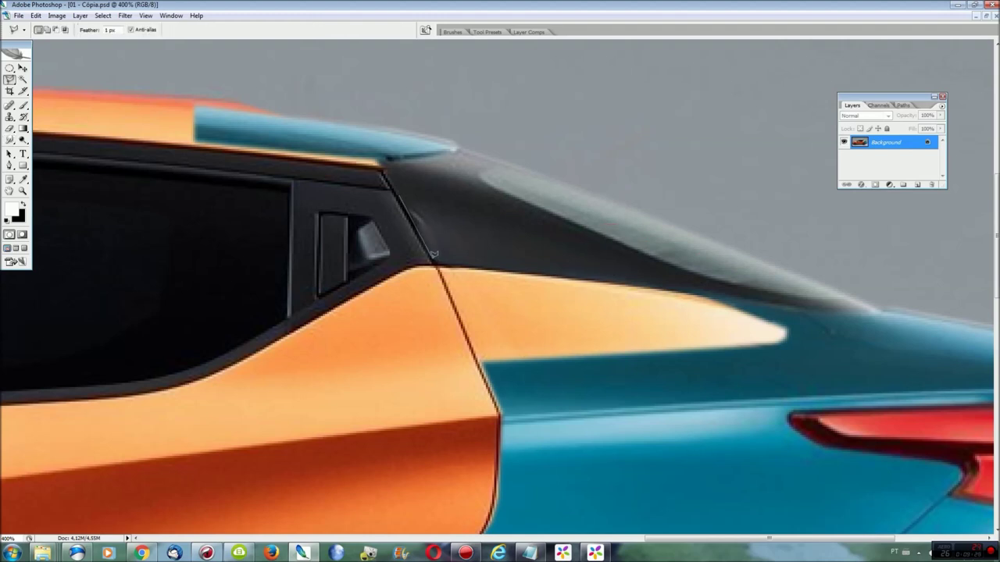
Step: Outline the upper rear pillar and smudge its edge smooth
click(466, 226)
click(458, 208)
click(432, 196)
double_click(401, 193)
key(r)
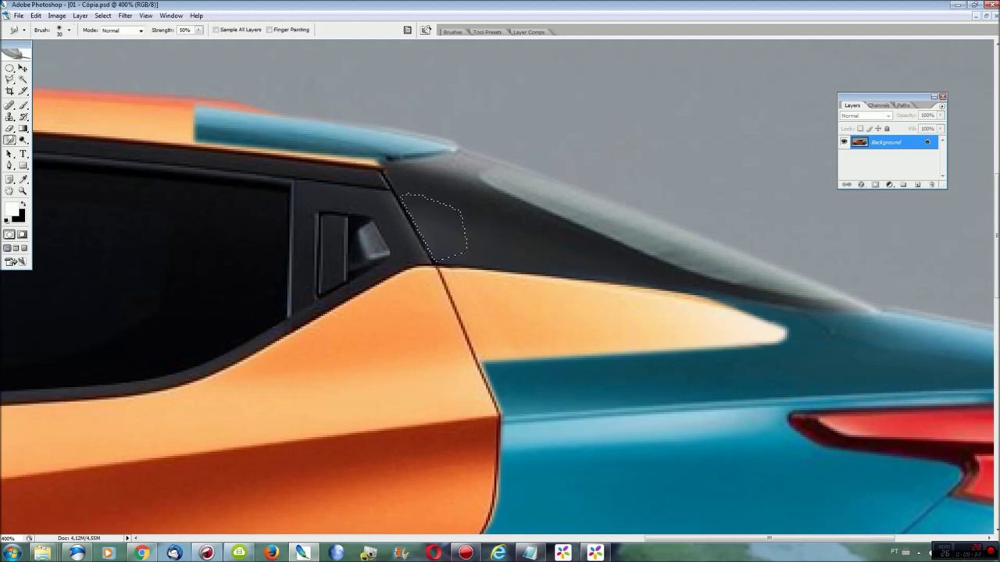
Step: Outline the bottom of the rear wheel arch and smudge it
key(ctrl+0)
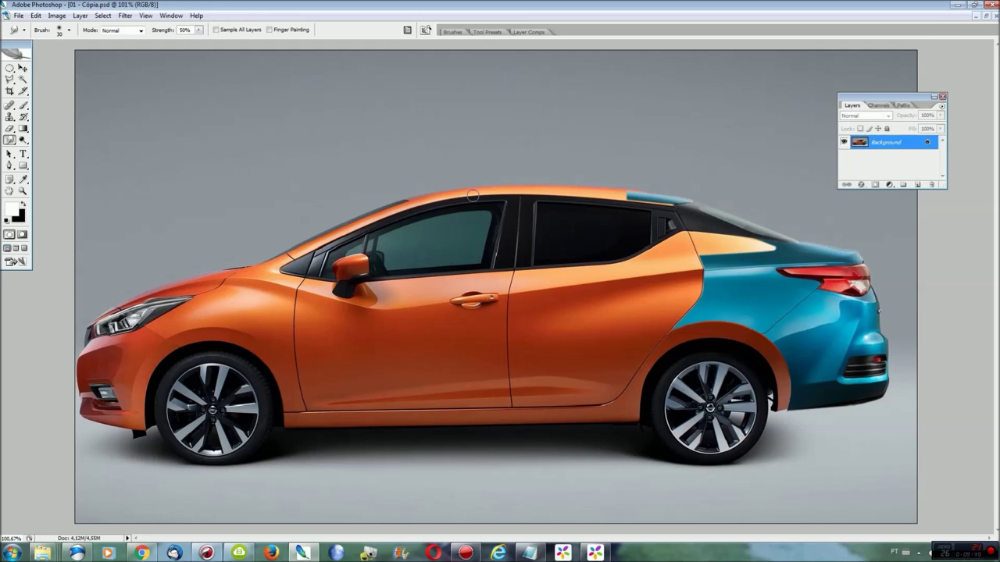
key(ctrl+plus)
key(ctrl+plus)
key(ctrl+plus)
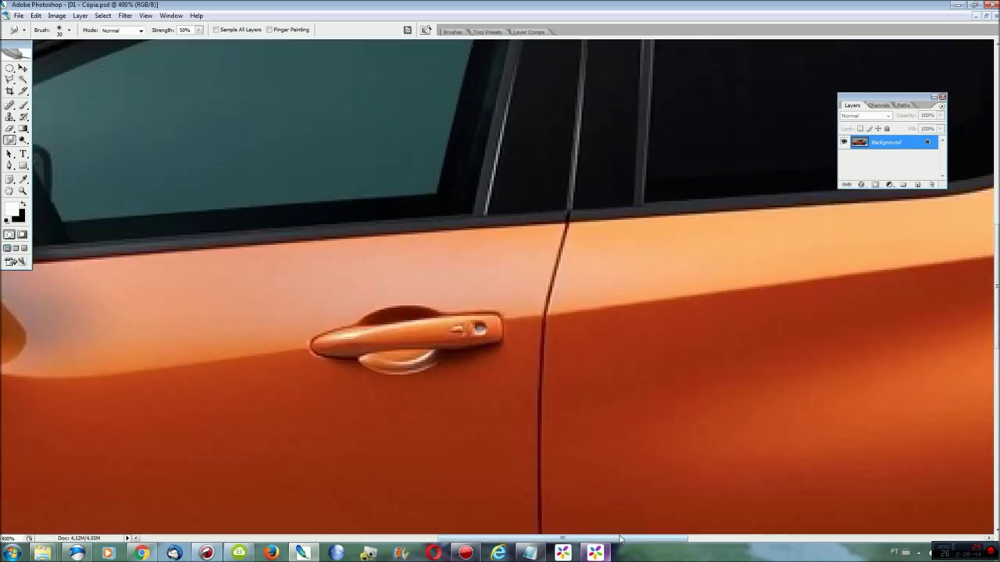
scroll(964, 328, right, 10)
scroll(965, 328, down, 5)
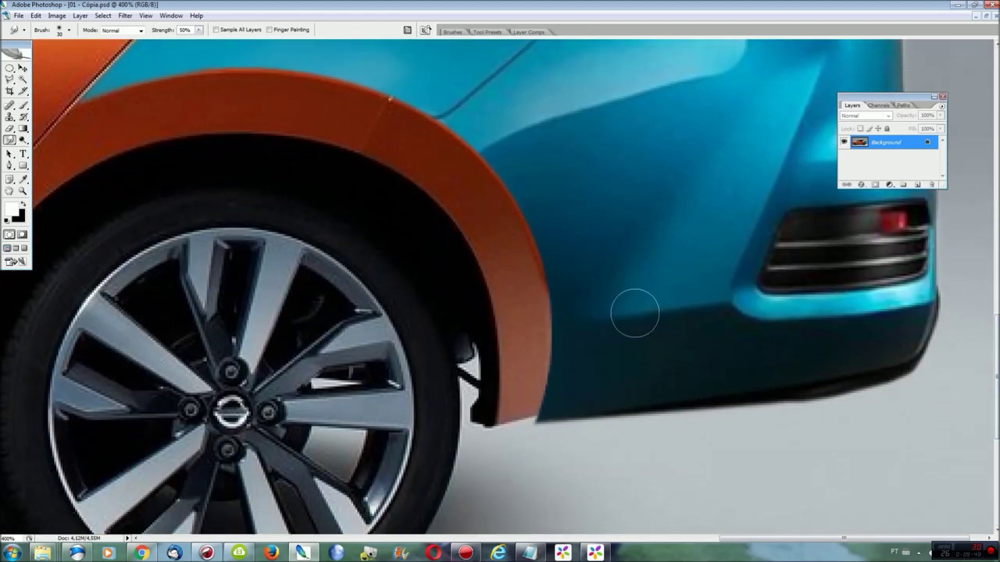
key(l)
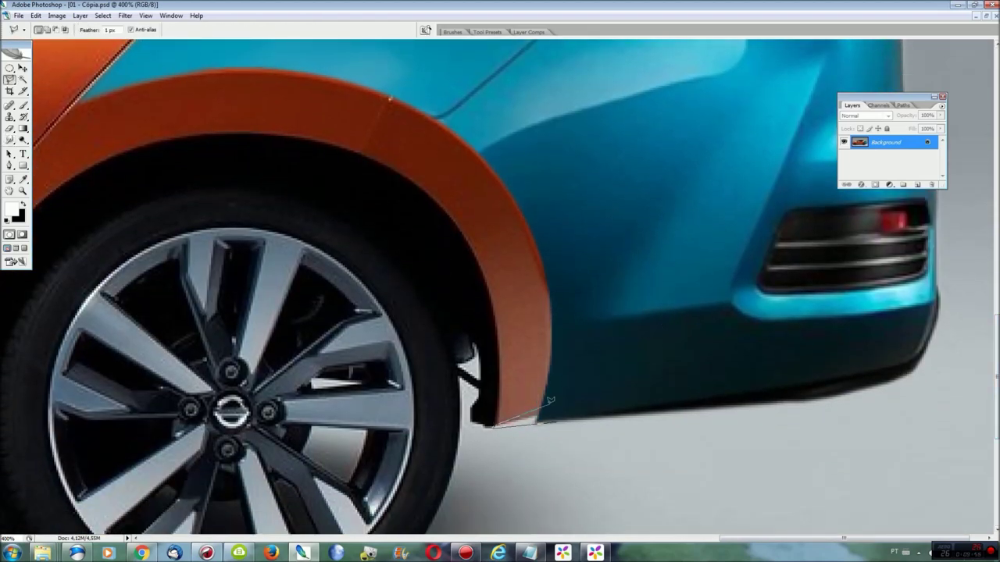
double_click(571, 411)
key(r)
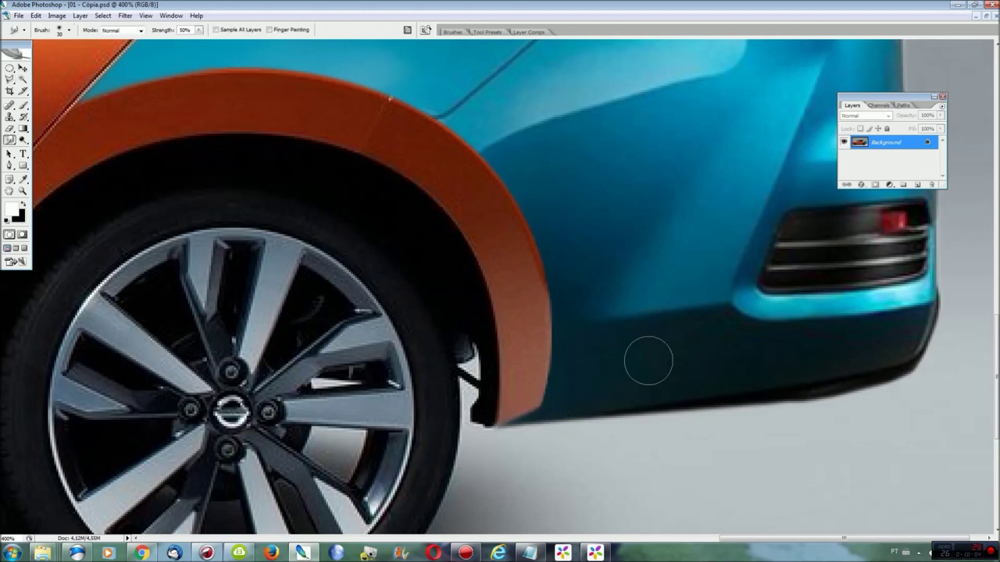
Step: Zoom in closely and outline a piece of the orange wheel arch
key(ctrl+0)
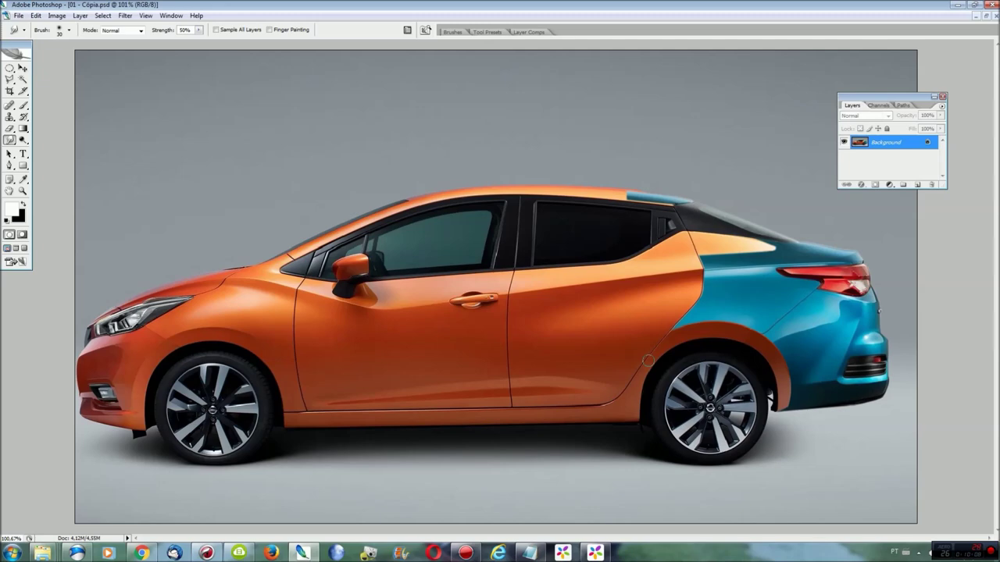
key(ctrl+plus)
key(ctrl+plus)
key(ctrl+plus)
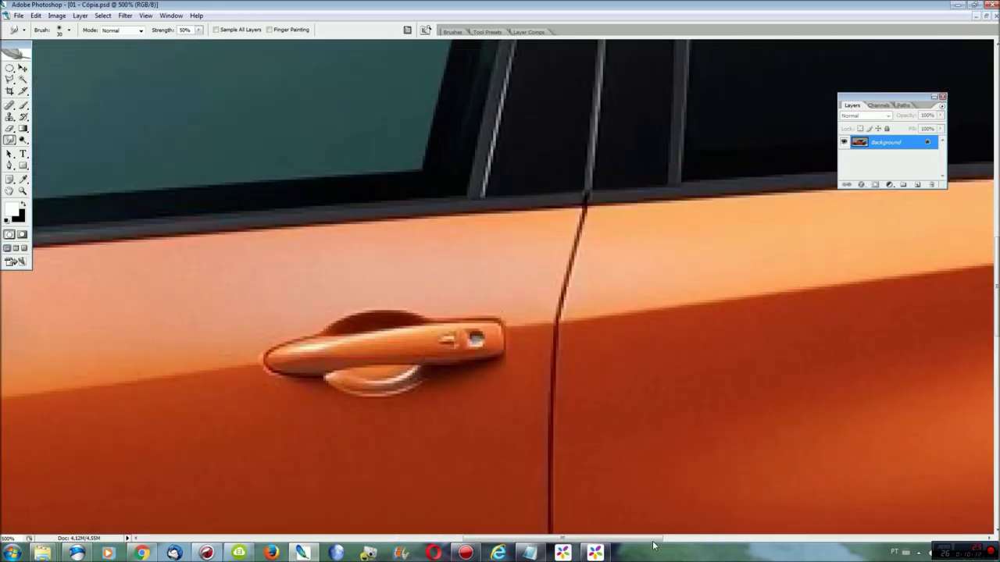
drag(655, 538, 915, 518)
scroll(675, 253, down, 5)
key(l)
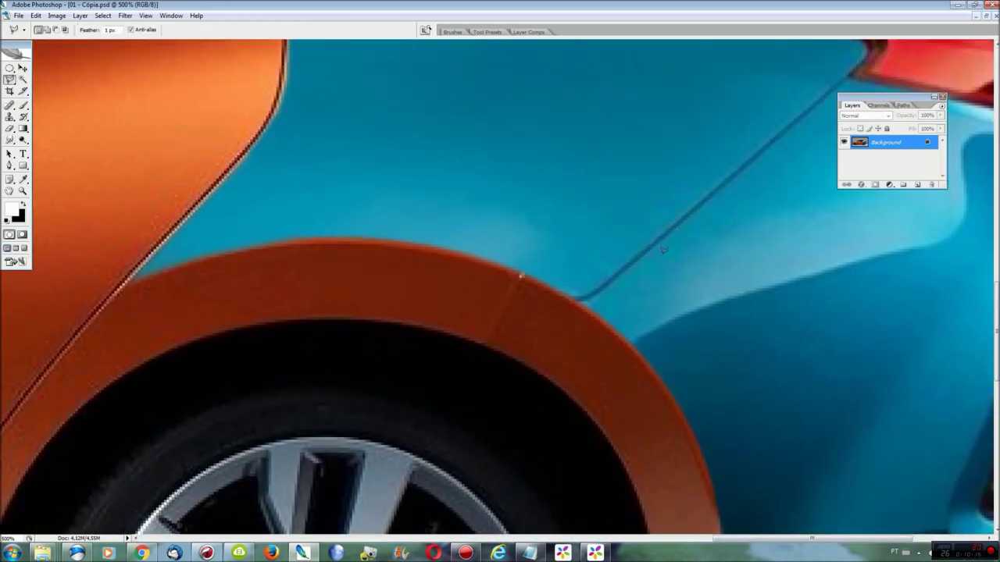
click(521, 275)
click(523, 277)
Step: Copy the arch piece, rotate it about 19° to follow the curve, and merge down
key(ctrl+j)
key(ctrl+t)
drag(500, 367, 537, 360)
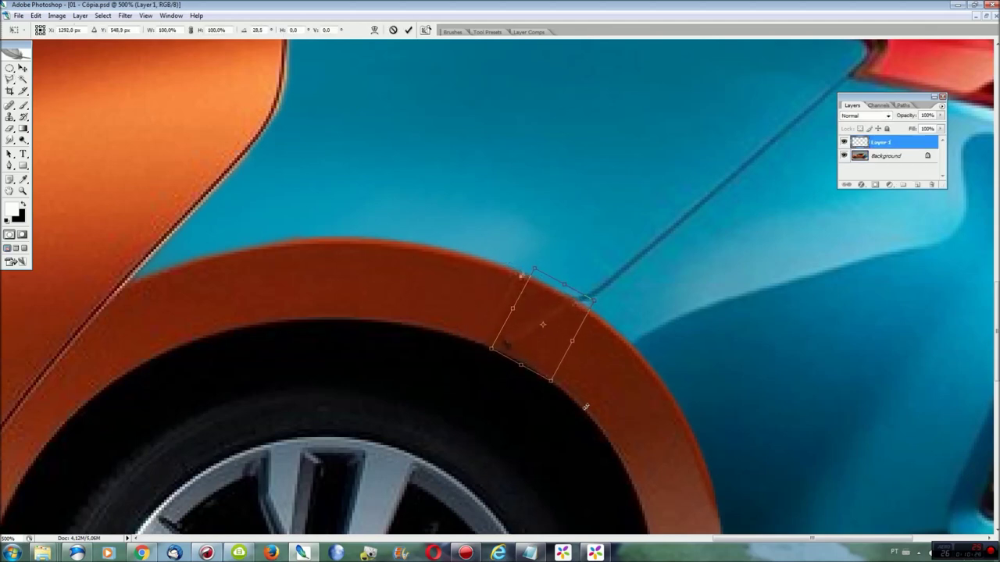
drag(536, 360, 545, 359)
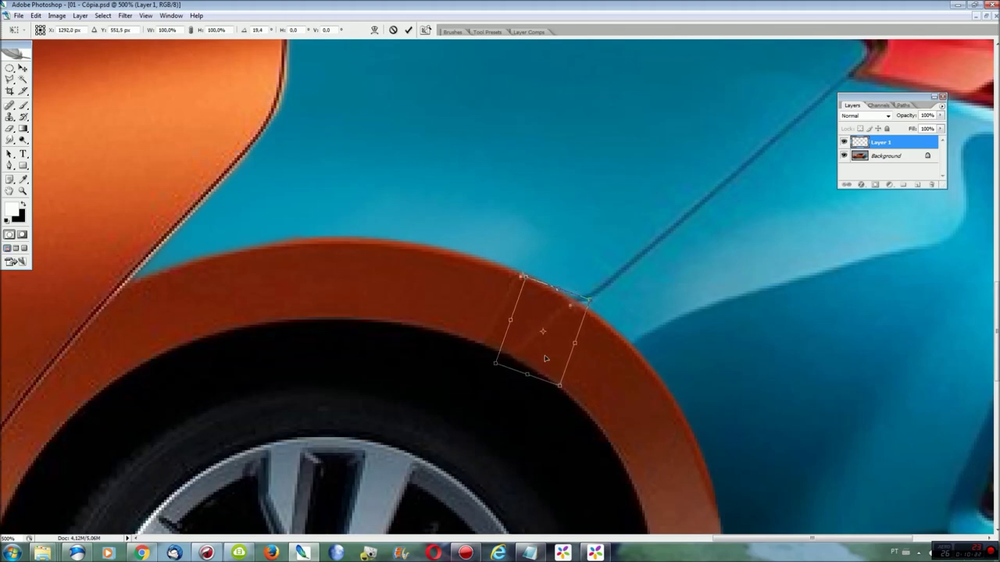
key(Return)
key(ctrl+e)
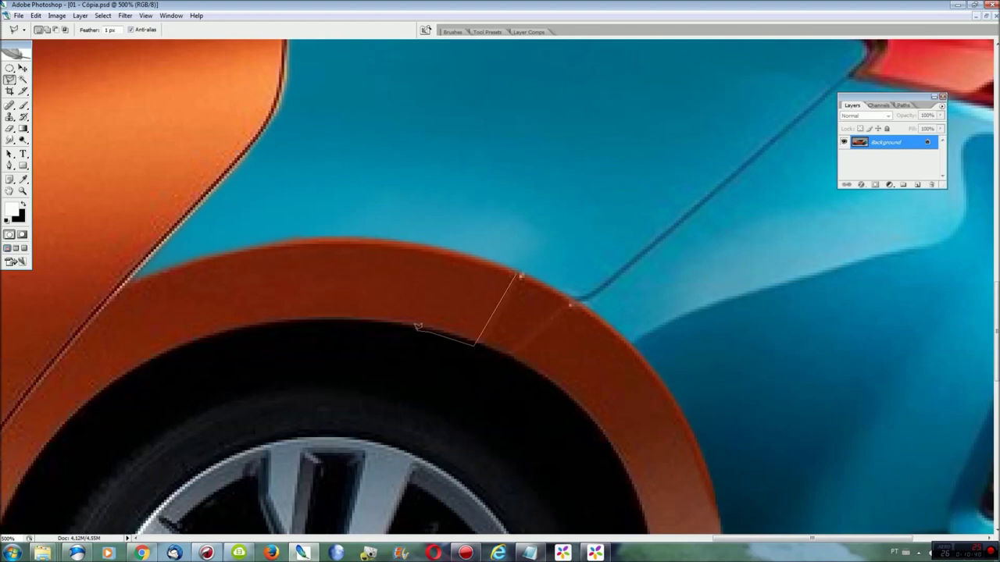
Step: Copy another arch section, warp it to match the arch curve, and merge it down
click(519, 269)
key(ctrl+j)
key(ctrl+t)
right_click(496, 292)
click(545, 371)
drag(469, 313, 507, 289)
drag(485, 340, 490, 345)
drag(518, 272, 525, 273)
key(Return)
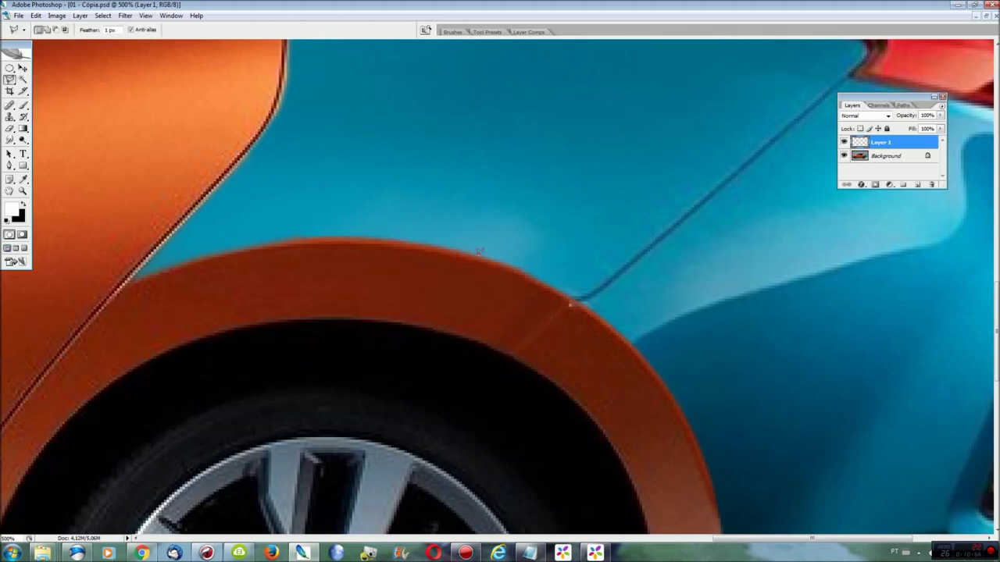
key(ctrl+e)
Step: Hide the Layers panel and zoom back in on the car's side
key(ctrl+0)
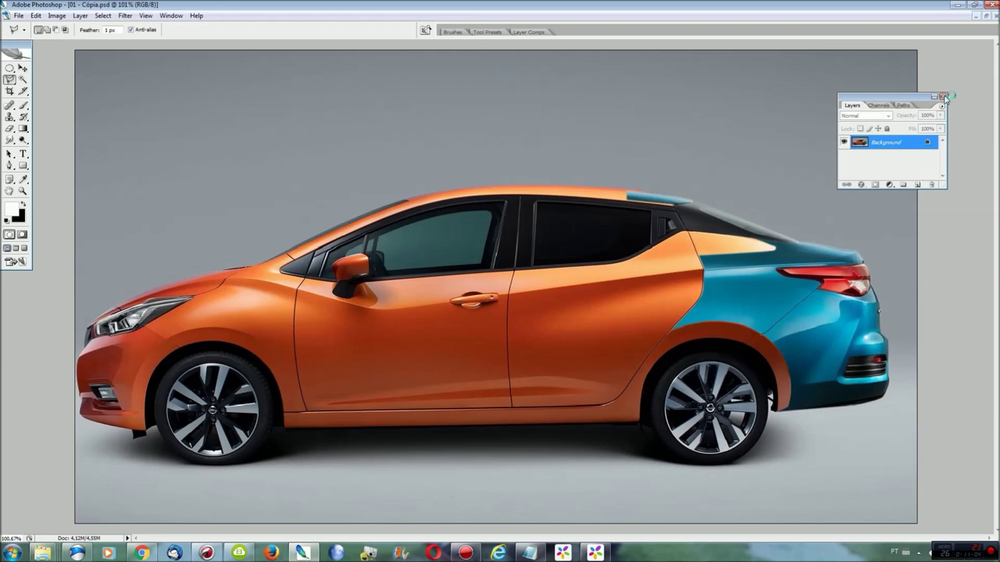
click(943, 96)
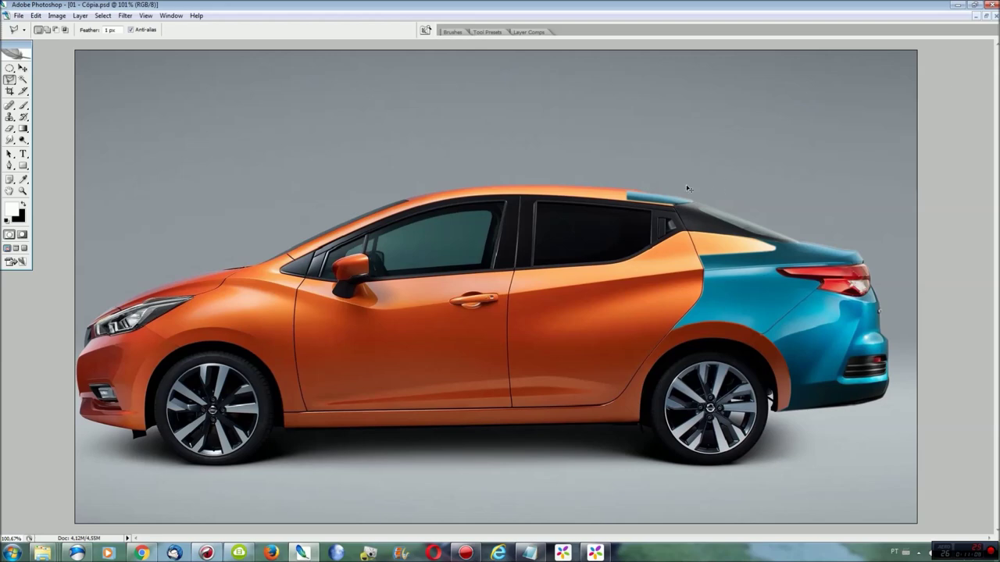
key(ctrl+plus)
key(ctrl+plus)
key(ctrl+plus)
scroll(687, 188, right, 10)
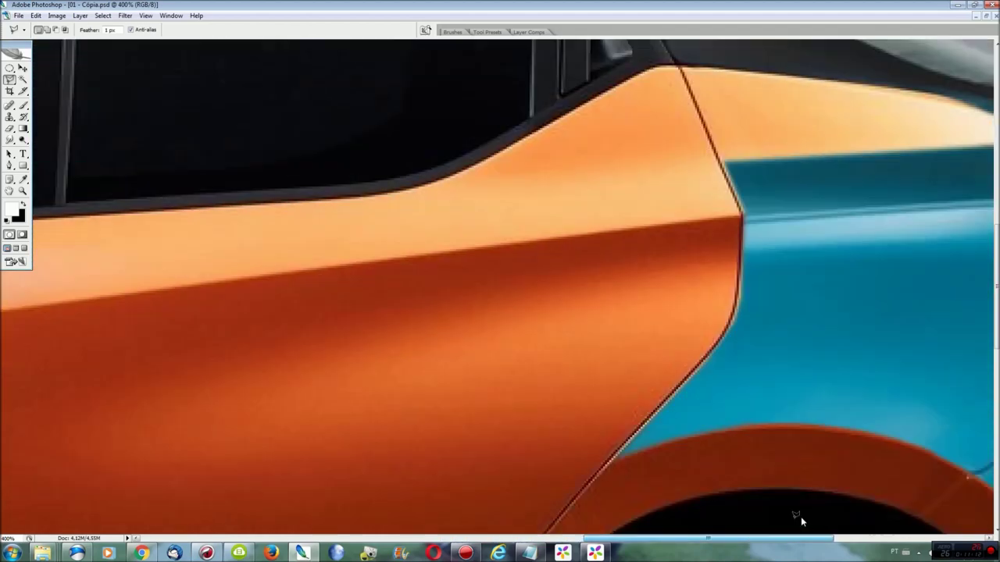
Step: Pick the eyedropper to sample image colours, then start and cancel a lasso outline
scroll(939, 300, down, 10)
scroll(500, 312, down, 1)
click(23, 179)
scroll(634, 322, down, 2)
key(l)
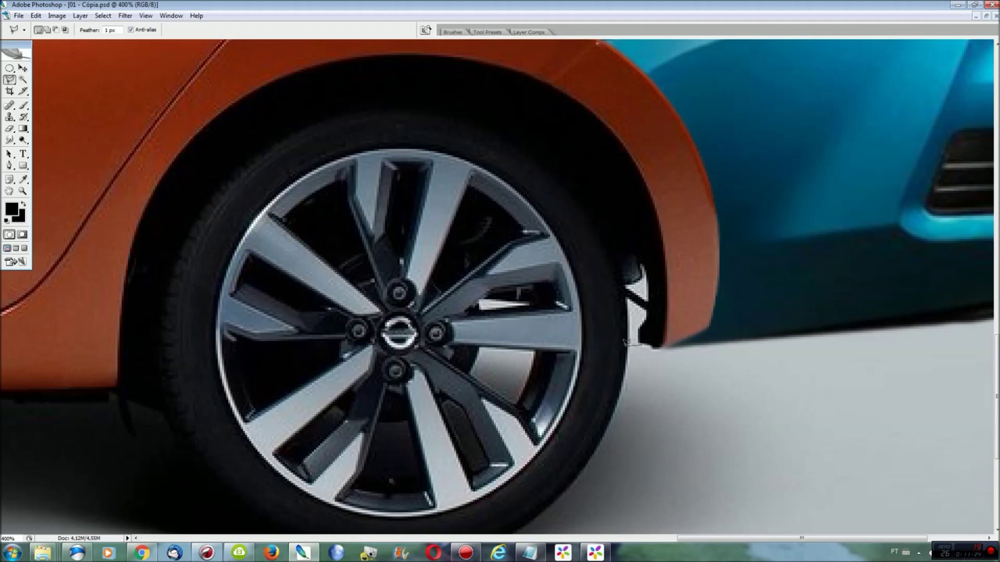
click(617, 341)
key(Escape)
Step: Outline the lower body area along the rear wheel
click(640, 340)
click(101, 385)
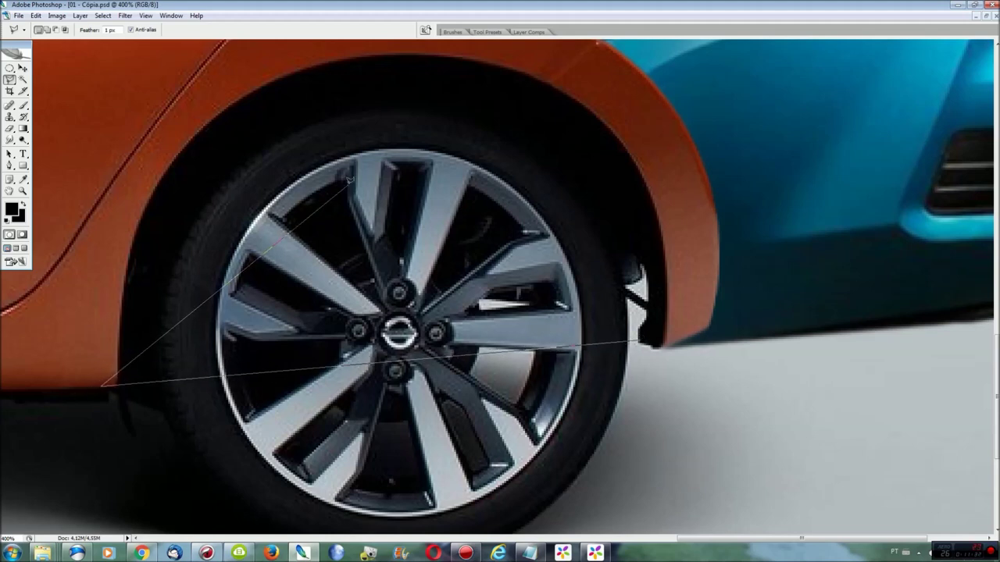
click(461, 334)
double_click(662, 335)
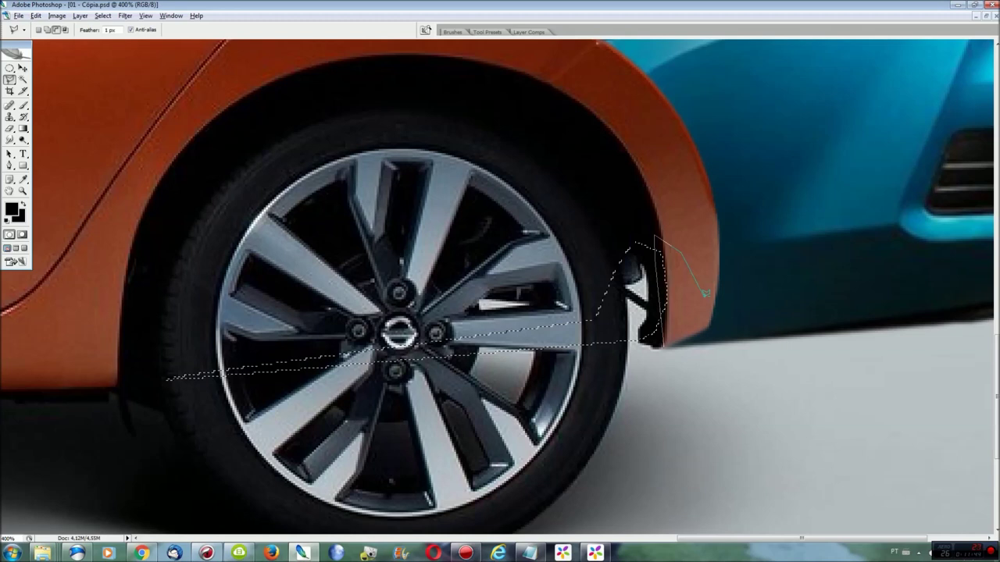
click(622, 273)
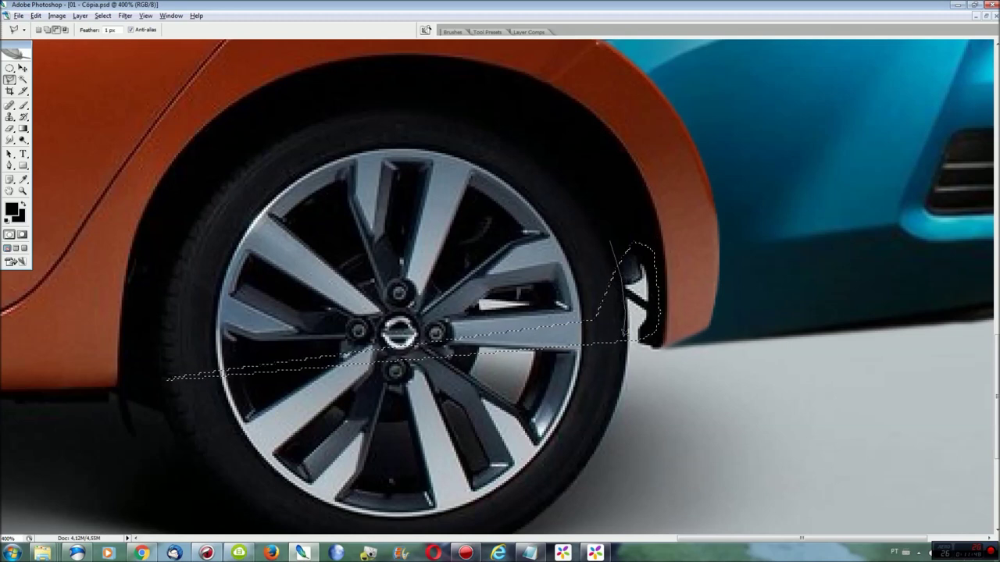
key(BackSpace)
key(BackSpace)
key(BackSpace)
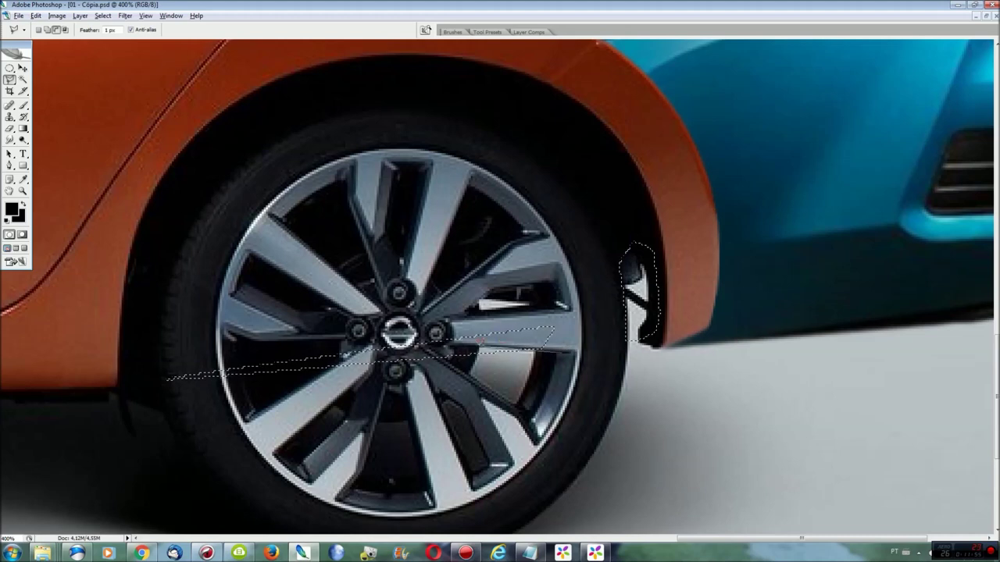
Step: Lasso the dark fragment around the rear wheel arch and fit the car on screen
click(194, 416)
click(128, 397)
click(140, 344)
click(228, 321)
double_click(559, 320)
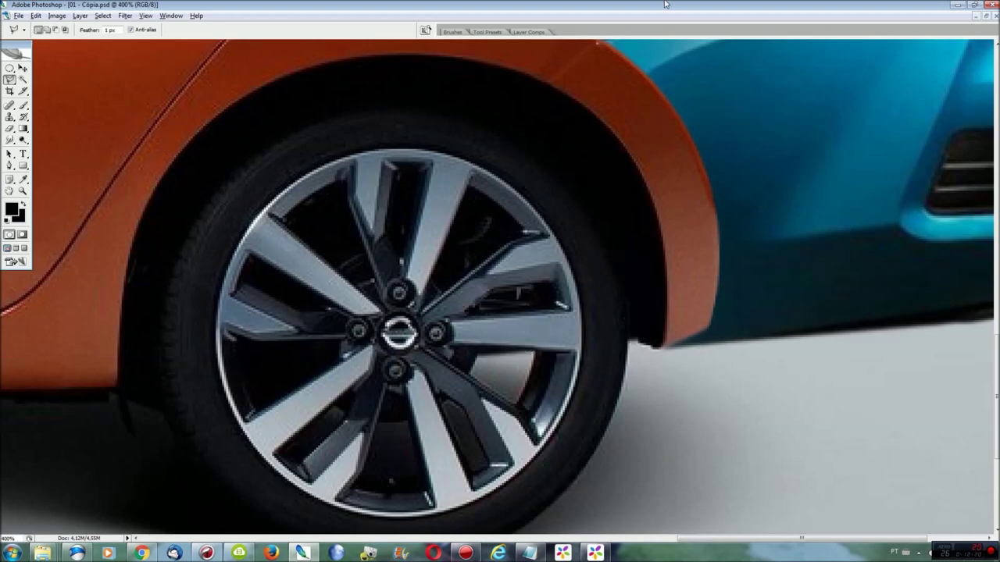
key(ctrl+0)
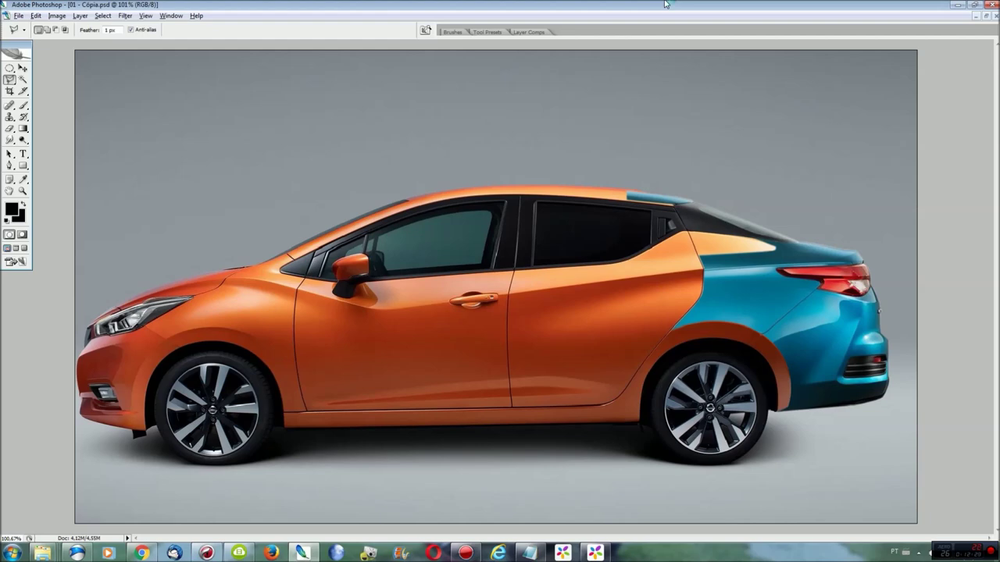
Step: Lasso the blue car's roof strip in 02 - Cópia.jpg
click(171, 16)
click(199, 242)
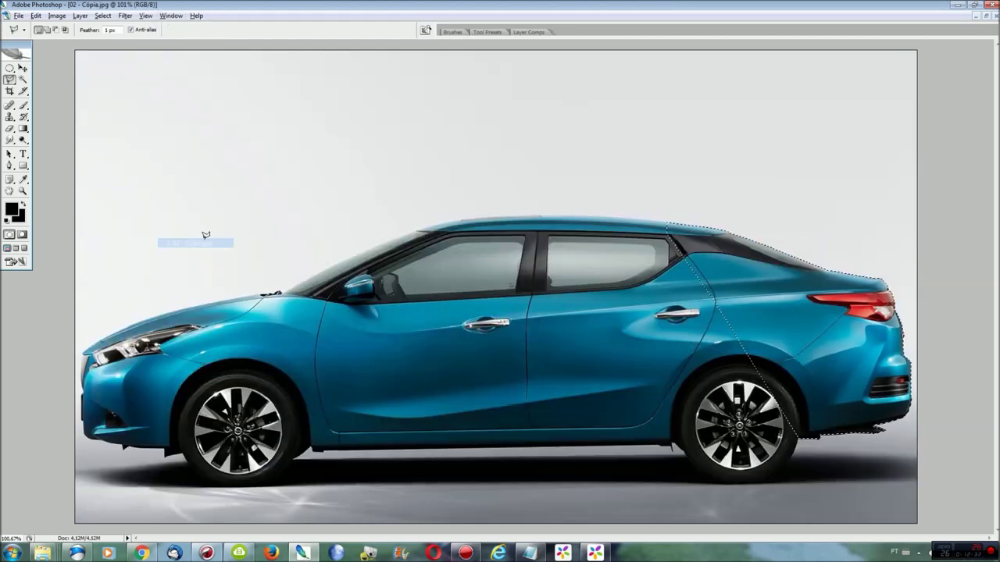
key(ctrl+plus)
key(ctrl+plus)
key(ctrl+plus)
scroll(558, 287, up, 1)
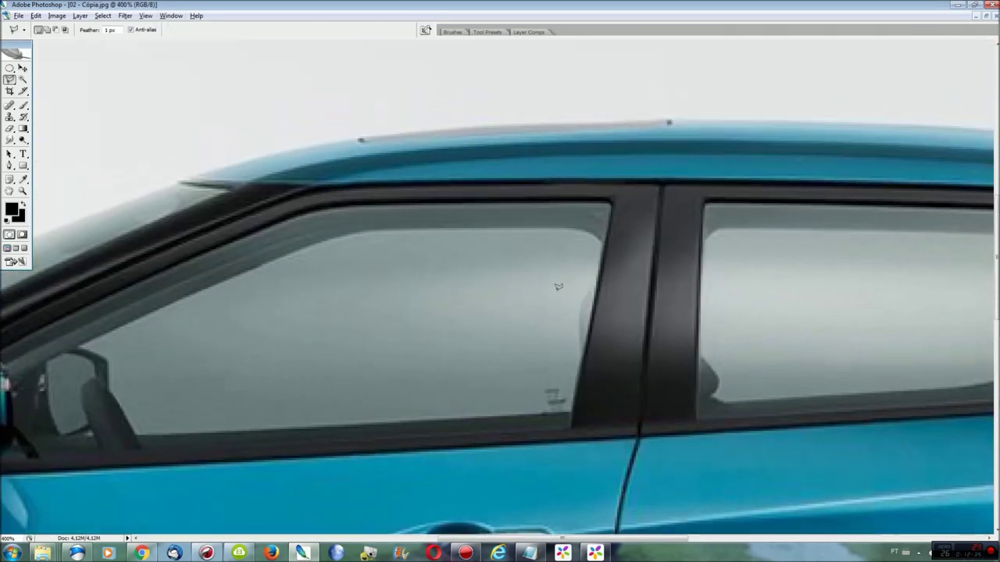
click(181, 181)
click(951, 188)
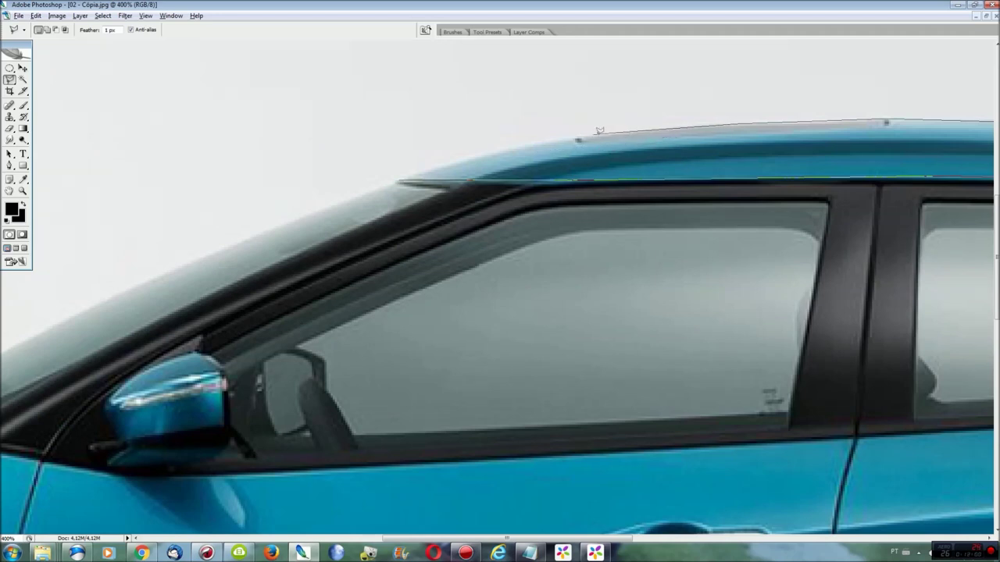
double_click(404, 173)
key(ctrl+0)
Step: Paste the roof strip into 01 - Cópia.psd, move it onto the orange roofline and scale it to about 95%
click(161, 17)
click(194, 228)
key(ctrl+plus)
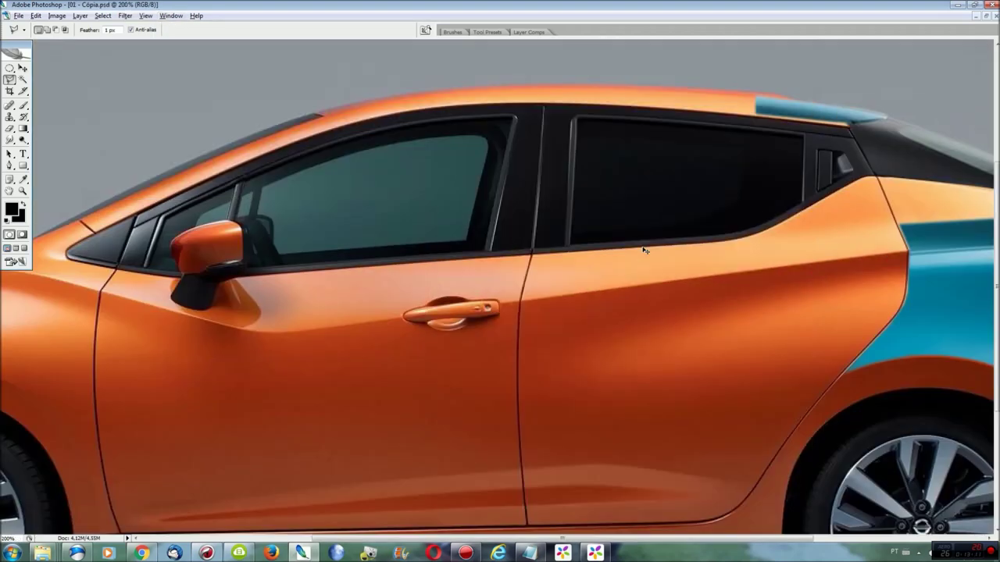
key(ctrl+plus)
key(ctrl+v)
key(ctrl+t)
drag(733, 284, 733, 198)
key(ctrl+minus)
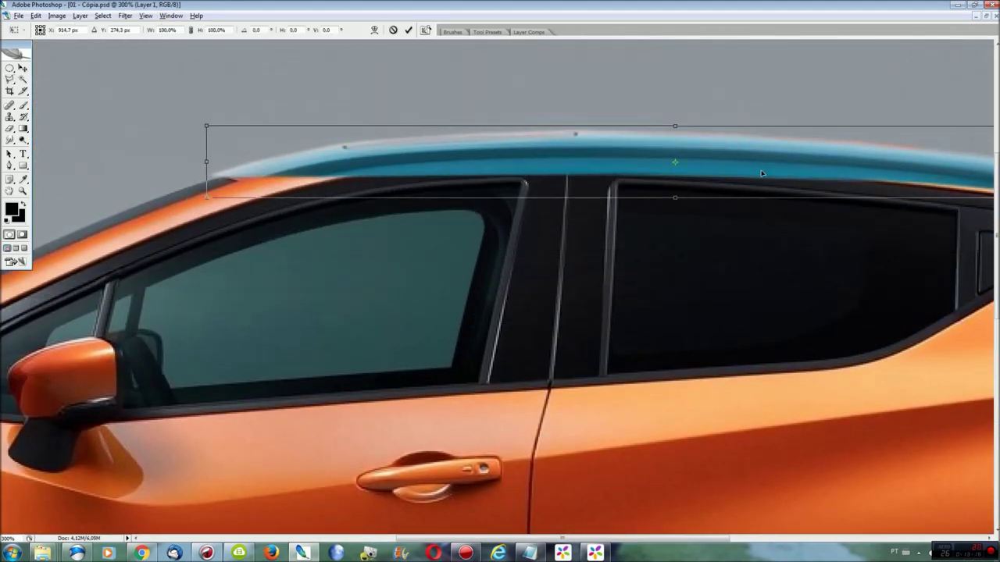
drag(852, 219, 868, 213)
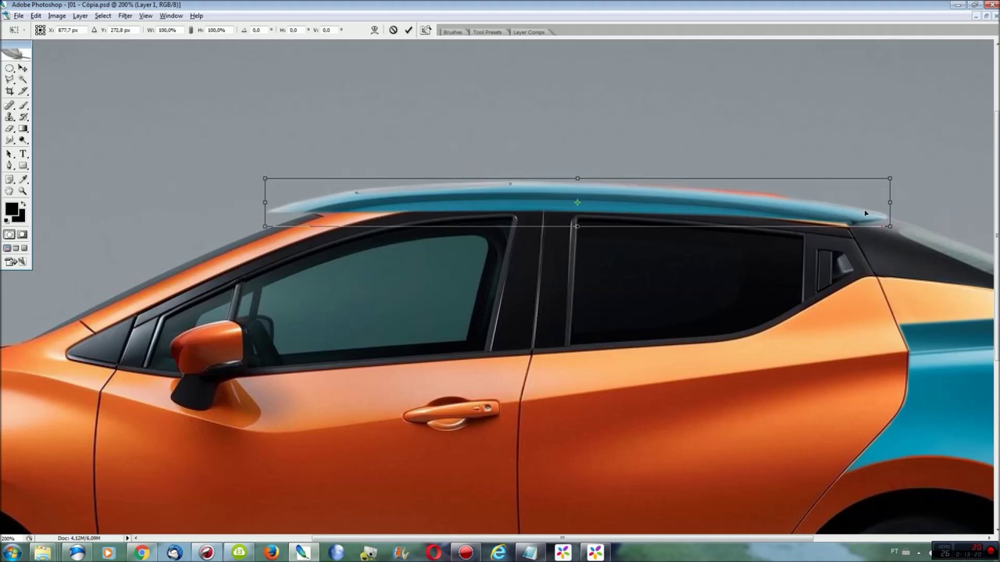
mouse_move(268, 180)
mouse_down()
mouse_move(318, 183)
mouse_move(290, 181)
mouse_up()
Step: Skew the strip's rear end up slightly and apply the transform
right_click(812, 205)
click(827, 254)
drag(895, 204, 894, 202)
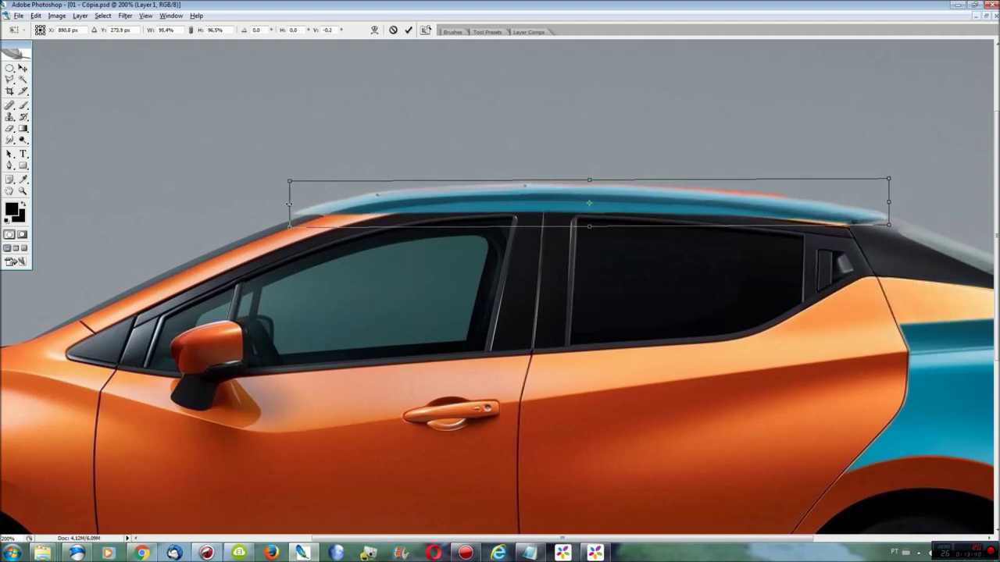
key(Return)
key(l)
scroll(503, 244, up, 3)
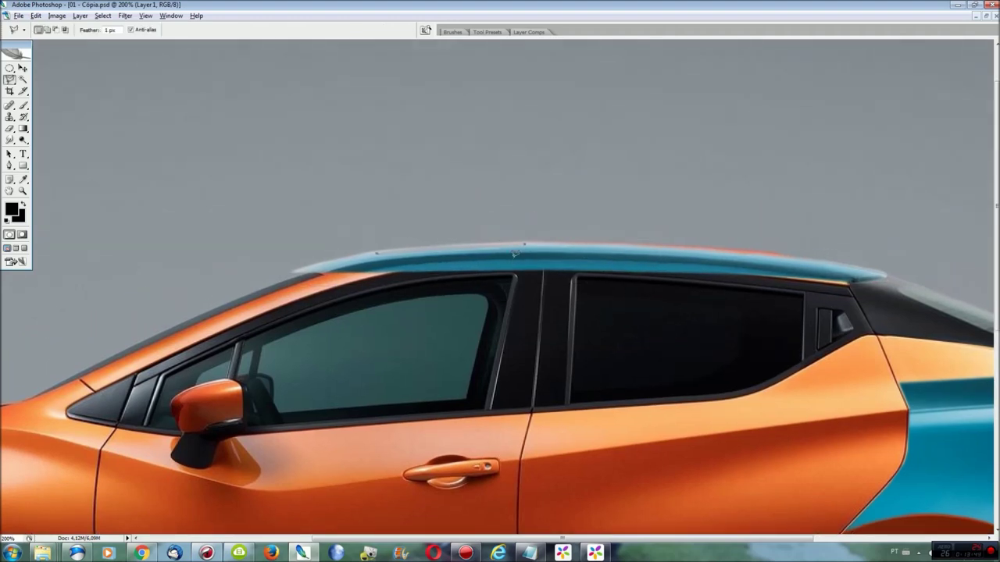
key(ctrl+t)
Step: Warp the roof strip's mesh to follow the orange car's roof curve and apply it
right_click(634, 251)
click(669, 332)
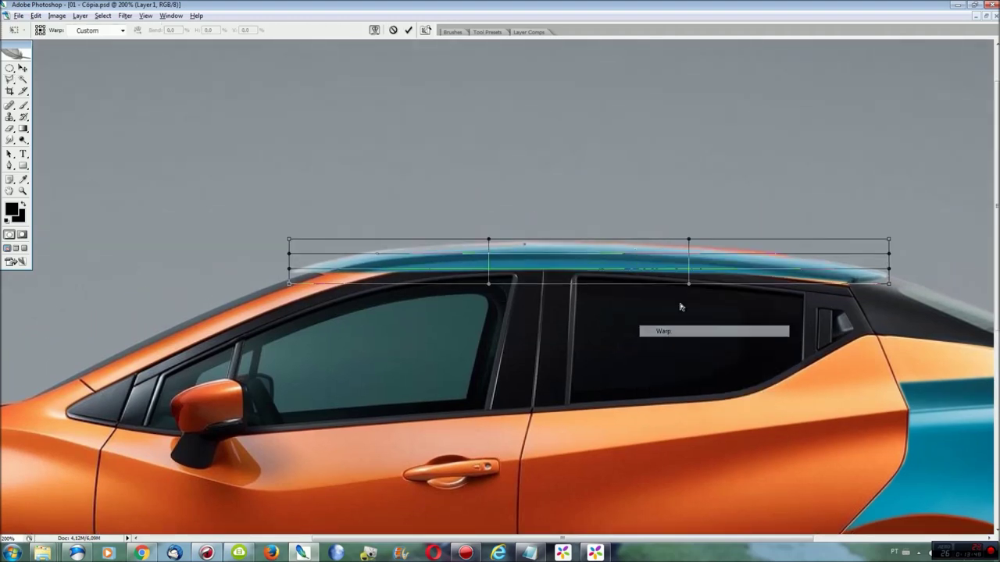
drag(652, 255, 652, 248)
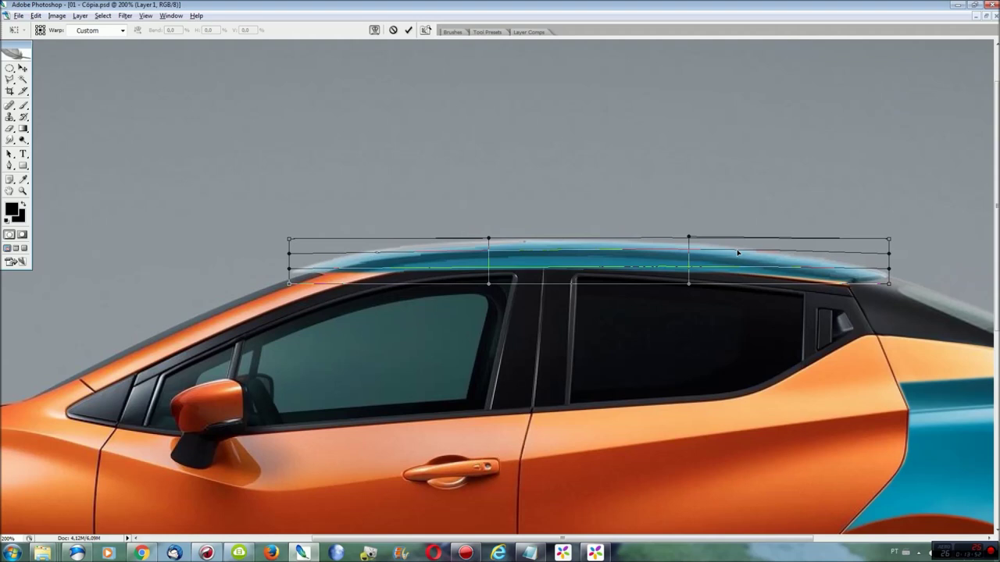
drag(737, 250, 728, 251)
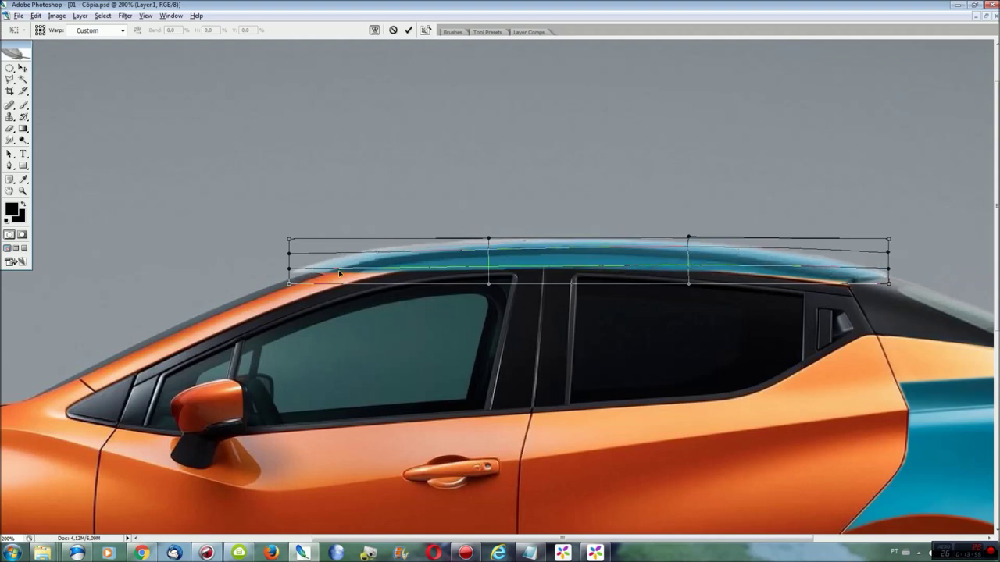
key(Return)
Step: Outline the orange roof edge while toggling Layer 1's visibility to compare the strip with the original
key(F7)
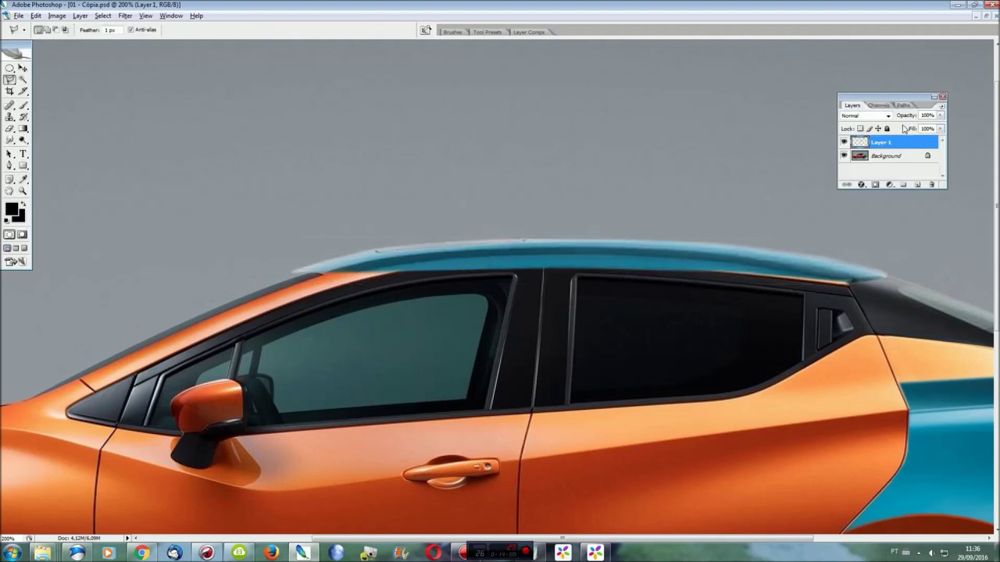
click(844, 142)
click(846, 281)
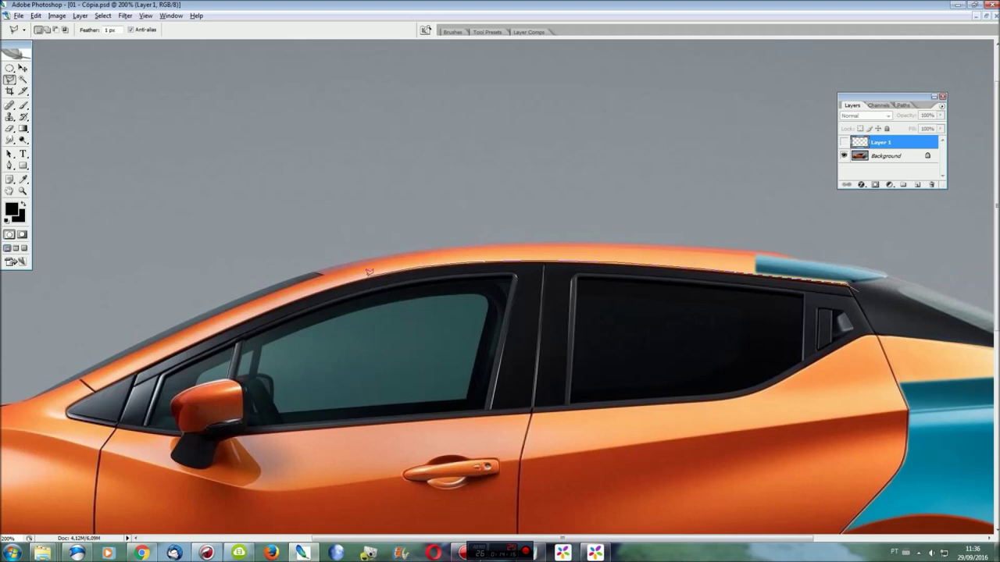
click(333, 286)
double_click(380, 353)
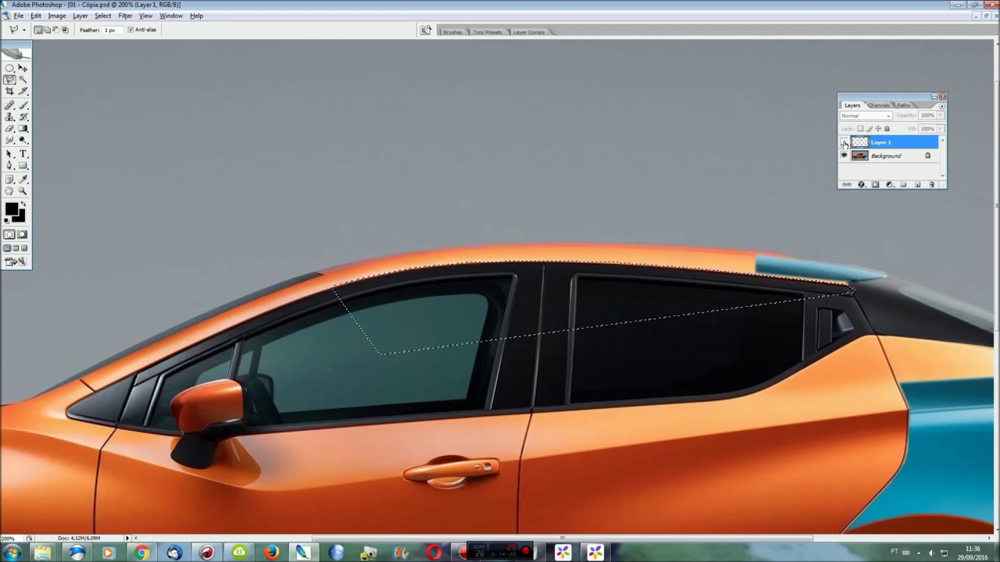
click(844, 142)
key(ctrl+d)
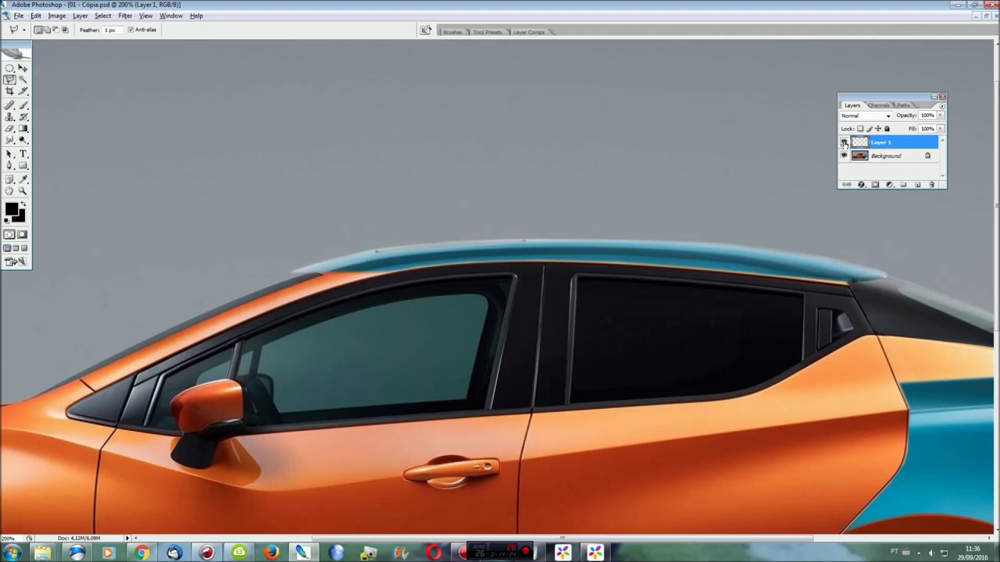
key(ctrl+plus)
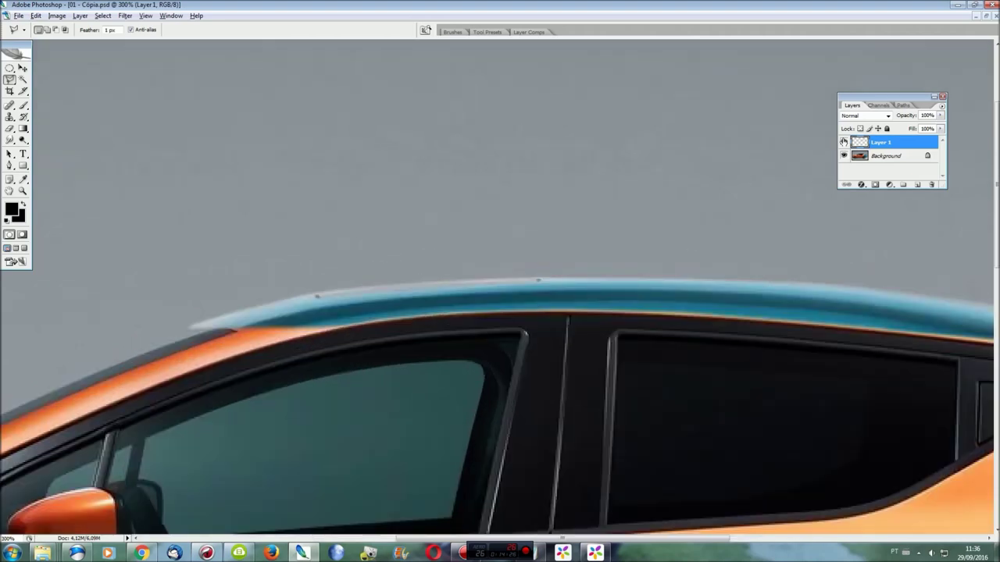
click(844, 143)
click(844, 142)
click(844, 142)
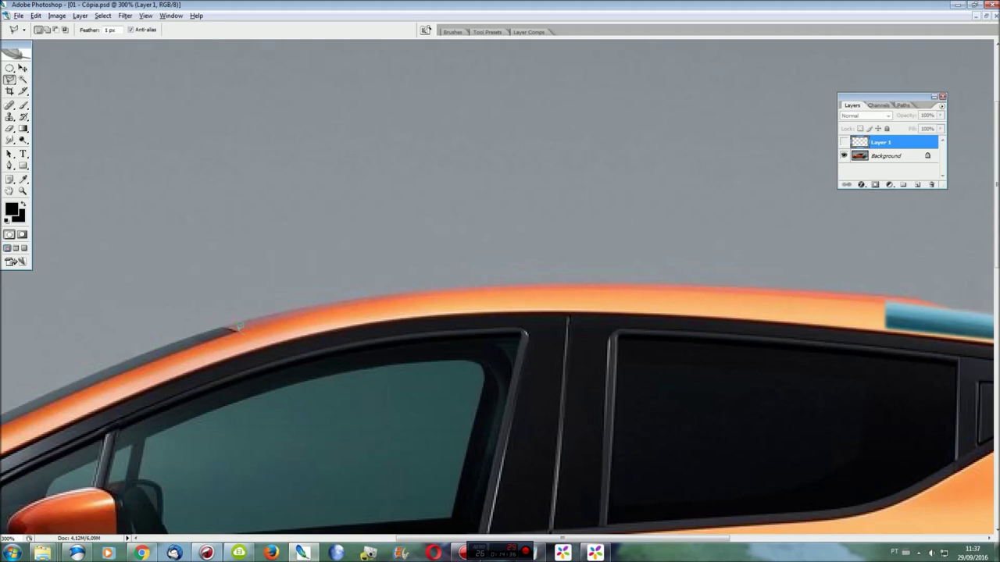
Step: Lasso the front pillar area to trim the roof strip's front tip
mouse_move(192, 320)
mouse_down()
mouse_move(188, 328)
mouse_move(299, 335)
mouse_up()
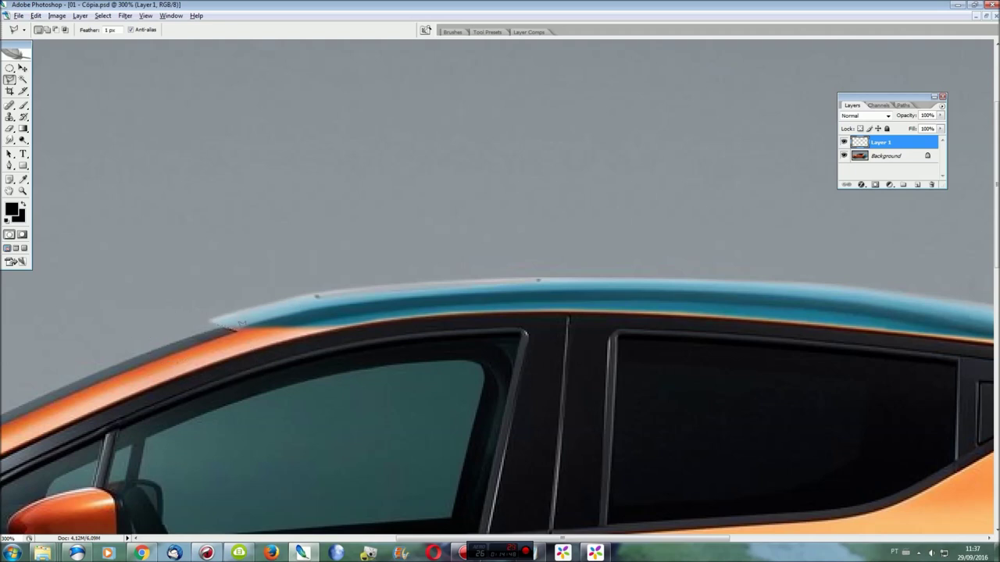
click(202, 312)
click(195, 355)
double_click(235, 368)
click(334, 275)
click(218, 262)
double_click(187, 321)
key(ctrl+0)
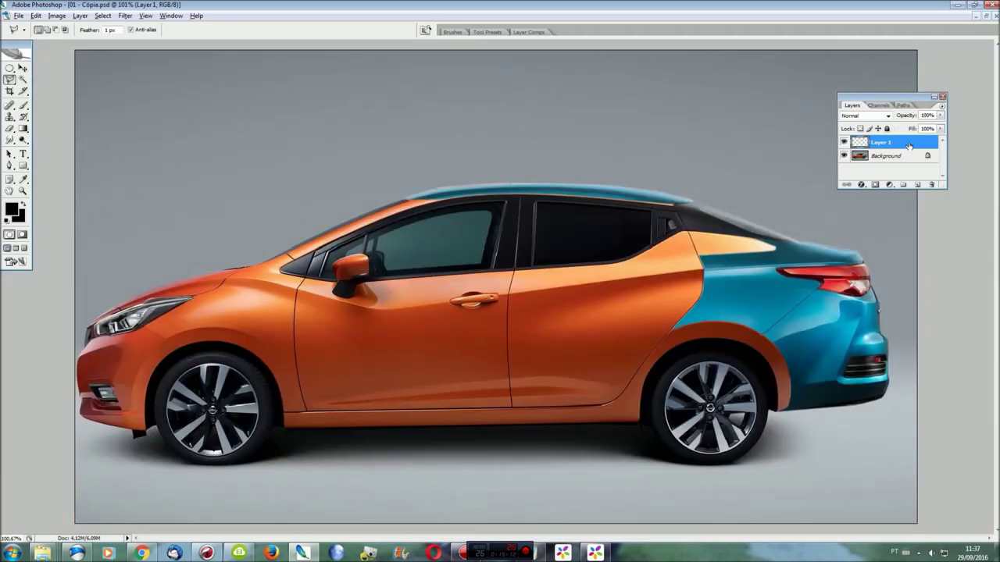
click(944, 96)
Step: Merge the roof strip down and smudge the light stripe along the shoulder line
key(ctrl+e)
key(ctrl+plus)
key(ctrl+plus)
key(ctrl+plus)
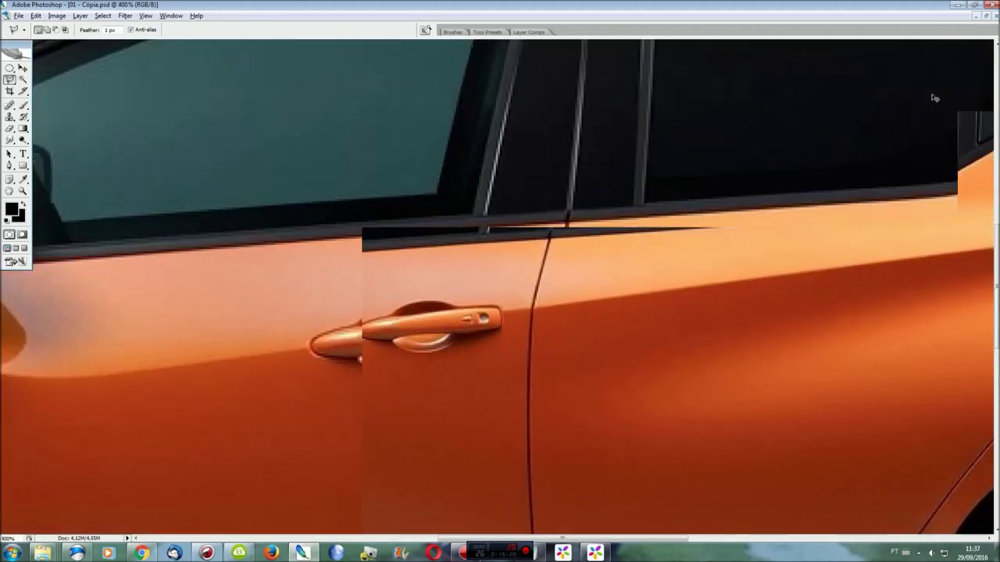
drag(656, 540, 879, 542)
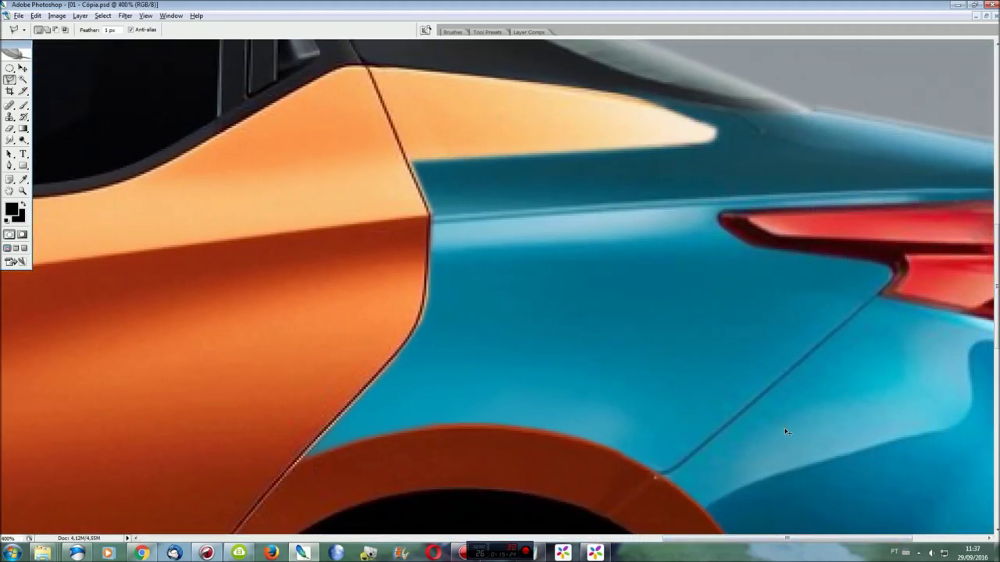
key(ctrl+plus)
scroll(829, 390, up, 2)
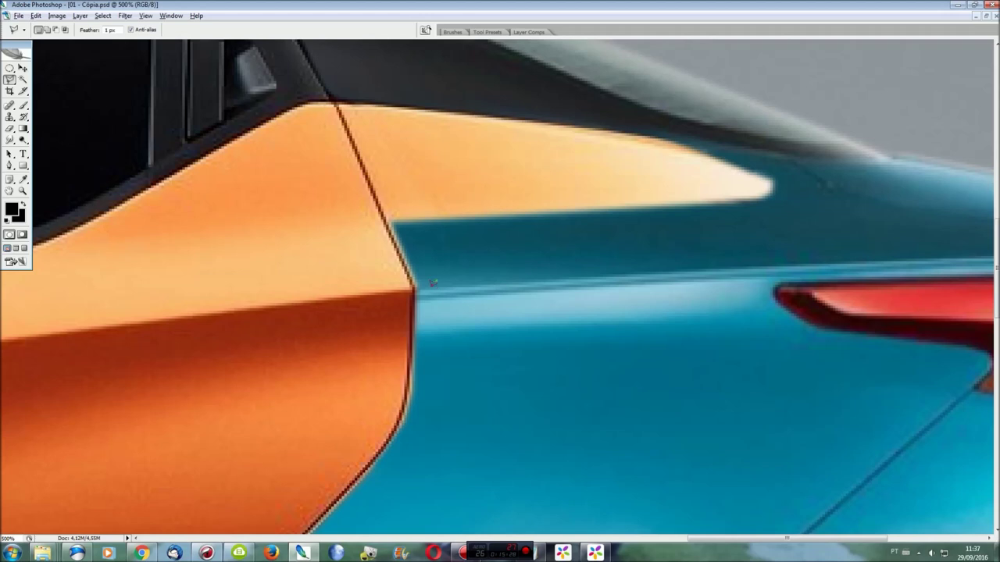
mouse_move(706, 536)
mouse_down()
mouse_move(746, 534)
mouse_move(735, 534)
mouse_up()
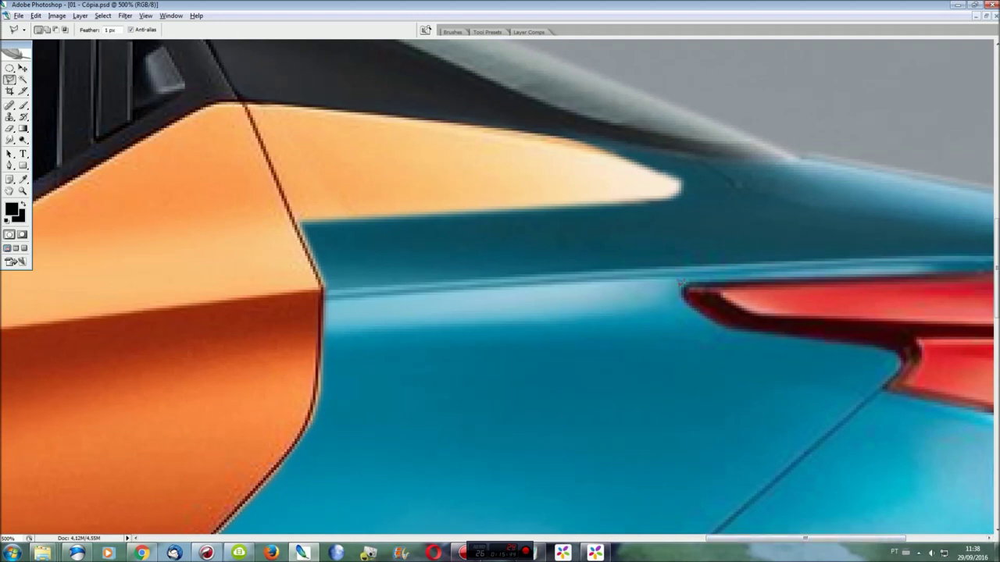
mouse_move(525, 277)
mouse_down()
mouse_move(327, 292)
mouse_move(326, 321)
mouse_up()
key(r)
mouse_move(334, 279)
mouse_down()
mouse_move(542, 250)
mouse_move(649, 249)
mouse_up()
key(ctrl+d)
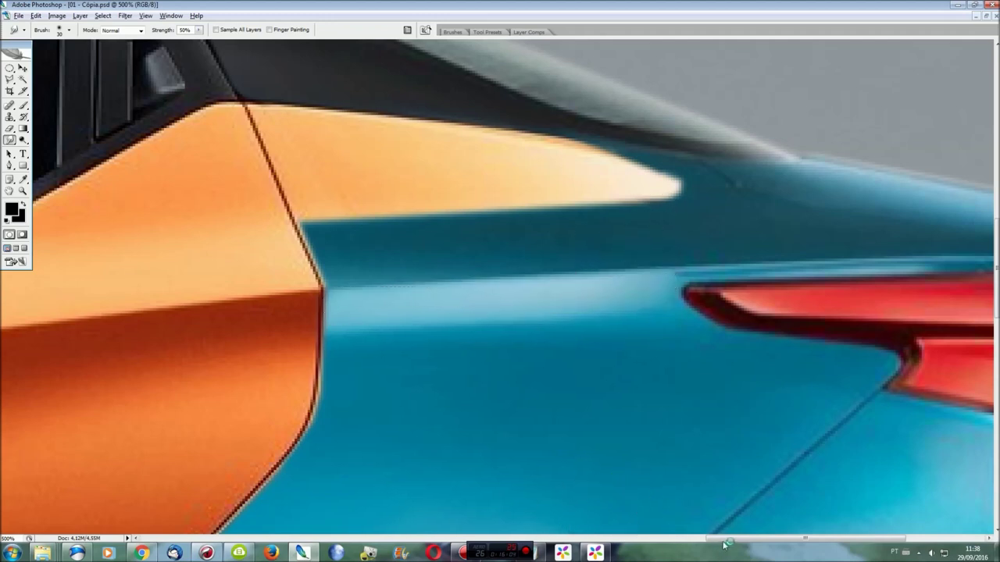
Step: Copy the thin body strip above the tail light to a new layer
drag(726, 538, 781, 539)
key(ctrl+plus)
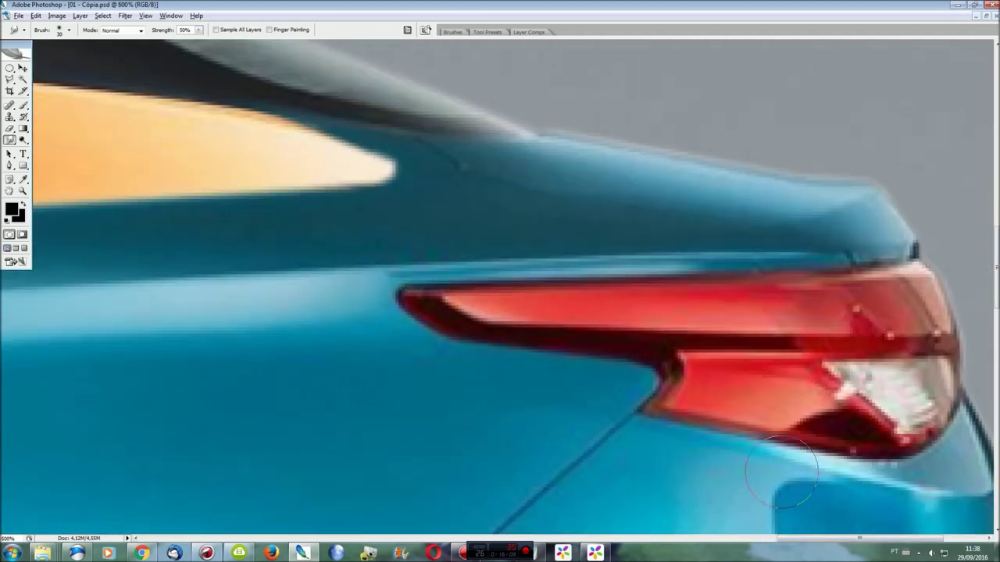
key(l)
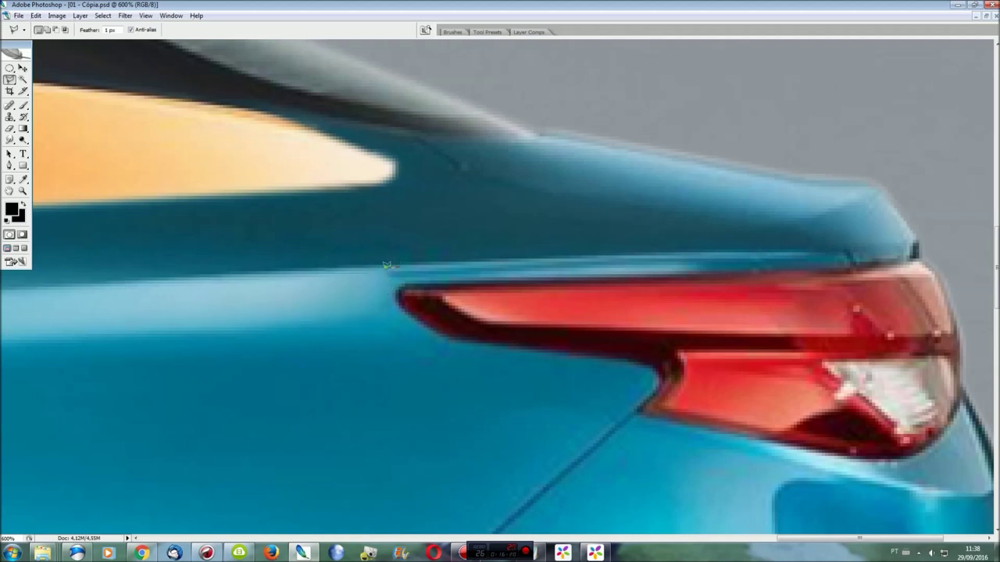
drag(440, 273, 693, 267)
key(ctrl+j)
Step: Flip the strip horizontally and back, then shift it down and tilt it along the body line
key(ctrl+t)
right_click(655, 243)
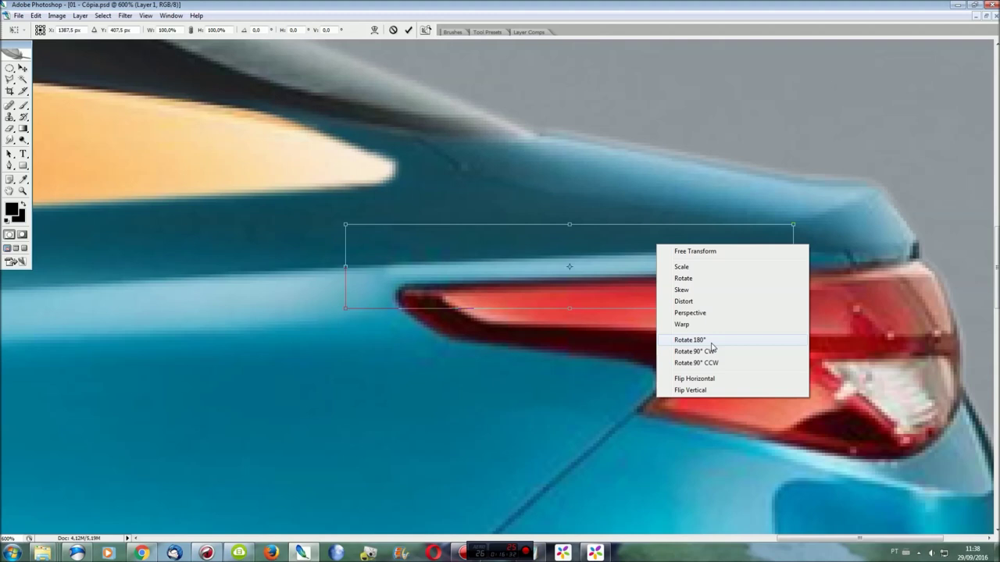
click(709, 377)
drag(739, 256, 725, 262)
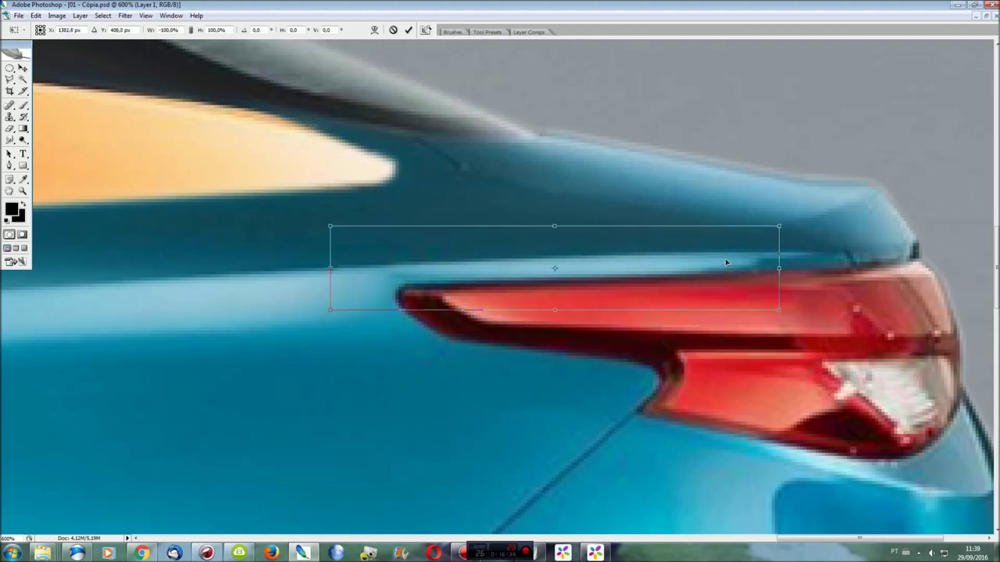
right_click(730, 261)
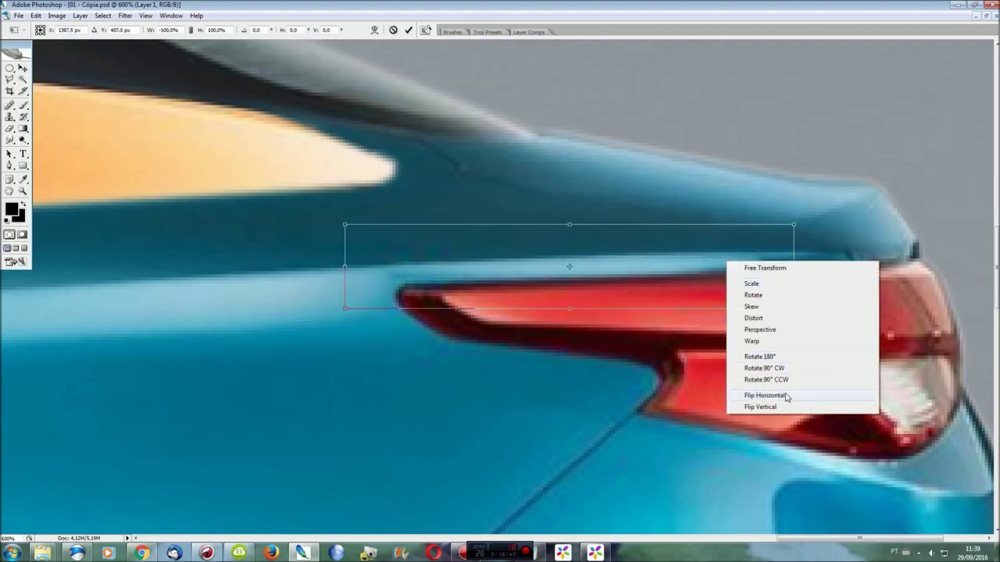
click(761, 395)
drag(650, 286, 655, 296)
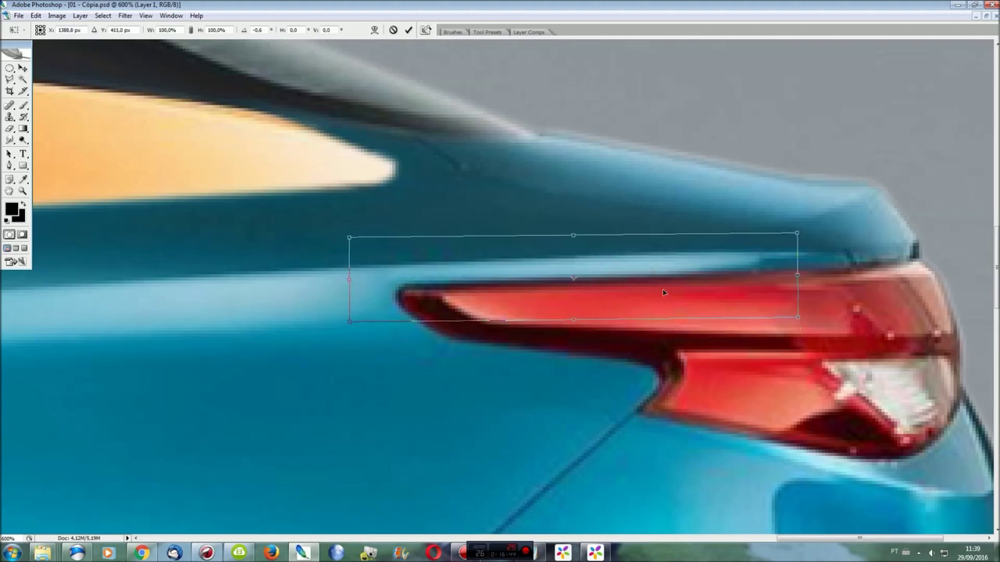
drag(871, 335, 877, 326)
key(Return)
key(ctrl+0)
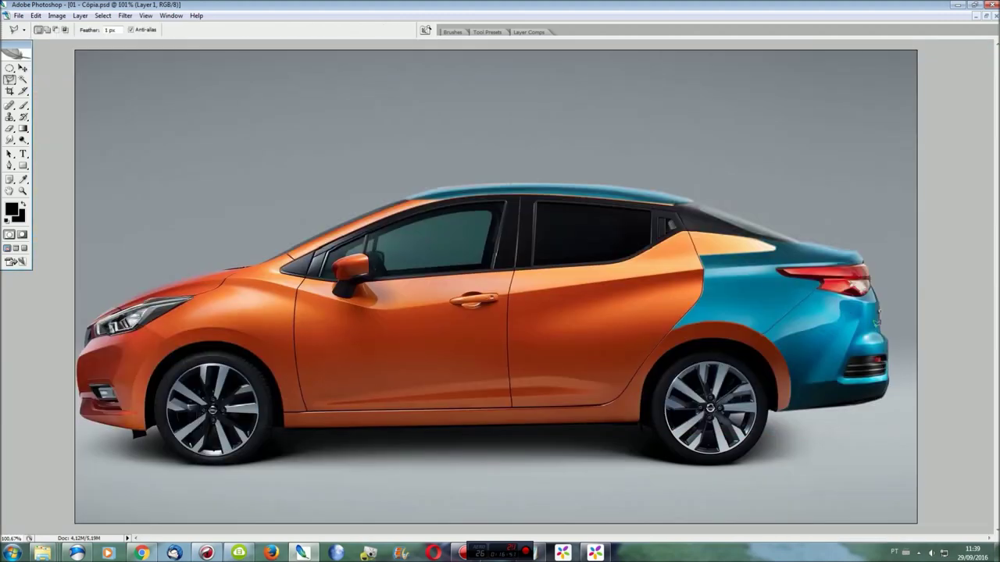
Step: Merge Layer 1 down, desaturate the whole canvas to greyscale, and open 01.jpg
key(ctrl+e)
key(ctrl+a)
key(ctrl+shift+u)
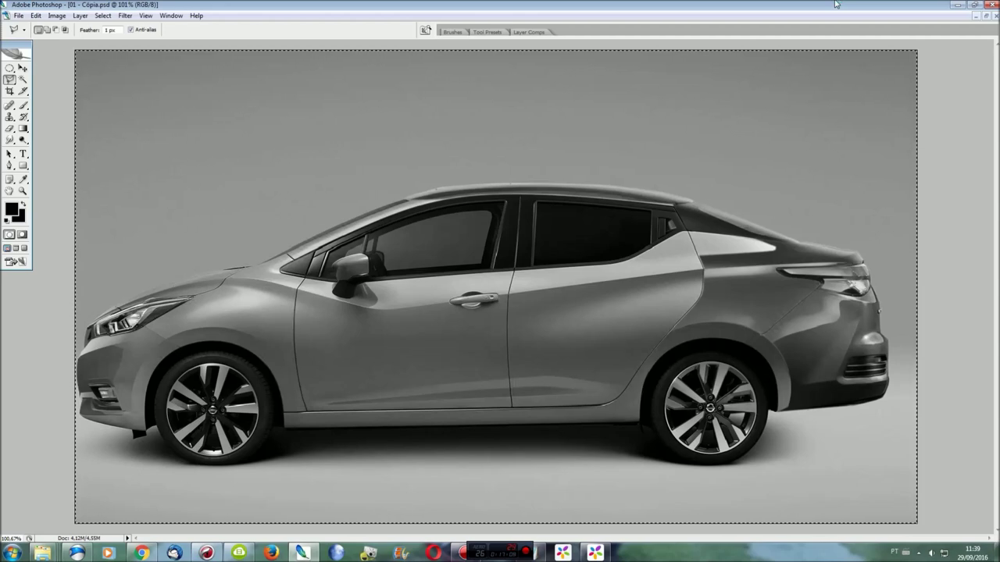
key(ctrl+o)
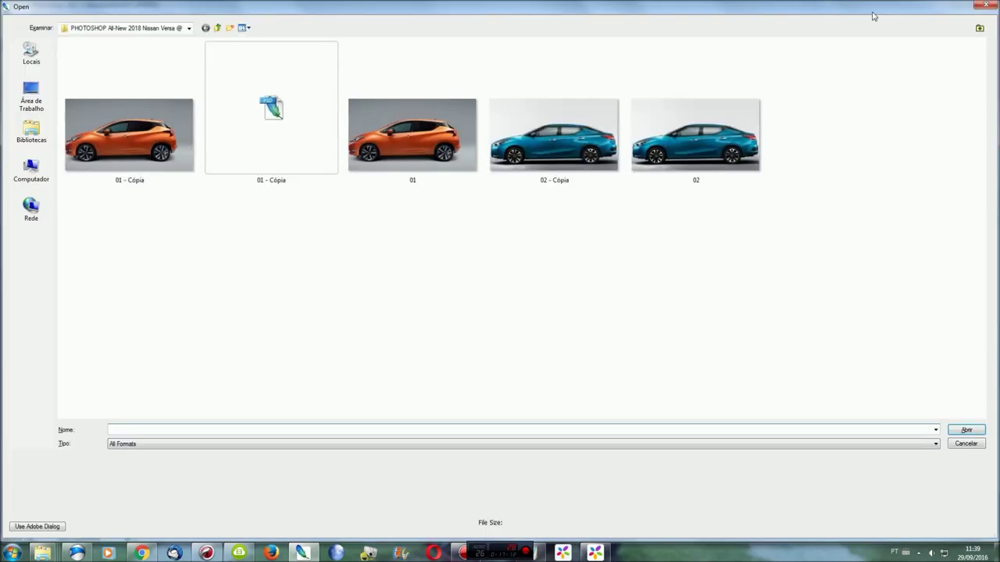
double_click(421, 144)
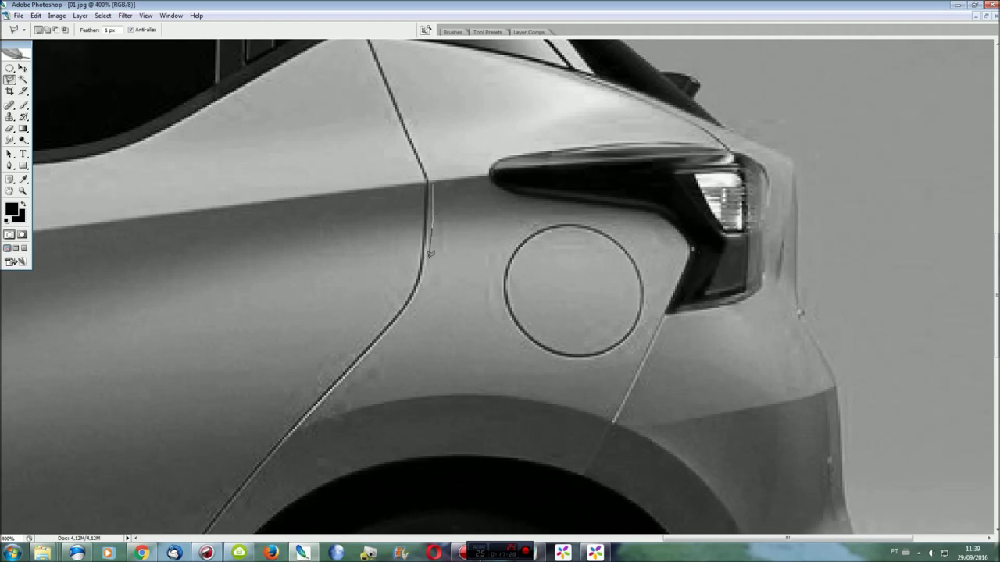
Step: Polygonal-lasso the fuel-door panel between door seam and taillight in 01.jpg, then return to 01 - Cópia
click(303, 425)
click(609, 422)
click(685, 251)
click(630, 207)
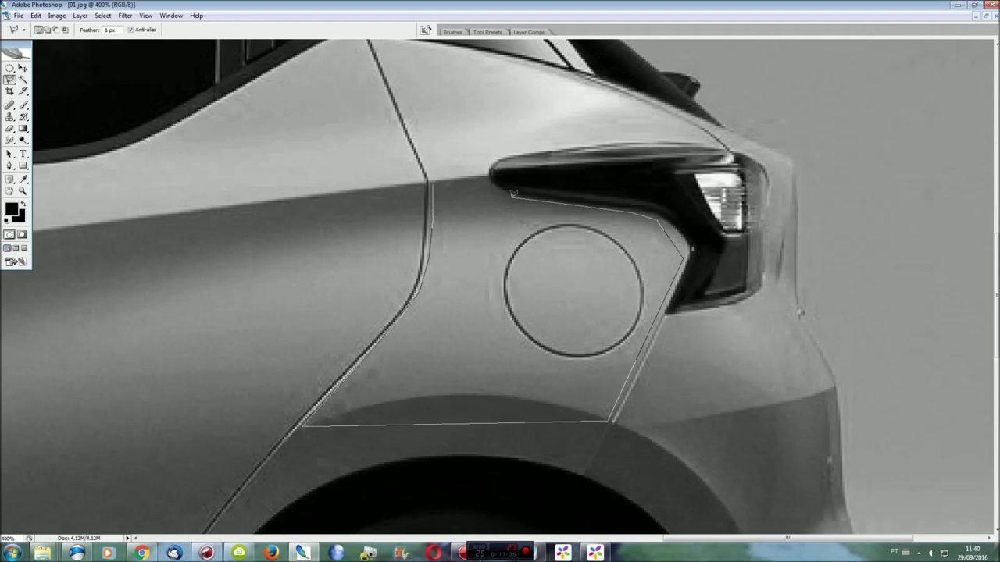
click(435, 176)
click(171, 15)
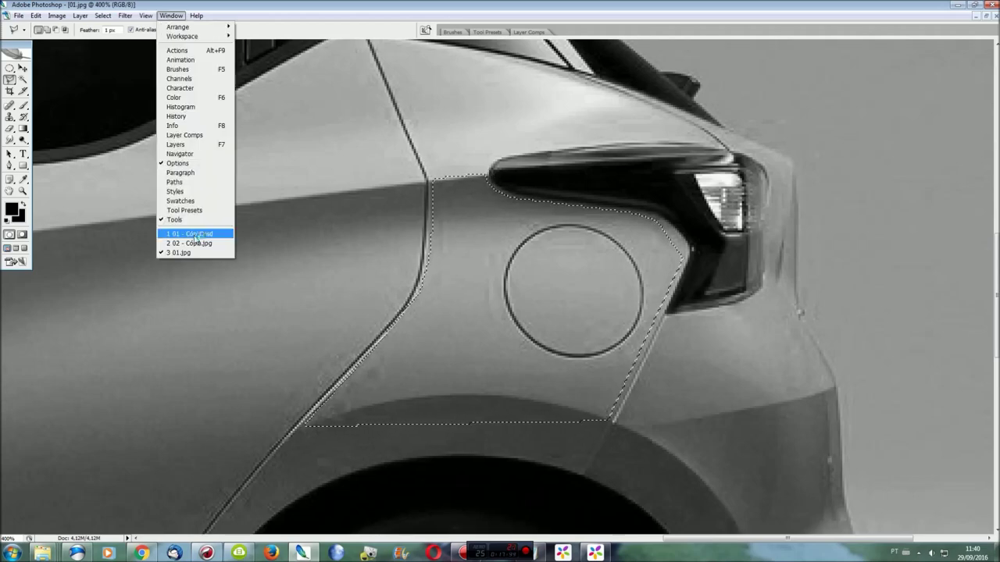
click(196, 234)
drag(633, 537, 877, 537)
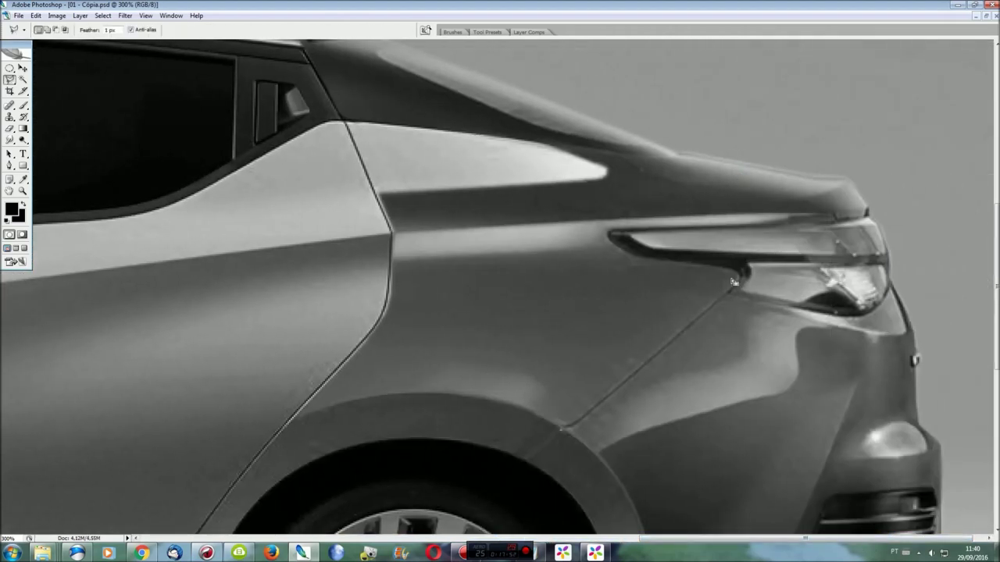
Step: Merge the composite's layers and paste the fuel-door panel onto the rear quarter
key(F7)
key(ctrl+e)
key(F7)
key(ctrl+j)
key(ctrl+t)
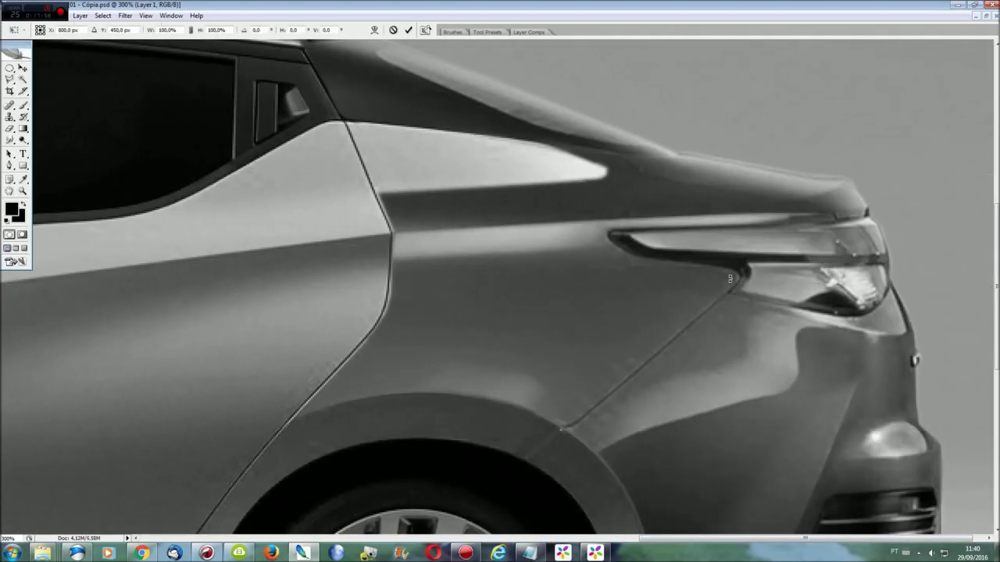
key(ctrl+0)
drag(515, 301, 751, 317)
Step: Align the panel left against the door seam, slightly lower, and apply the placement
key(ctrl+plus)
key(ctrl+plus)
key(ctrl+plus)
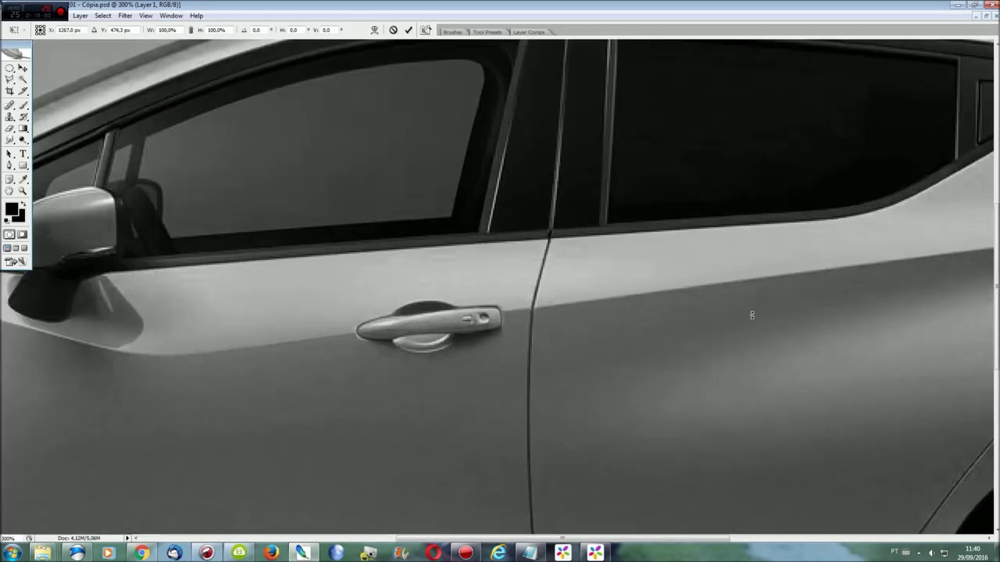
scroll(669, 348, right, 5)
scroll(669, 349, right, 8)
scroll(669, 348, up, 2)
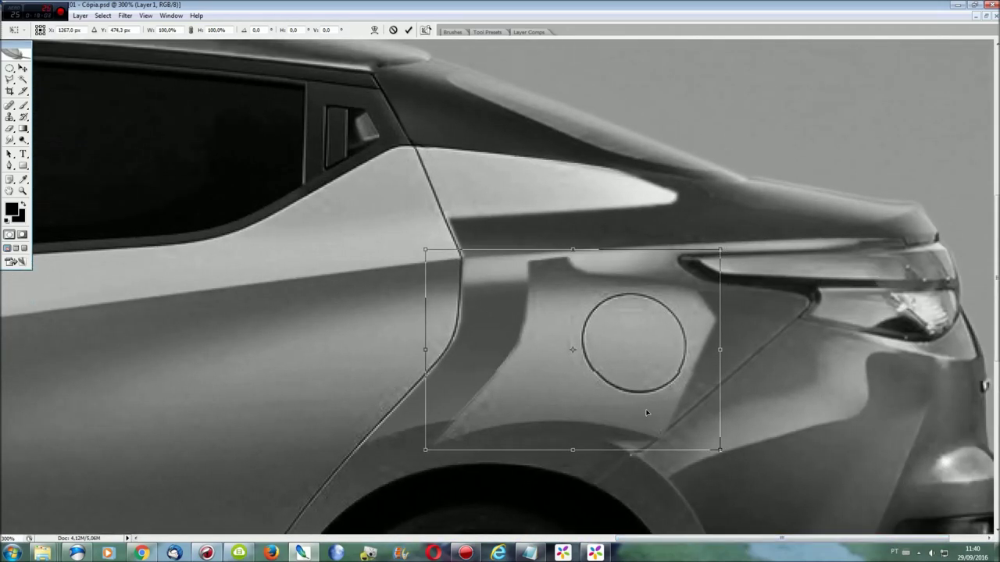
drag(654, 413, 583, 407)
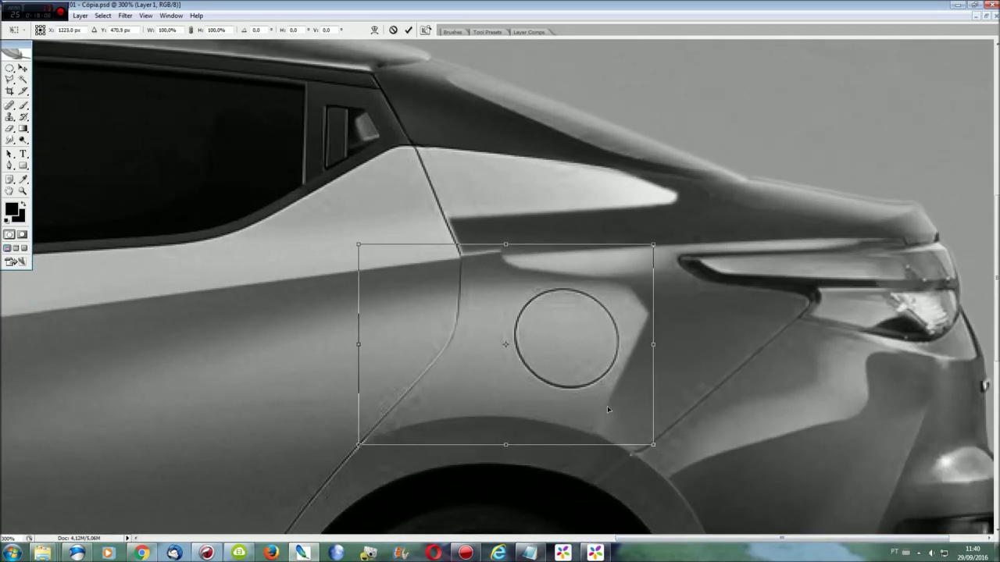
drag(619, 403, 619, 406)
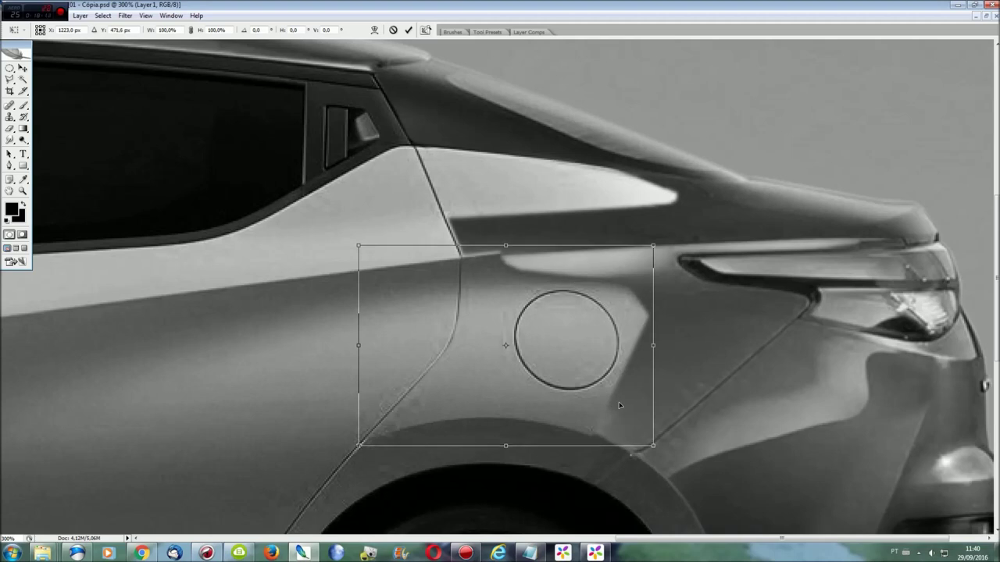
key(Return)
Step: Nudge the fuel-door panel up one step and confirm it
key(ctrl+plus)
scroll(708, 540, down, 1)
key(ctrl+t)
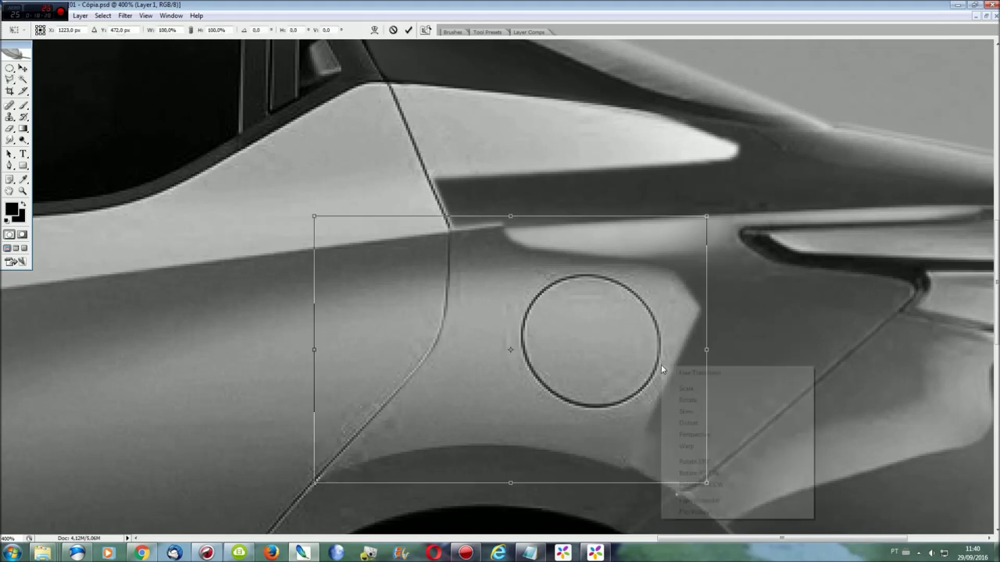
key(Up)
key(l)
key(Return)
Step: Skew the panel's left edge down slightly and apply
key(ctrl+t)
right_click(524, 290)
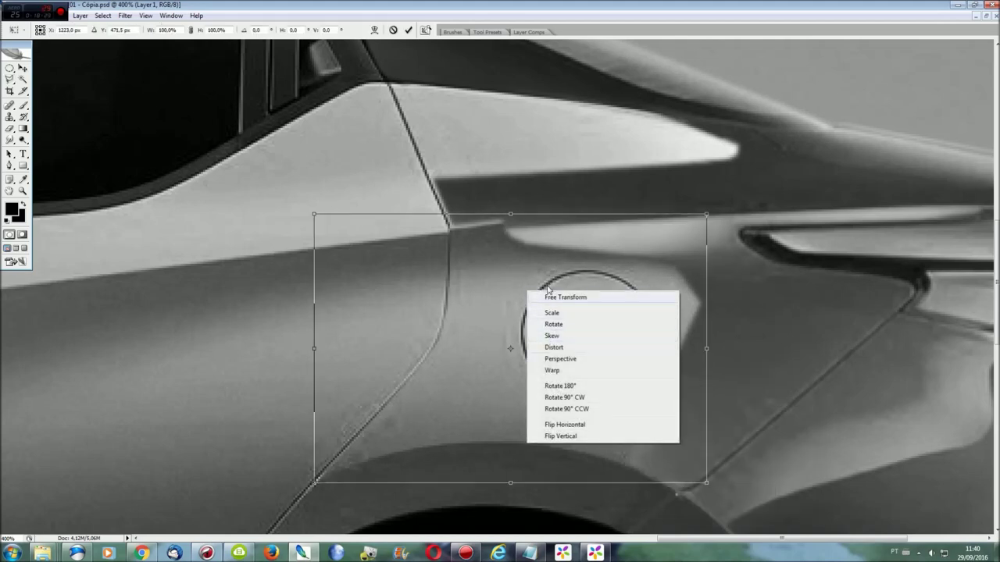
click(559, 261)
right_click(495, 261)
click(396, 282)
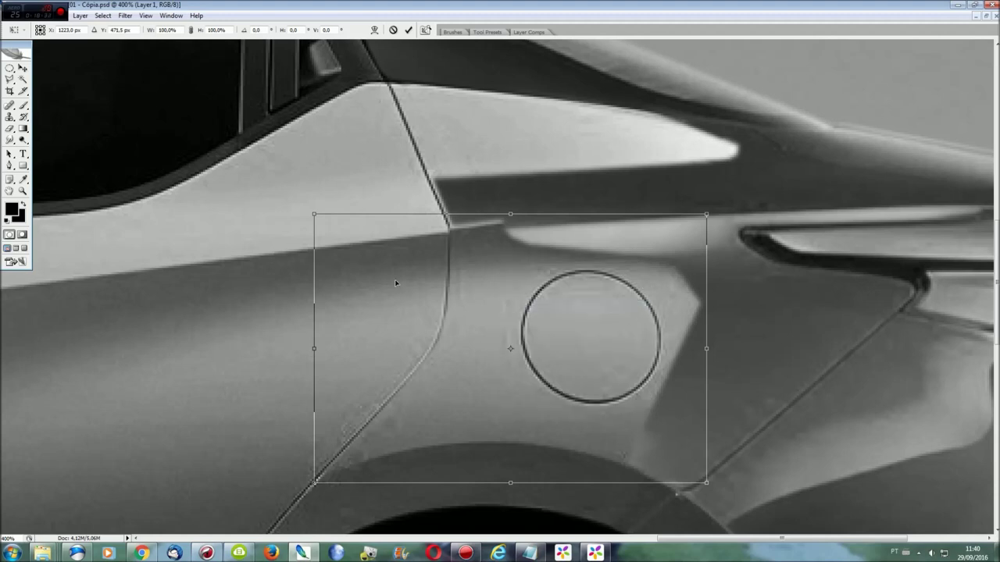
drag(312, 328, 313, 331)
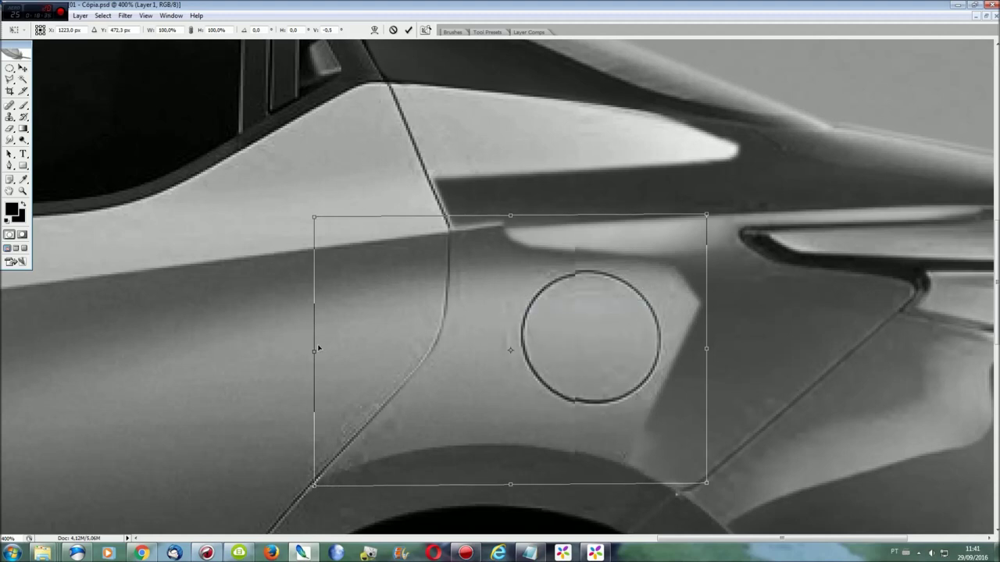
key(Return)
key(l)
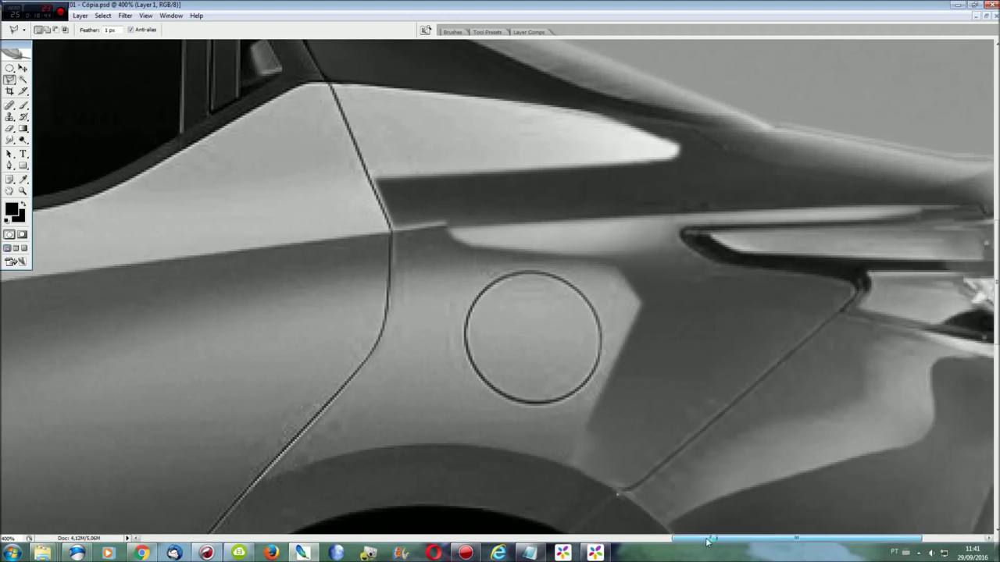
Step: Select the area behind the fuel door, from wheel arch to shoulder line, with the Polygonal Lasso
scroll(692, 516, right, 5)
click(386, 436)
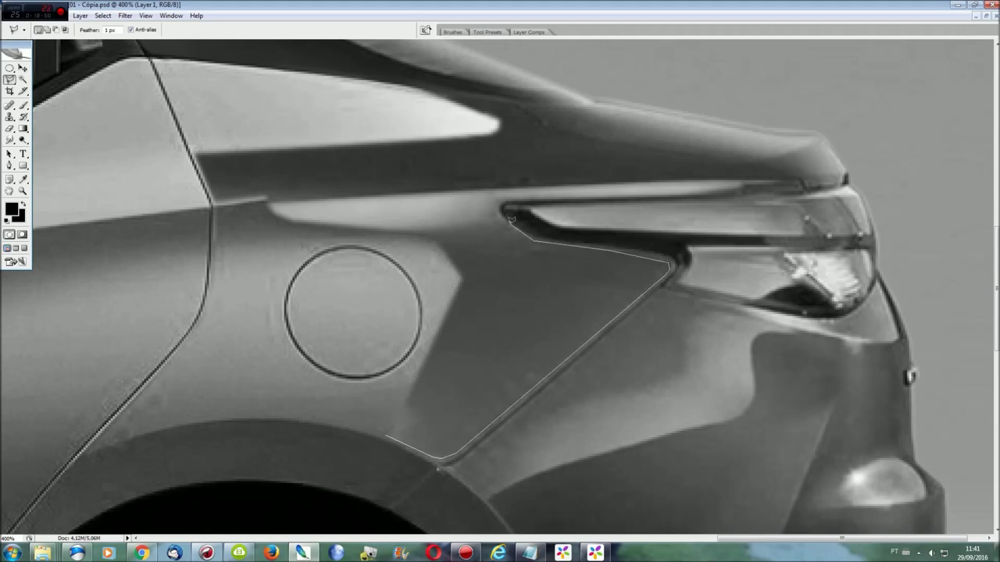
click(382, 200)
click(235, 206)
click(248, 234)
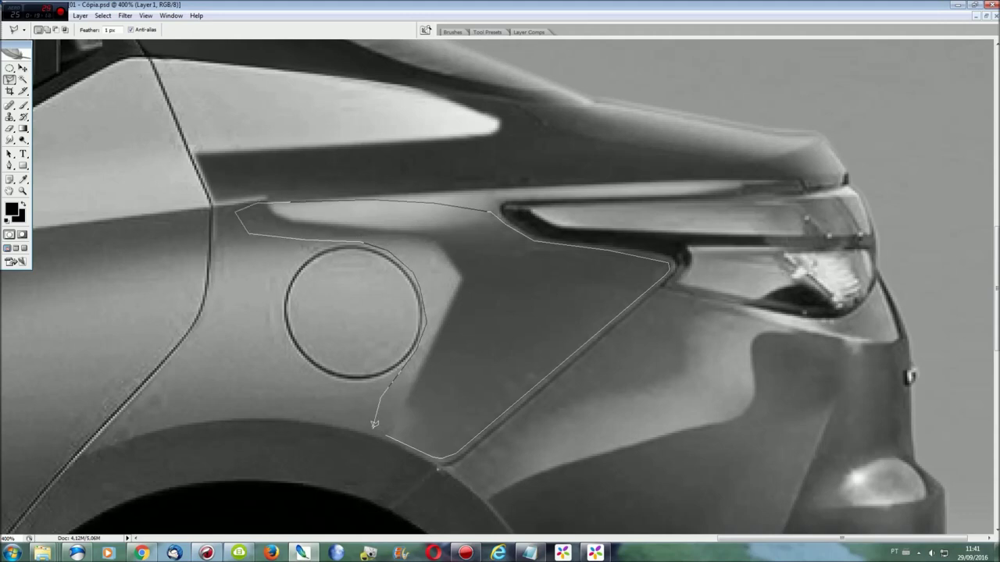
Step: Smudge the dark top edge and the bright diagonal crease to blend the panel in
key(r)
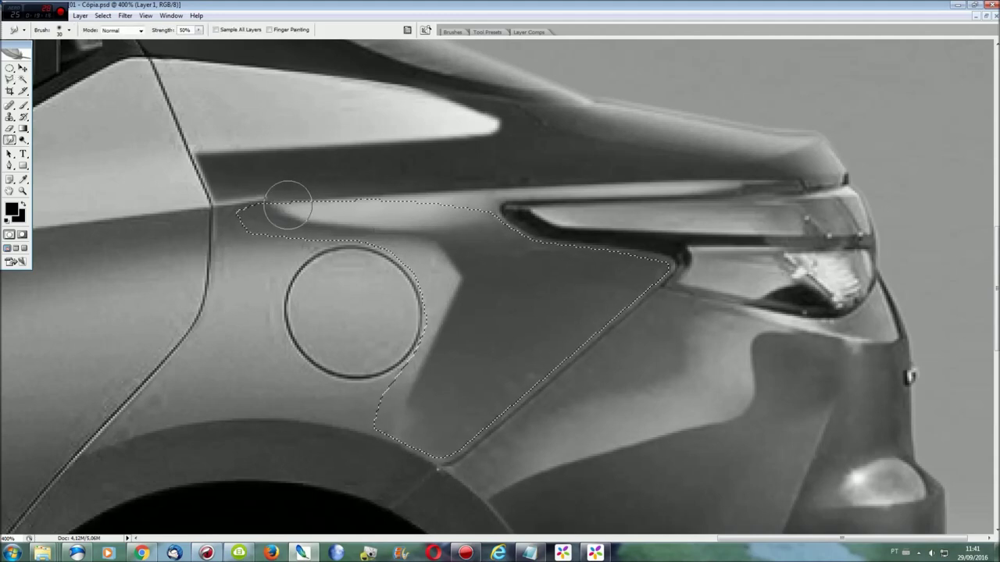
mouse_move(302, 202)
mouse_down()
mouse_move(430, 195)
mouse_move(446, 216)
mouse_move(475, 208)
mouse_move(450, 240)
mouse_move(531, 210)
mouse_move(457, 232)
mouse_move(491, 245)
mouse_move(554, 226)
mouse_move(487, 241)
mouse_move(477, 268)
mouse_move(571, 249)
mouse_move(464, 299)
mouse_move(436, 414)
mouse_move(424, 395)
mouse_move(439, 379)
mouse_move(456, 395)
mouse_move(464, 373)
mouse_move(455, 342)
mouse_move(489, 312)
mouse_move(459, 350)
mouse_move(551, 297)
mouse_move(542, 281)
mouse_move(518, 292)
mouse_move(584, 281)
mouse_move(687, 312)
mouse_move(591, 313)
mouse_move(663, 336)
mouse_move(458, 343)
mouse_move(431, 378)
mouse_up()
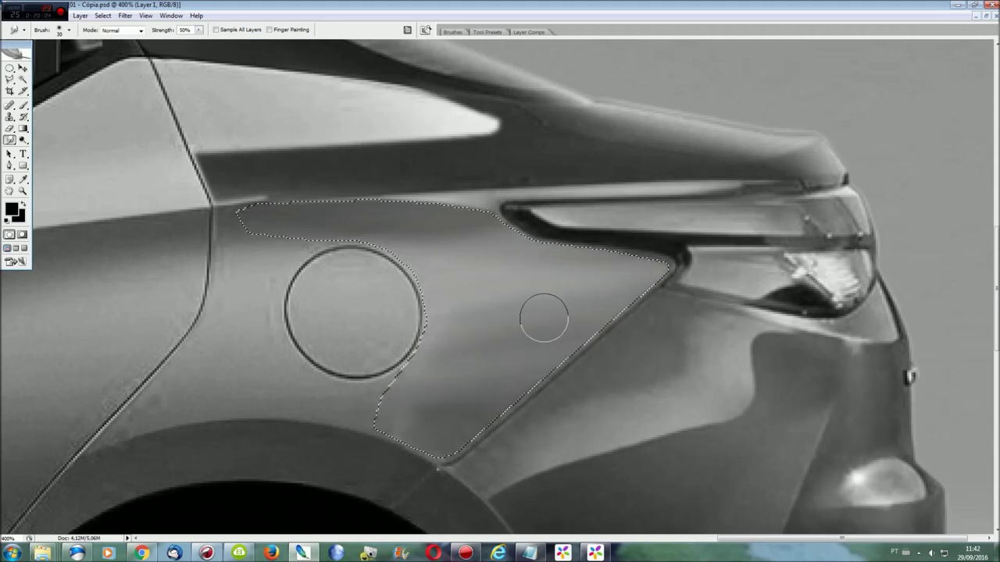
drag(594, 349, 660, 274)
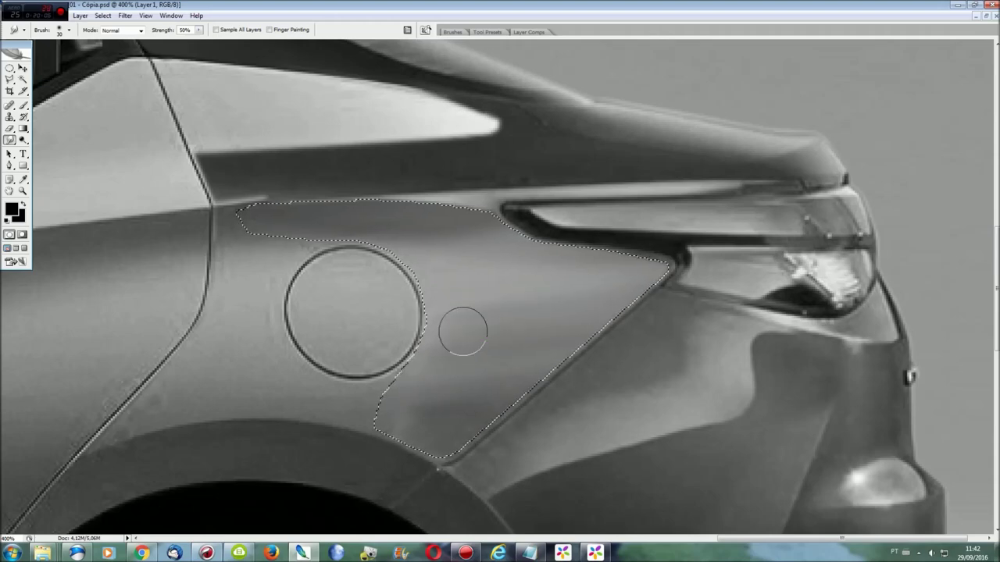
key(ctrl+0)
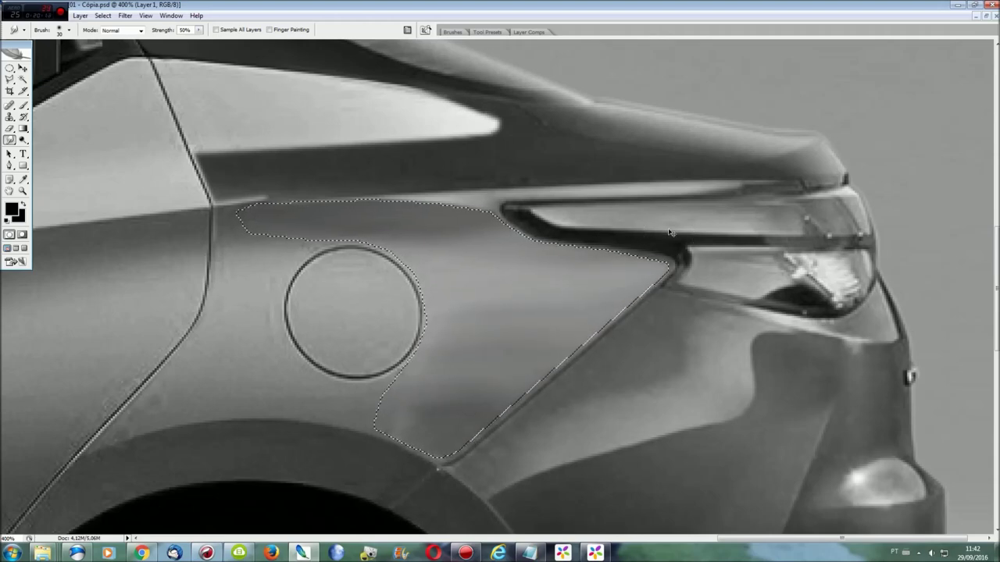
key(ctrl+plus)
key(ctrl+plus)
key(ctrl+plus)
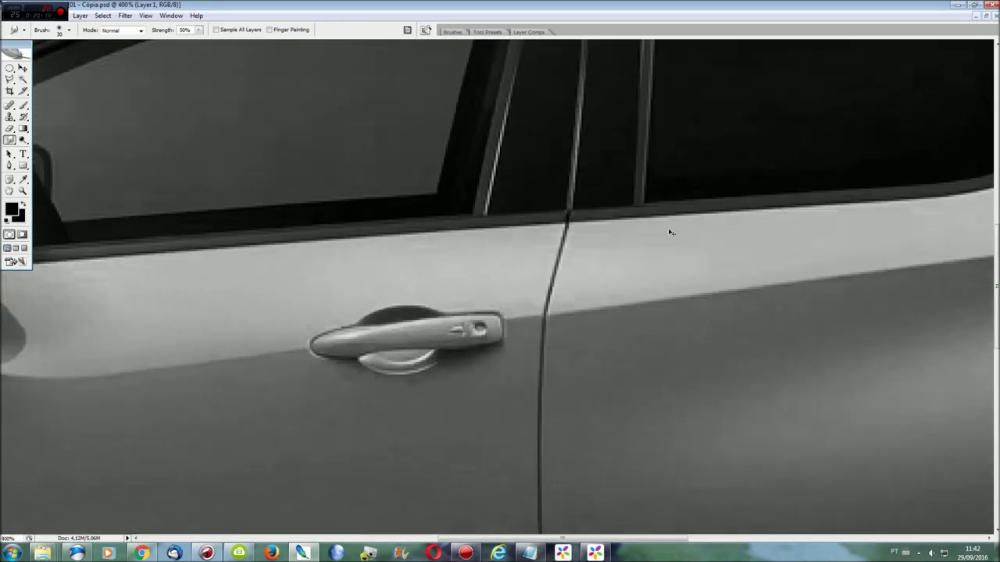
drag(652, 539, 903, 539)
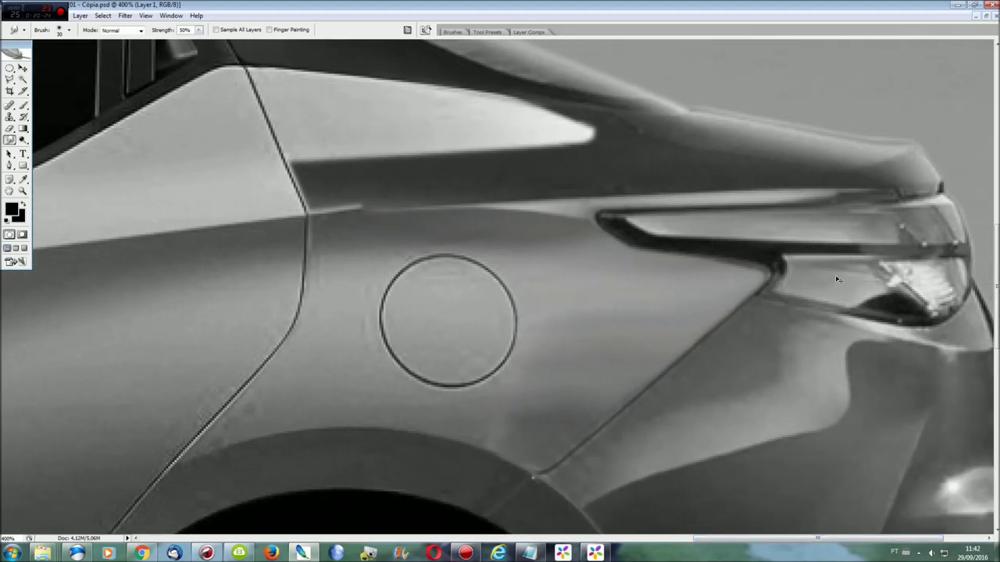
Step: Change the retouching tool and set its brush size to 30 px
scroll(836, 277, down, 2)
drag(9, 140, 47, 141)
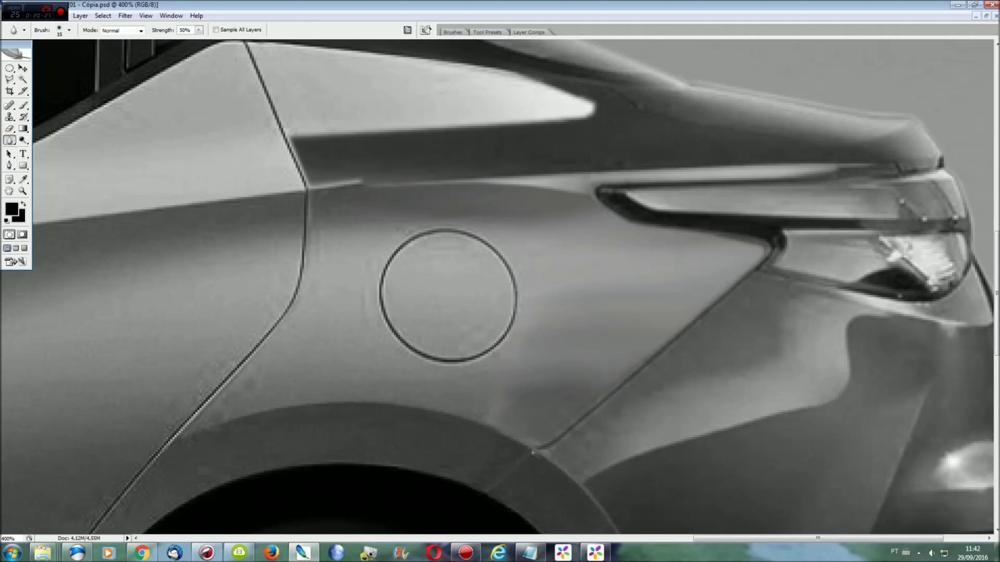
click(69, 29)
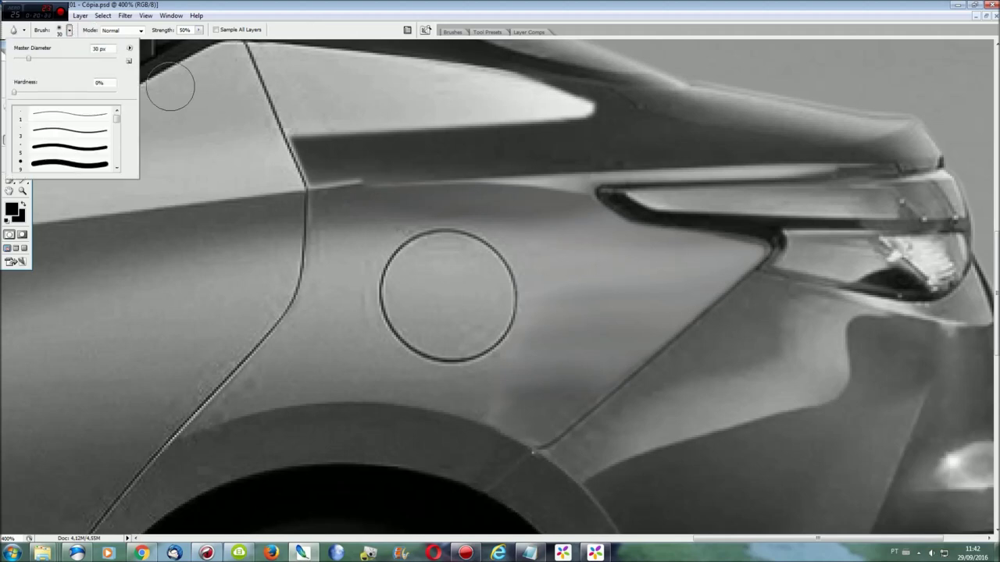
click(607, 275)
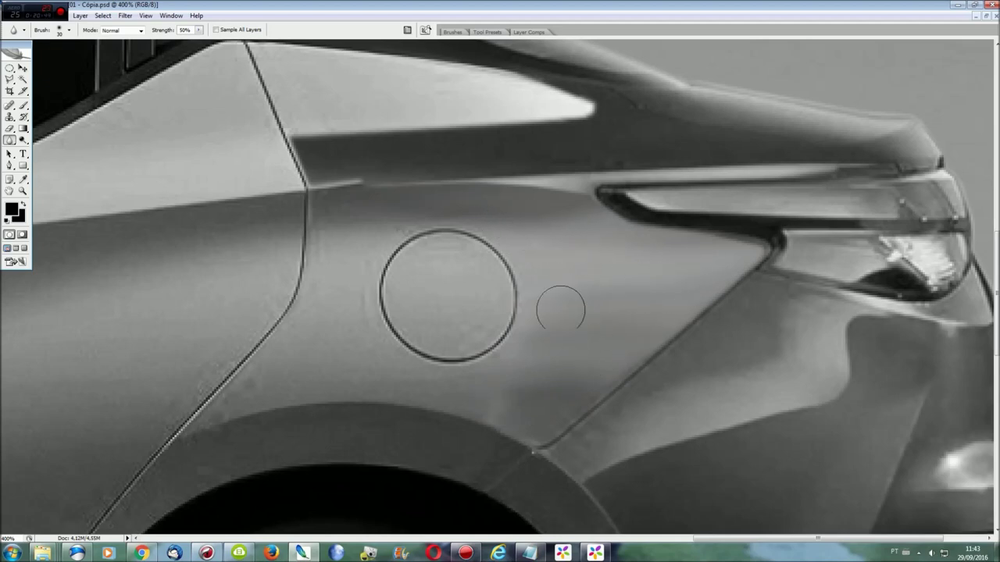
scroll(663, 283, up, 3)
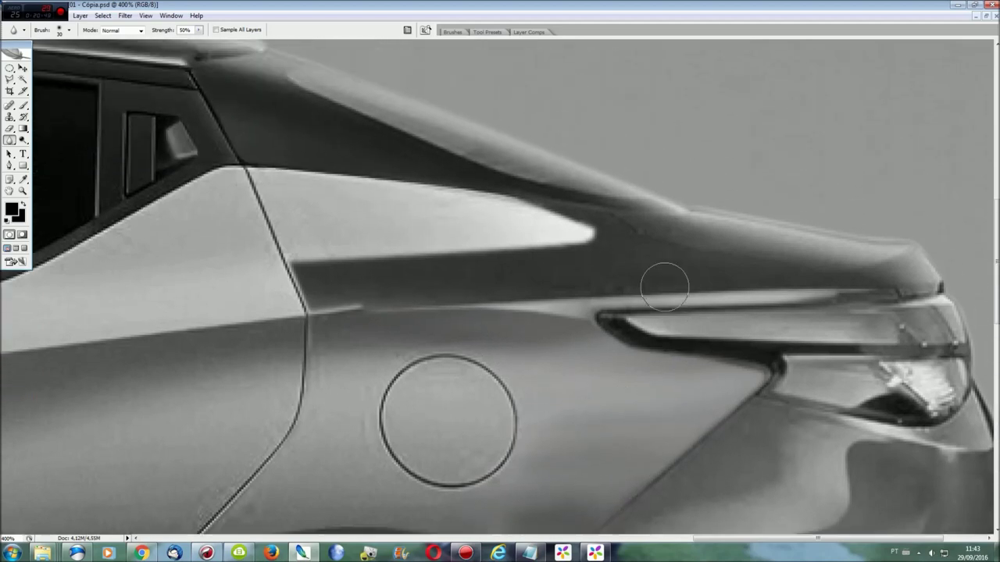
Step: Select the panel under the C-pillar and smudge its highlight rightward toward the tail light
key(l)
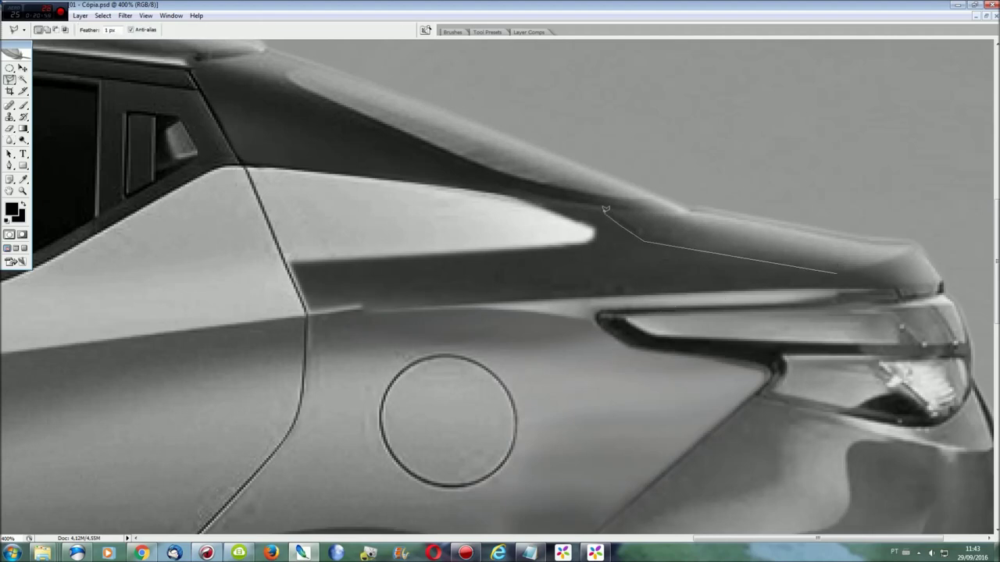
click(290, 210)
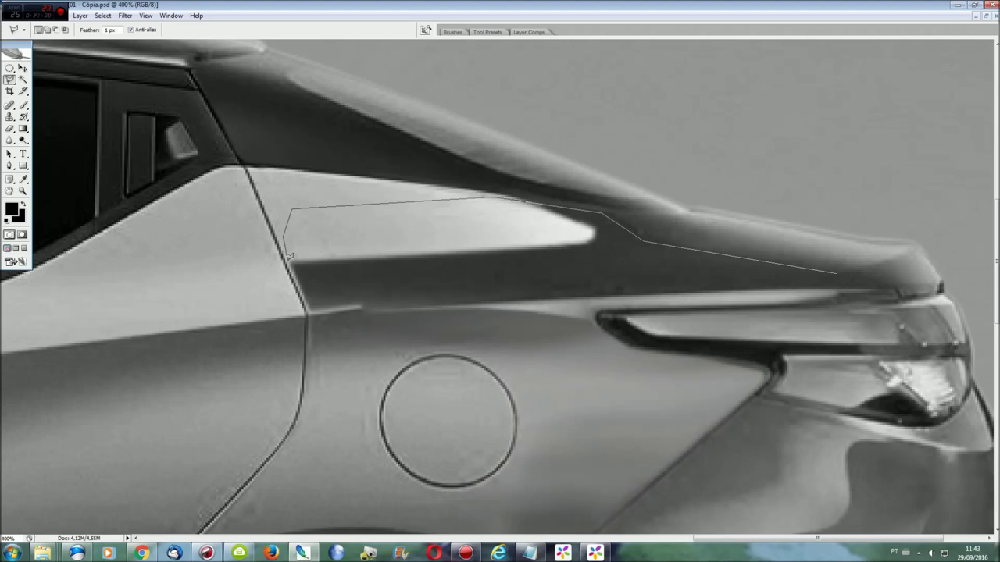
click(310, 310)
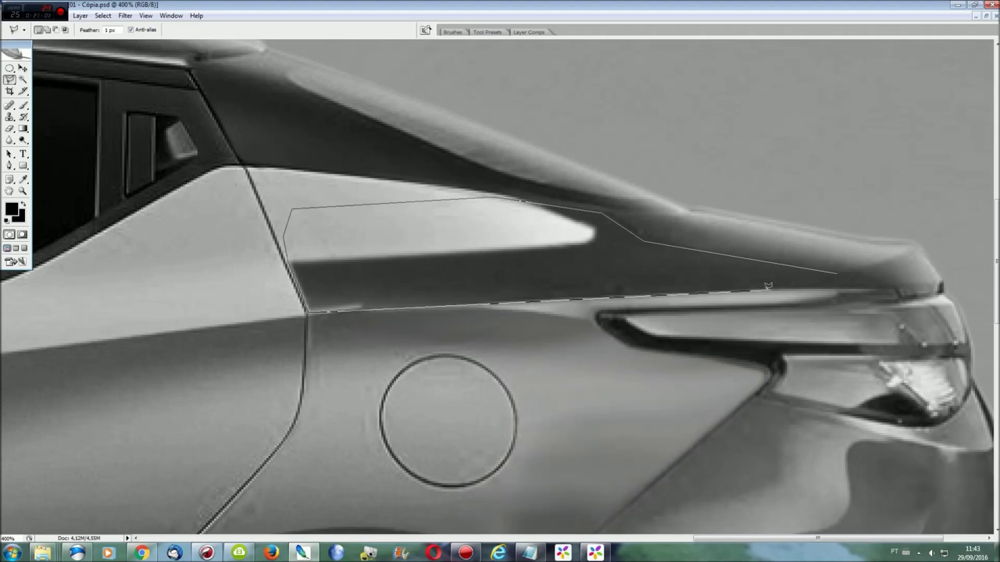
click(839, 275)
key(r)
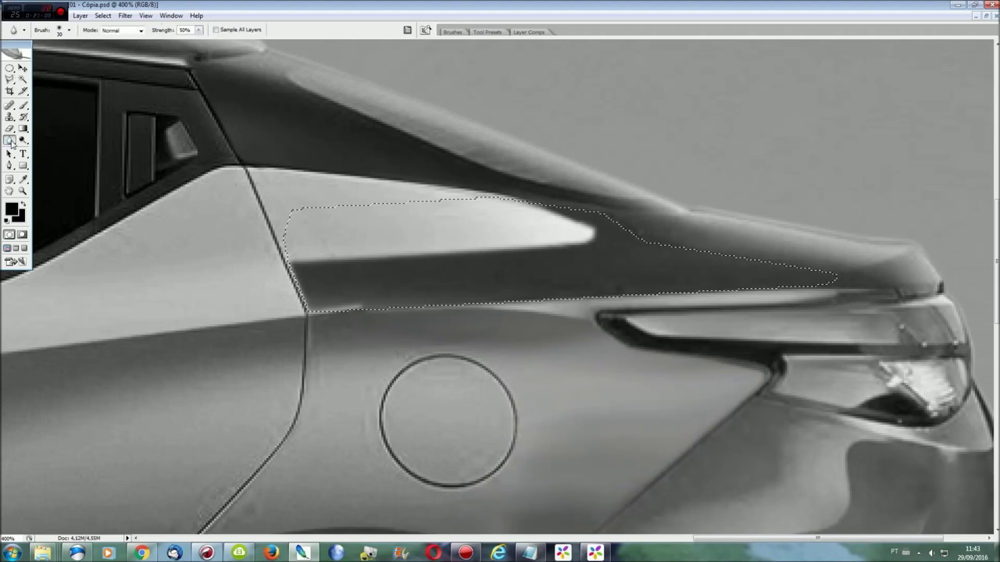
mouse_move(415, 211)
mouse_down()
mouse_move(570, 196)
mouse_move(598, 208)
mouse_move(305, 273)
mouse_move(315, 285)
mouse_move(411, 248)
mouse_move(526, 239)
mouse_move(382, 260)
mouse_move(438, 292)
mouse_move(424, 258)
mouse_move(562, 266)
mouse_move(634, 252)
mouse_move(536, 252)
mouse_move(726, 273)
mouse_move(625, 249)
mouse_move(787, 275)
mouse_up()
key(ctrl+d)
scroll(581, 312, down, 1)
Step: Select a thin strip along the door's shoulder crease with the Polygonal Lasso
scroll(537, 300, down, 1)
key(l)
drag(733, 543, 576, 540)
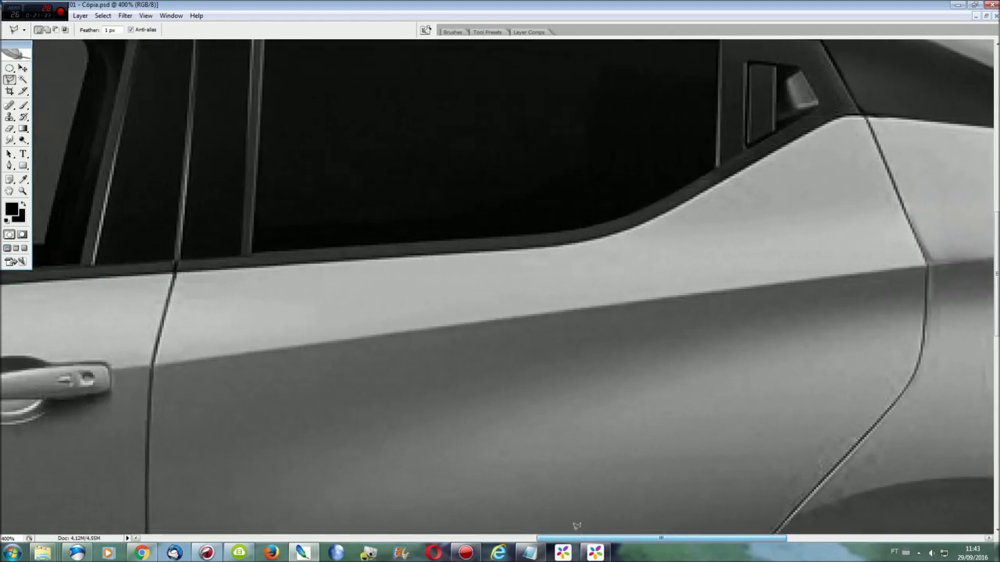
click(920, 266)
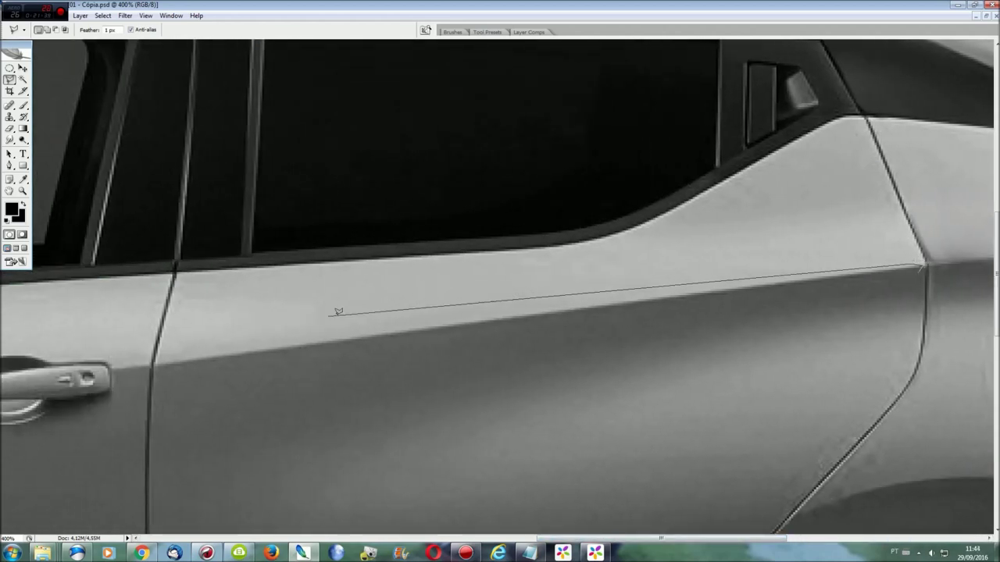
click(157, 362)
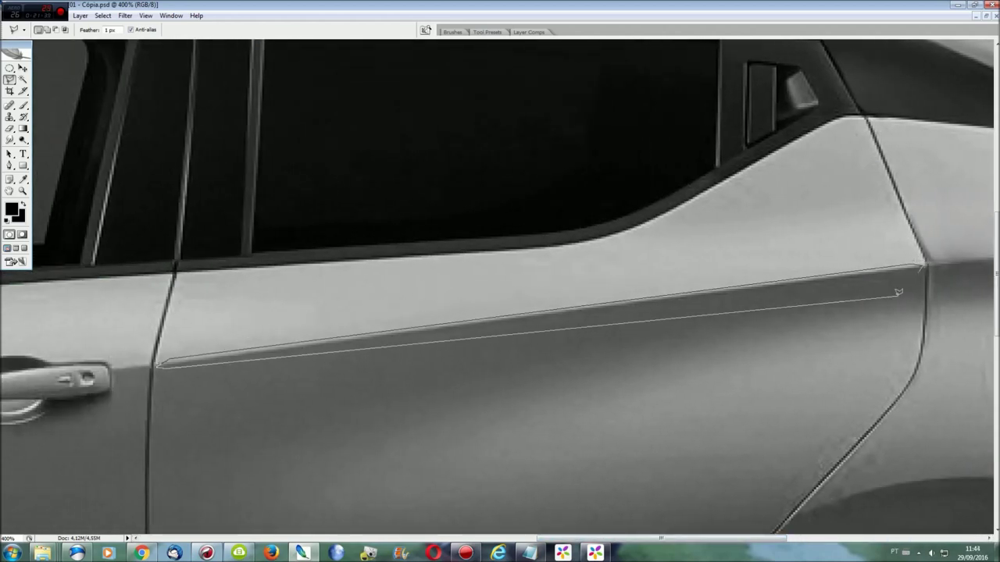
click(921, 270)
drag(701, 539, 836, 539)
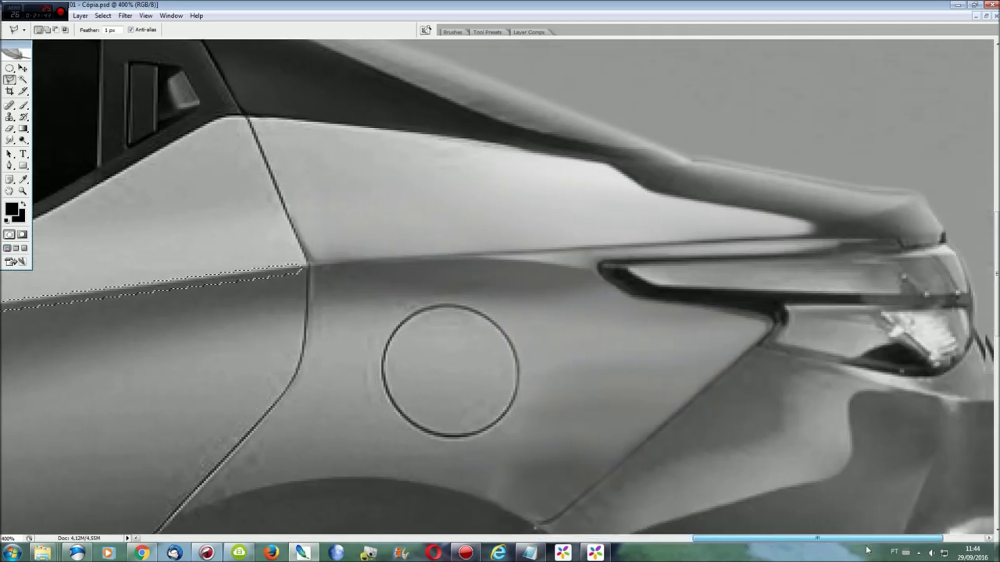
Step: Copy the strip to Layer 1, move it above the taillight and skew it into a slant
key(ctrl+j)
key(ctrl+t)
mouse_move(148, 301)
mouse_down()
mouse_move(920, 194)
mouse_move(886, 206)
mouse_up()
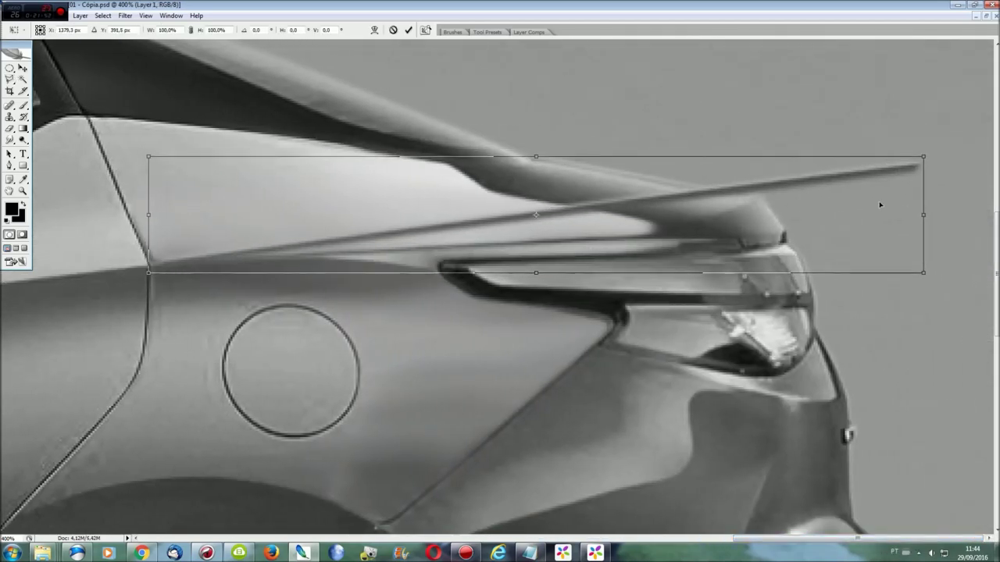
right_click(722, 201)
click(769, 245)
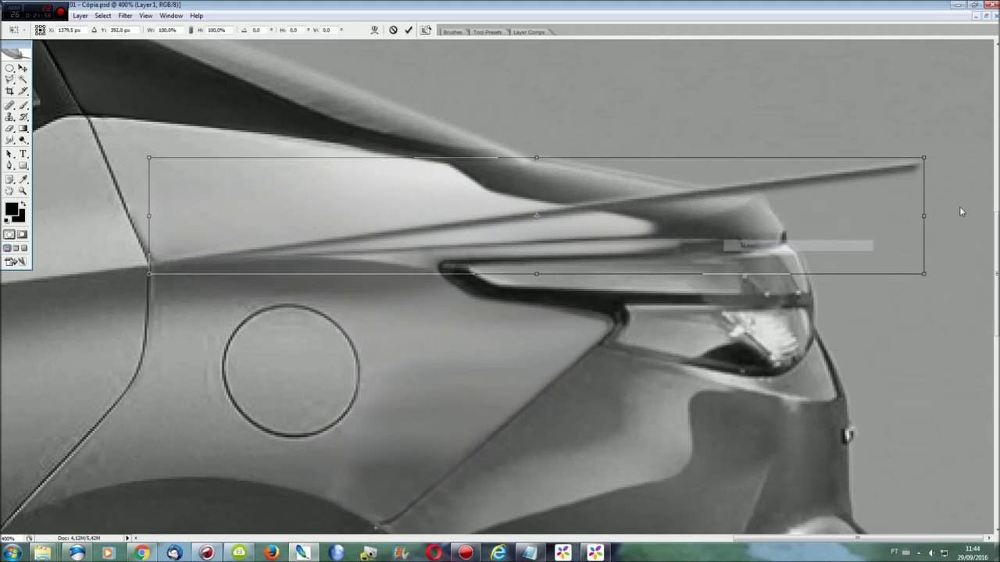
mouse_move(930, 212)
mouse_down()
mouse_move(945, 269)
mouse_move(944, 252)
mouse_up()
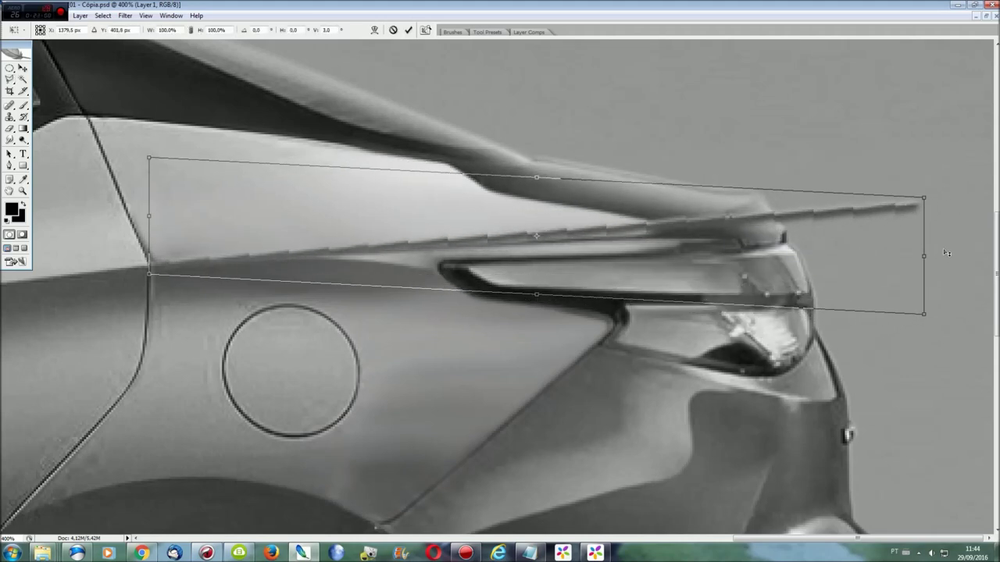
key(Return)
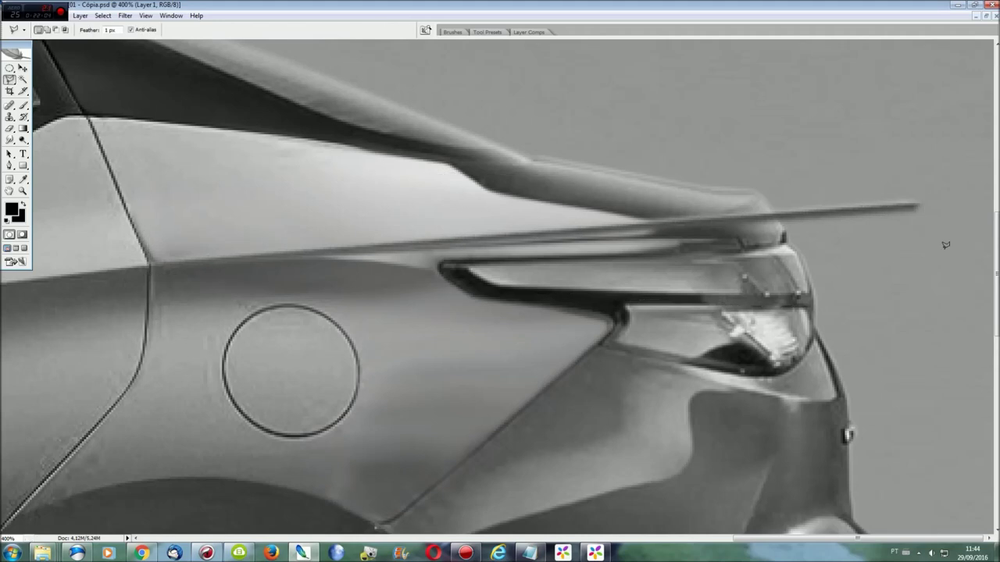
Step: Trim off the tip of the crease strip that overshoots past the tail
drag(647, 217, 980, 171)
drag(734, 273, 732, 274)
key(Delete)
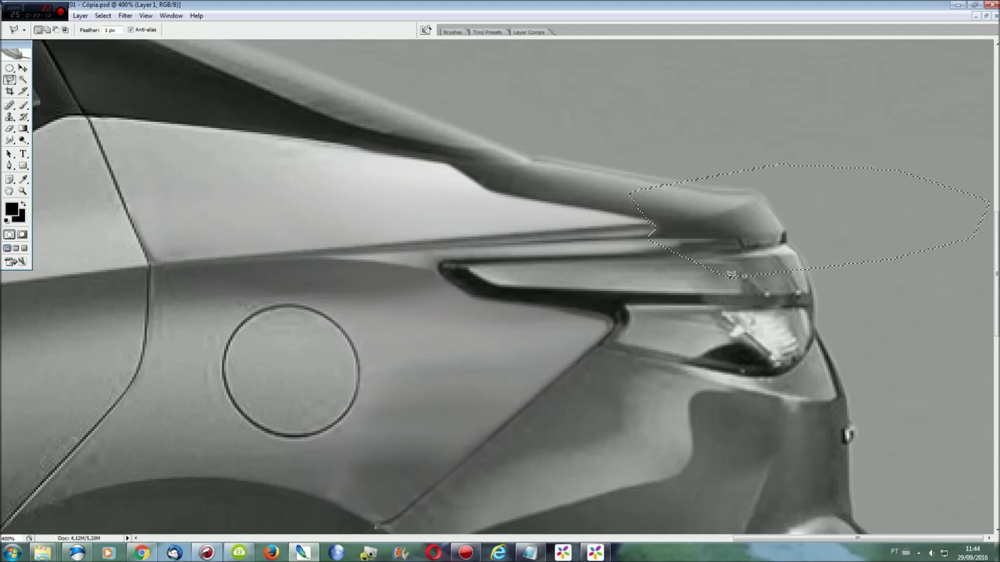
key(ctrl+d)
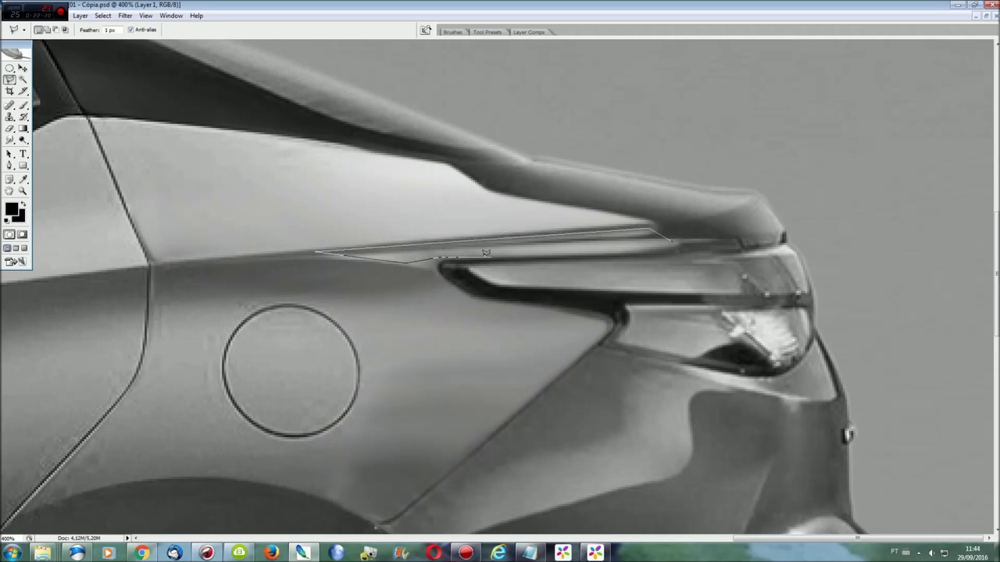
Step: Select the band's edge and smudge it into the rear quarter panel on the Background layer
double_click(638, 247)
key(F7)
click(890, 157)
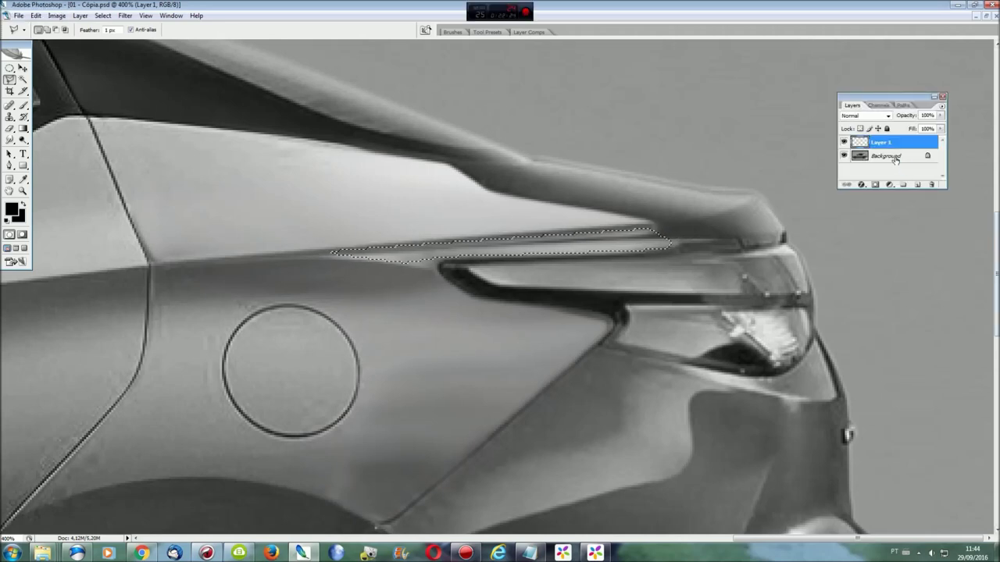
key(F7)
key(r)
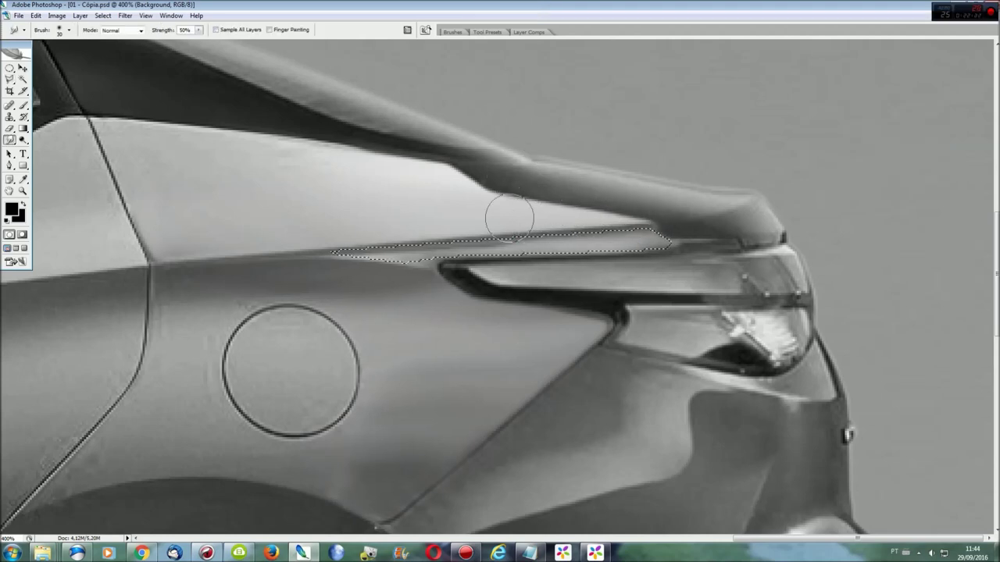
key(ctrl+d)
Step: Zoom in on the door and start a straight-edged selection above the fuel cap
key(ctrl+0)
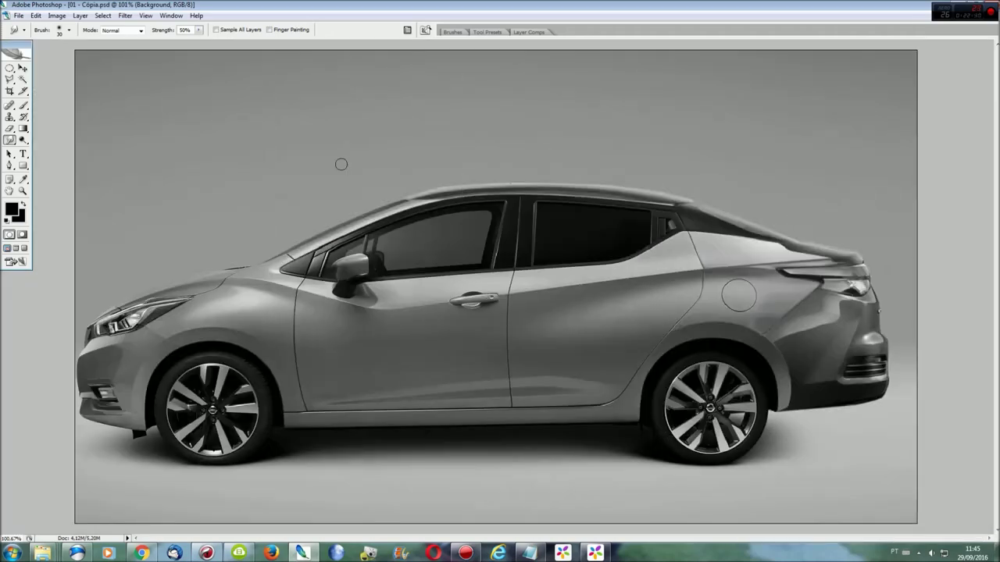
key(ctrl+plus)
key(ctrl+plus)
key(ctrl+plus)
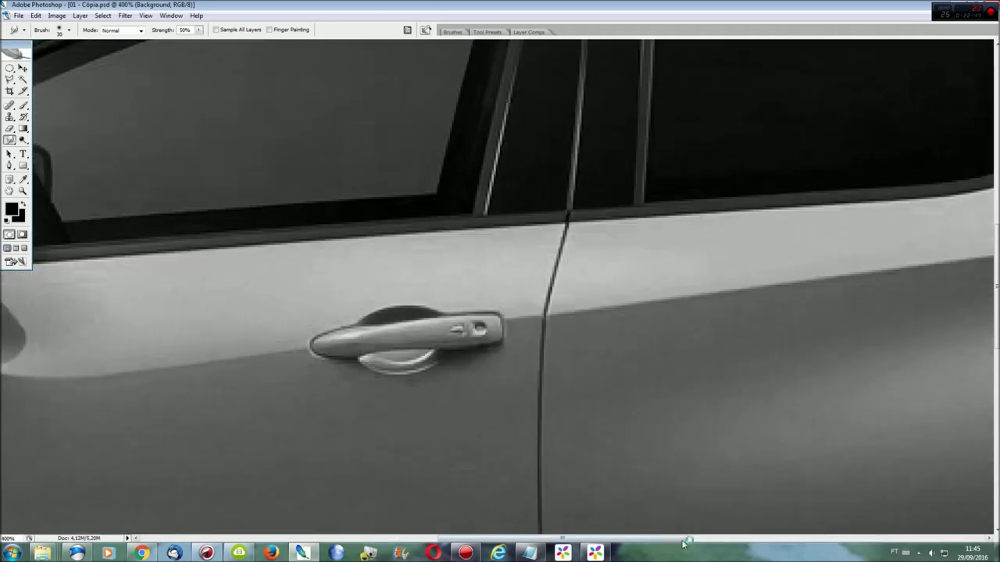
click(694, 537)
key(ctrl+plus)
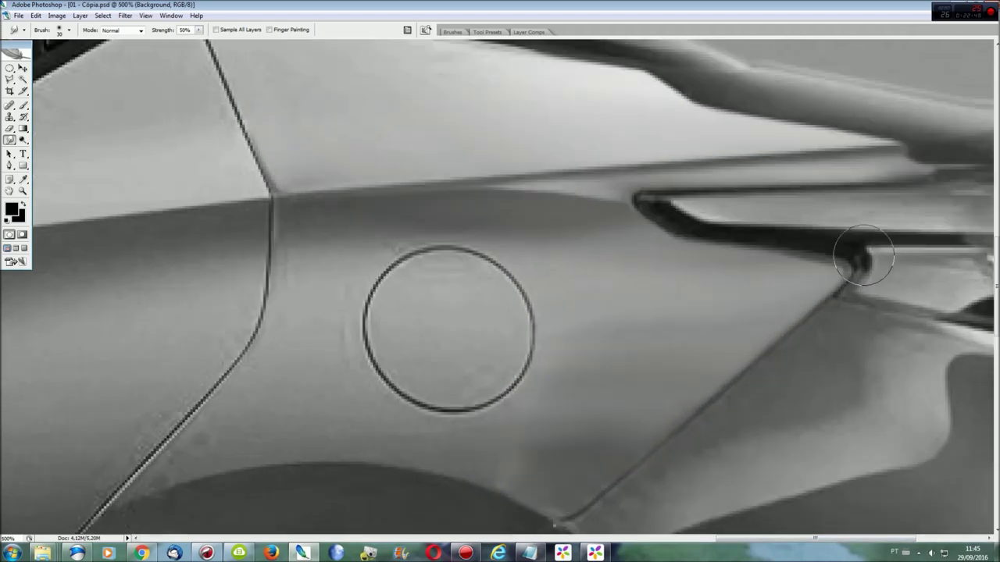
key(l)
click(502, 221)
click(499, 201)
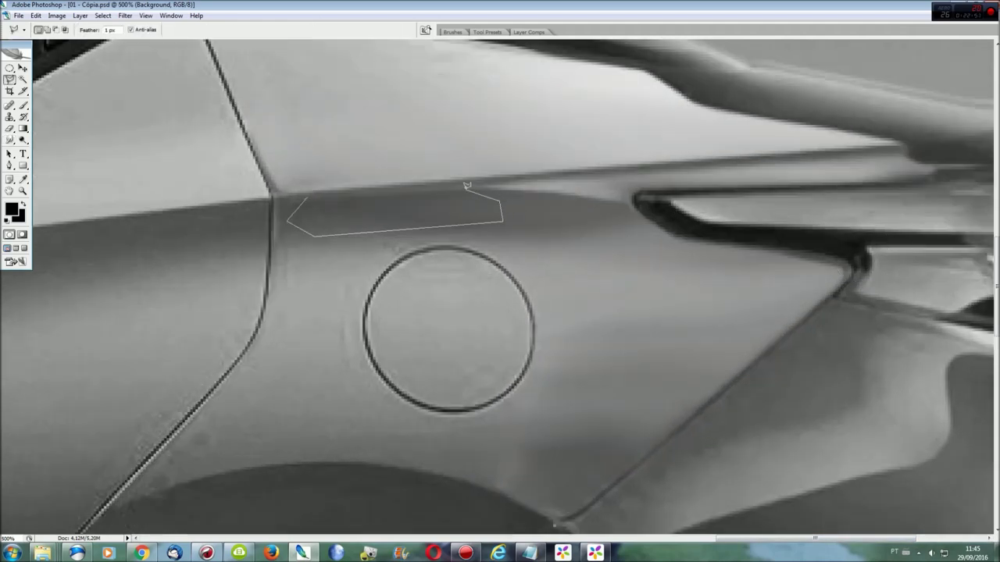
Step: Close the small selection above the fuel cap and outline a strip along the rear shoulder line
click(317, 192)
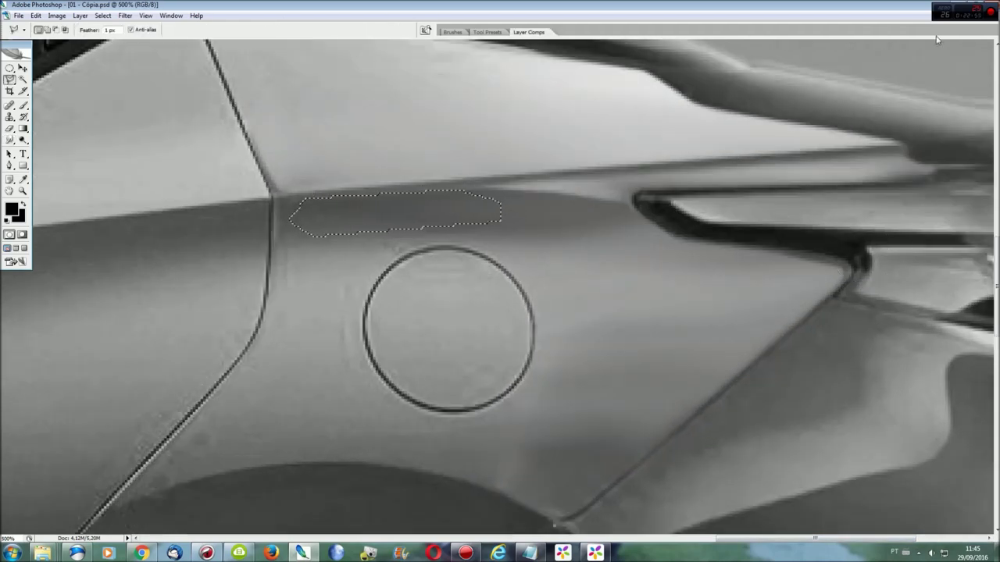
click(893, 143)
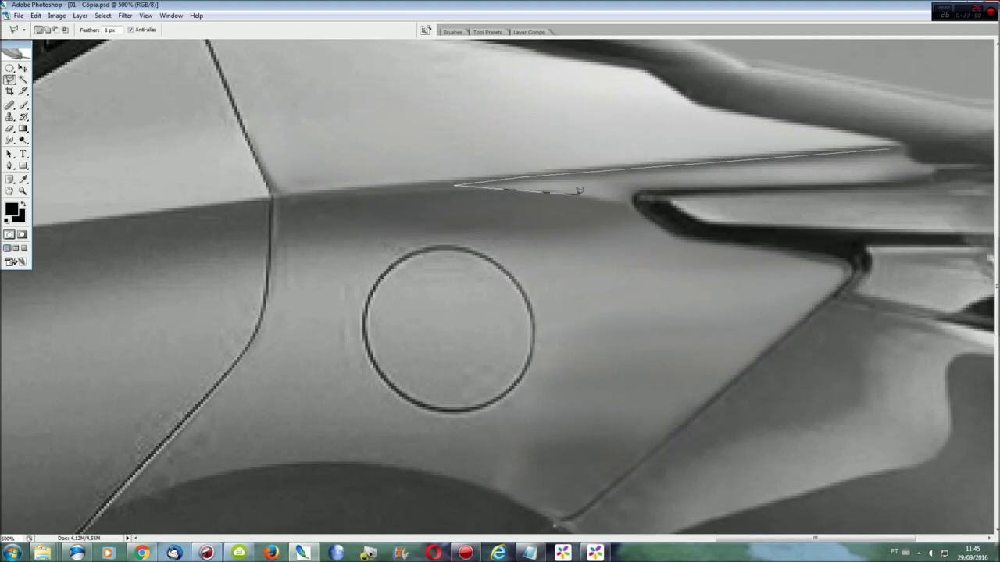
click(636, 189)
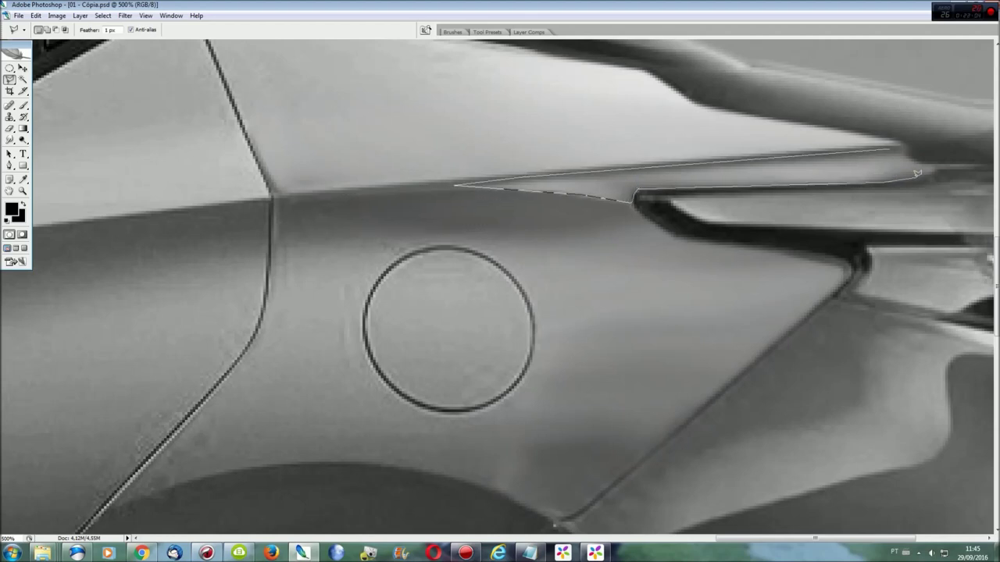
click(897, 149)
Step: Copy the strip to a new layer, stretch it to 227.7% width and warp it along the body
key(ctrl+j)
key(ctrl+t)
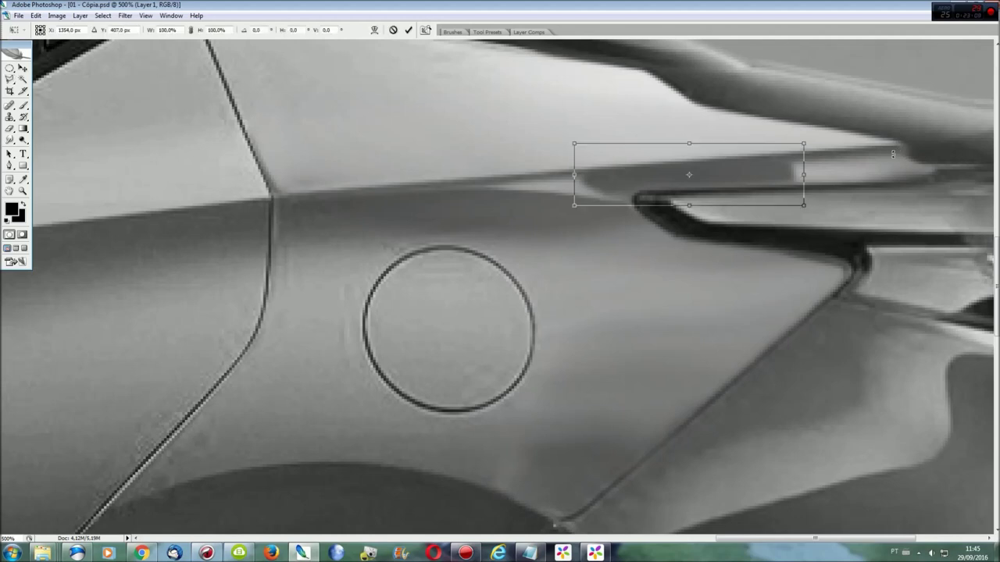
drag(804, 172, 949, 174)
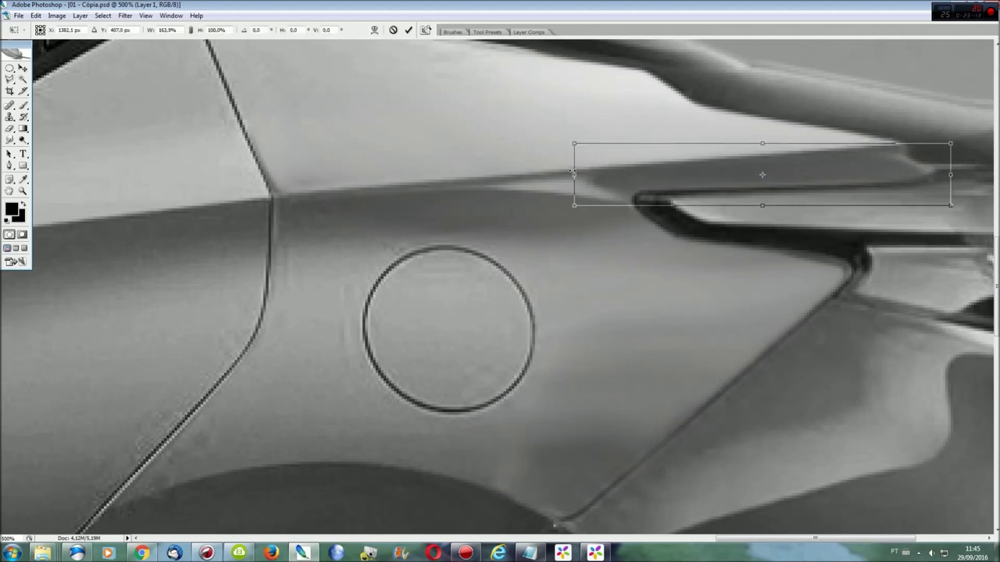
drag(573, 174, 424, 175)
right_click(746, 167)
click(781, 251)
drag(615, 197, 613, 205)
drag(885, 150, 891, 144)
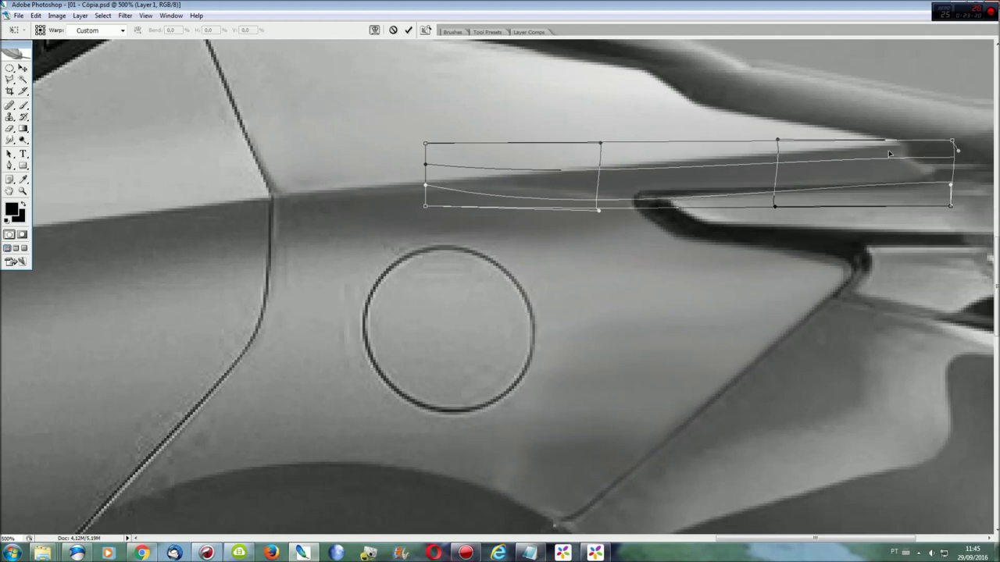
key(Return)
key(ctrl+0)
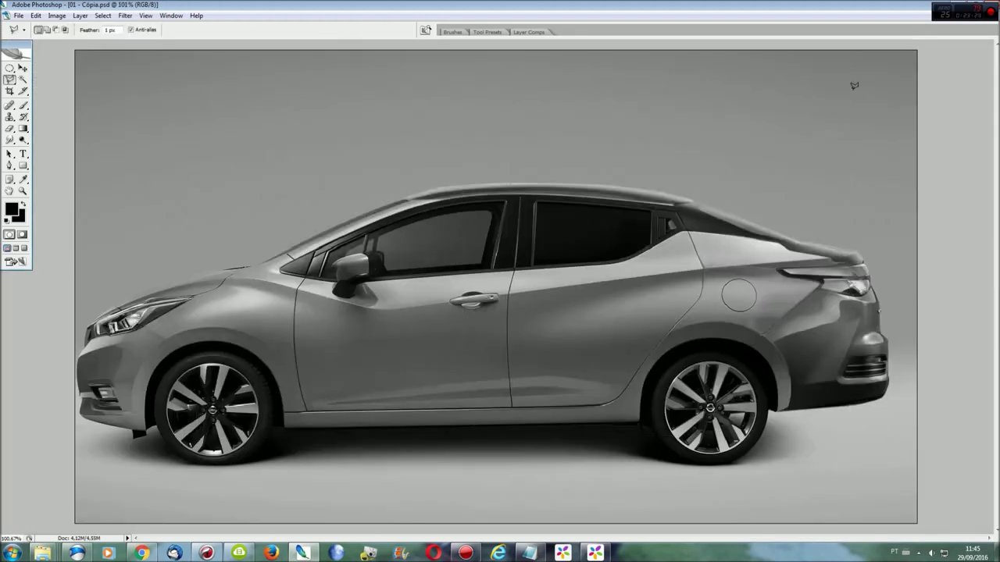
Step: Load the saved Rear Temp selection and zoom in on the door area
click(102, 16)
click(117, 179)
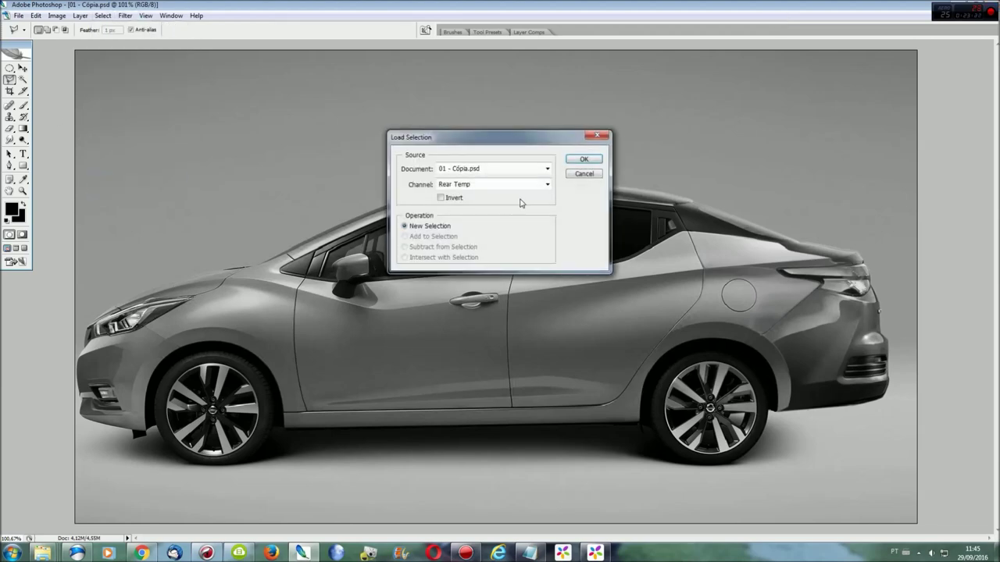
click(584, 160)
key(ctrl+plus)
key(ctrl+plus)
key(ctrl+plus)
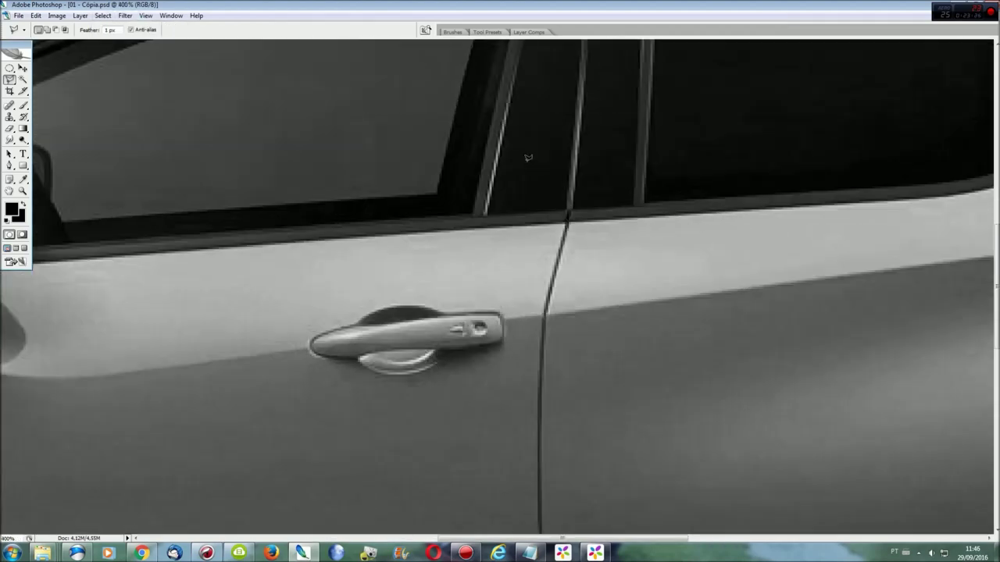
drag(616, 539, 893, 538)
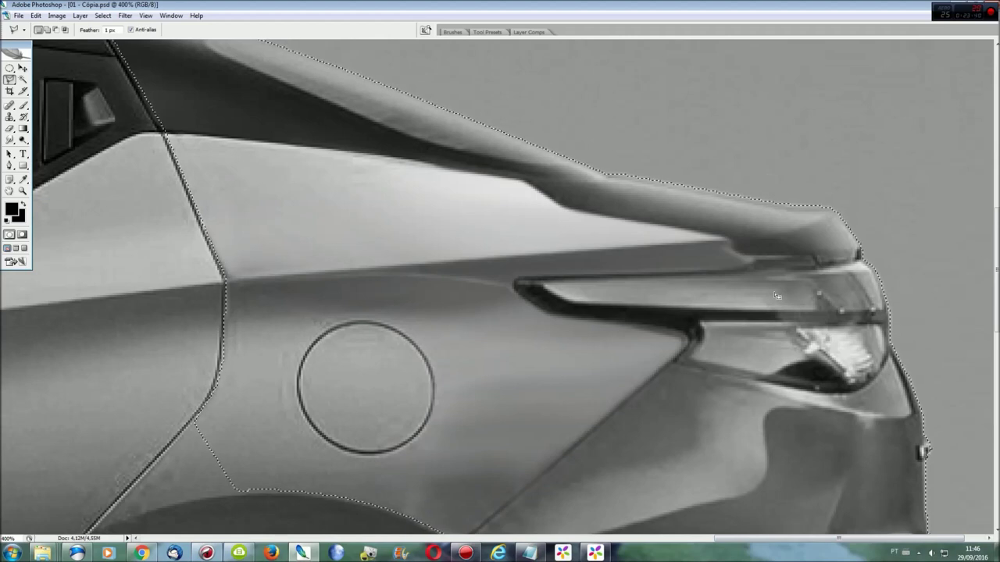
Step: Begin subtracting from the loaded selection near the rear quarter
key(alt)
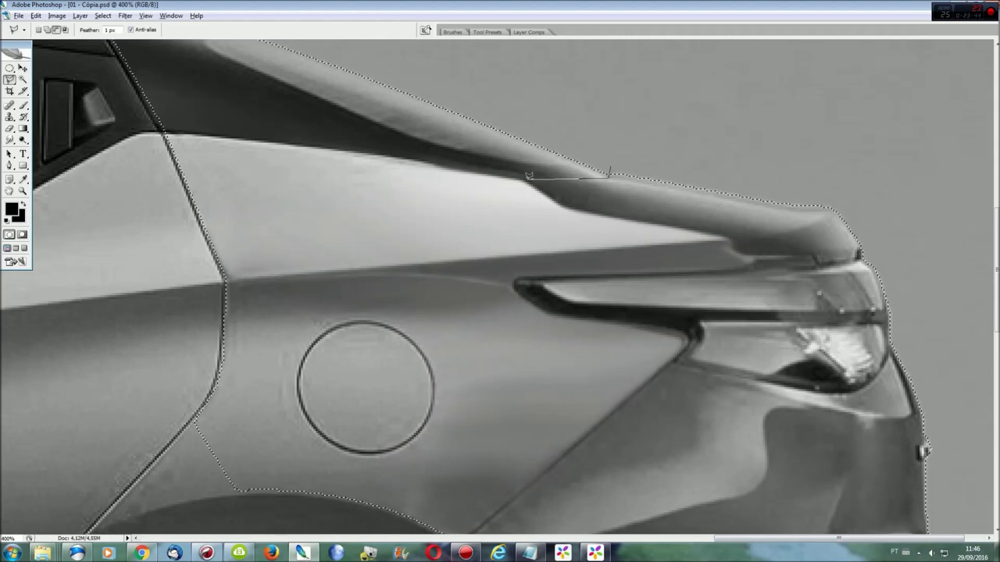
click(565, 205)
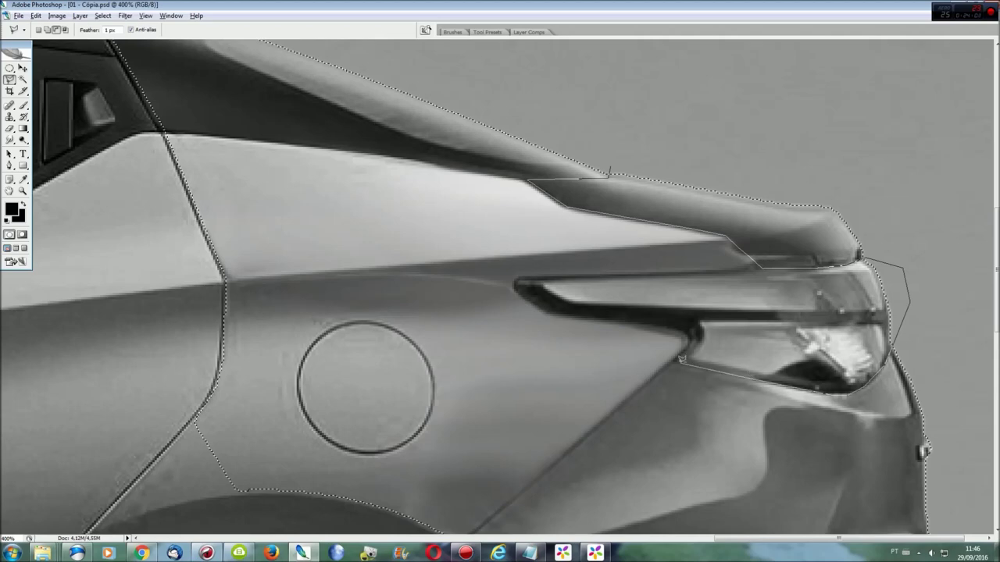
scroll(527, 487, down, 3)
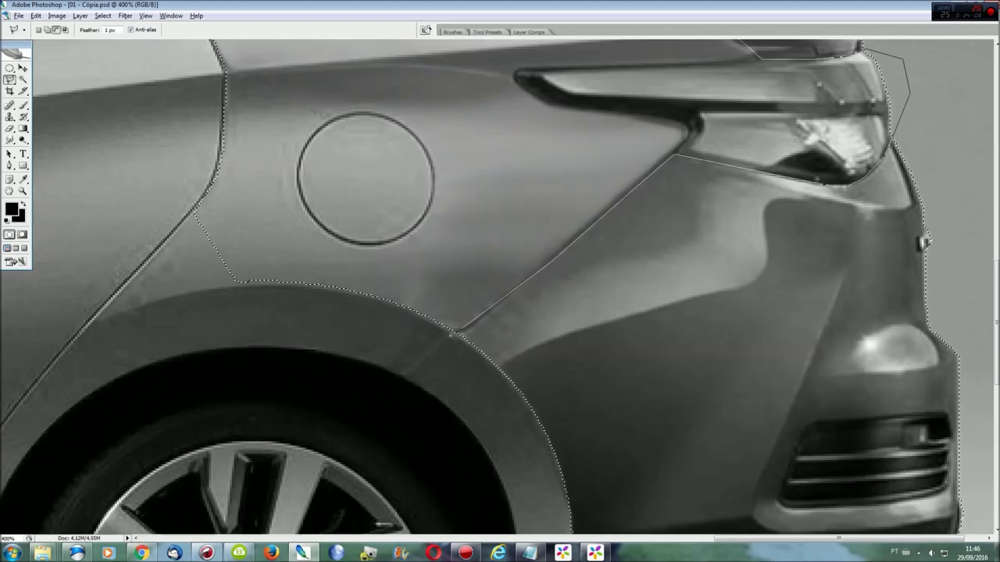
scroll(500, 312, up, 10)
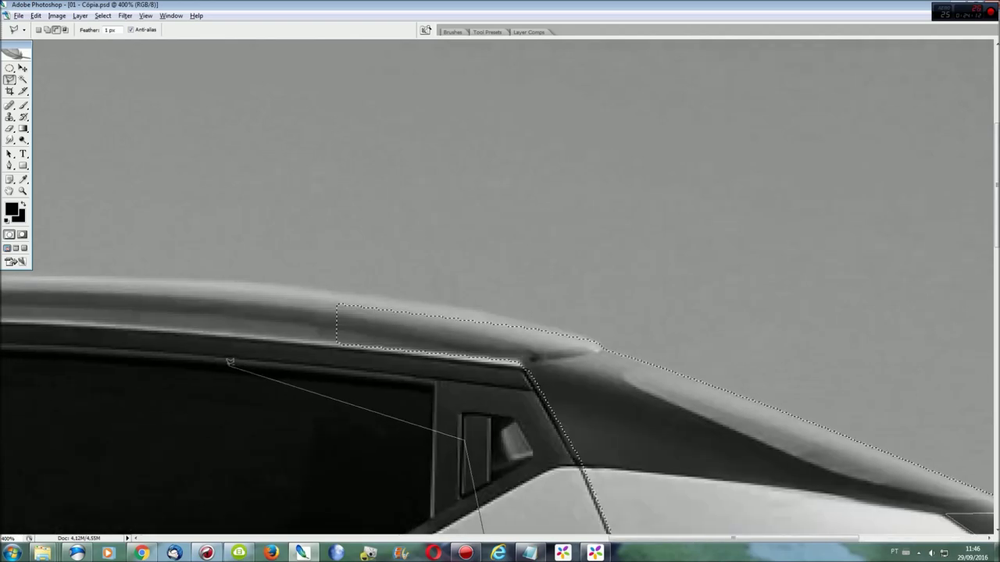
scroll(582, 506, down, 10)
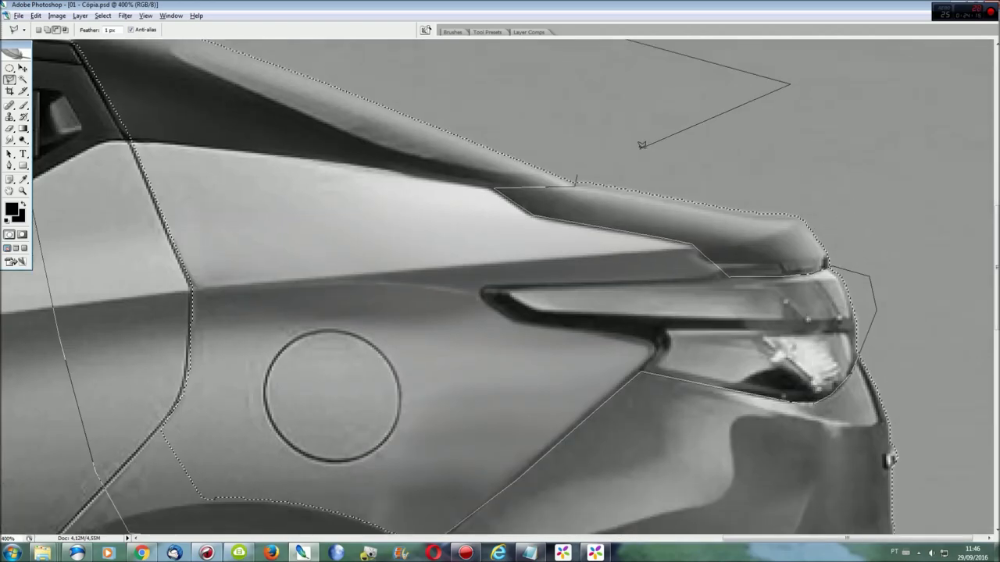
scroll(890, 409, down, 1)
scroll(890, 408, down, 2)
scroll(781, 403, down, 1)
scroll(624, 398, down, 3)
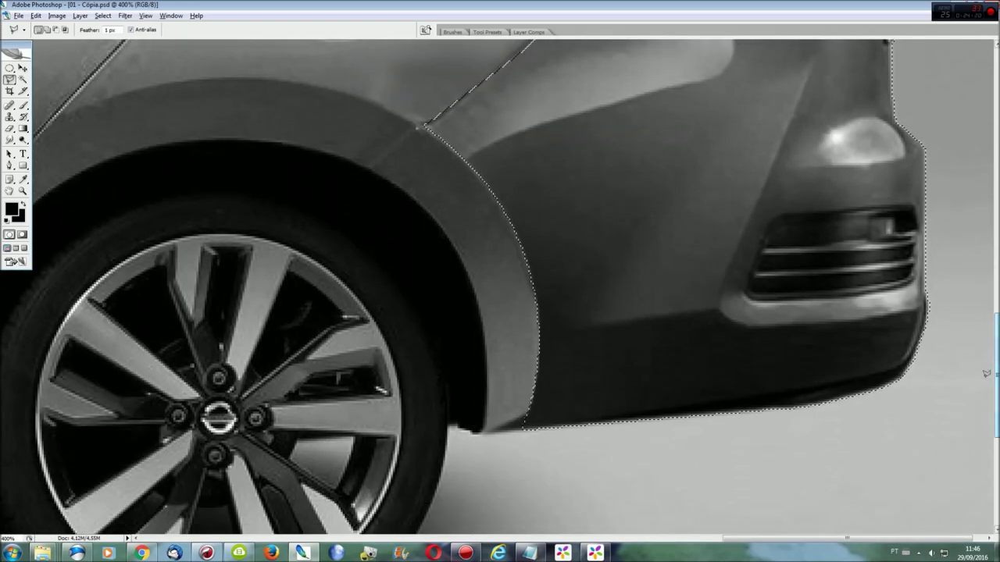
Step: Trim the selection along and below the bumper bottom, then fit the whole car on screen
click(549, 400)
double_click(565, 406)
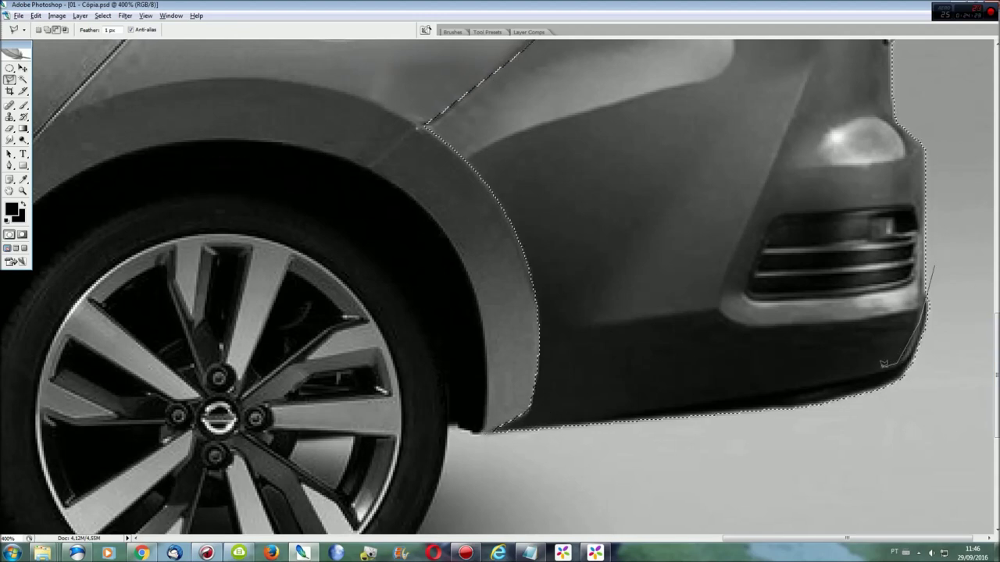
click(937, 464)
double_click(970, 301)
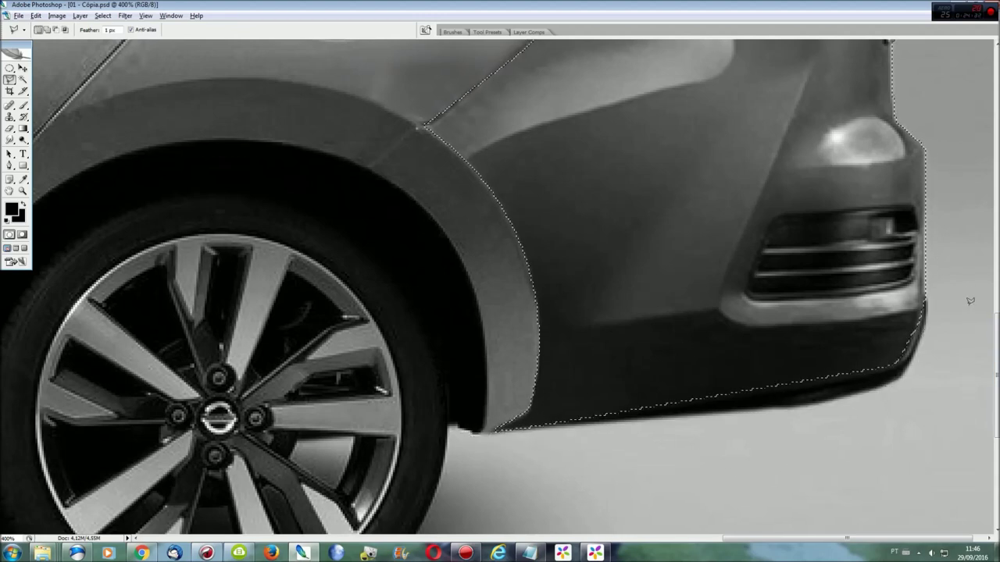
scroll(970, 301, up, 3)
scroll(888, 175, up, 2)
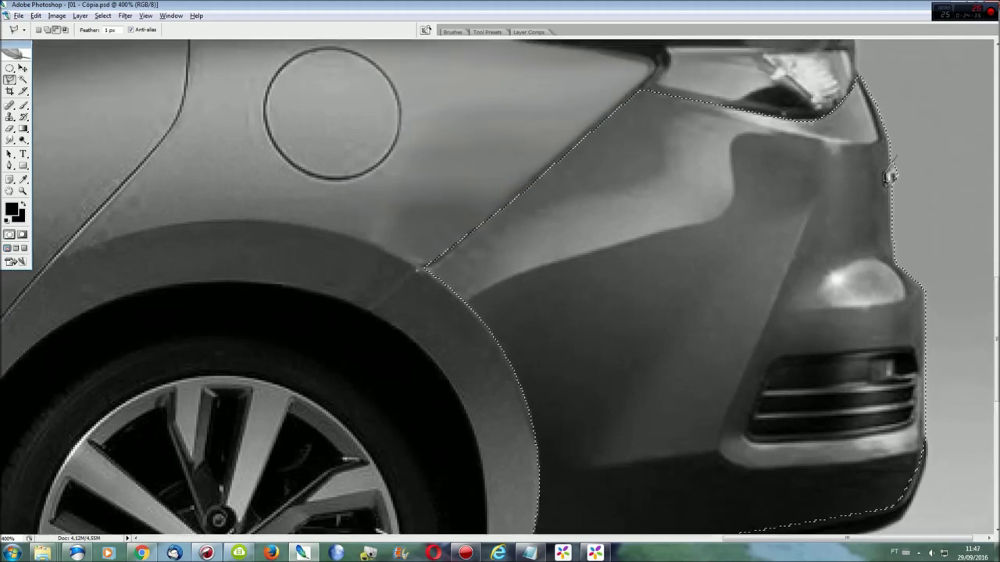
key(Escape)
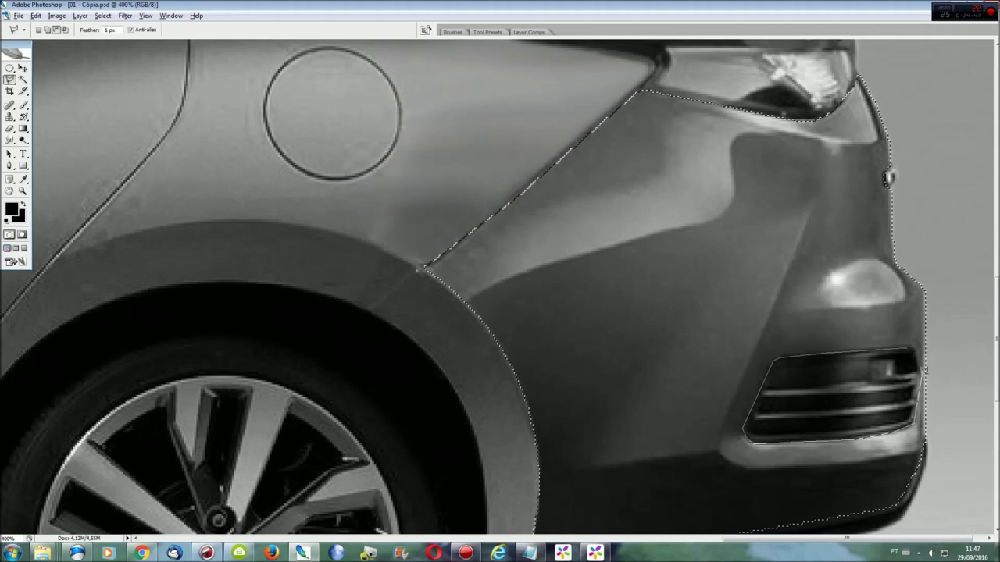
key(ctrl+0)
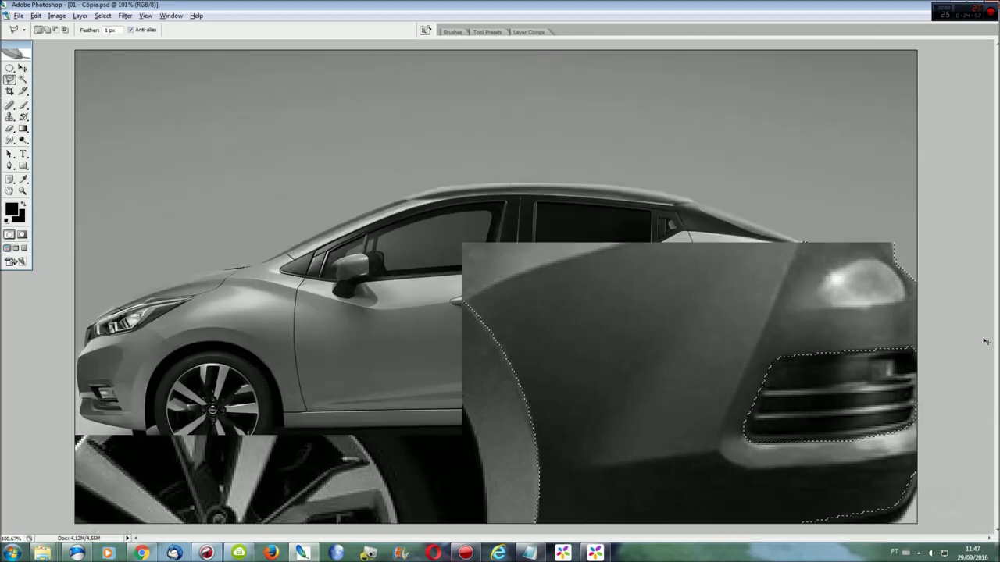
Step: Add a Levels adjustment layer that brightens the grafted rear's midtones
click(80, 16)
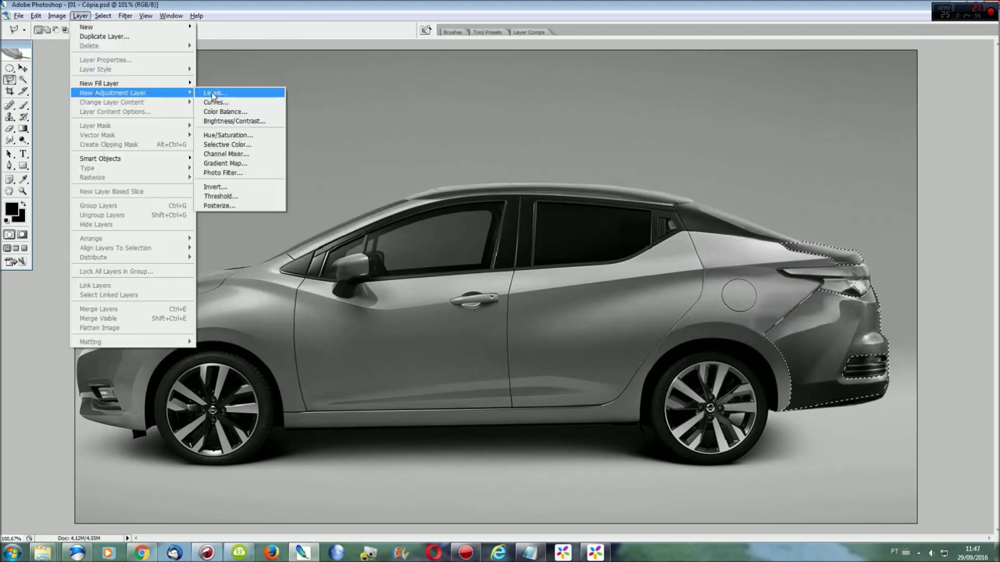
click(222, 98)
click(576, 172)
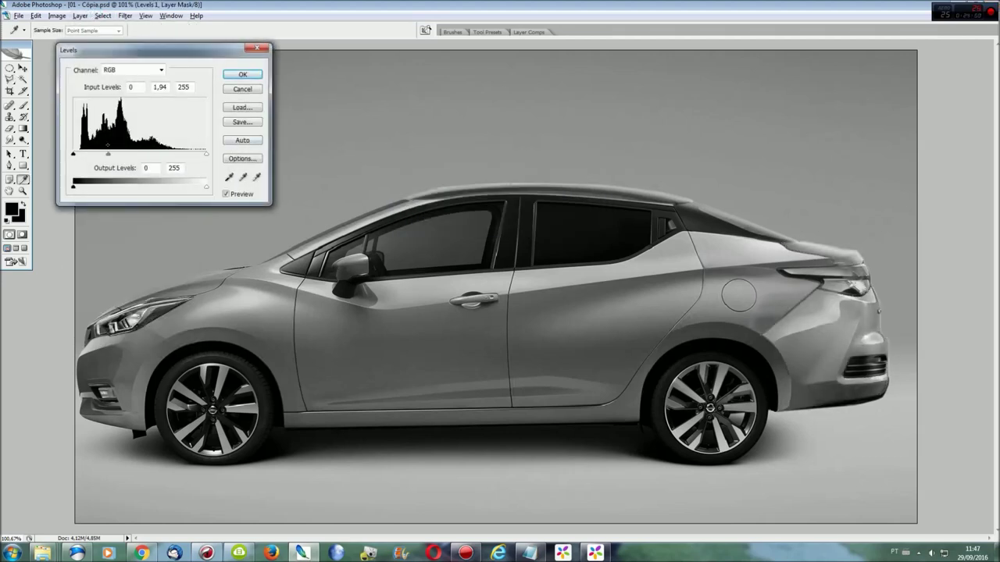
drag(140, 154, 113, 146)
key(Return)
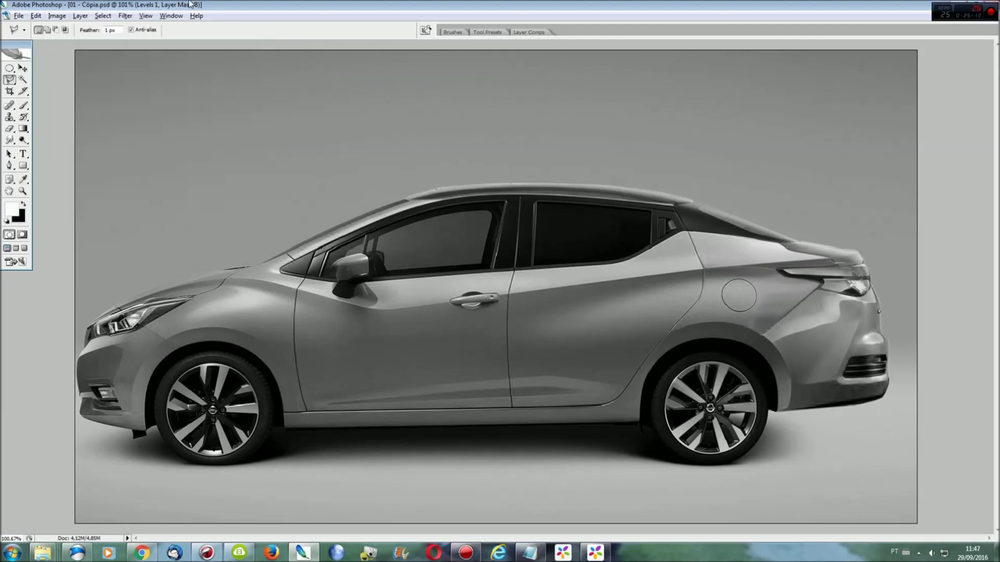
Step: Reselect the rear, save the selection as 'tra', and subtract the lower rear to keep the spoiler
click(103, 16)
click(117, 35)
click(103, 15)
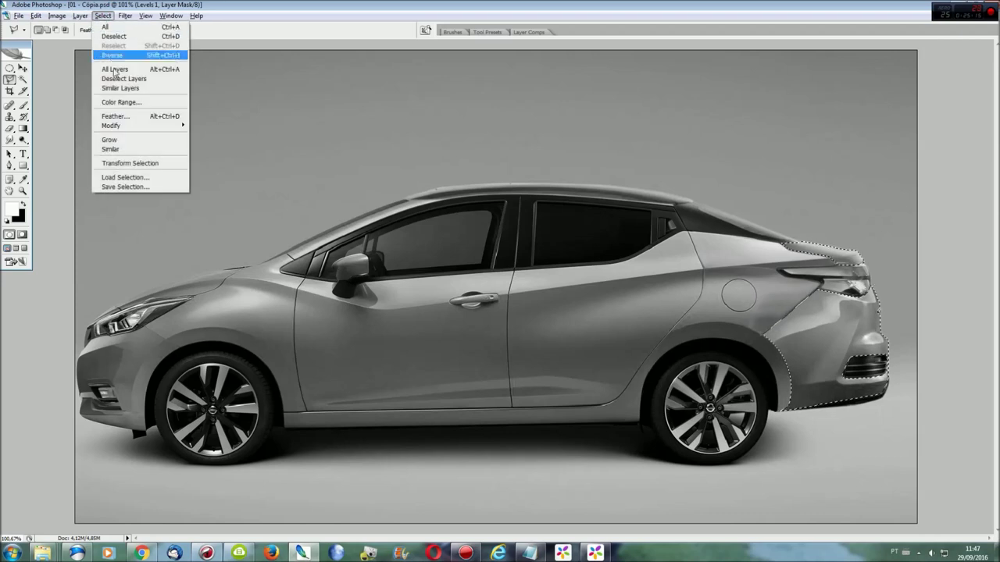
click(125, 187)
text(tra)
key(Return)
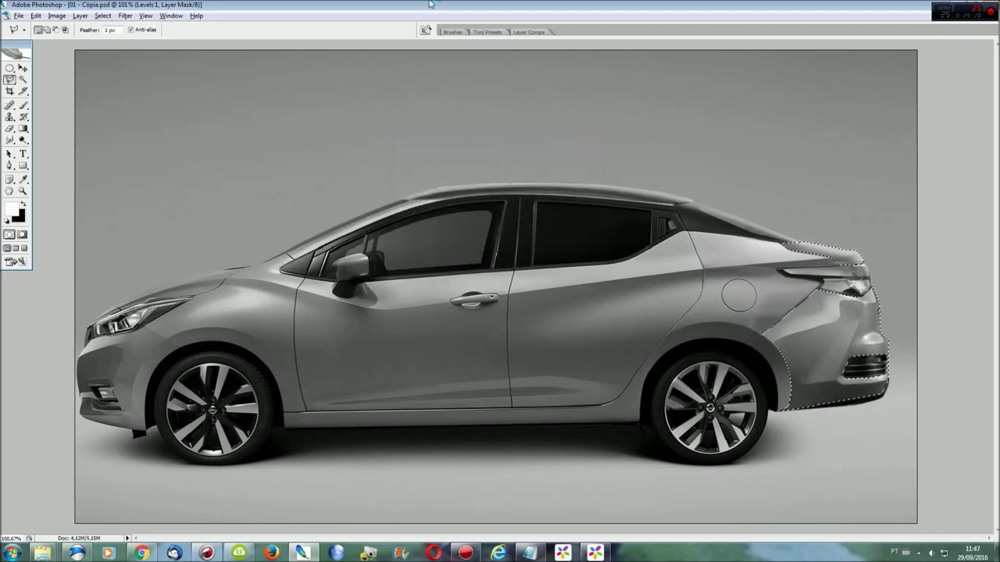
drag(885, 260, 884, 292)
Step: Add a Hue/Saturation adjustment layer changing the spoiler area's lightness
click(81, 15)
click(219, 92)
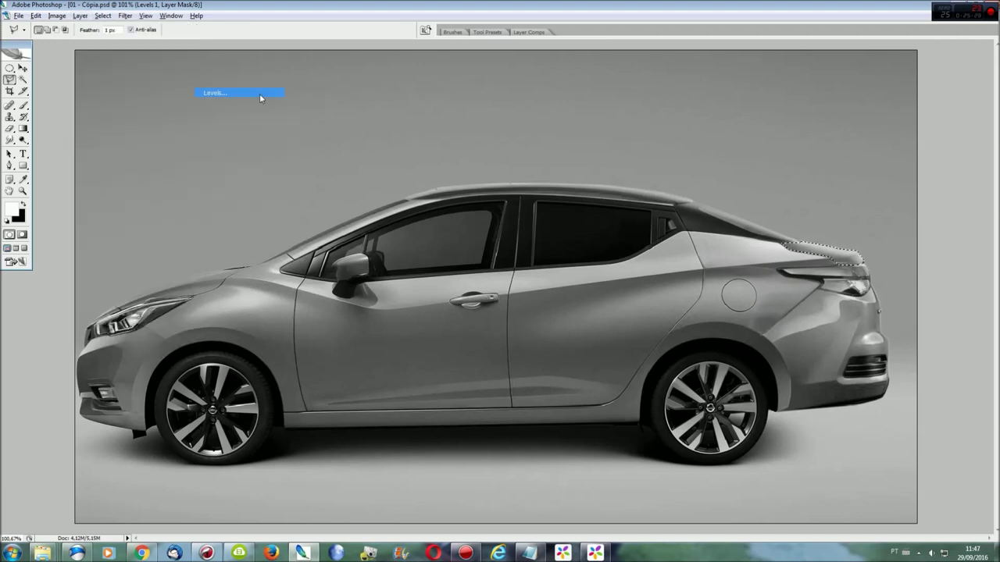
click(581, 173)
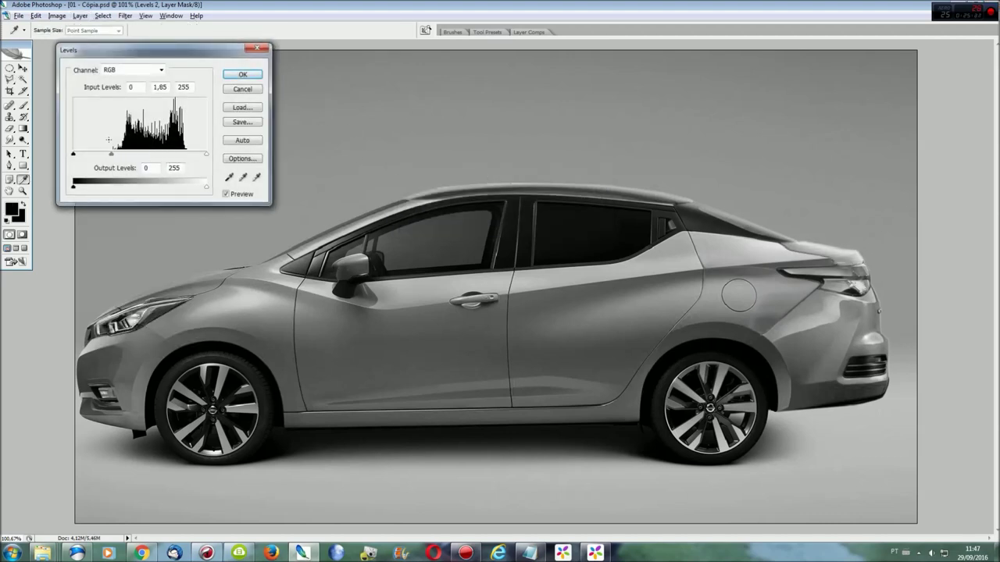
click(241, 90)
click(81, 15)
click(234, 134)
click(582, 172)
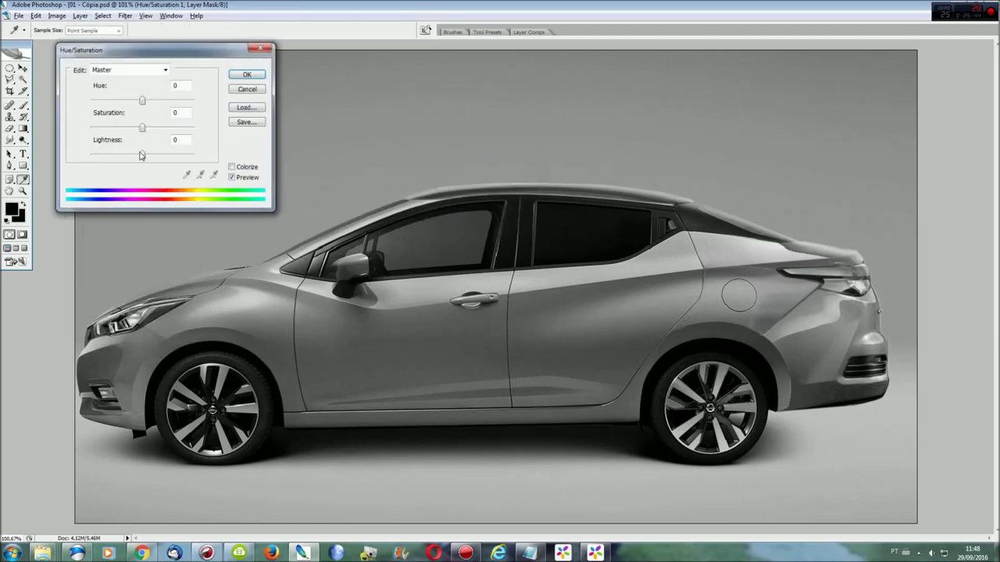
mouse_move(148, 155)
mouse_down()
mouse_move(163, 155)
mouse_move(147, 155)
mouse_up()
click(247, 74)
Step: Add a Levels adjustment layer that slightly lightens the spoiler's midtones
click(82, 15)
click(226, 95)
click(582, 173)
drag(139, 156, 156, 157)
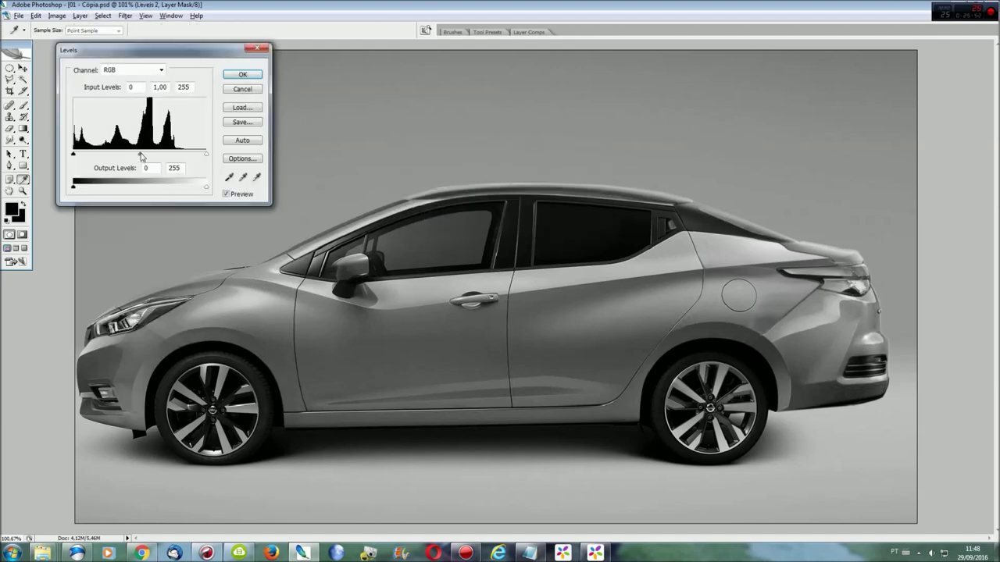
click(245, 92)
click(81, 15)
click(234, 94)
key(Return)
drag(141, 151, 98, 154)
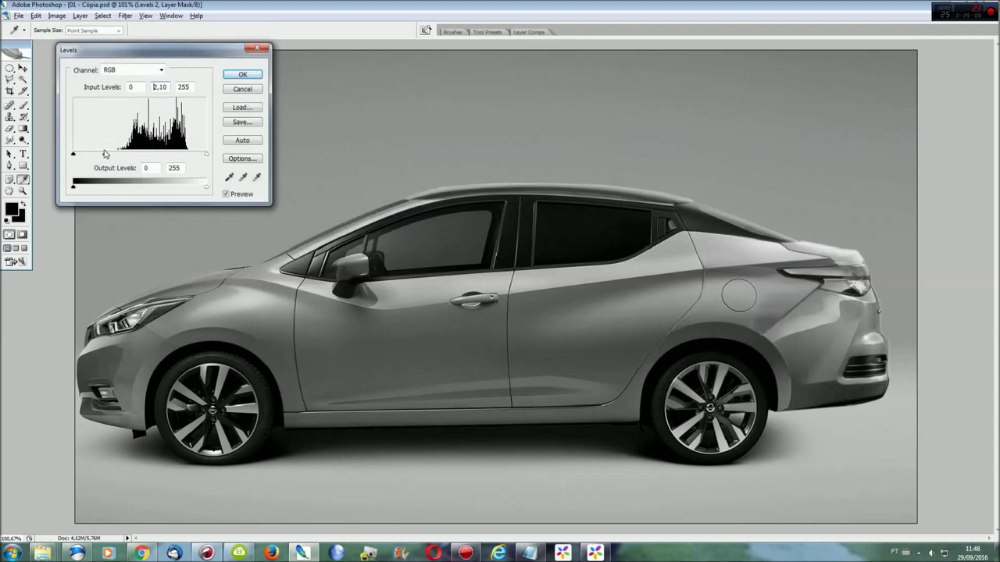
click(256, 74)
key(l)
key(x)
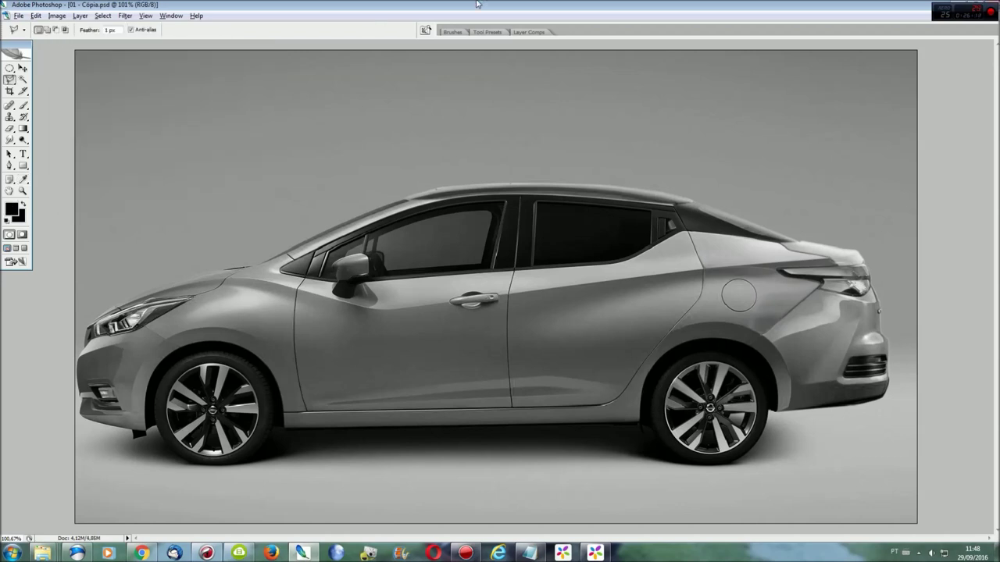
Step: Load the saved Rear2 selection
click(102, 16)
click(117, 164)
click(547, 184)
click(484, 200)
click(582, 160)
Step: Zoom to 400% and trace the car's lower edge toward the front bumper
key(ctrl+plus)
key(ctrl+plus)
key(ctrl+plus)
scroll(795, 350, right, 10)
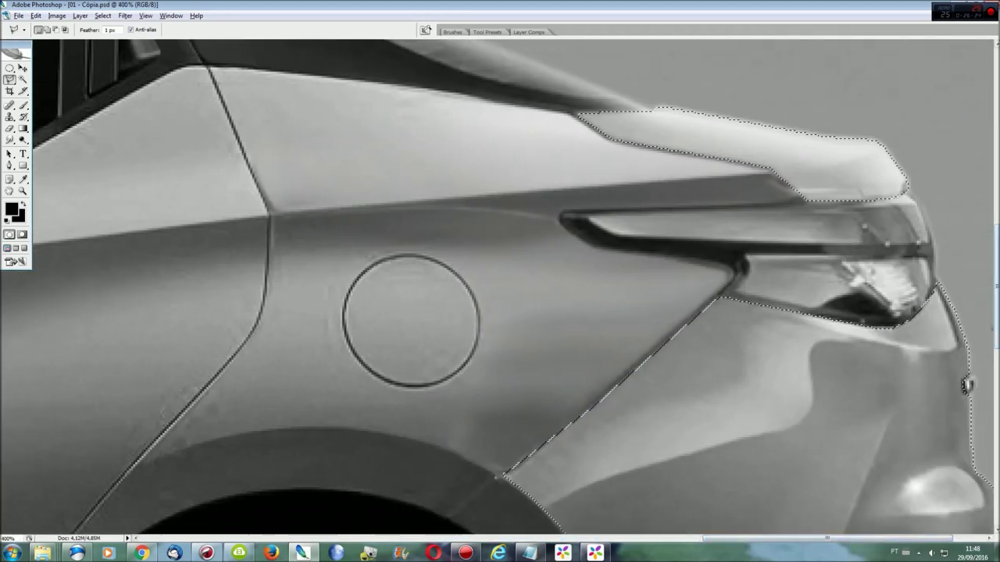
scroll(795, 350, down, 5)
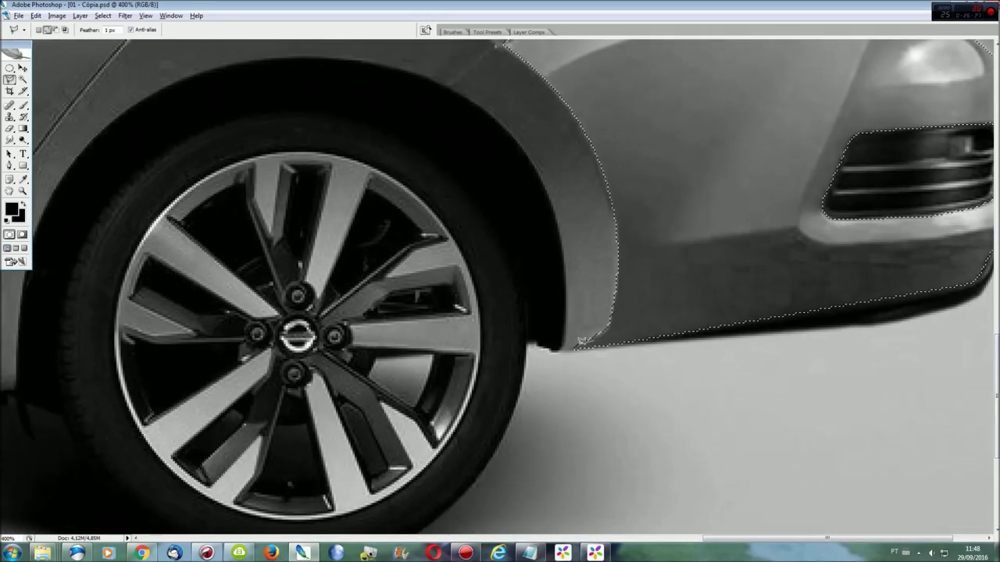
scroll(482, 375, left, 5)
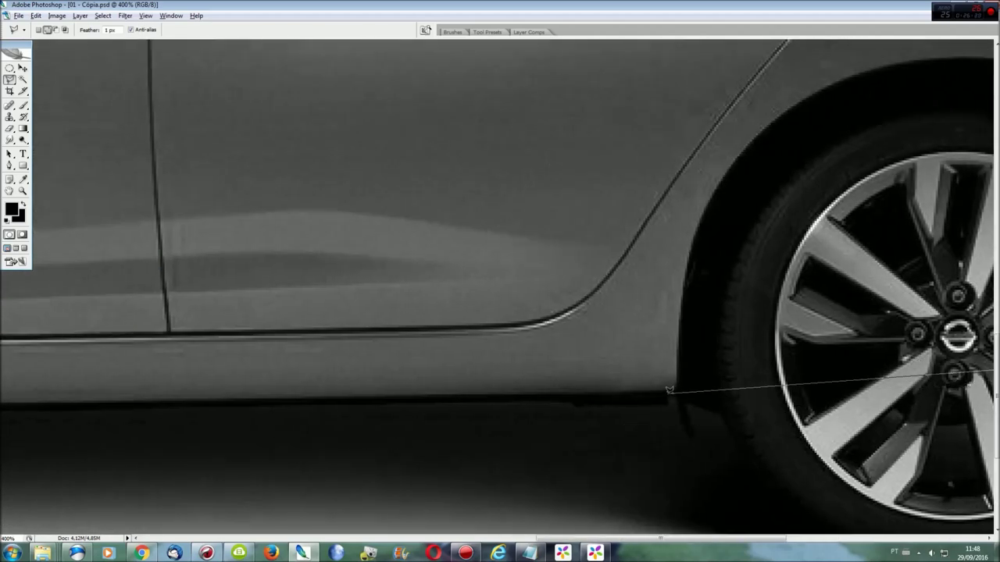
scroll(671, 390, left, 5)
scroll(316, 407, left, 5)
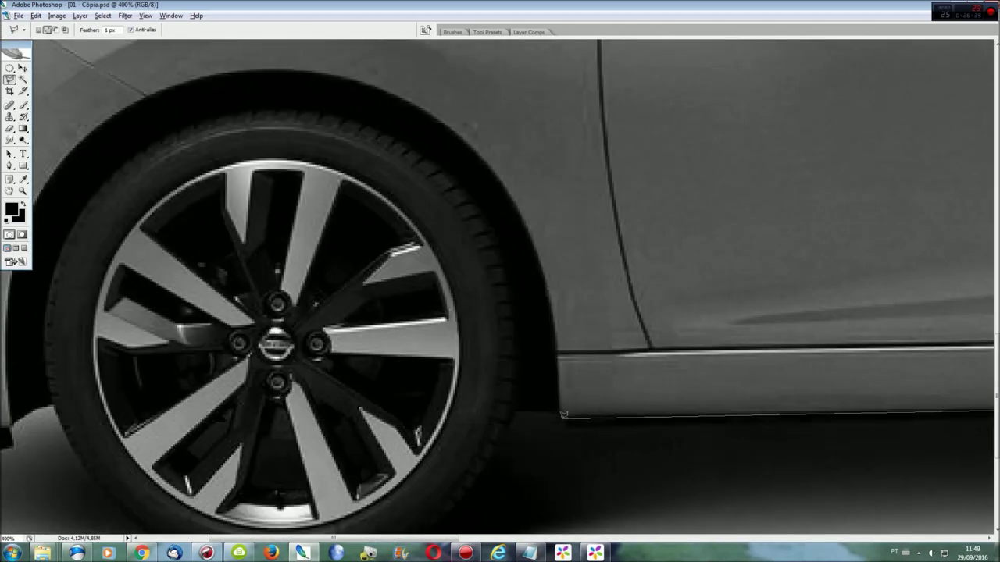
scroll(336, 424, left, 5)
drag(213, 419, 19, 362)
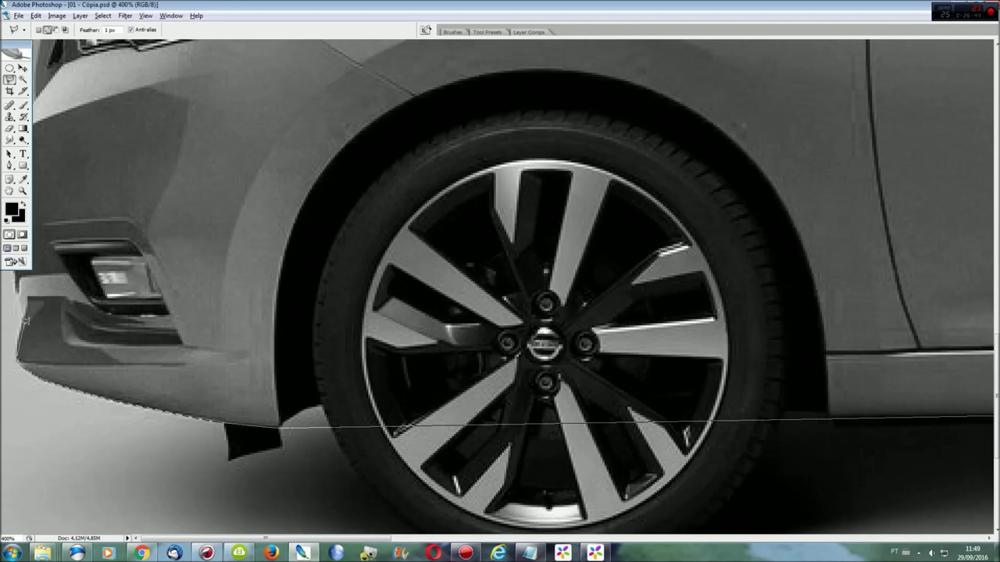
scroll(39, 195, up, 5)
scroll(50, 117, down, 6)
scroll(47, 117, up, 5)
scroll(47, 93, down, 7)
scroll(23, 312, up, 3)
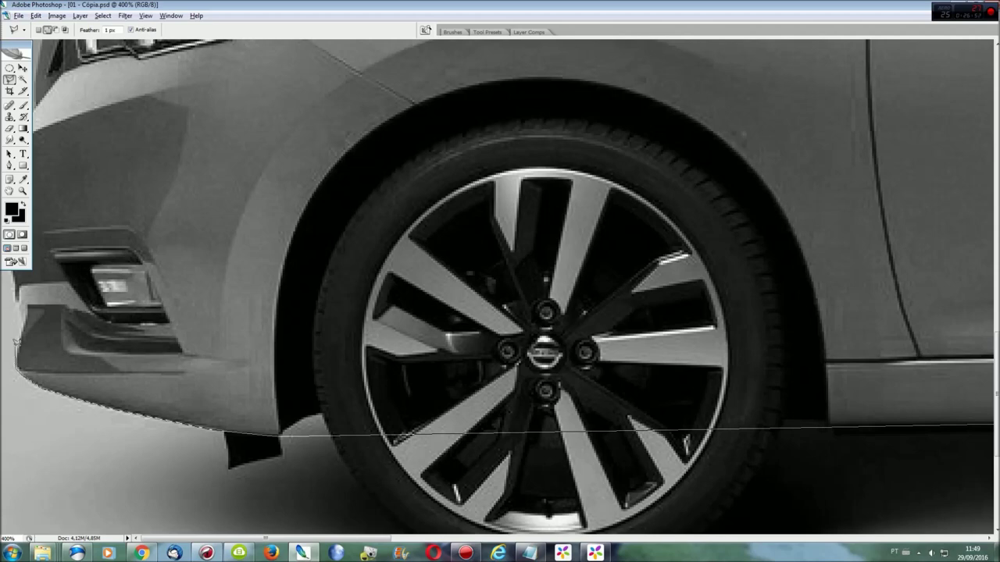
scroll(31, 214, up, 5)
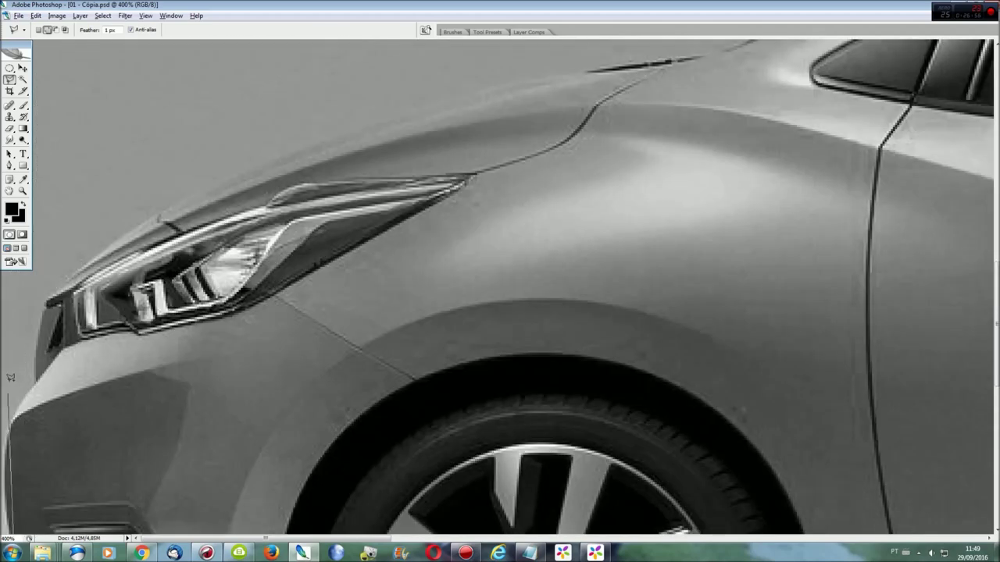
scroll(19, 375, down, 3)
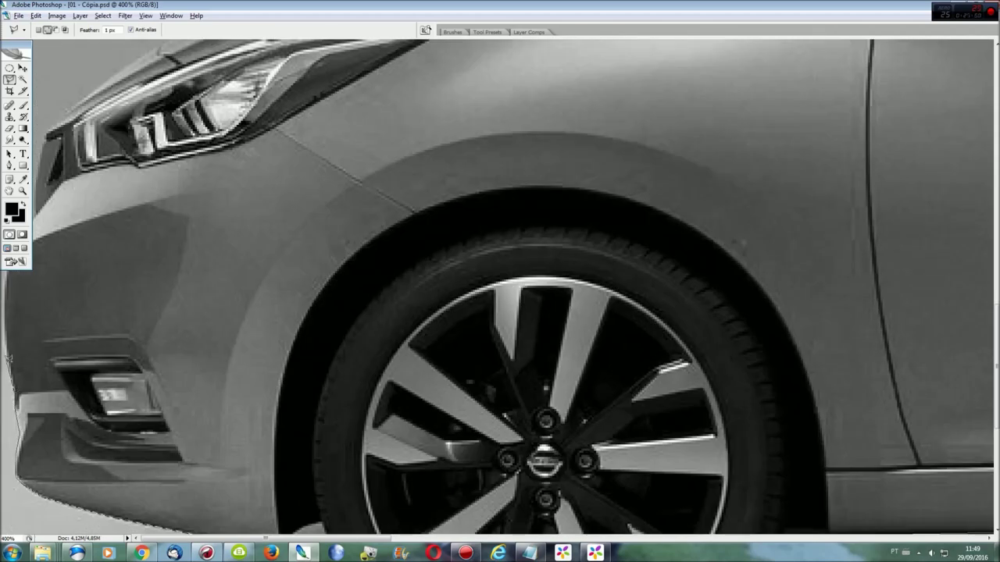
scroll(5, 273, up, 5)
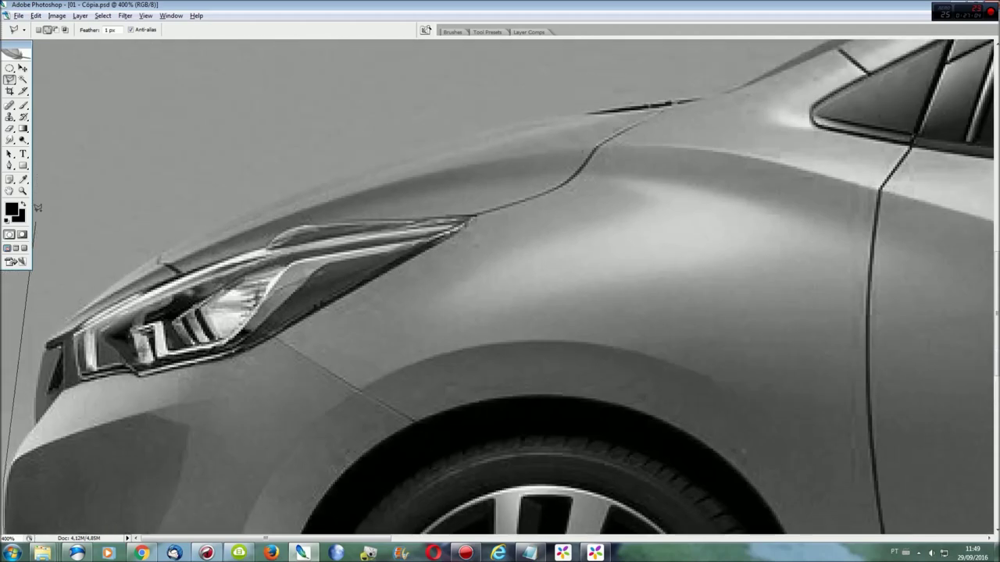
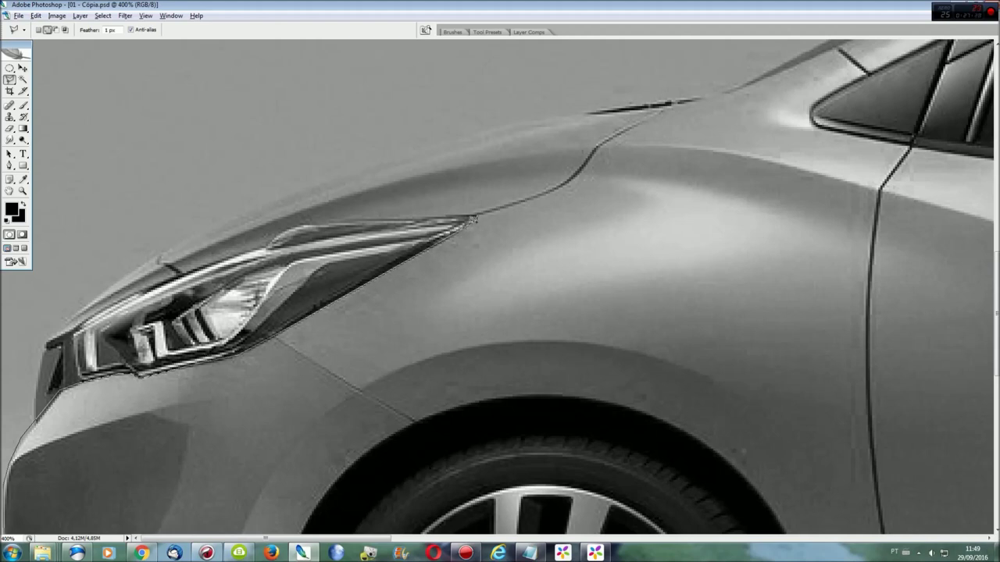
Step: Trace a polygonal outline from the headlight tip along the fender top and bonnet edge
click(478, 215)
click(265, 243)
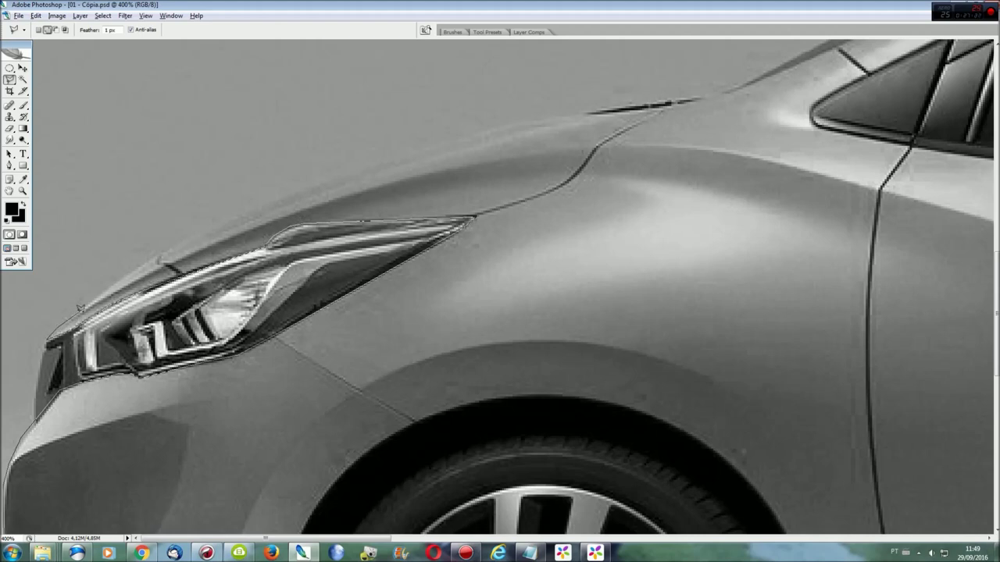
click(162, 250)
click(219, 218)
click(290, 189)
click(436, 140)
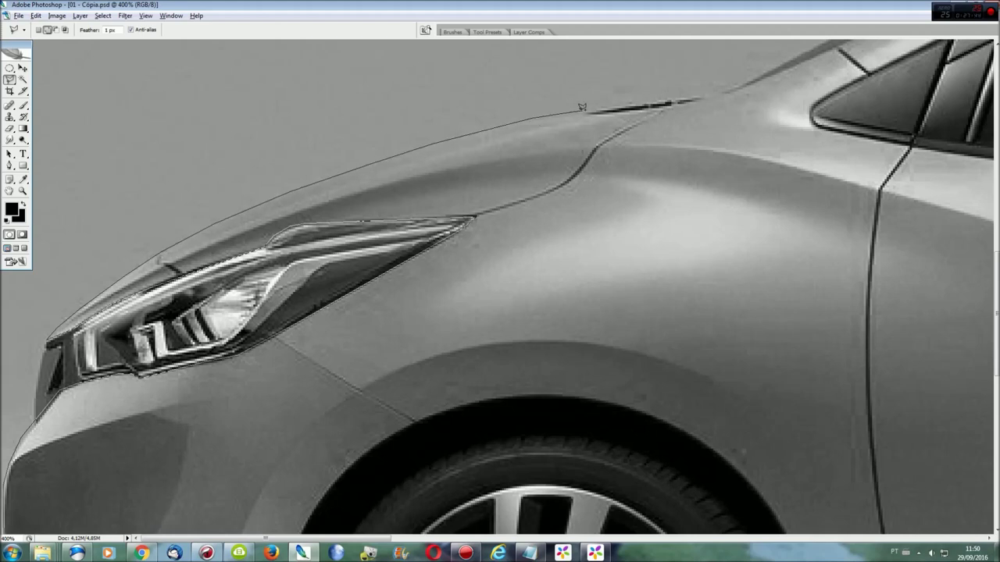
Step: Continue the outline along the window's lower edges and rear quarter around the rear lamp
drag(673, 104, 258, 392)
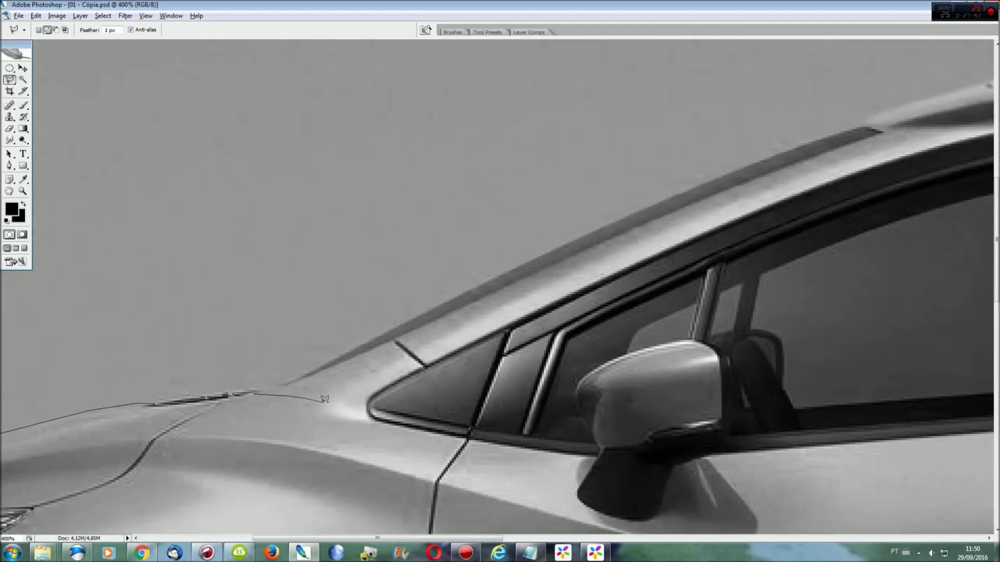
click(469, 434)
click(601, 452)
drag(836, 443, 337, 403)
click(337, 402)
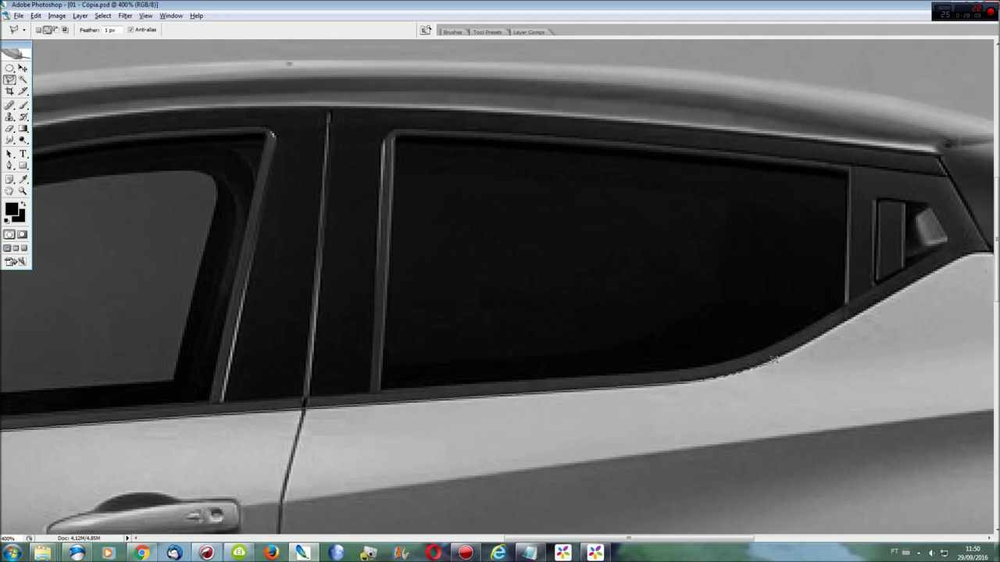
drag(828, 325, 453, 322)
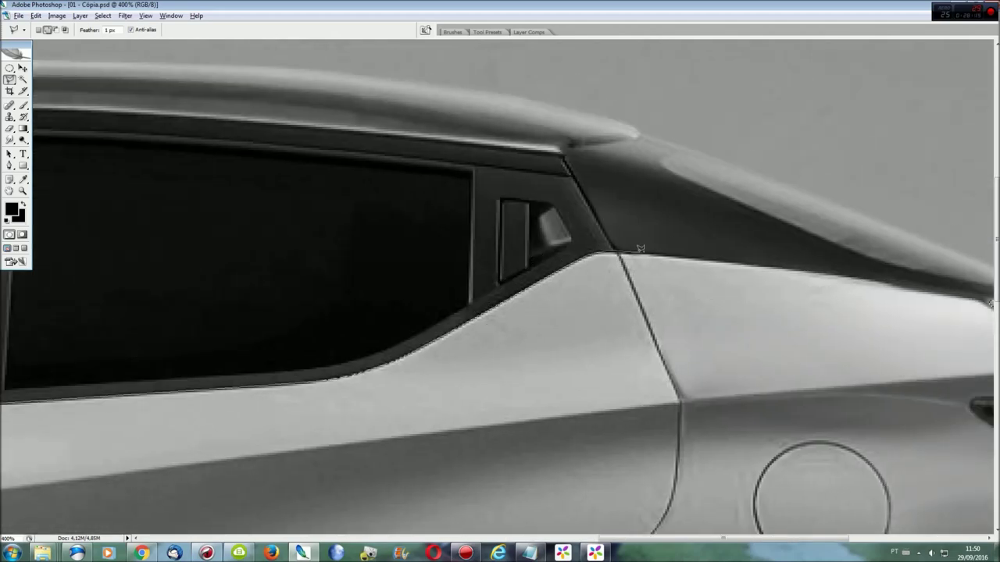
drag(640, 249, 163, 248)
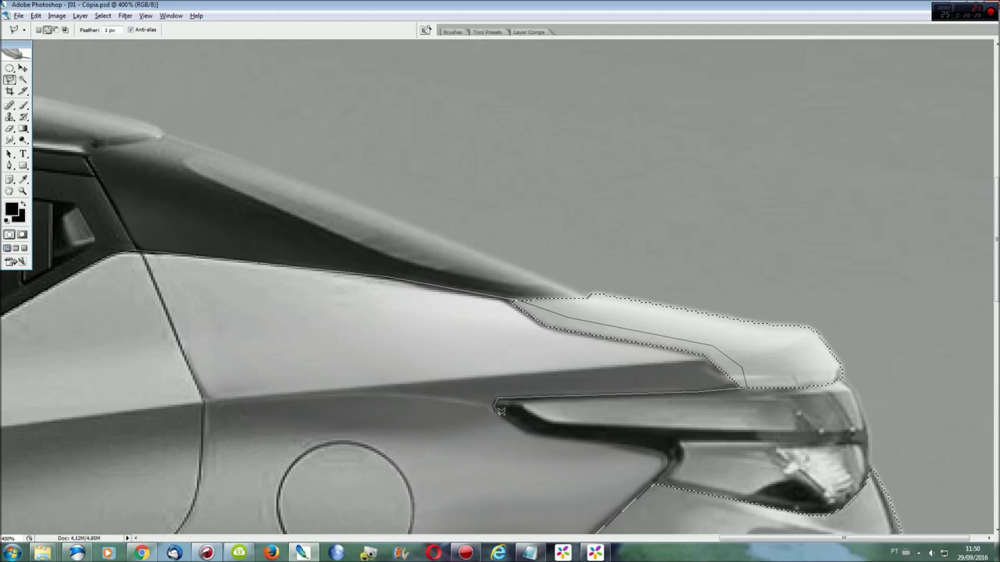
click(525, 427)
Step: Trace the outline down the rear bumper and close it into the selection
click(653, 484)
scroll(653, 484, down, 5)
click(460, 379)
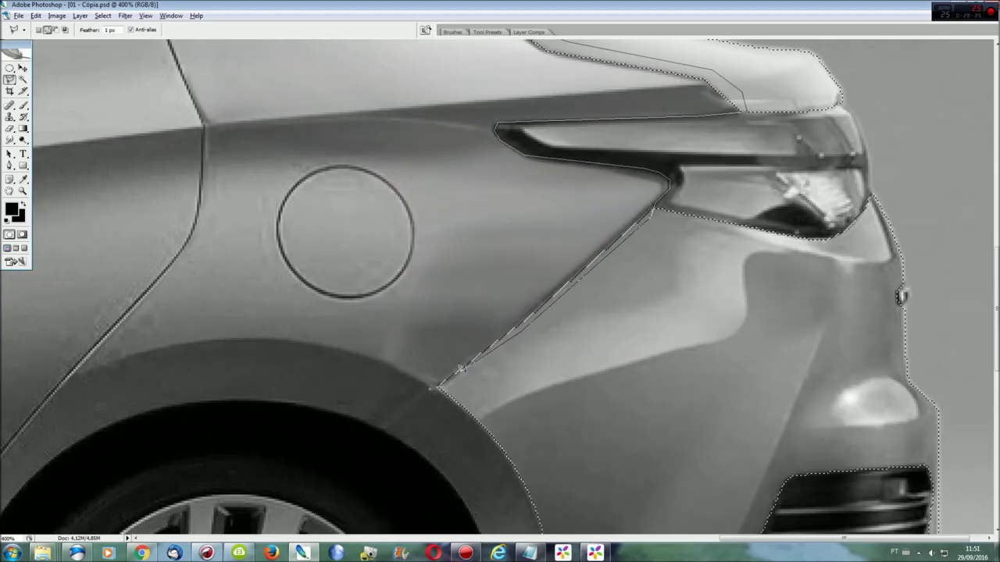
click(484, 408)
scroll(484, 408, down, 3)
click(533, 321)
double_click(546, 524)
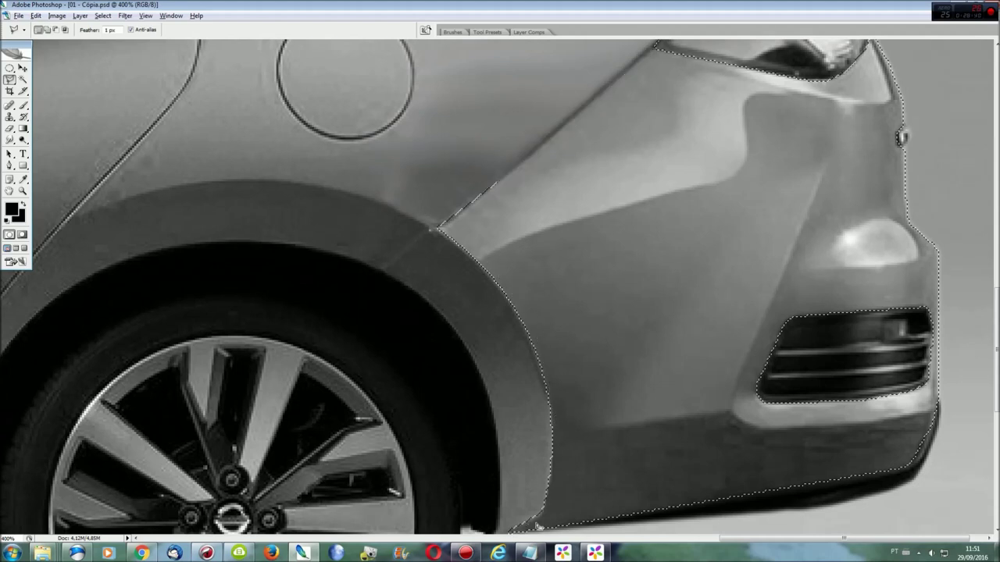
scroll(463, 418, down, 3)
Step: Outline the rear wheel arch and tyre edge to refine the selection
click(476, 417)
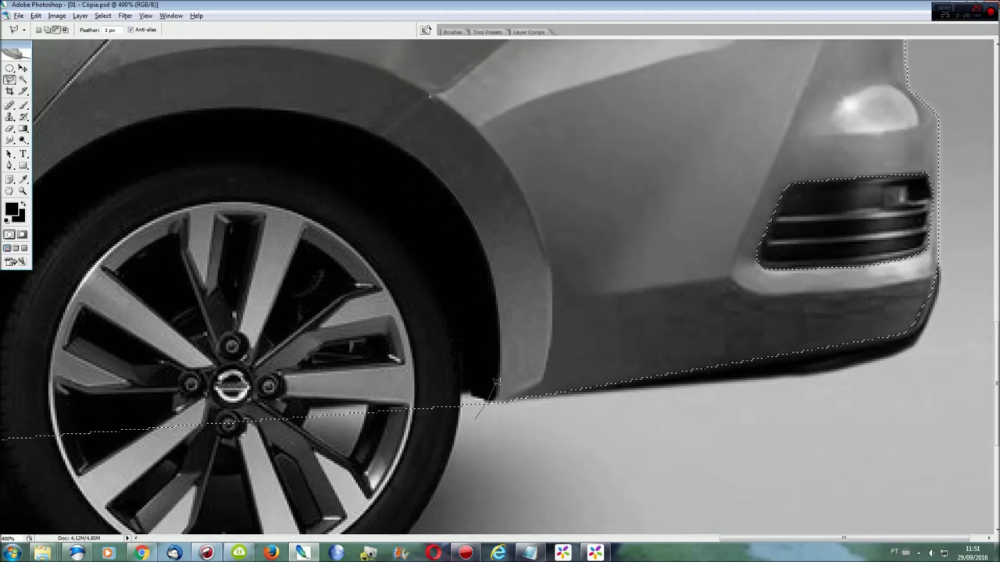
click(430, 167)
click(328, 121)
click(263, 111)
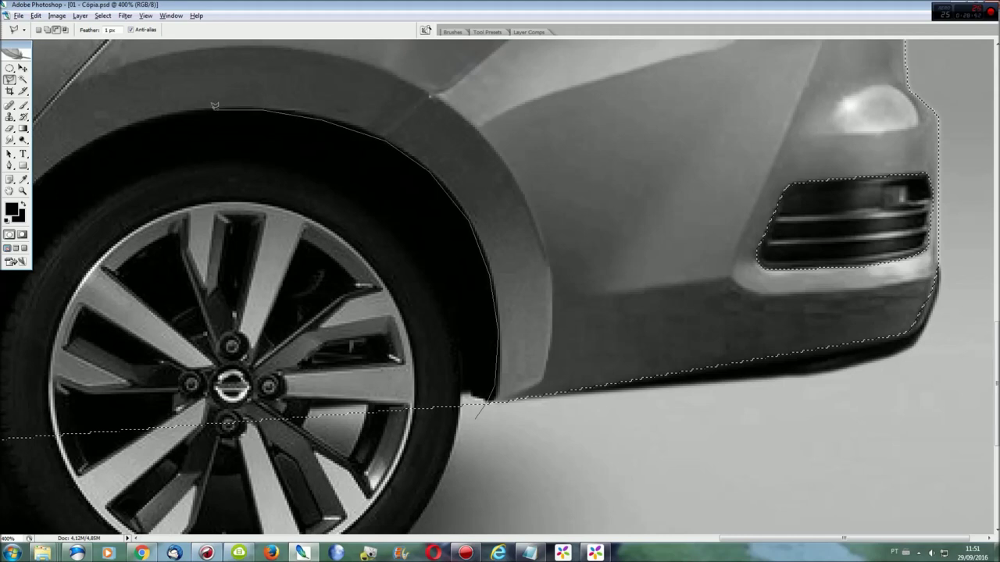
click(156, 114)
scroll(156, 114, left, 5)
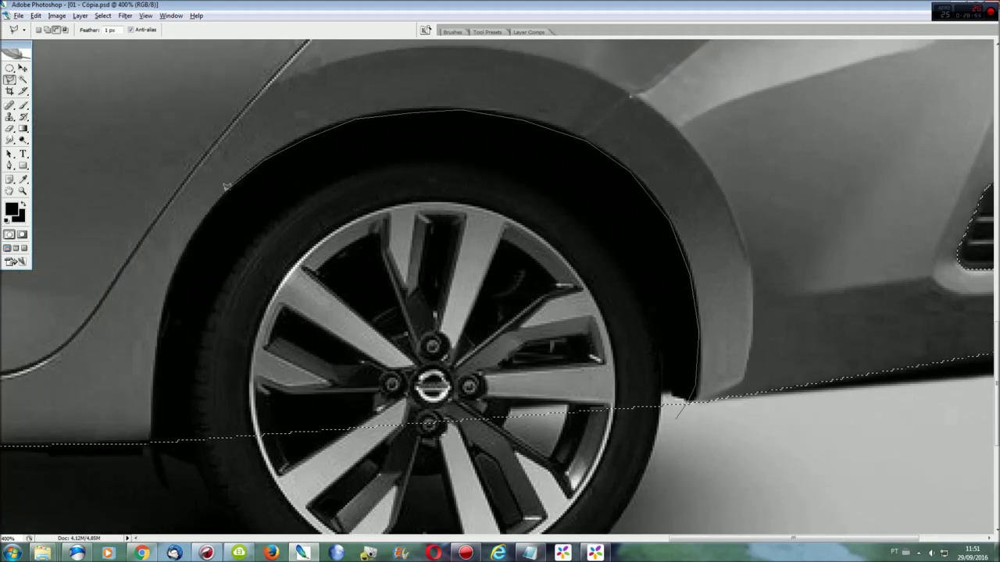
click(166, 297)
click(155, 465)
double_click(486, 468)
scroll(585, 480, left, 10)
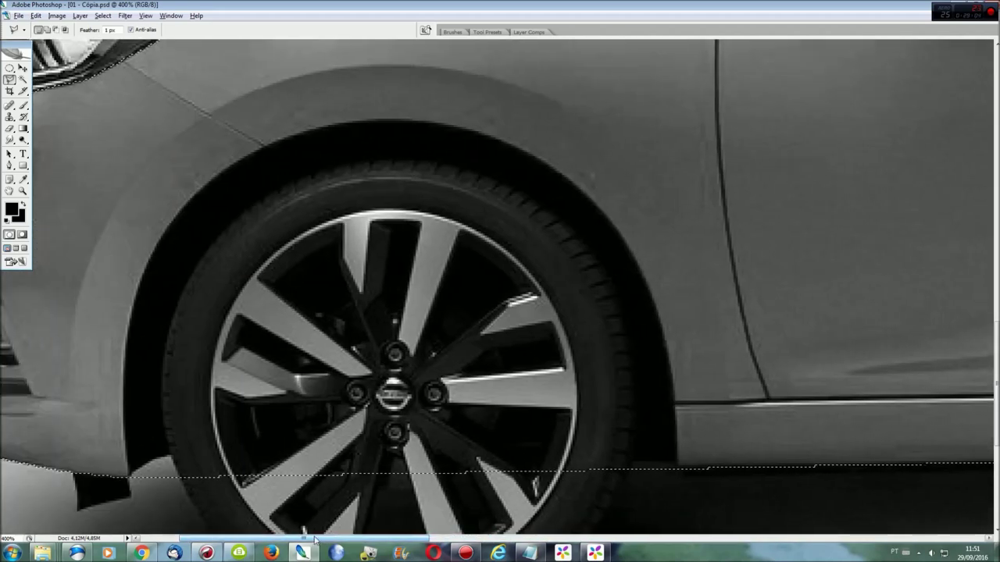
Step: Outline the front wheel arch, then begin outlining around the fog lamp
click(684, 497)
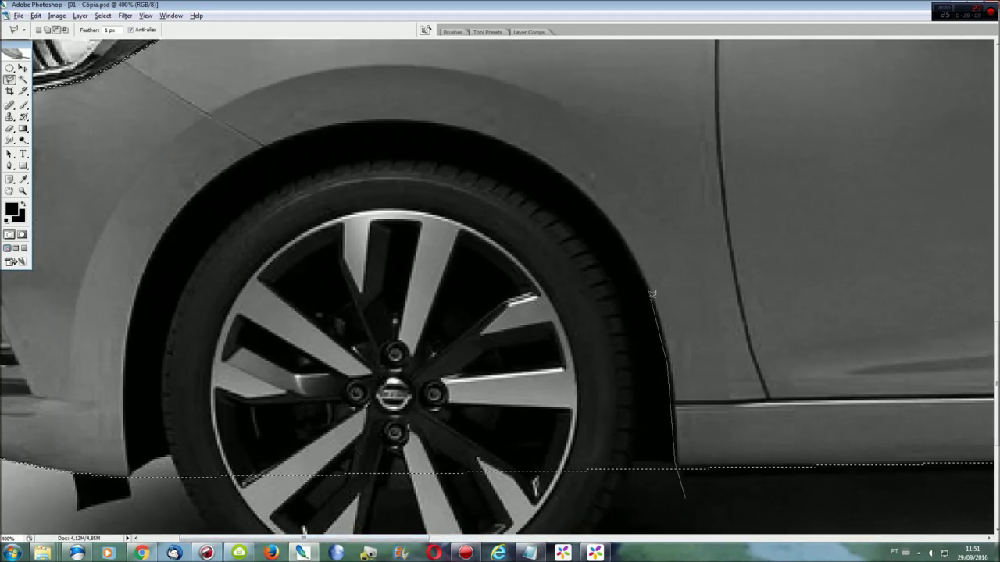
click(617, 233)
click(576, 181)
click(511, 146)
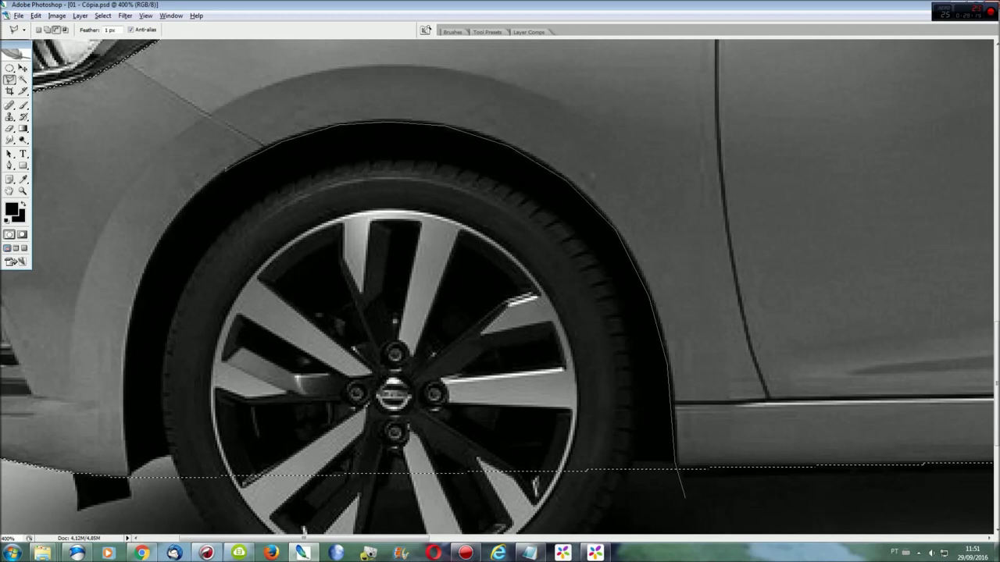
click(156, 236)
click(130, 312)
click(125, 383)
click(129, 474)
scroll(164, 307, left, 5)
click(51, 292)
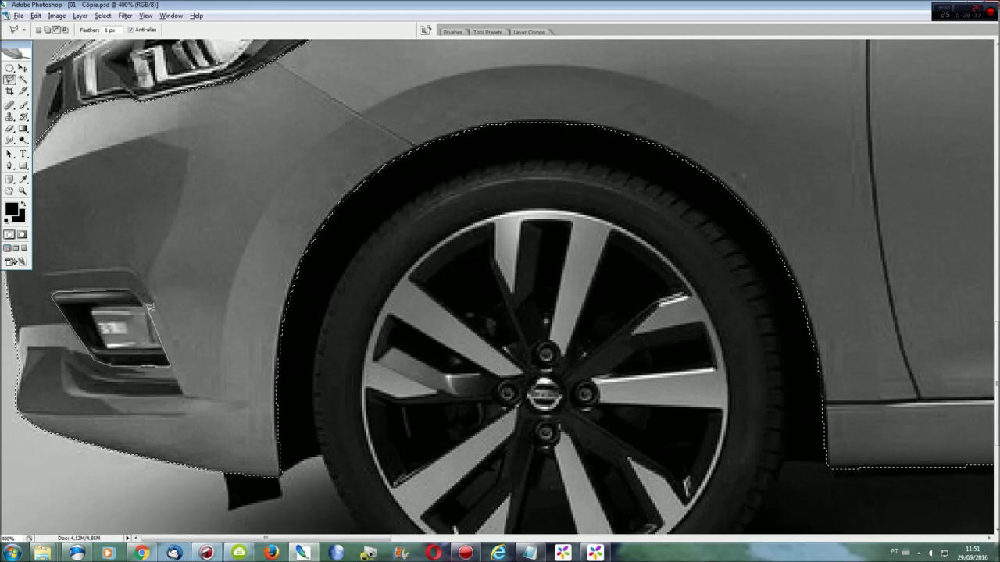
scroll(127, 285, up, 10)
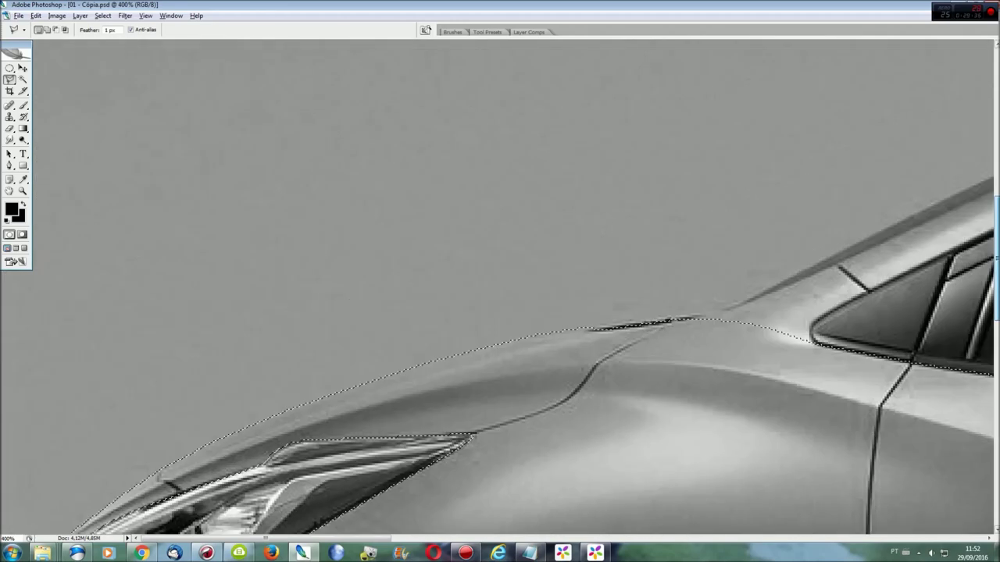
Step: Add the door handle and mirror base to the selection
drag(356, 541, 446, 541)
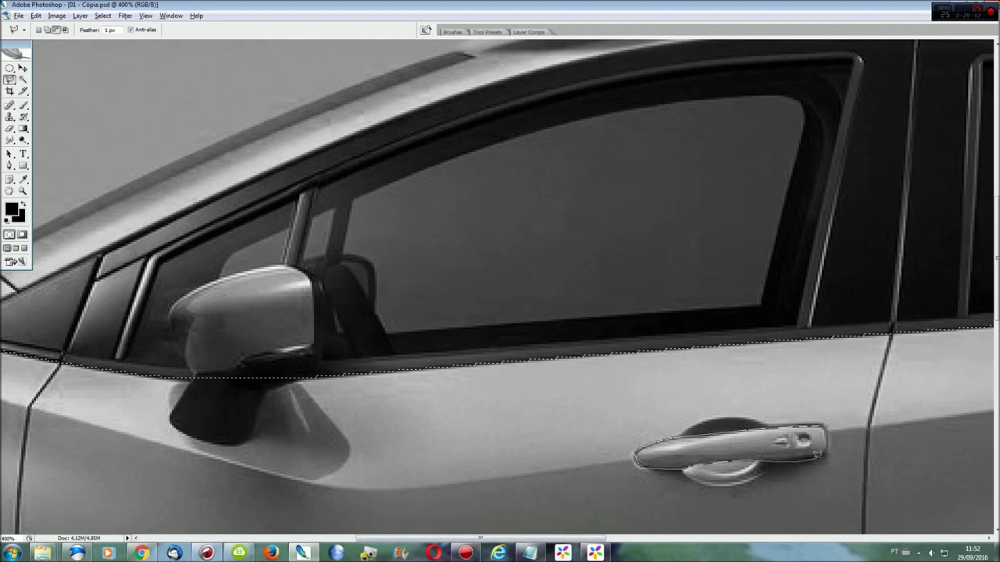
click(829, 426)
scroll(624, 414, up, 1)
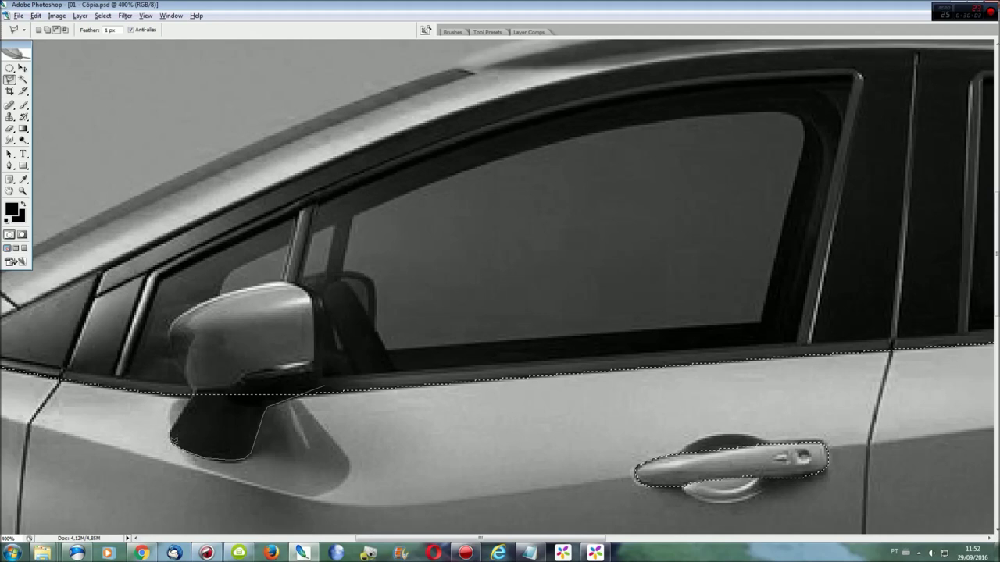
double_click(200, 378)
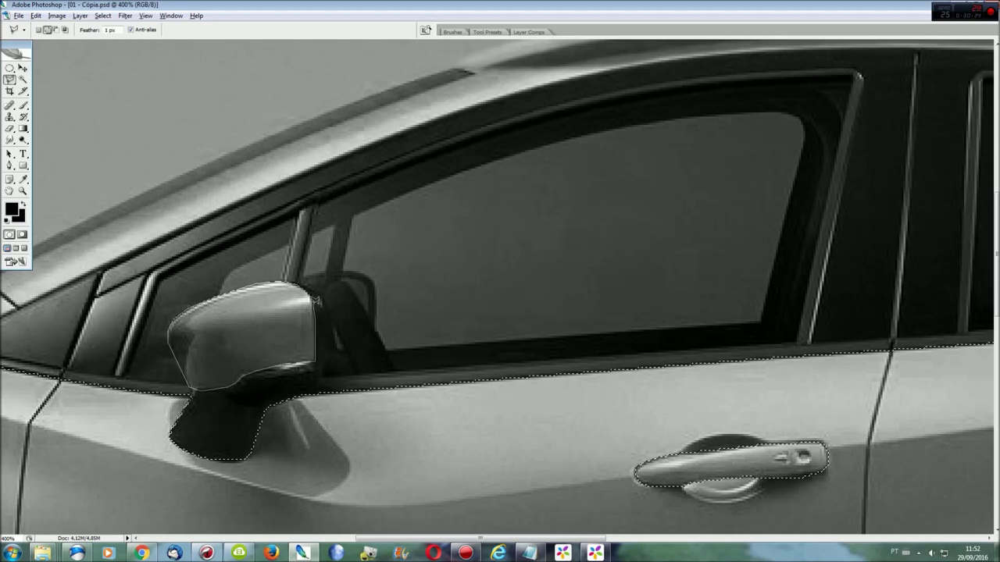
Step: Trace the outline forward along the roof rail and roof edge
drag(598, 538, 843, 538)
scroll(814, 382, up, 2)
scroll(815, 382, up, 2)
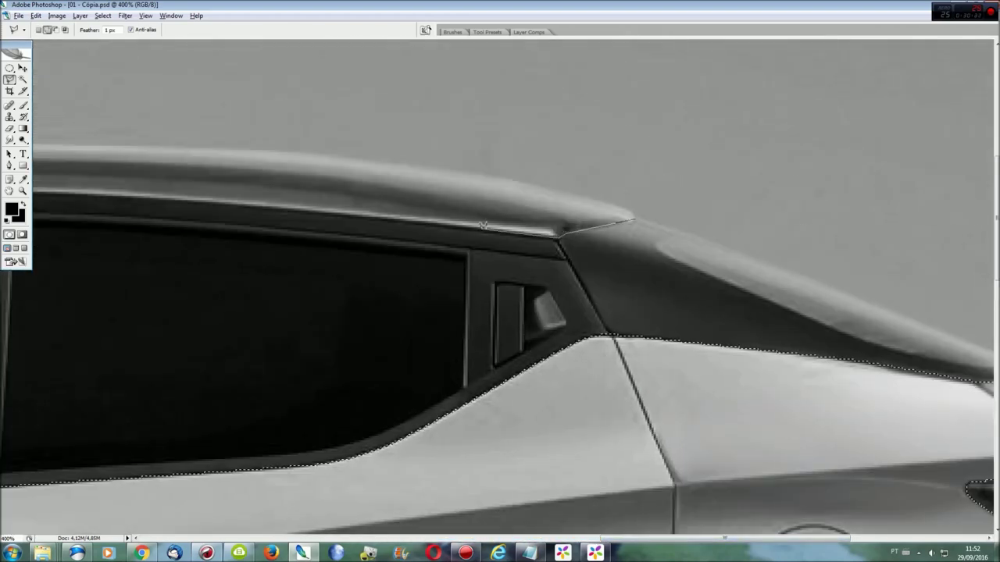
drag(67, 219, 753, 192)
click(681, 194)
click(547, 191)
click(403, 188)
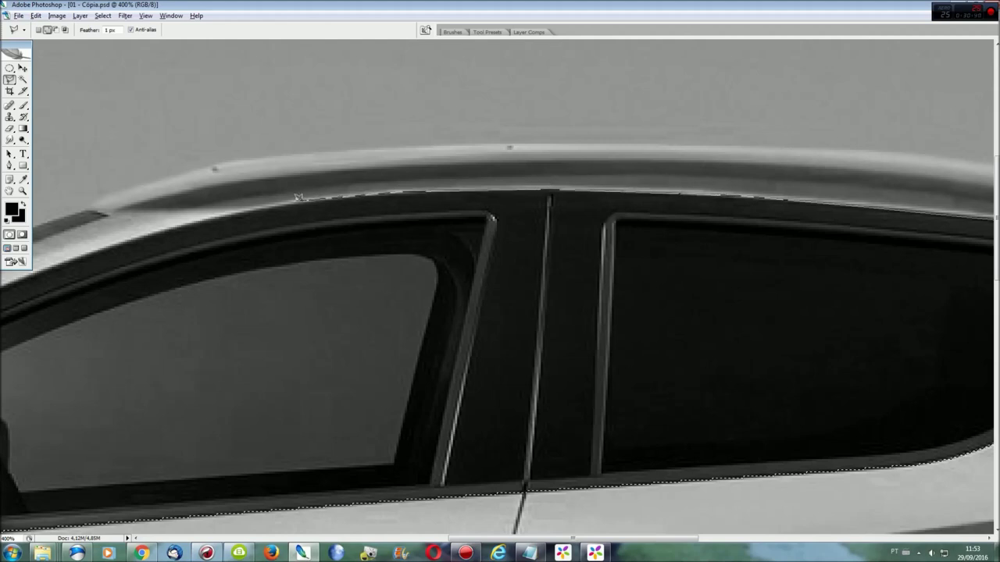
click(254, 204)
Step: Bring the outline back along the roof top and close it into the selection
click(173, 172)
click(214, 166)
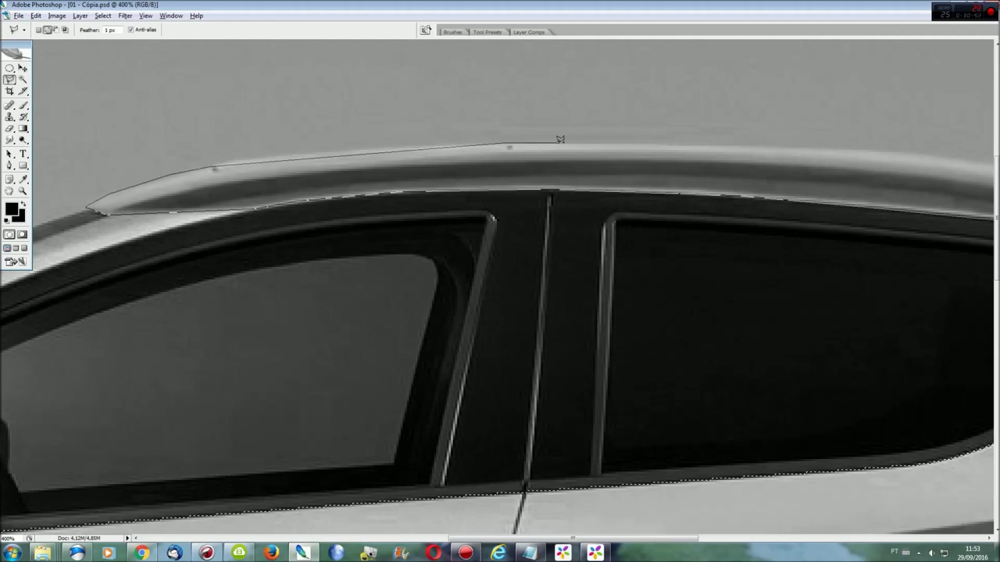
scroll(749, 145, right, 5)
click(509, 154)
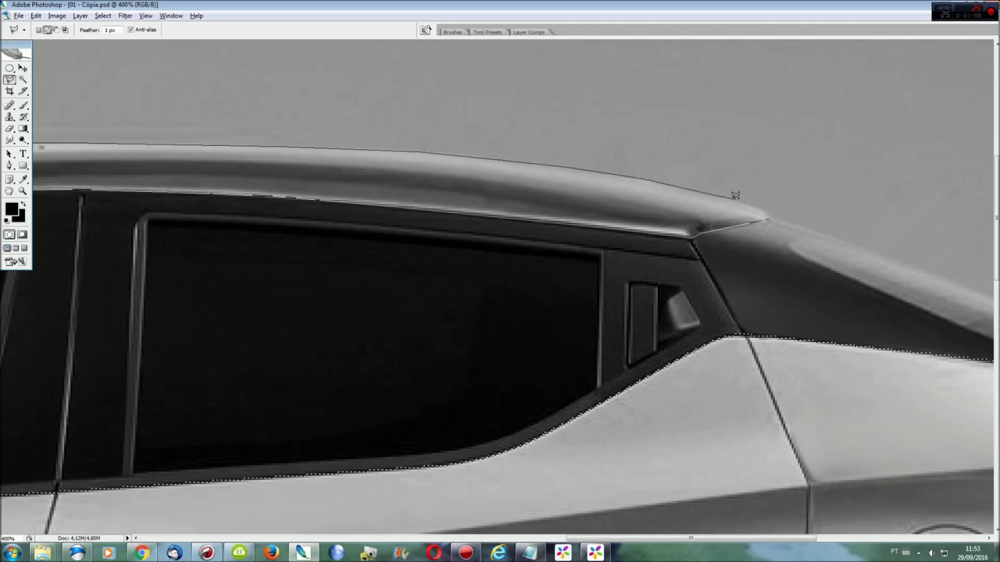
double_click(768, 209)
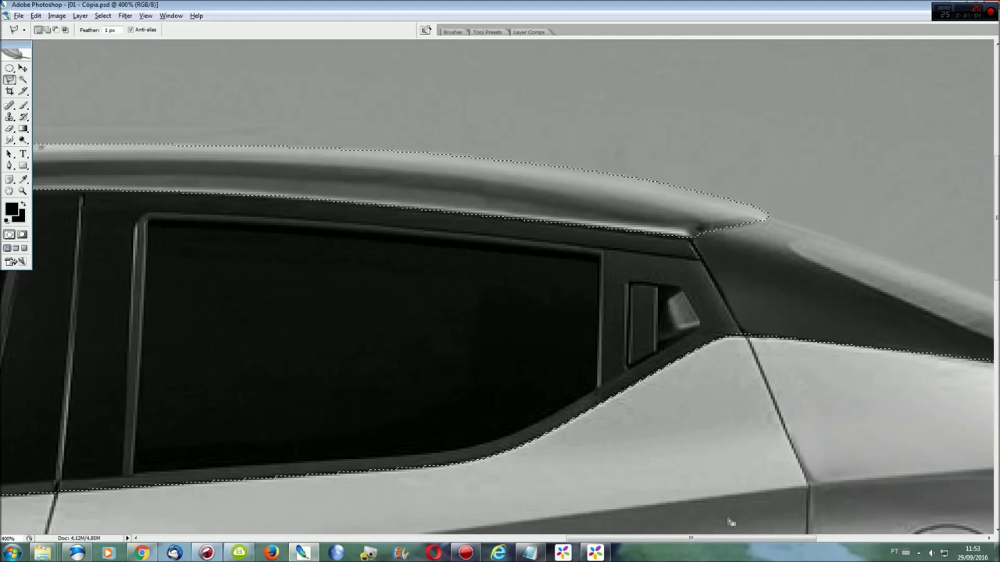
scroll(764, 117, left, 5)
Step: Subtract the strip above the front roof with Alt, then fit the car on screen
key(alt)
click(958, 144)
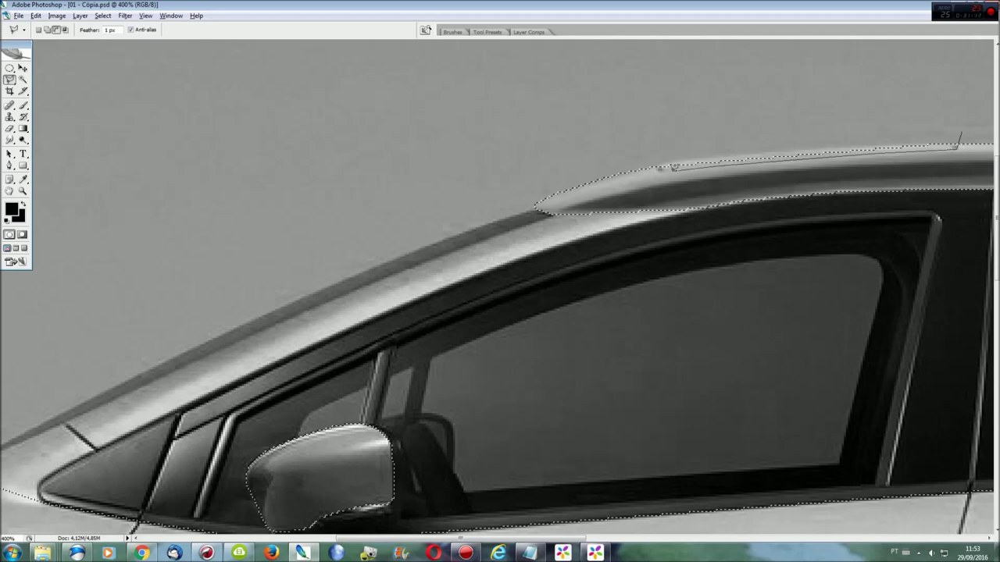
click(656, 160)
double_click(848, 123)
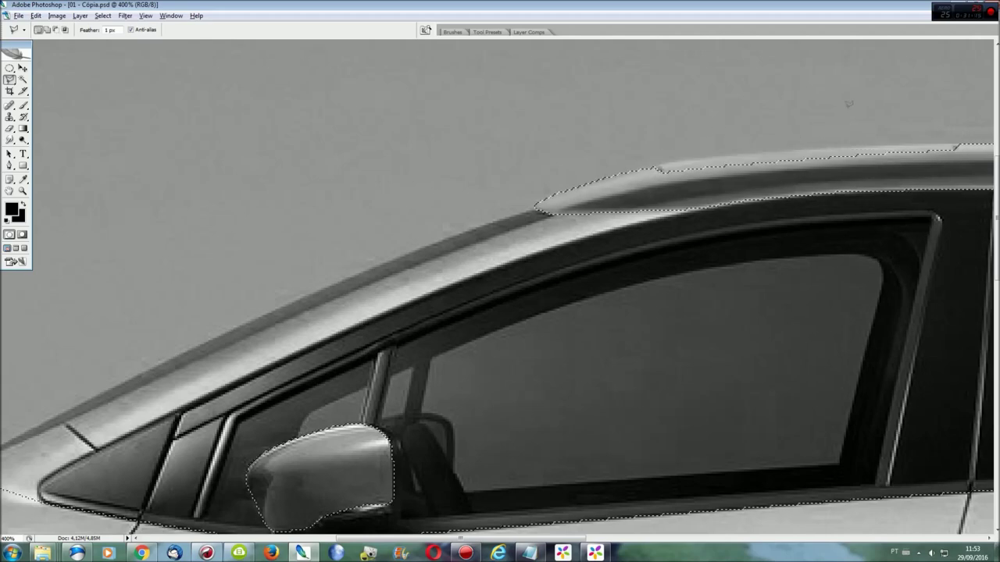
key(ctrl+0)
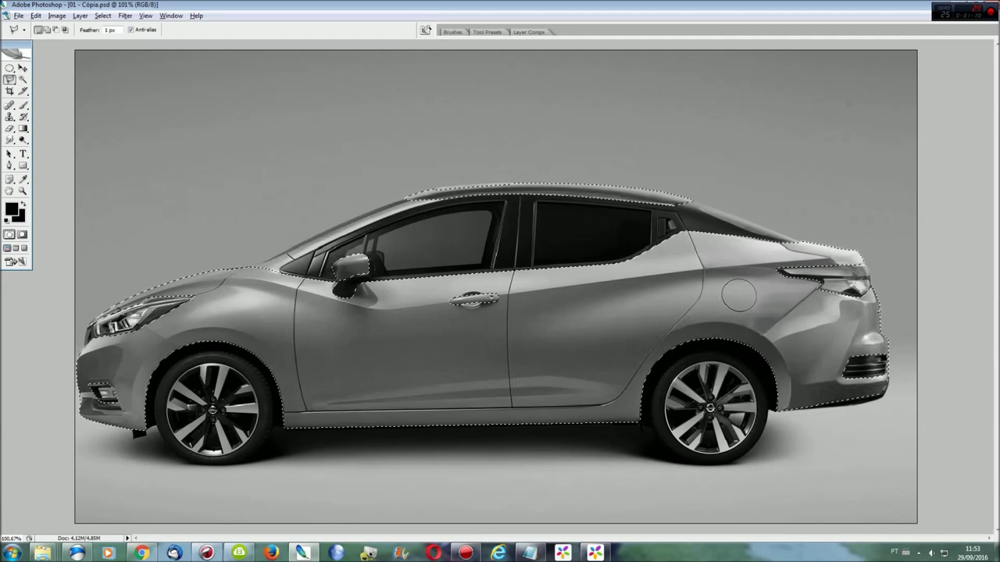
Step: Save the car body selection as 'Carro'
click(103, 15)
click(132, 187)
text(Carro)
key(Return)
Step: Add a Color Balance adjustment layer shifting the body red, then start a Hue/Saturation layer
click(81, 16)
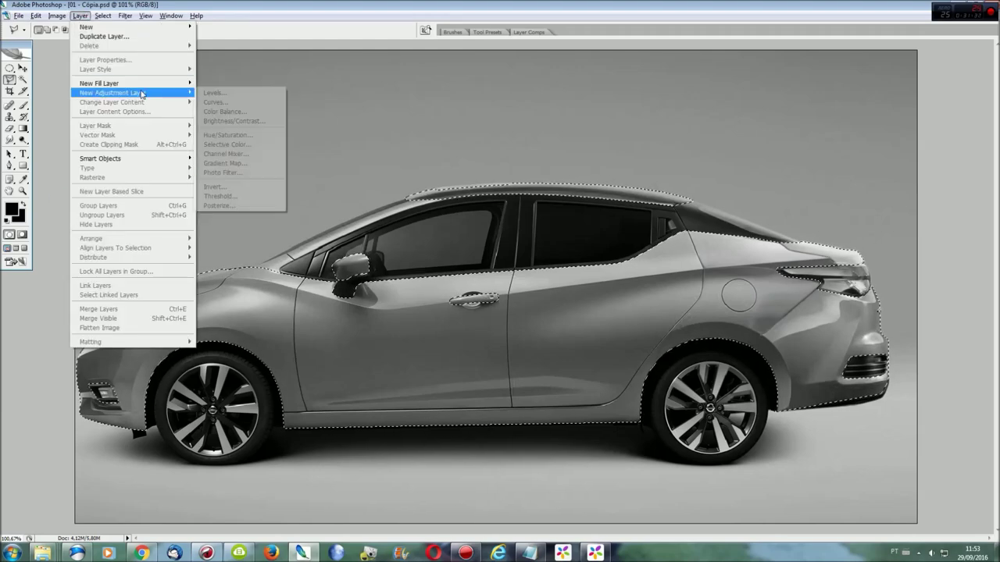
click(230, 112)
click(578, 177)
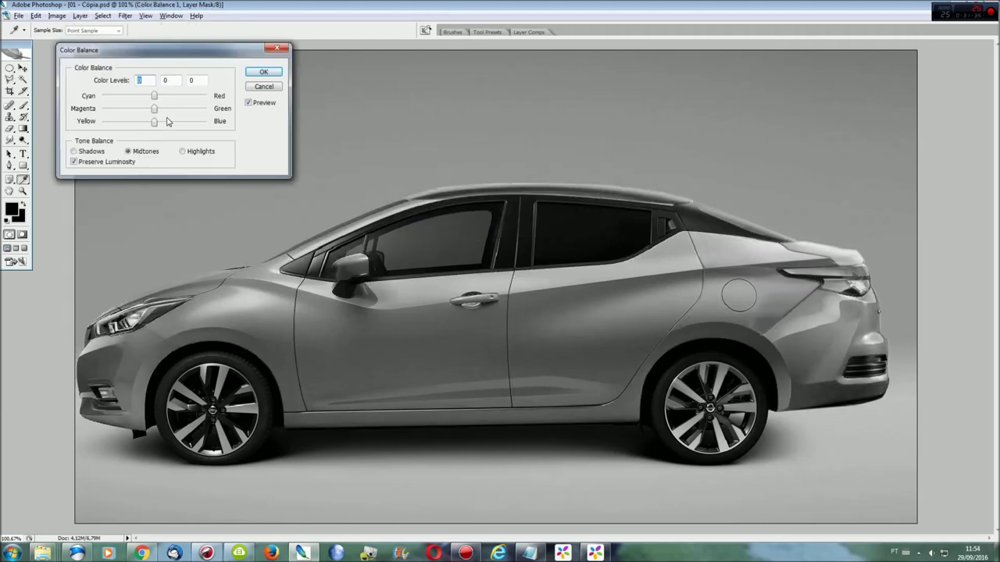
drag(154, 95, 330, 89)
click(263, 71)
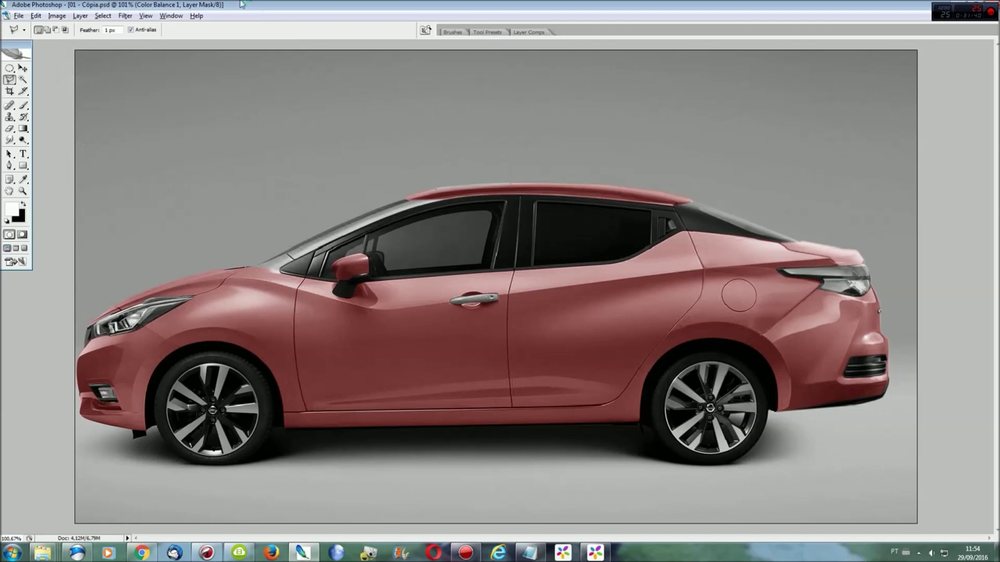
click(102, 16)
mouse_move(112, 93)
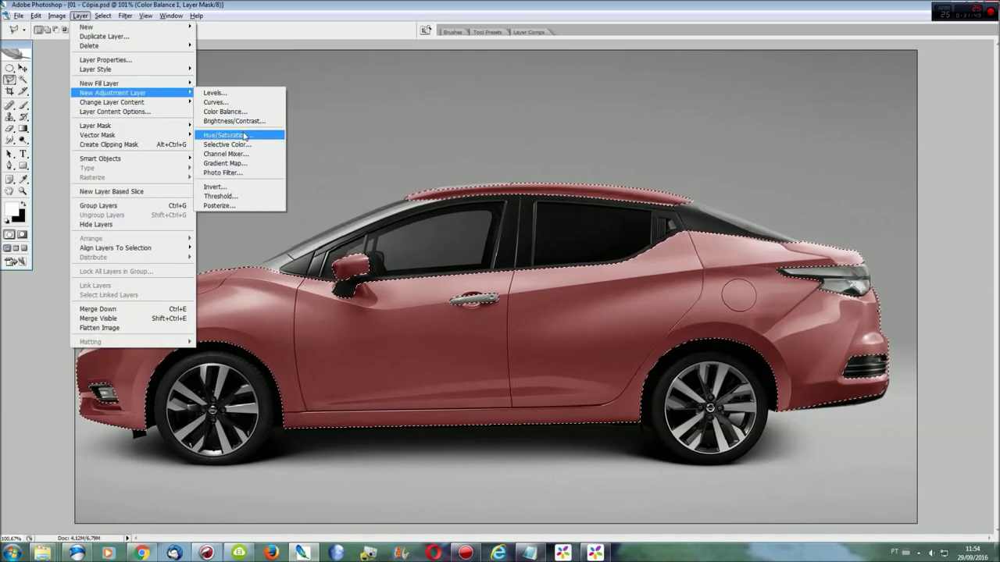
click(281, 136)
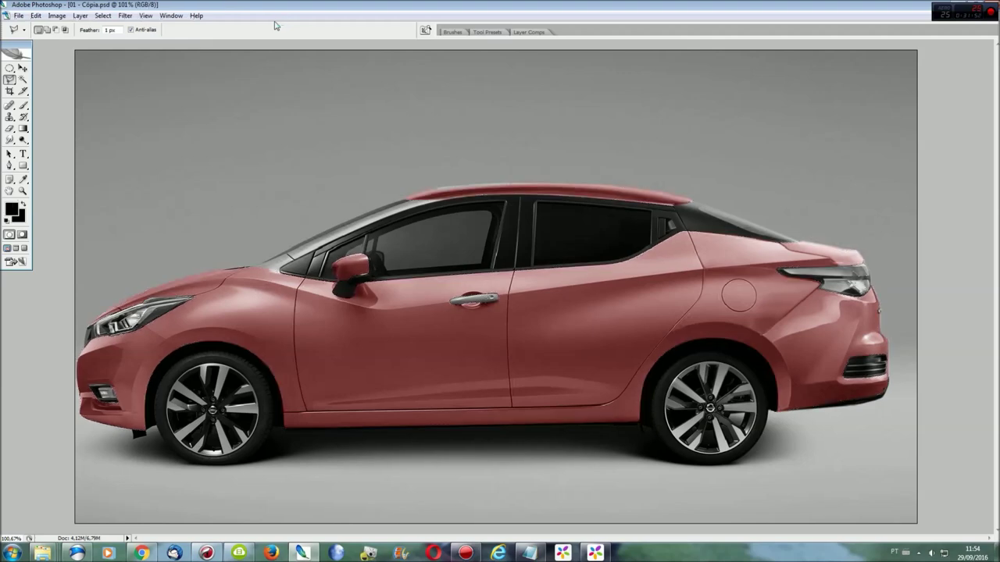
Step: Remove the roof from the selection and lower the body's lightness with Hue/Saturation
click(830, 208)
click(334, 222)
click(334, 178)
click(830, 178)
double_click(835, 185)
key(ctrl+u)
mouse_move(155, 155)
mouse_down()
mouse_move(125, 155)
mouse_move(137, 155)
mouse_up()
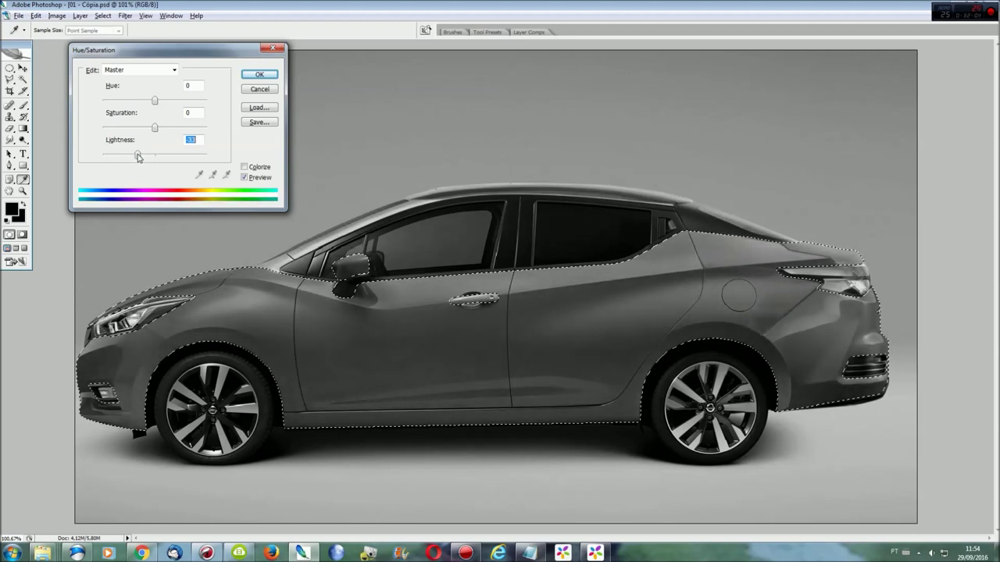
click(259, 74)
Step: Add a Levels adjustment layer darkening the body's midtones slightly
click(80, 15)
click(281, 97)
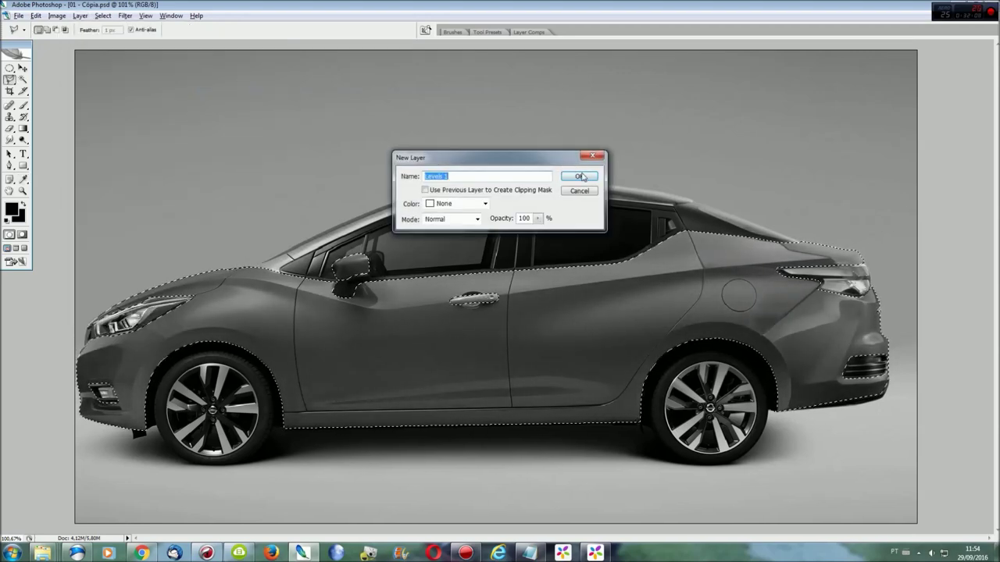
click(575, 172)
mouse_move(146, 155)
mouse_down()
mouse_move(156, 154)
mouse_move(144, 156)
mouse_move(150, 162)
mouse_up()
click(243, 75)
Step: Reload the Carro selection and add a Color Balance layer with midtones at Red +100
click(103, 16)
click(145, 177)
click(547, 184)
click(500, 227)
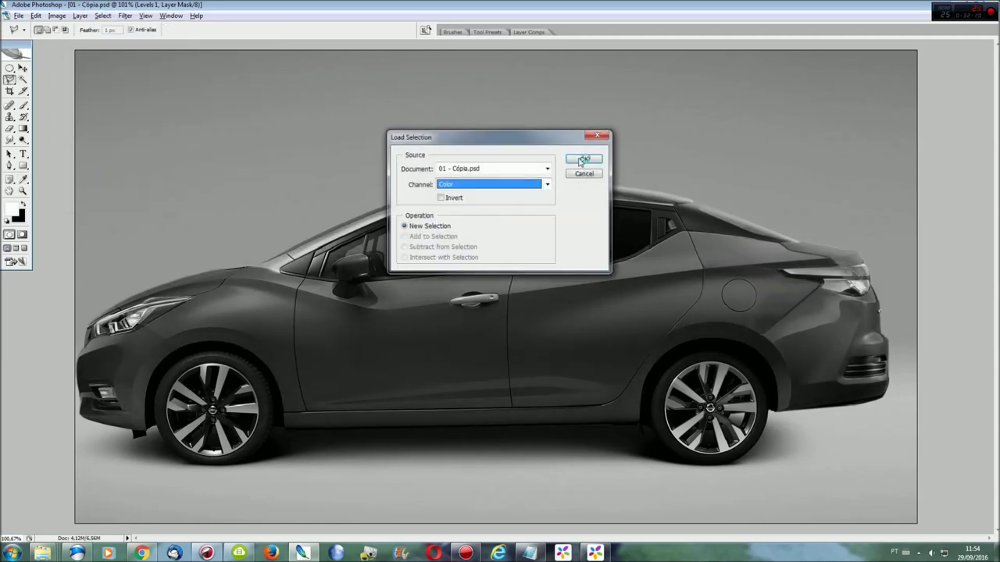
click(584, 159)
click(81, 16)
click(250, 113)
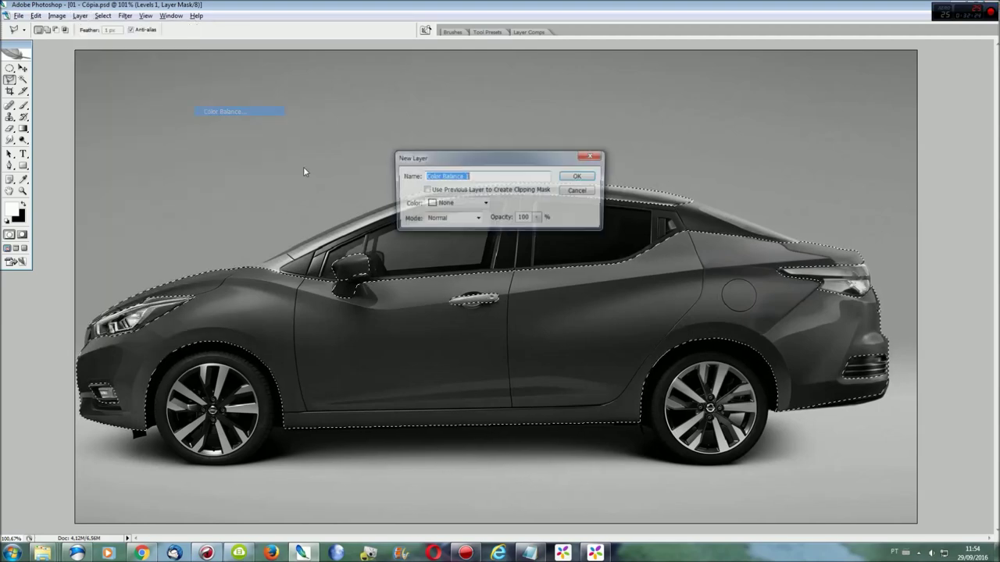
click(583, 170)
drag(156, 96, 358, 75)
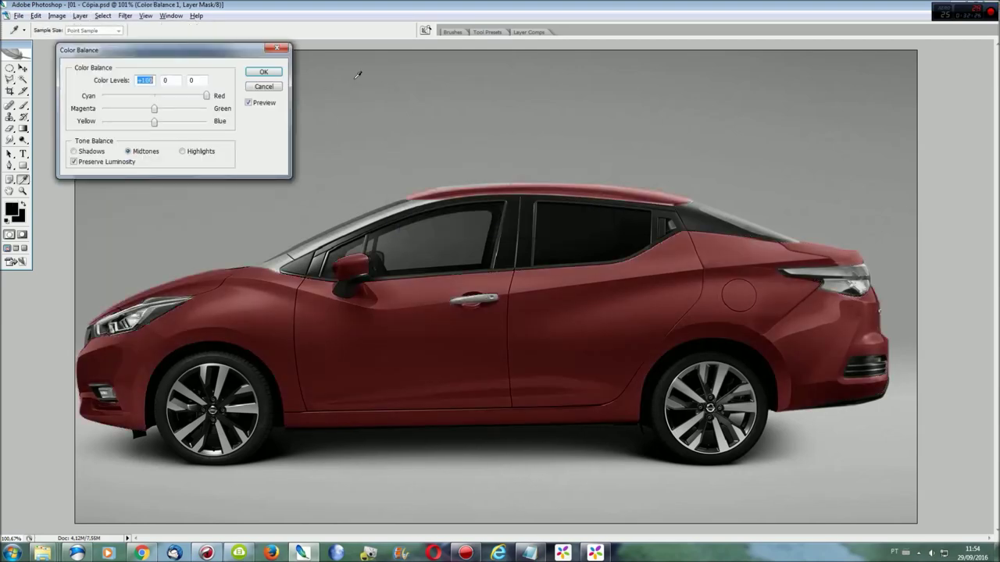
click(265, 74)
Step: Reload the selection and add a second Color Balance layer at Red +100
click(102, 16)
click(100, 45)
click(81, 16)
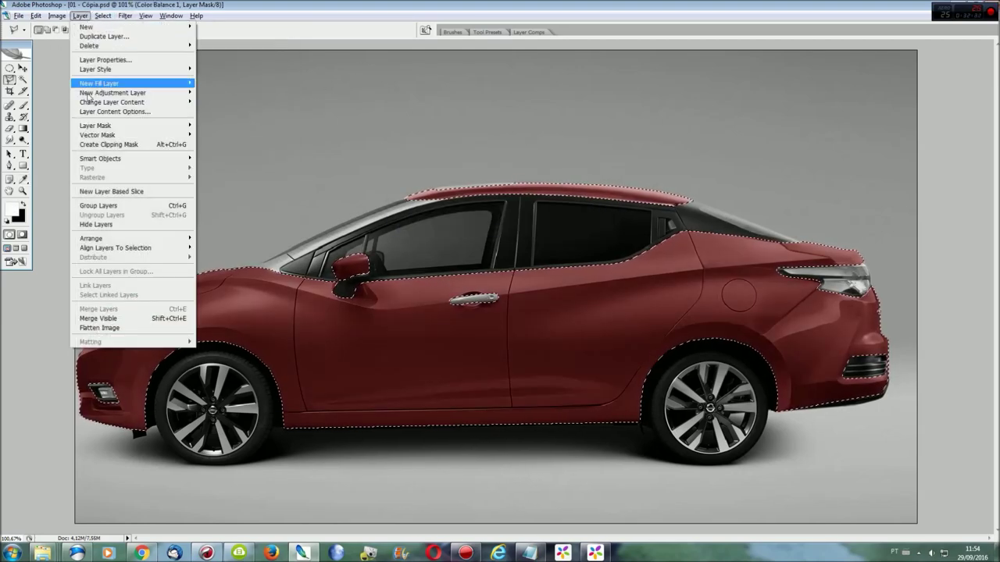
mouse_move(113, 92)
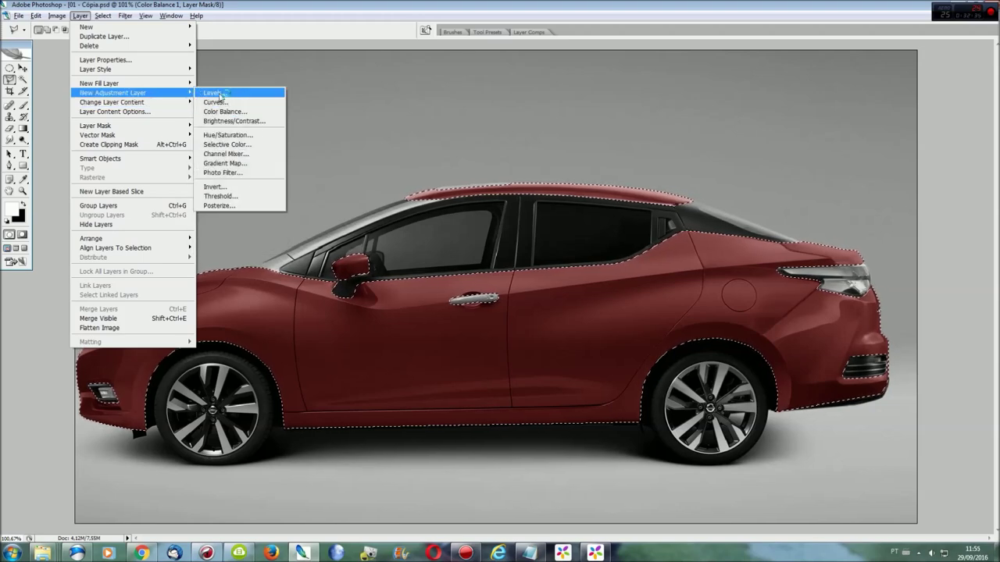
click(225, 112)
key(Return)
drag(157, 96, 299, 88)
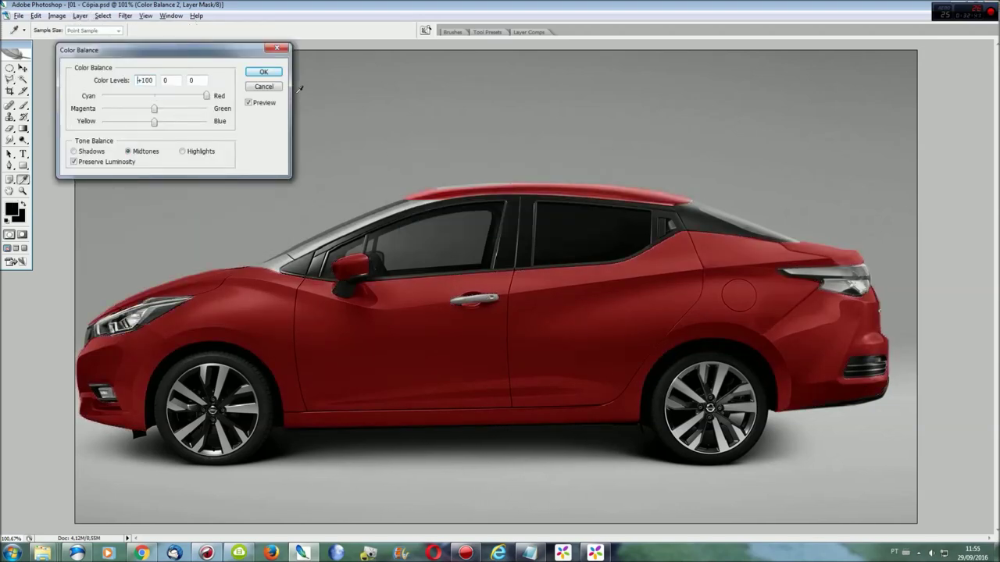
click(264, 72)
Step: Reload the selection and add a Levels layer with midtones at 0.90
click(102, 16)
click(113, 45)
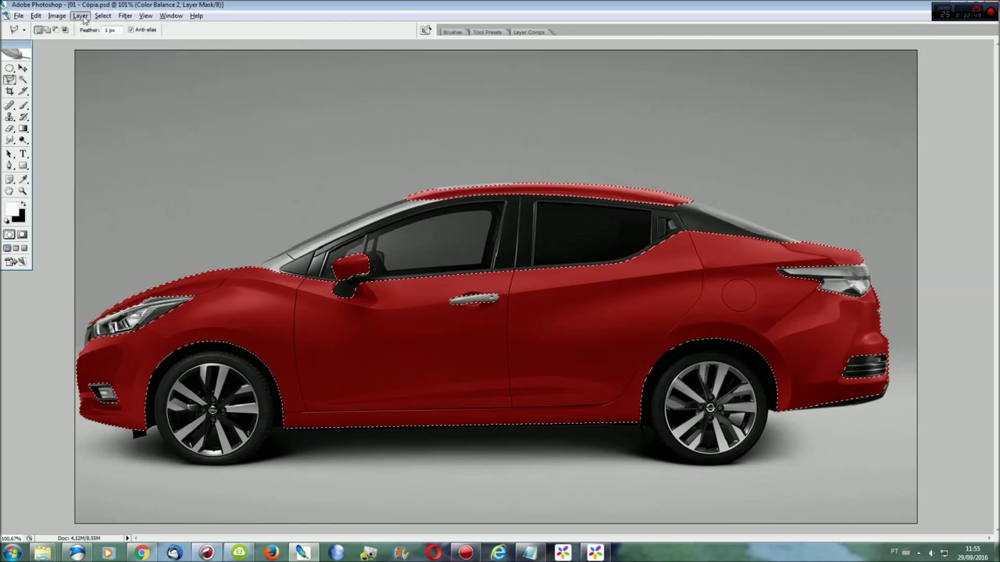
click(81, 16)
click(234, 96)
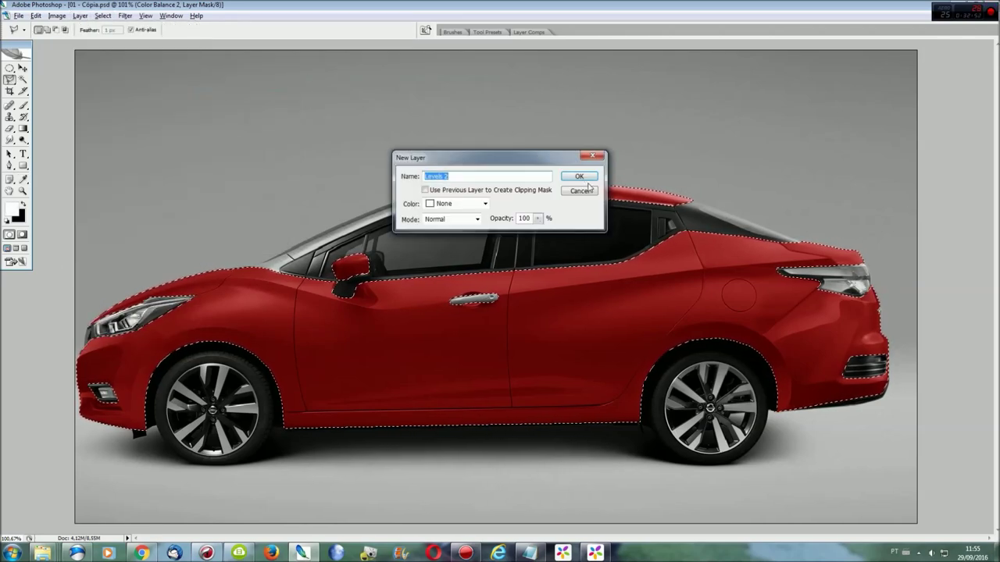
click(579, 176)
drag(140, 156, 147, 153)
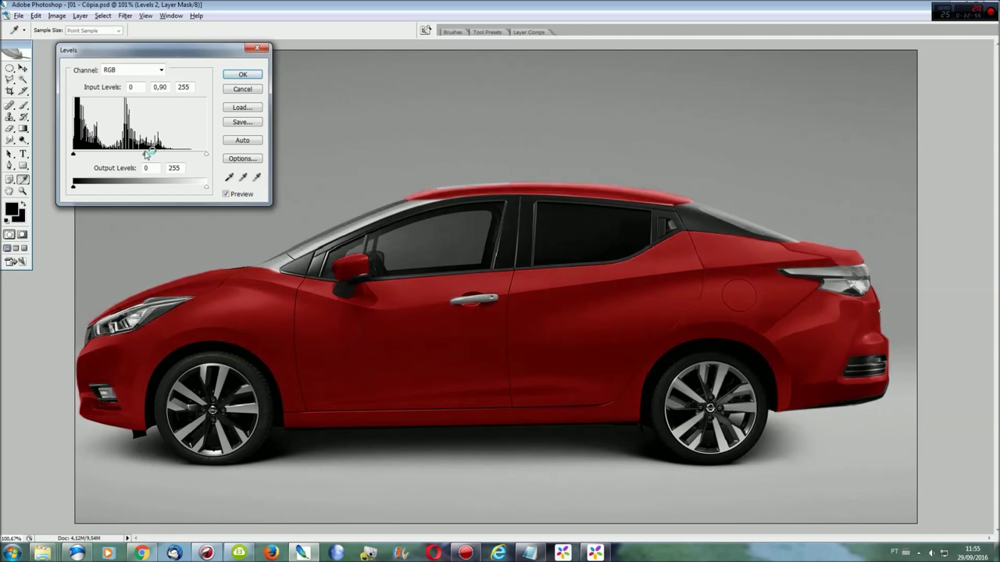
click(242, 75)
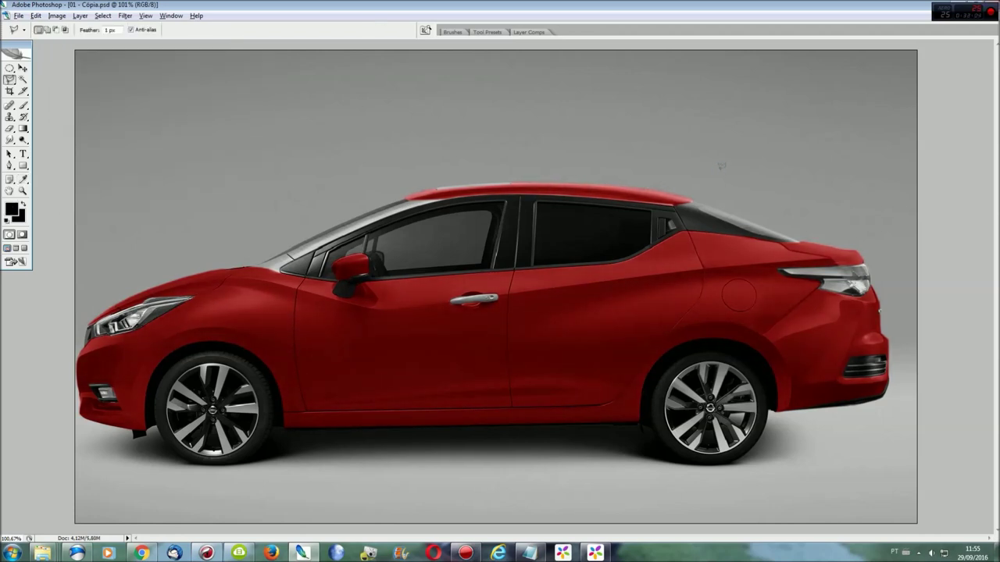
Step: Zoom in and select the silver A-pillar strip with the Polygonal Lasso
key(ctrl+plus)
key(ctrl+plus)
key(ctrl+plus)
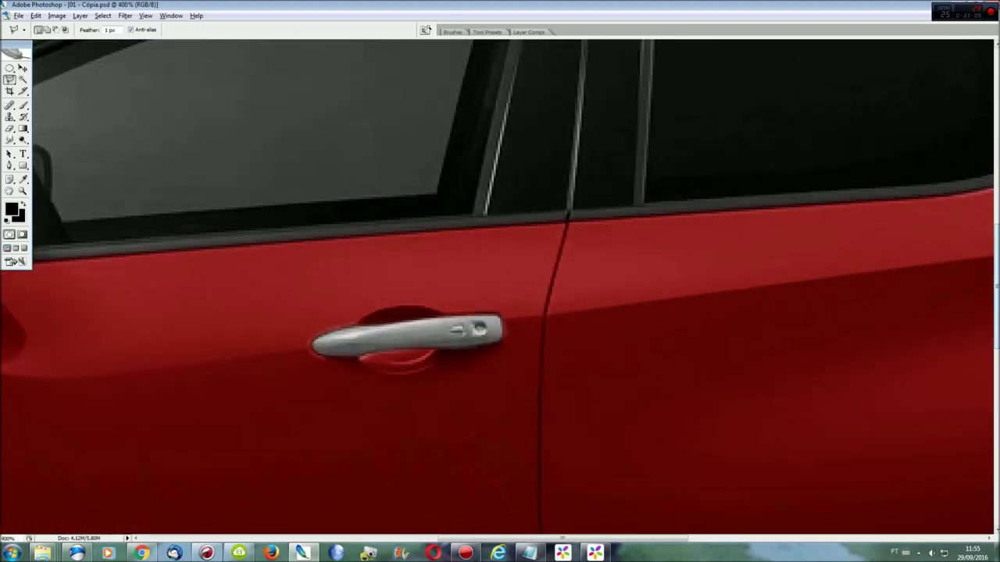
drag(312, 47, 735, 209)
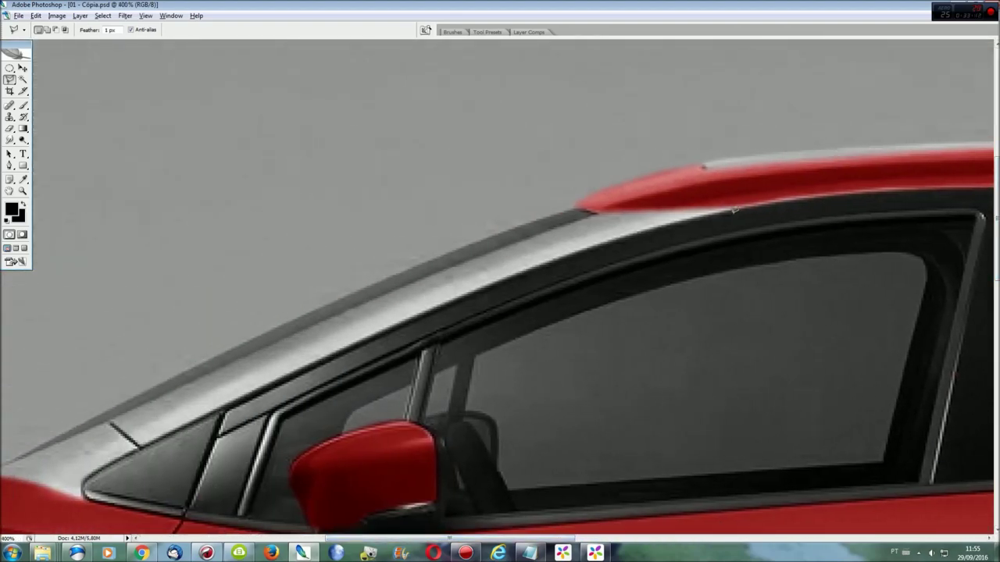
click(731, 204)
click(593, 210)
click(306, 323)
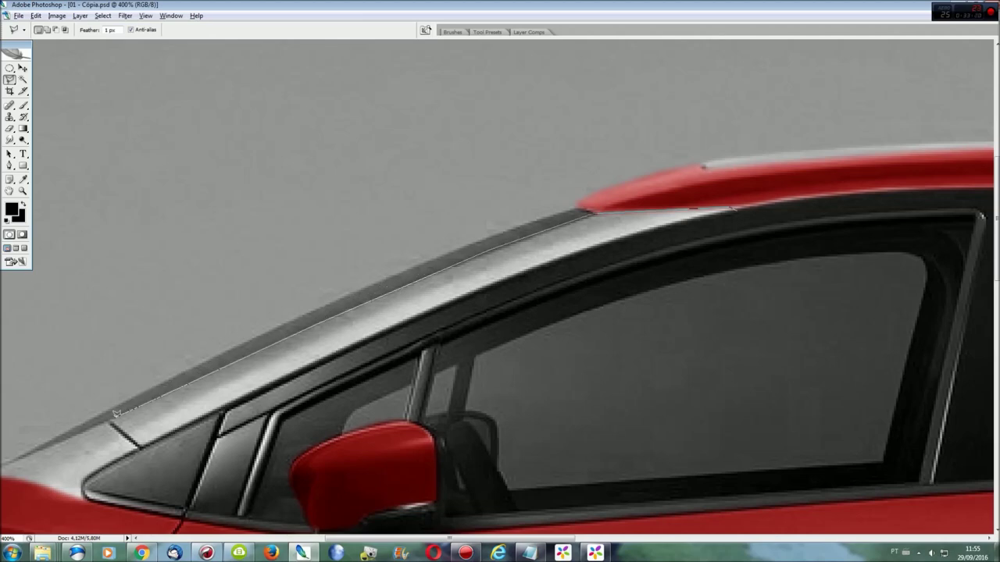
scroll(117, 437, left, 5)
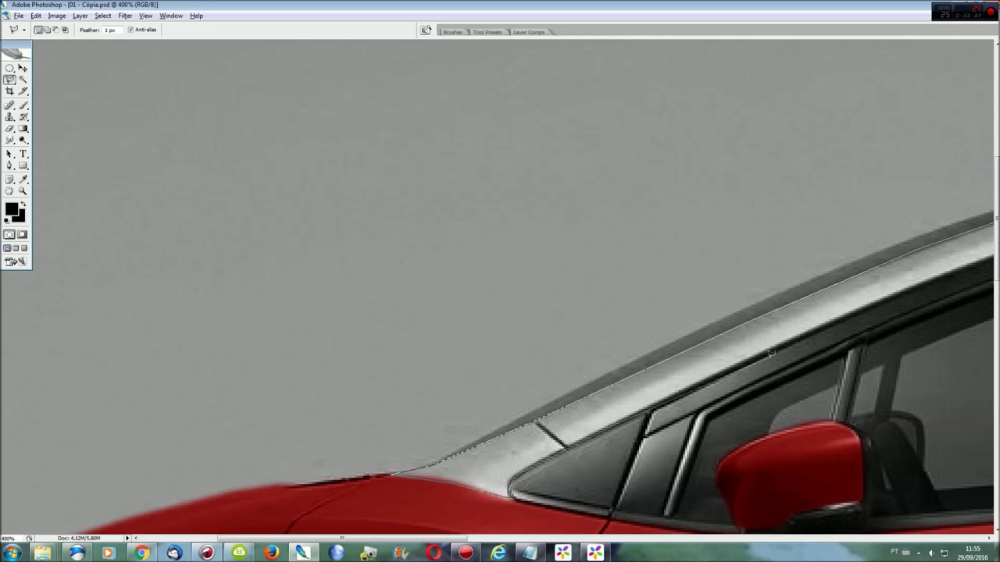
click(900, 291)
scroll(900, 291, right, 7)
key(space)
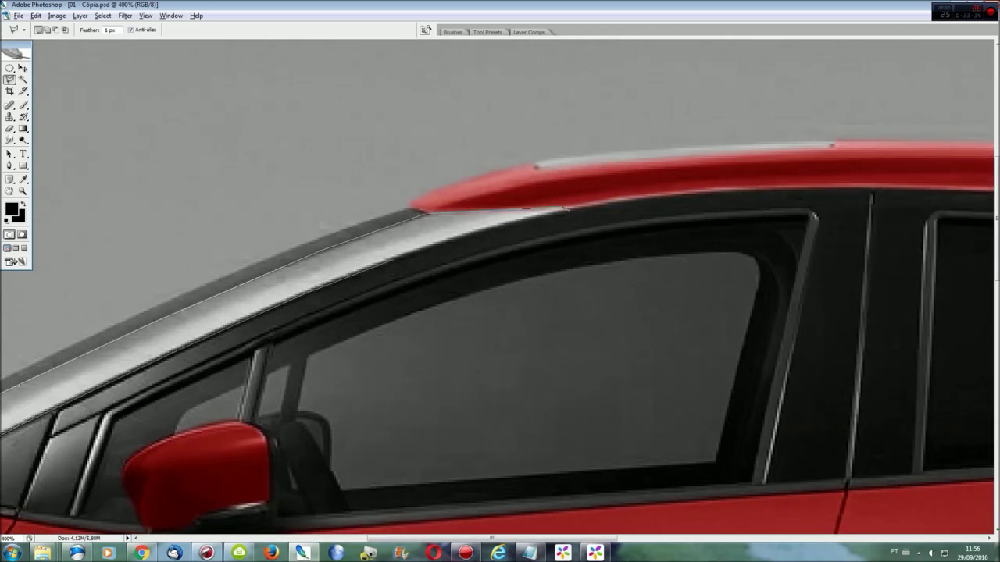
click(563, 208)
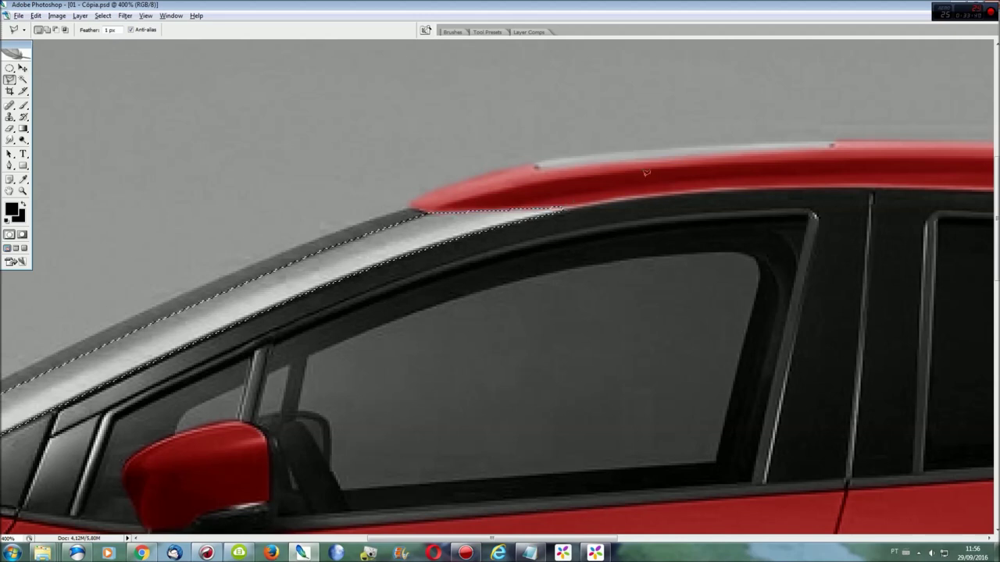
key(ctrl+0)
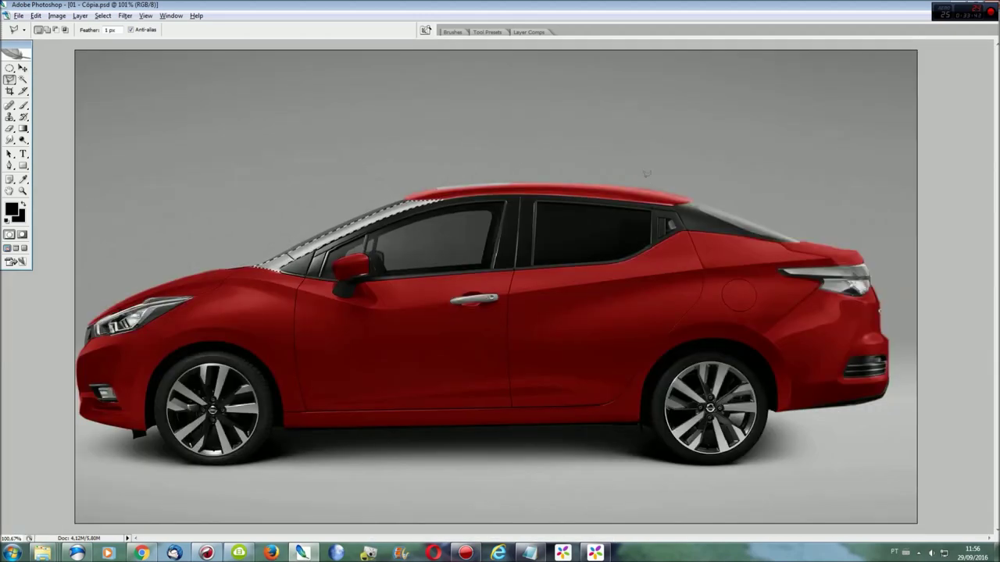
Step: Darken the pillar strip with Hue/Saturation Lightness −47
key(ctrl+u)
drag(154, 154, 132, 153)
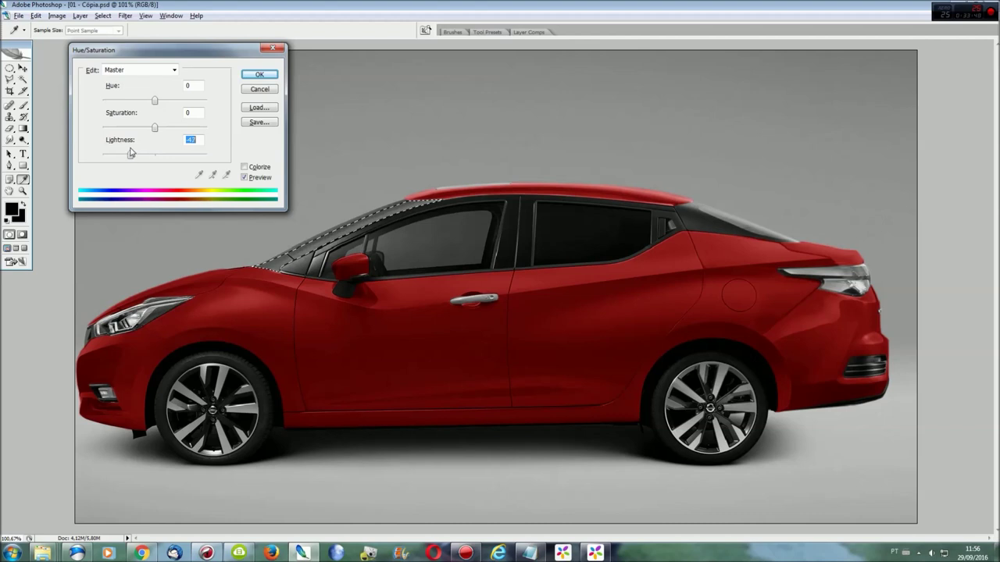
click(258, 74)
Step: Add a Levels adjustment layer pulling the pillar strip's midtones to 0.66
click(80, 16)
click(219, 93)
click(576, 174)
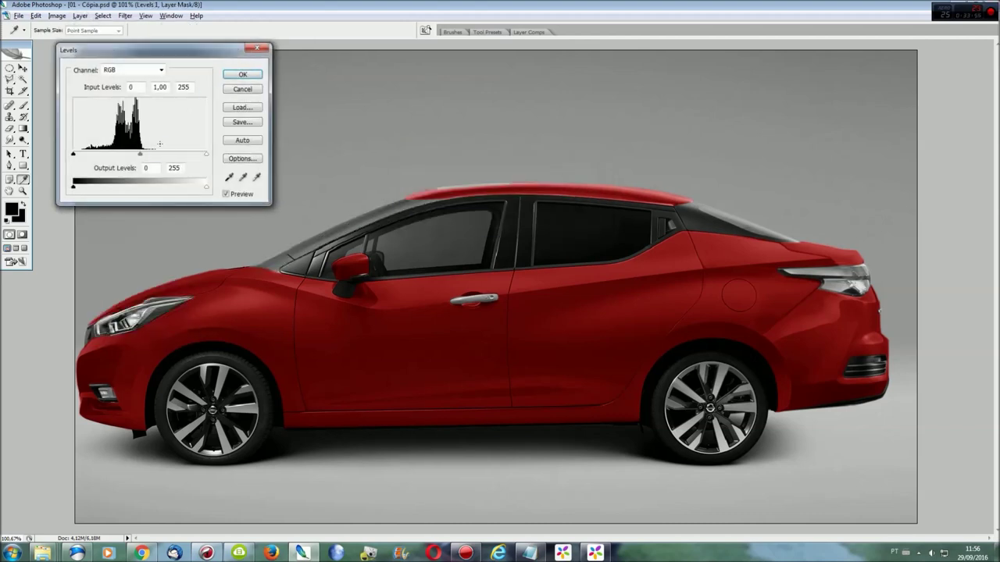
mouse_move(141, 155)
mouse_down()
mouse_move(187, 155)
mouse_move(167, 157)
mouse_up()
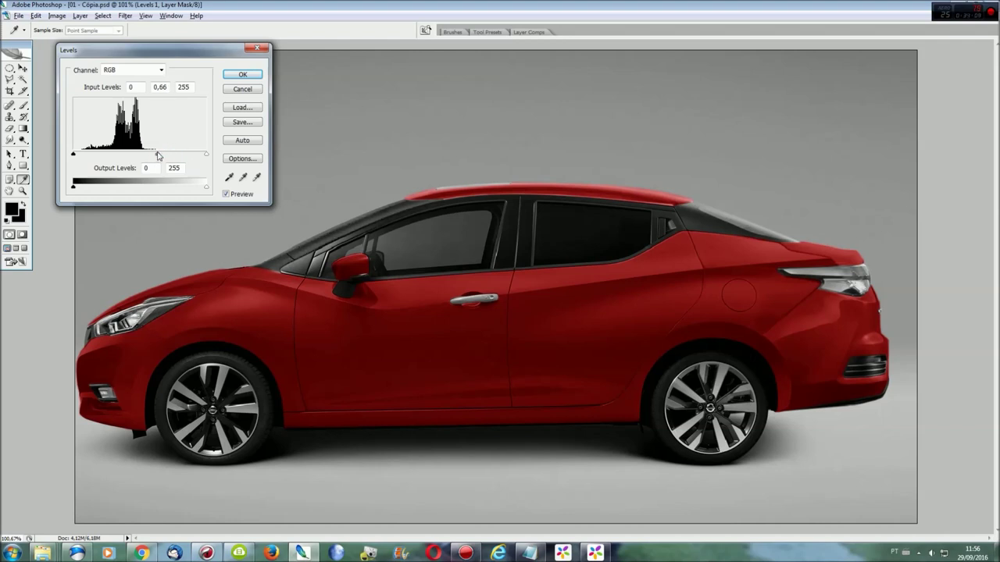
click(240, 75)
key(l)
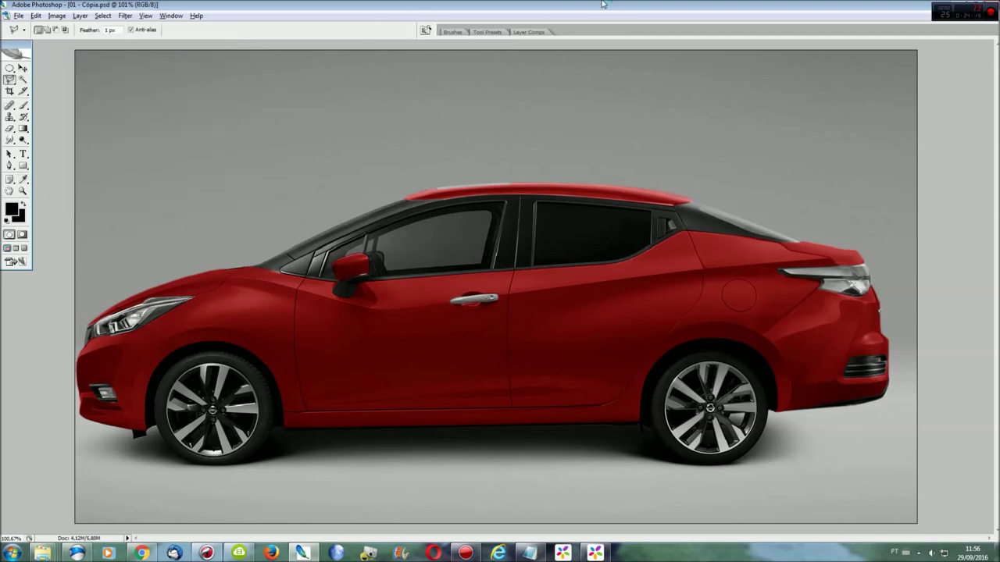
key(ctrl+plus)
key(ctrl+plus)
key(ctrl+plus)
Step: Trace a polygonal lasso outline around the dark trim strip beneath the side windows
drag(617, 539, 470, 542)
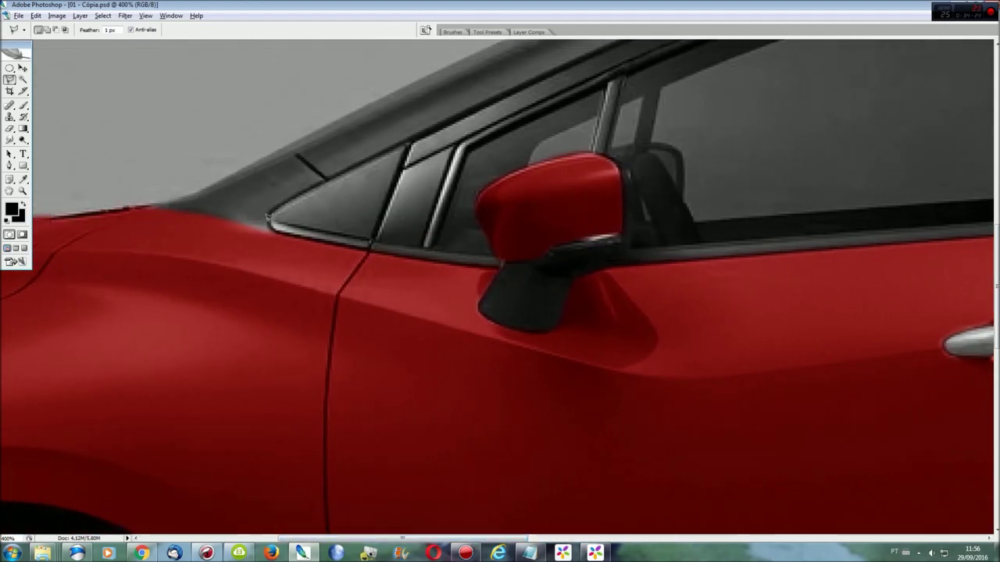
click(279, 227)
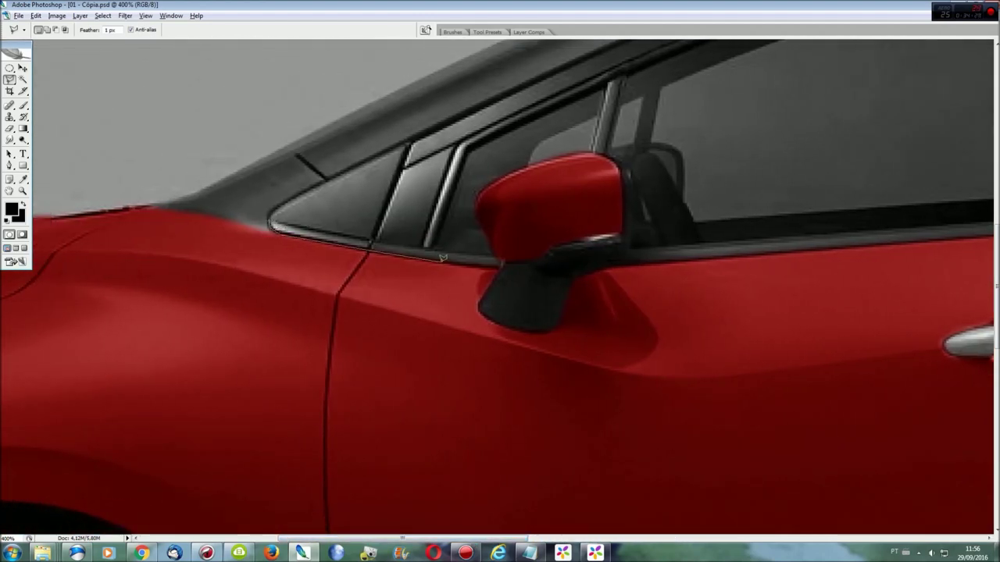
click(502, 264)
scroll(703, 262, right, 5)
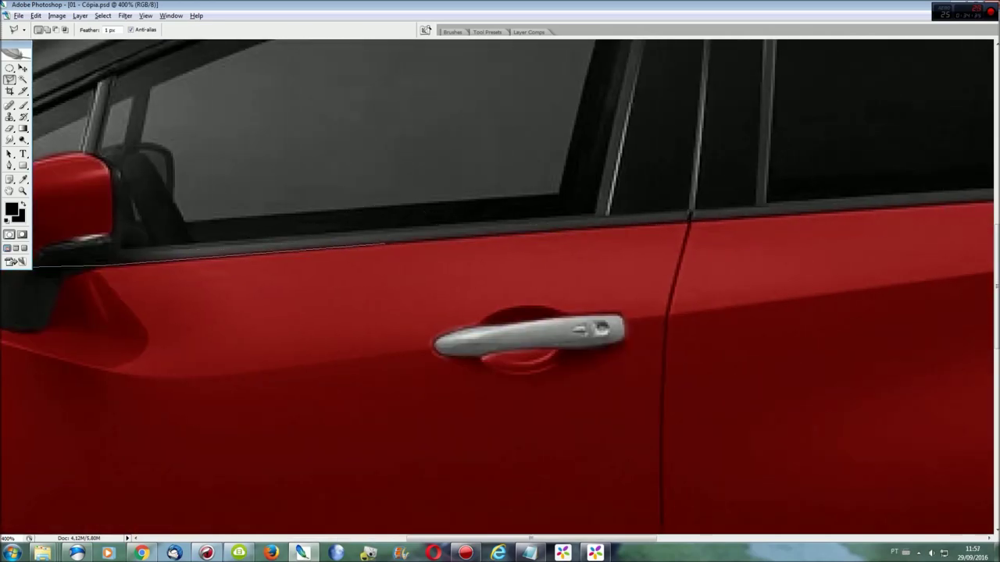
scroll(788, 217, right, 5)
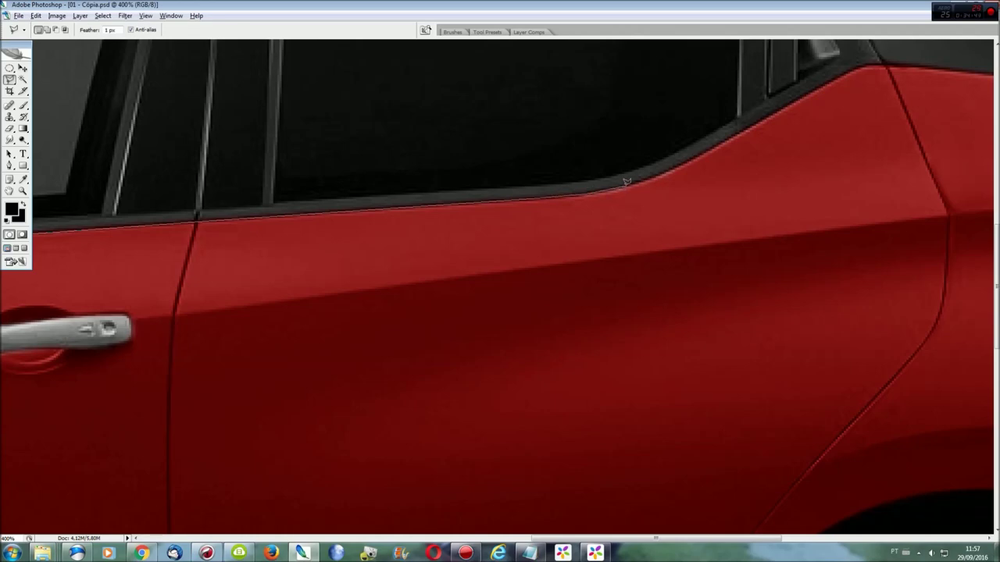
scroll(754, 121, up, 5)
scroll(754, 121, right, 3)
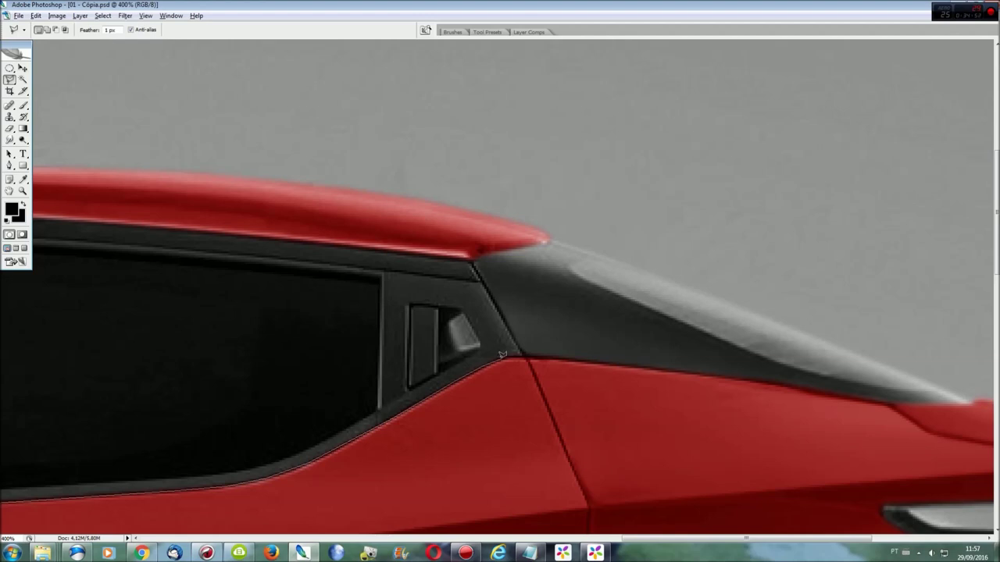
click(805, 382)
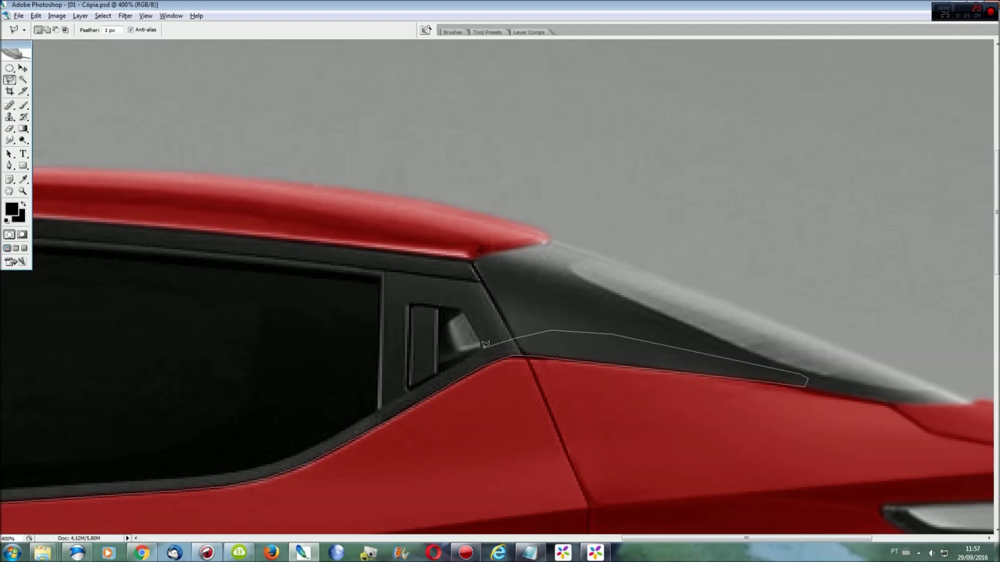
click(380, 407)
scroll(188, 472, left, 5)
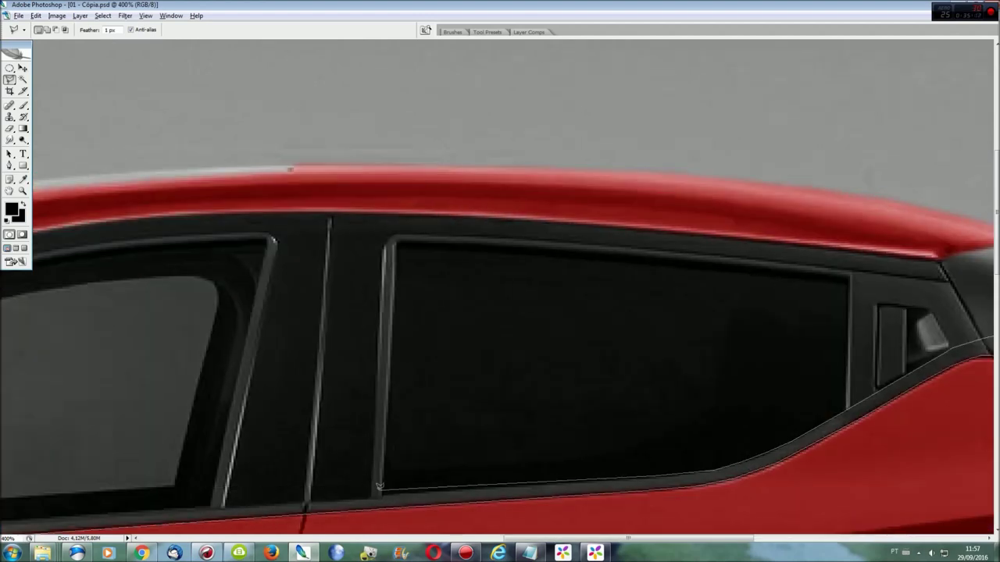
scroll(202, 504, left, 7)
scroll(202, 504, down, 6)
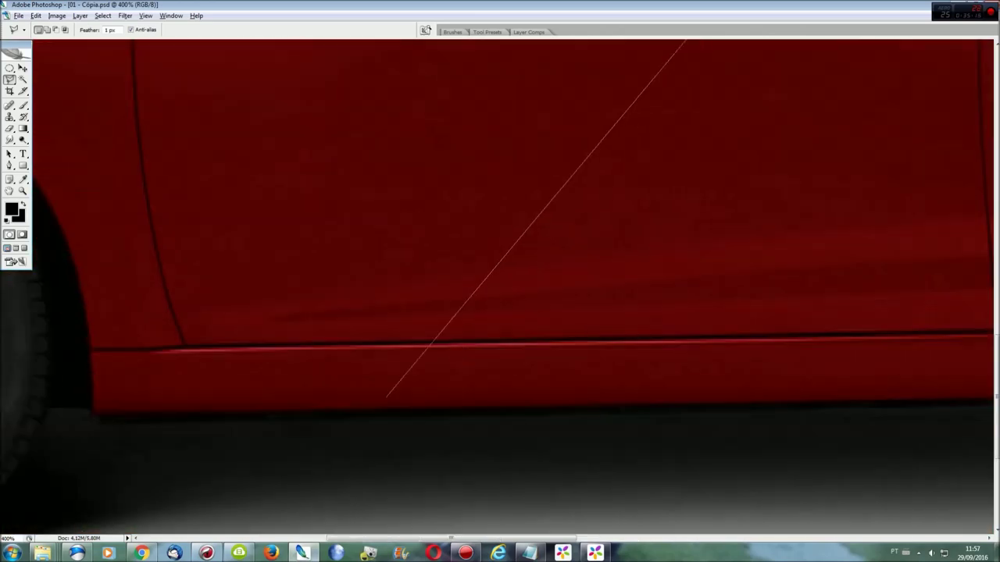
scroll(583, 242, up, 3)
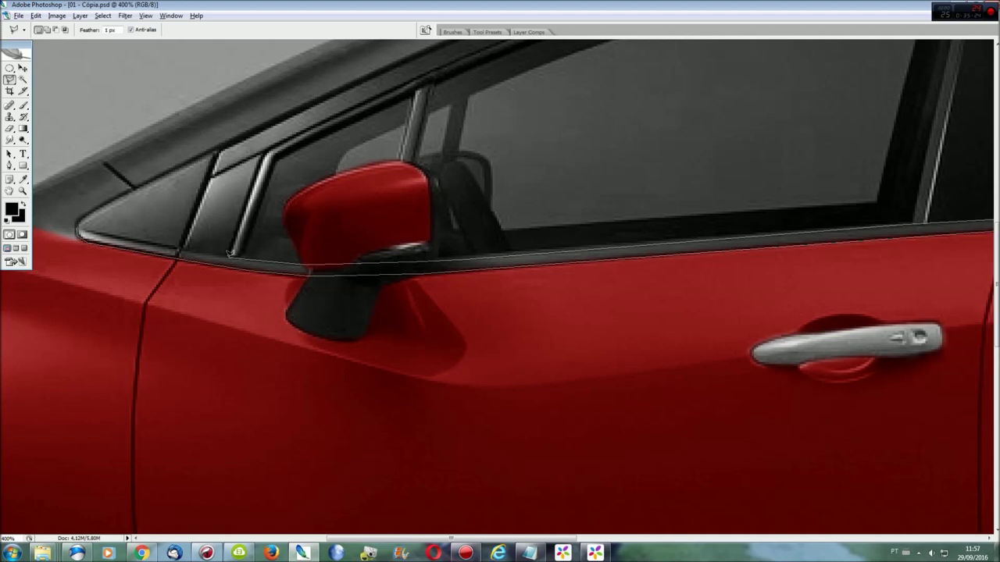
double_click(80, 227)
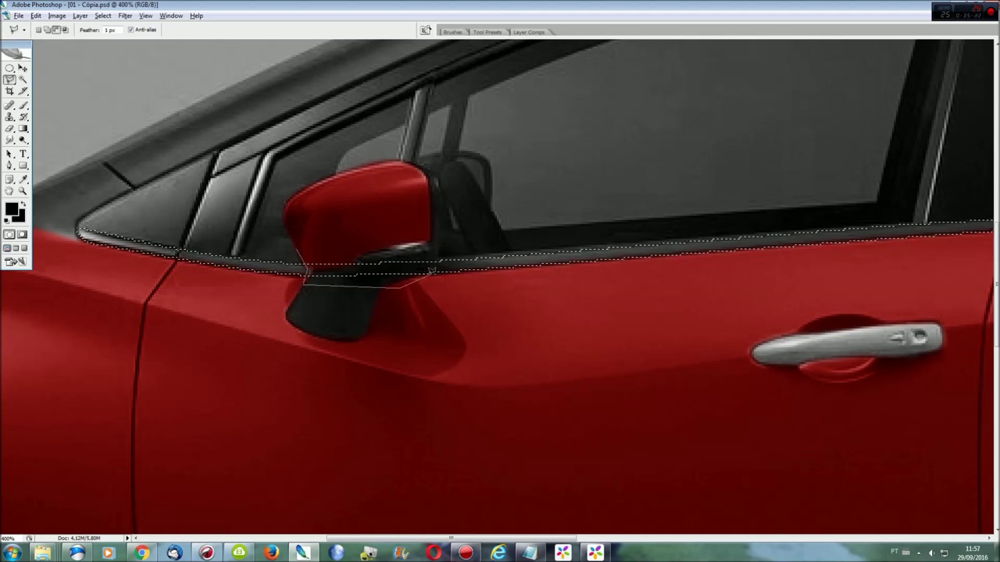
Step: Finish the trim selection along the rear window sill and view the whole car
mouse_move(574, 538)
mouse_down()
mouse_move(871, 538)
mouse_move(885, 529)
mouse_up()
scroll(886, 402, up, 2)
scroll(446, 224, up, 2)
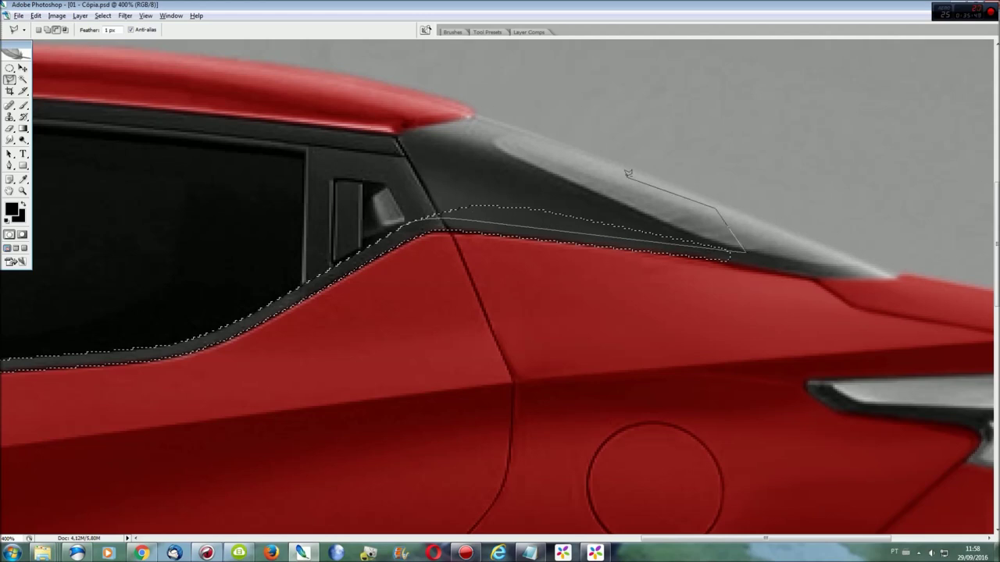
click(430, 195)
key(ctrl+0)
Step: Save the window-sill strip selection under the name 'Sem Teto'
click(103, 16)
click(126, 185)
text(Sem Teto)
key(Return)
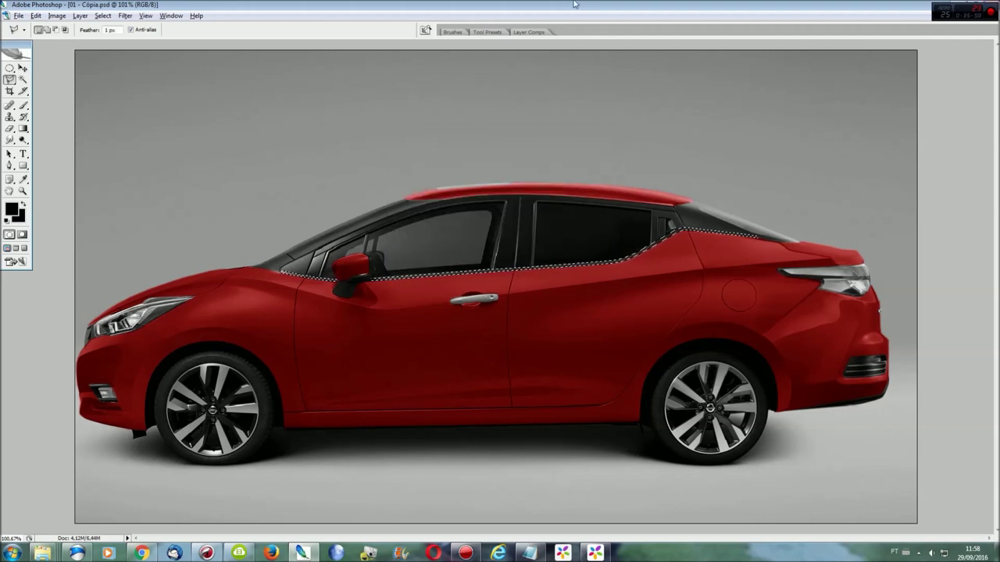
Step: Add a Levels adjustment layer with midtones at 3.28, turning the strip bright silver
click(79, 16)
click(271, 93)
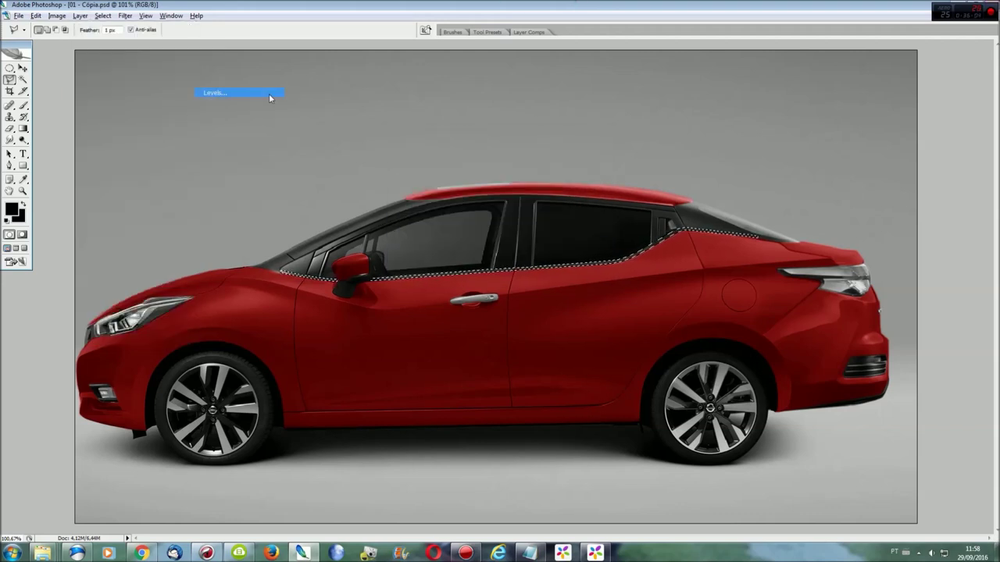
key(Return)
mouse_move(143, 157)
mouse_down()
mouse_move(78, 156)
mouse_move(86, 154)
mouse_up()
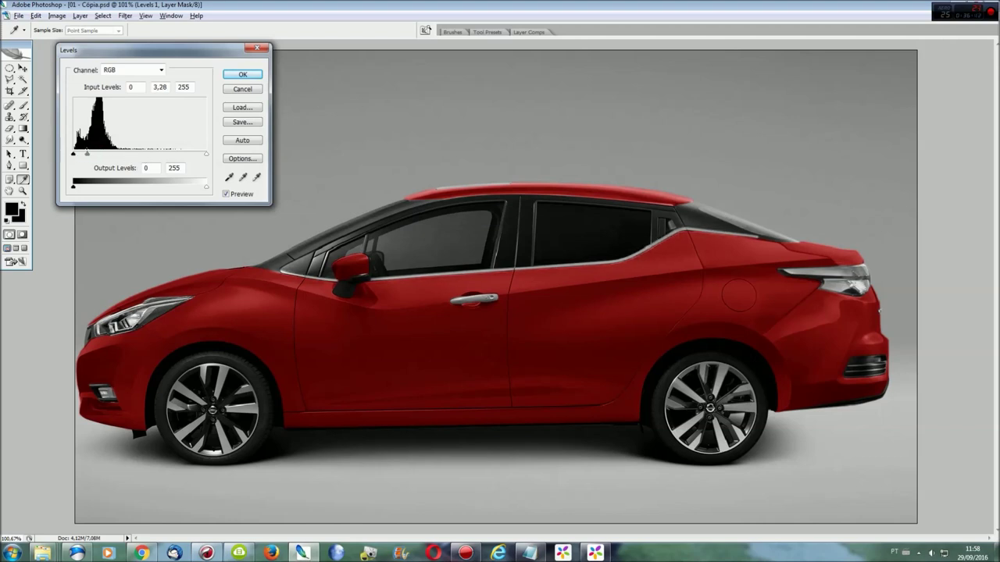
click(244, 75)
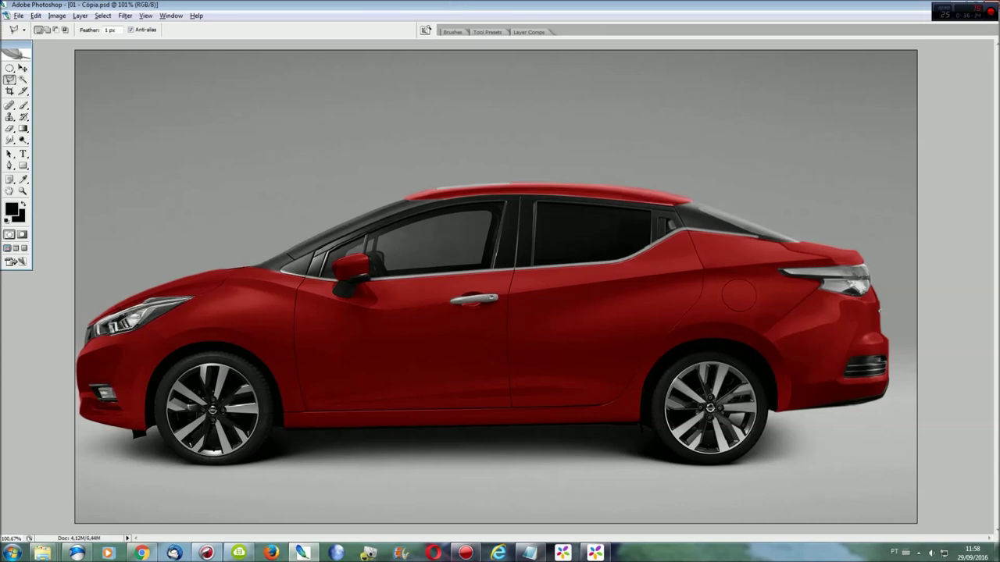
Step: Select the red tail light on the blue car in 02 - Cópia.jpg
click(171, 15)
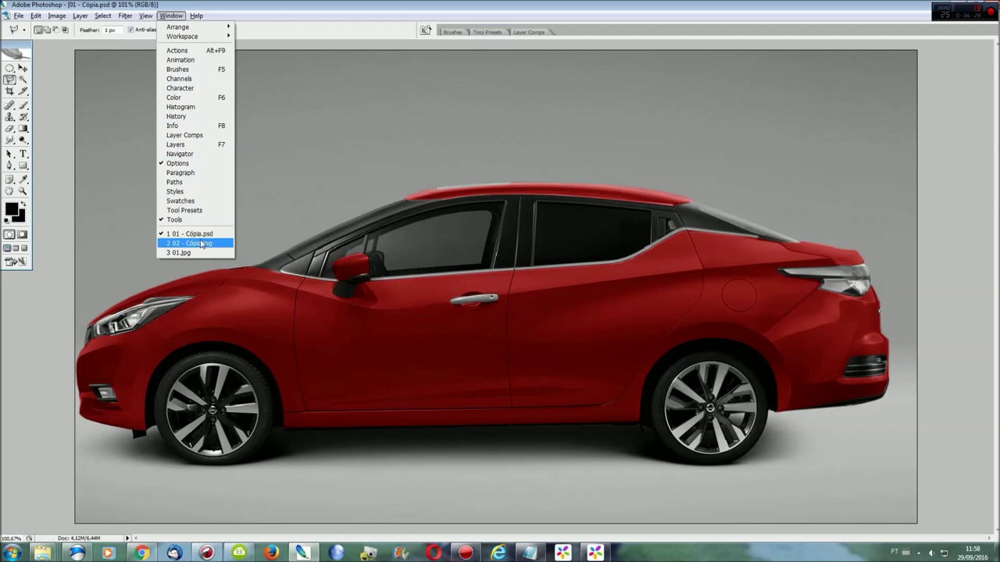
click(195, 239)
key(ctrl+plus)
key(ctrl+plus)
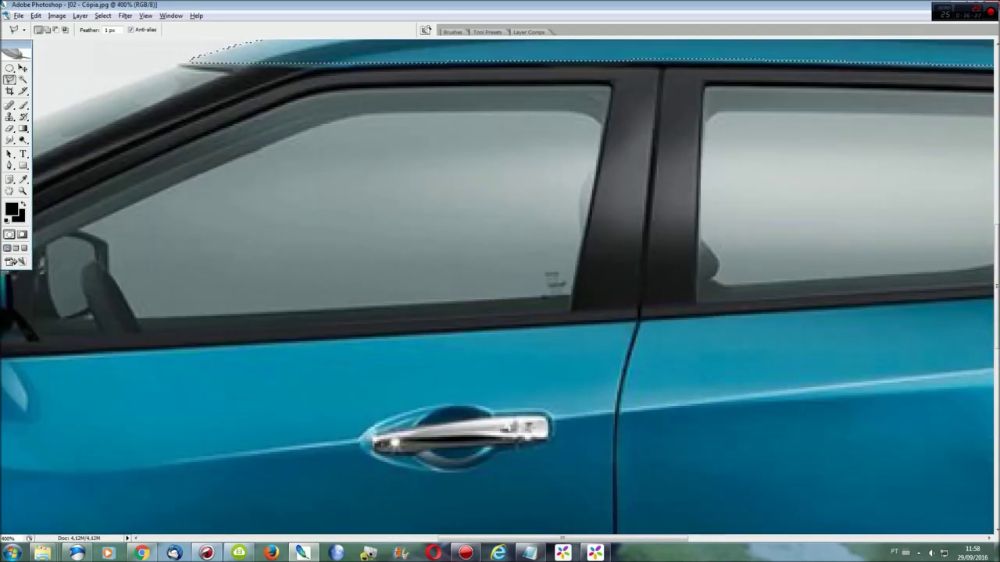
scroll(842, 212, right, 5)
scroll(936, 480, right, 4)
scroll(935, 480, down, 2)
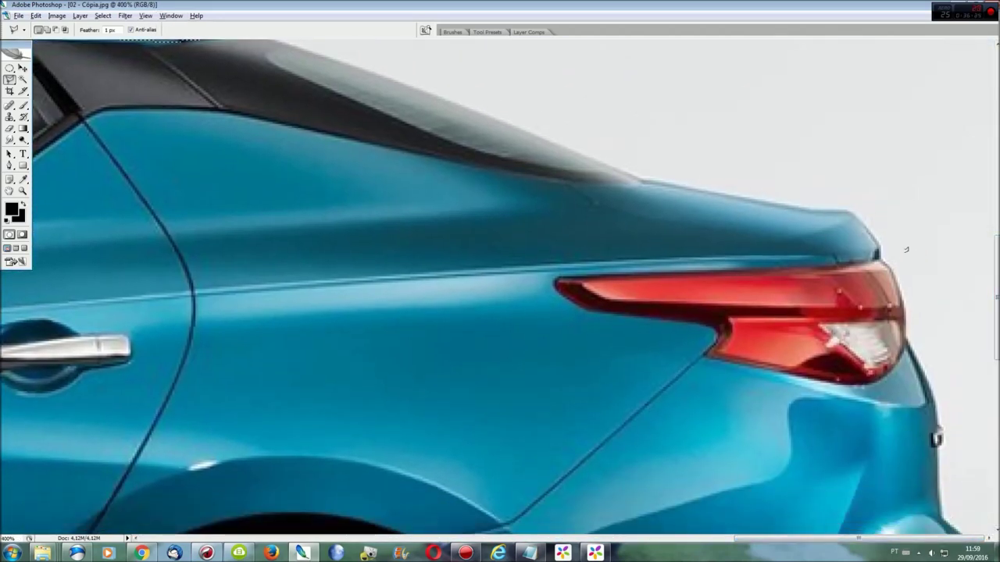
mouse_move(877, 266)
mouse_down()
mouse_move(601, 294)
mouse_move(859, 303)
mouse_up()
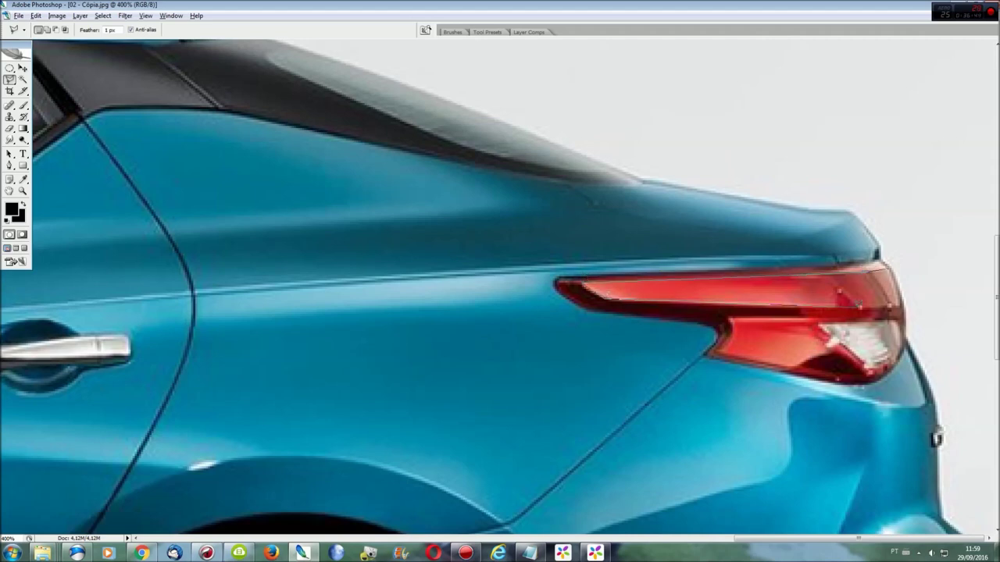
drag(888, 266, 887, 267)
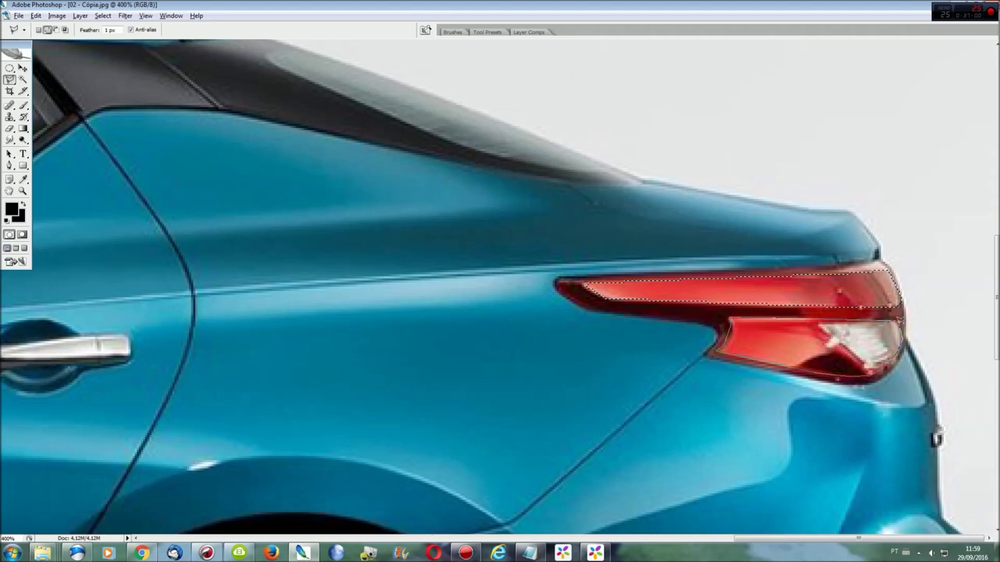
key(ctrl+0)
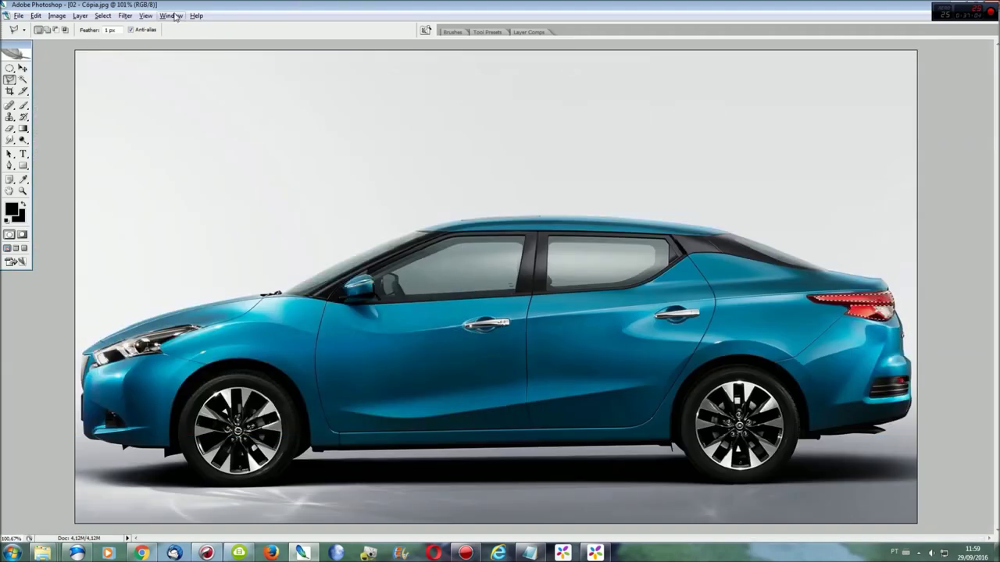
Step: Paste the tail light over the red car's rear lamp, scale to 106.2%, and merge it down
click(172, 16)
click(210, 227)
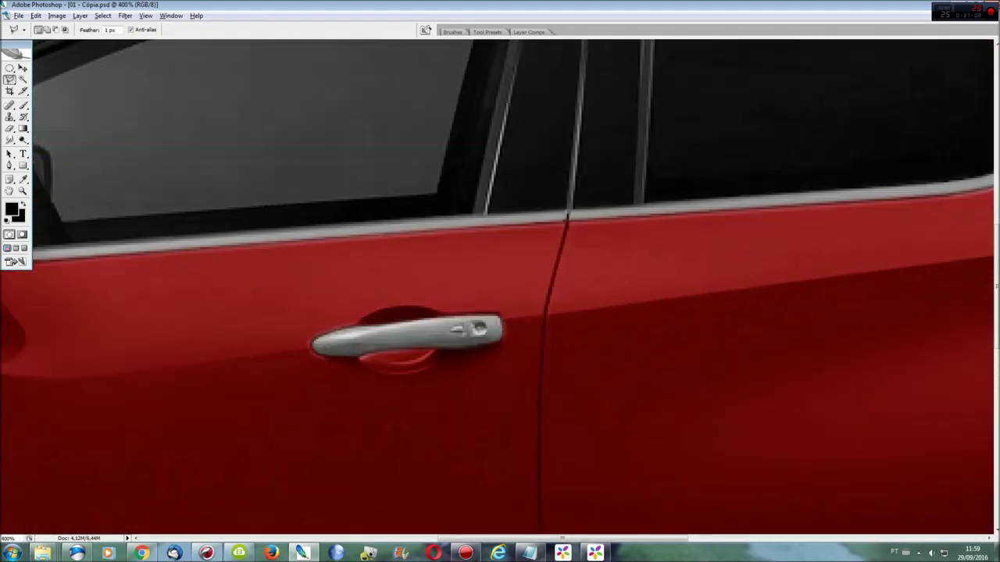
scroll(500, 312, right, 10)
key(ctrl+v)
key(ctrl+t)
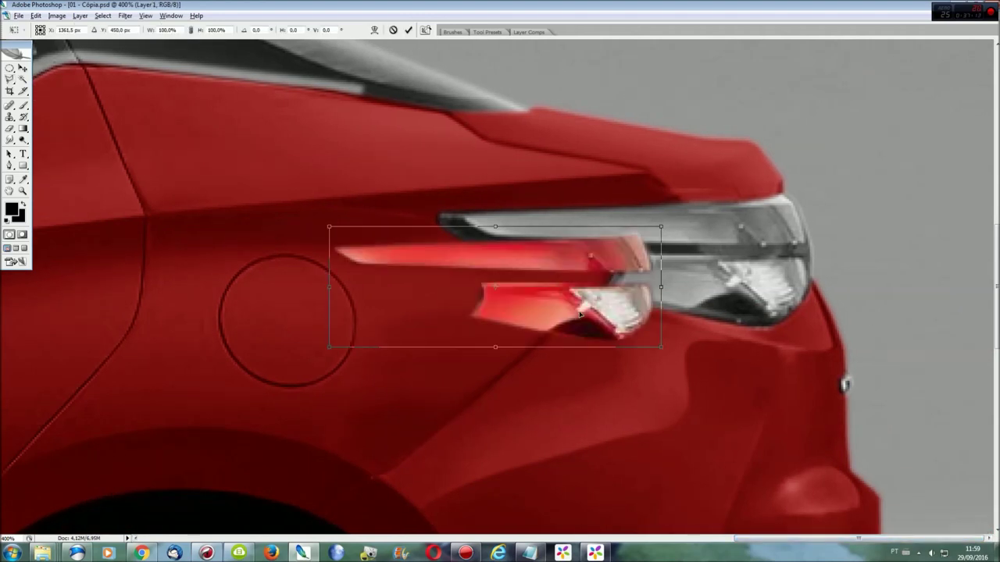
drag(579, 313, 732, 293)
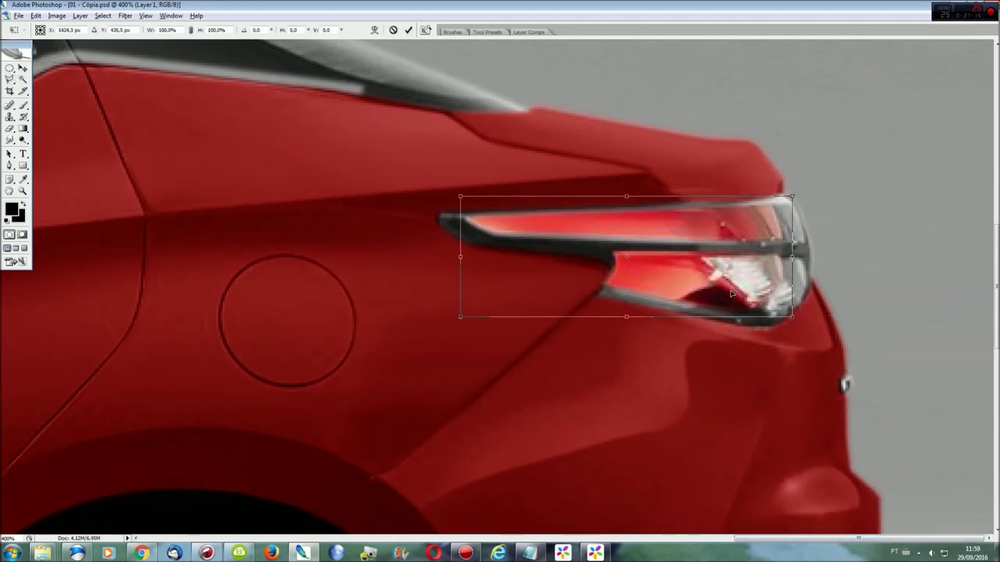
drag(791, 318, 813, 324)
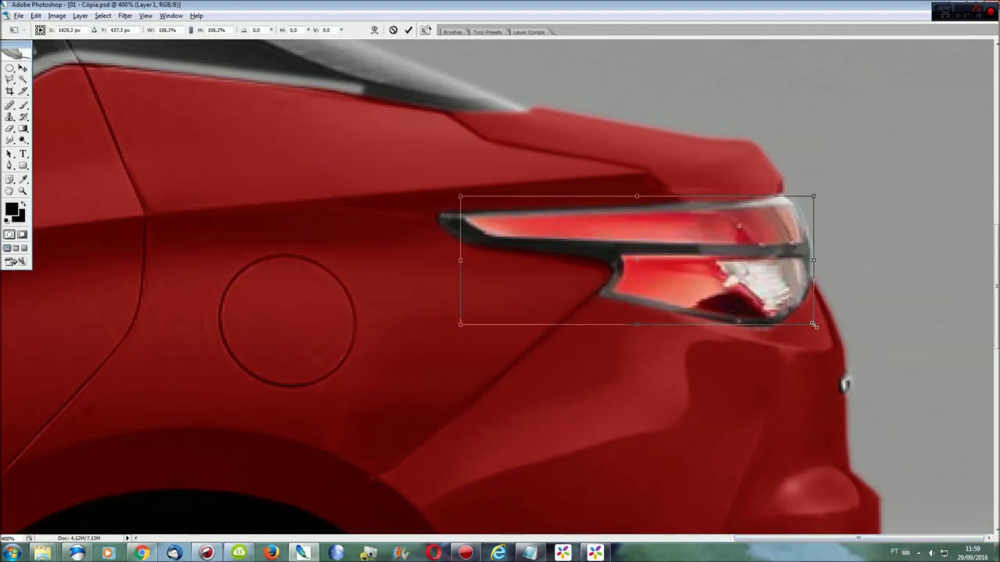
key(Return)
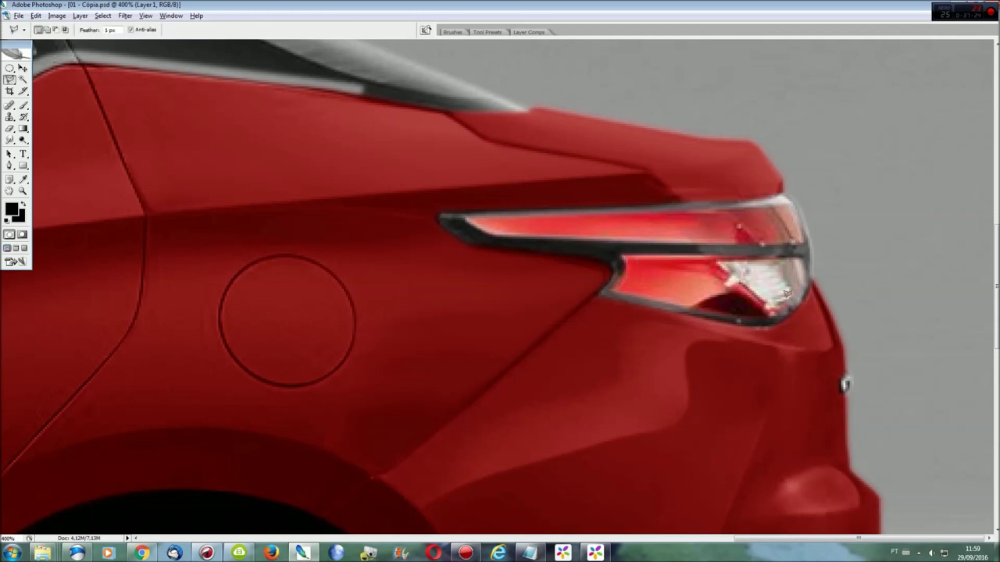
key(ctrl+0)
key(ctrl+e)
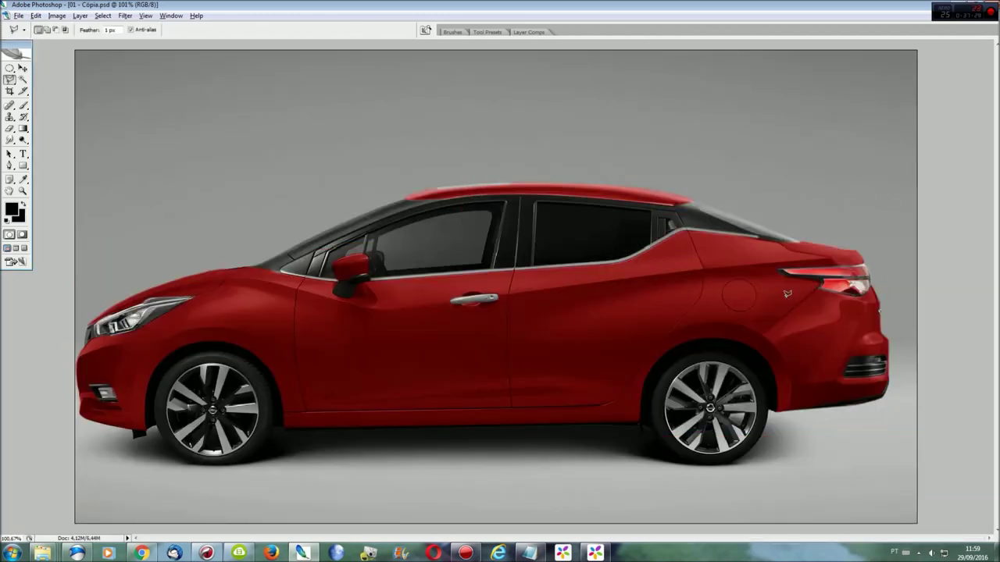
click(171, 15)
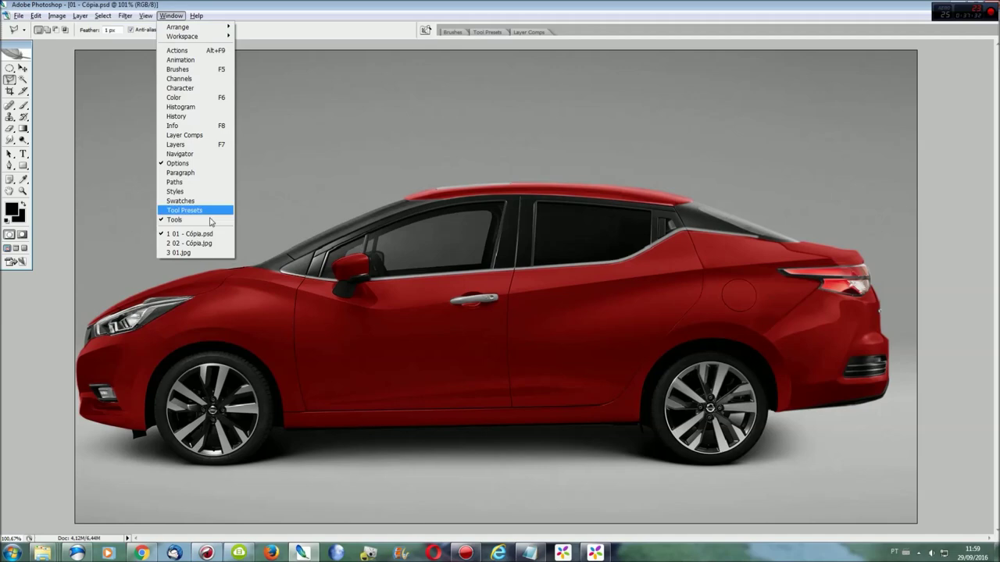
Step: Select the headlight and mirror trim on the orange car in 01.jpg
click(203, 237)
drag(766, 542, 335, 542)
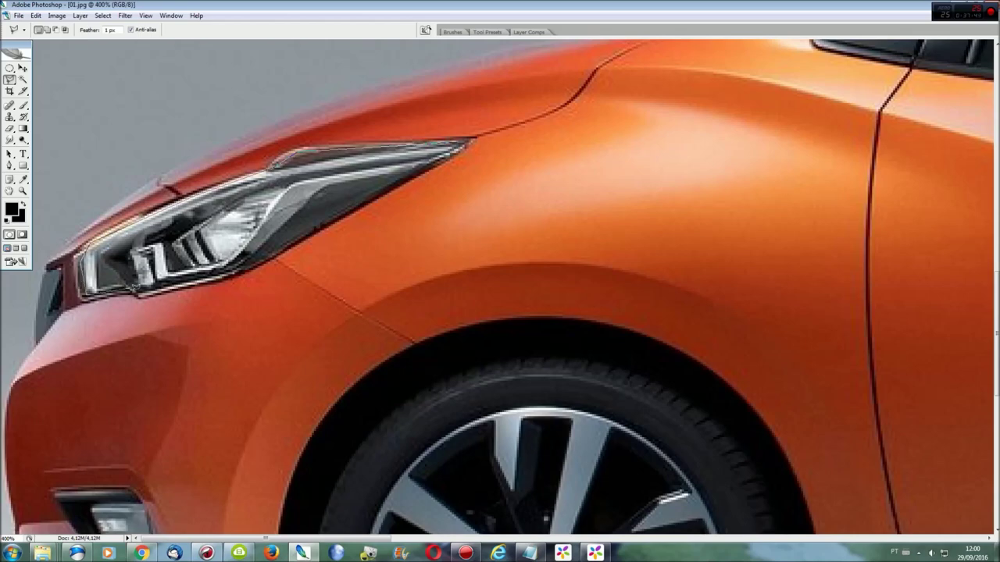
drag(436, 165, 118, 226)
scroll(117, 227, down, 2)
scroll(117, 226, down, 1)
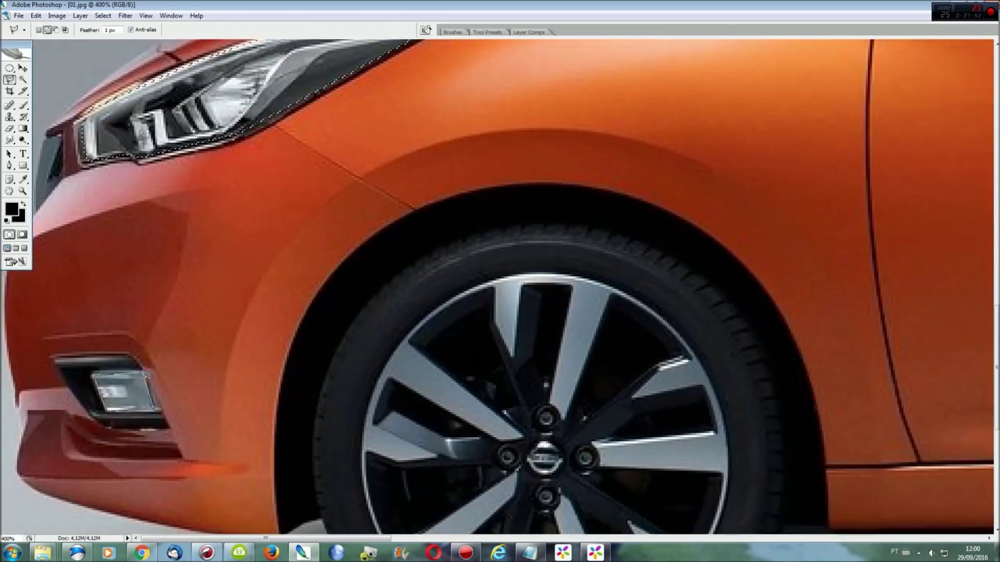
scroll(146, 377, up, 1)
scroll(146, 378, up, 3)
mouse_move(376, 539)
mouse_down()
mouse_move(465, 539)
mouse_move(442, 539)
mouse_up()
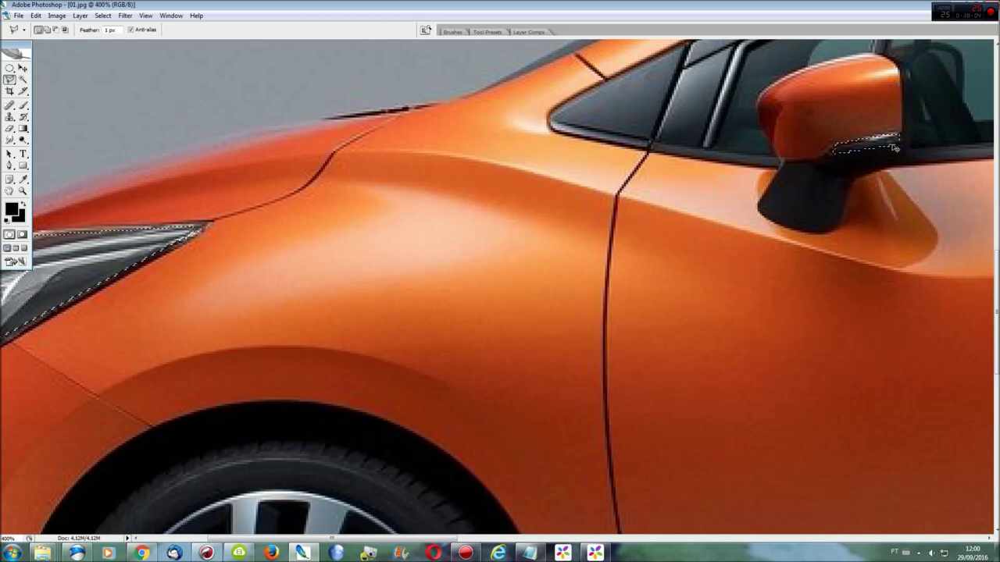
key(ctrl+0)
Step: Paste the headlight and trim into 01 - Cópia.psd and align them over the car's front
click(172, 15)
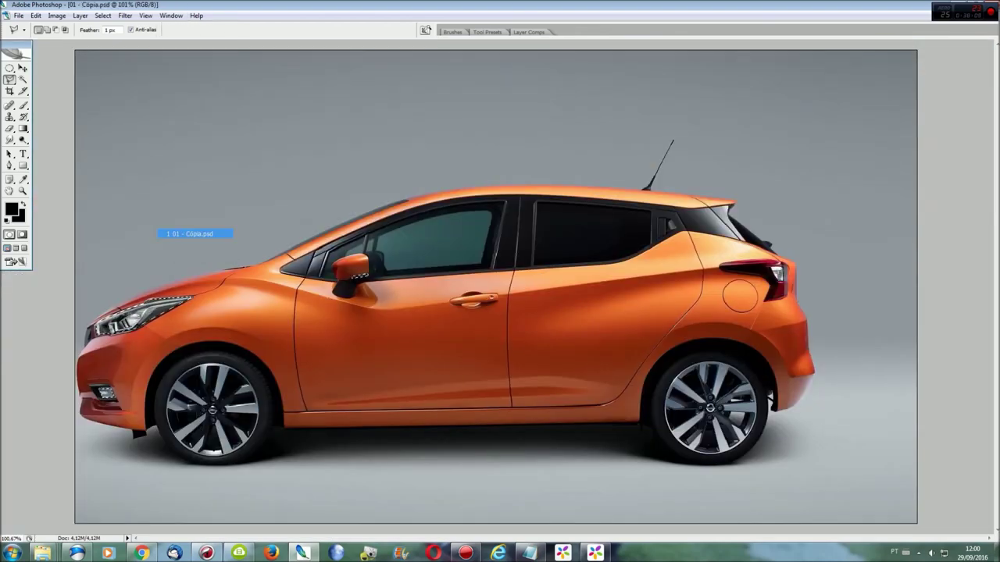
click(188, 234)
key(ctrl+plus)
key(ctrl+plus)
key(ctrl+plus)
key(ctrl+v)
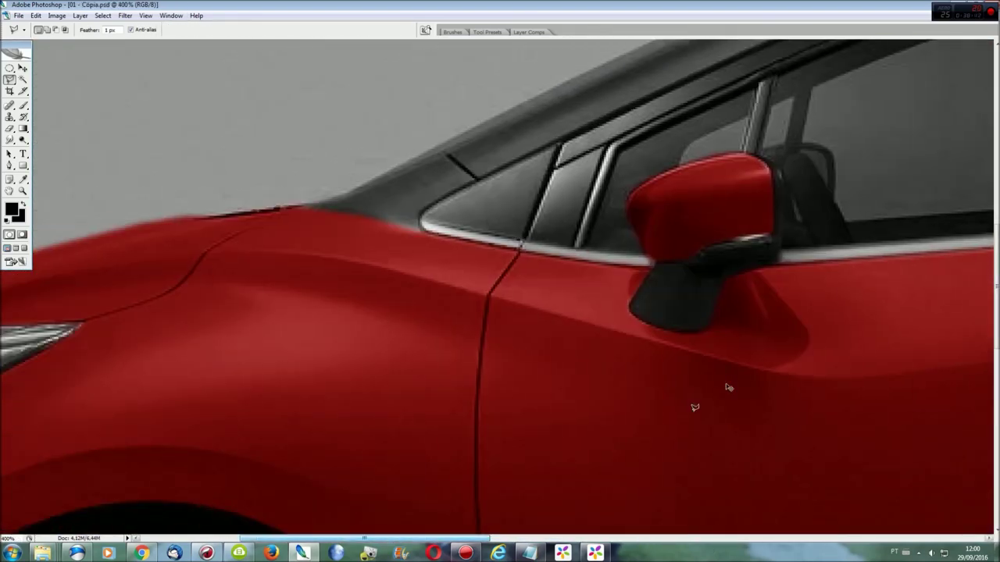
key(ctrl+t)
drag(199, 168, 747, 341)
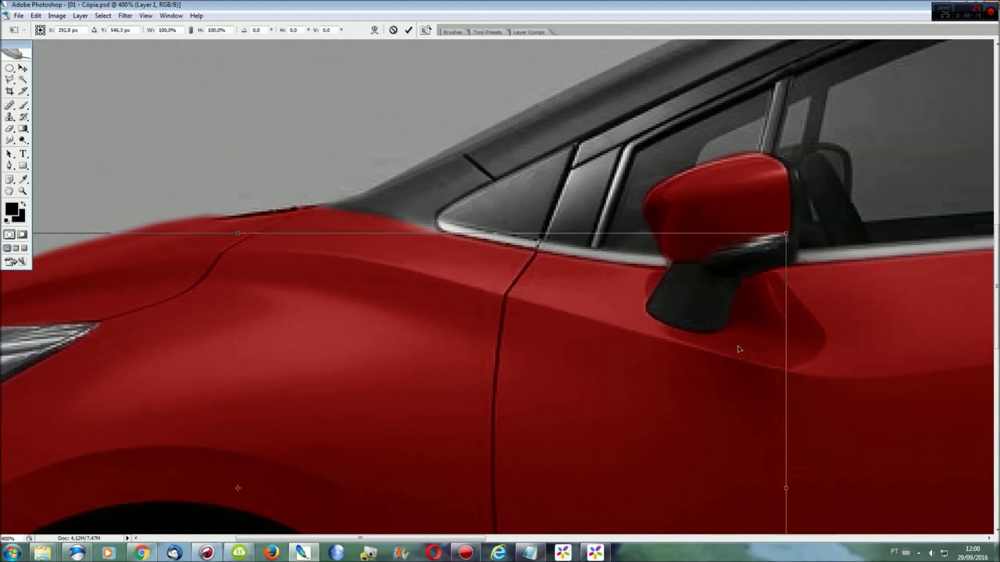
scroll(546, 531, left, 2)
scroll(546, 531, left, 3)
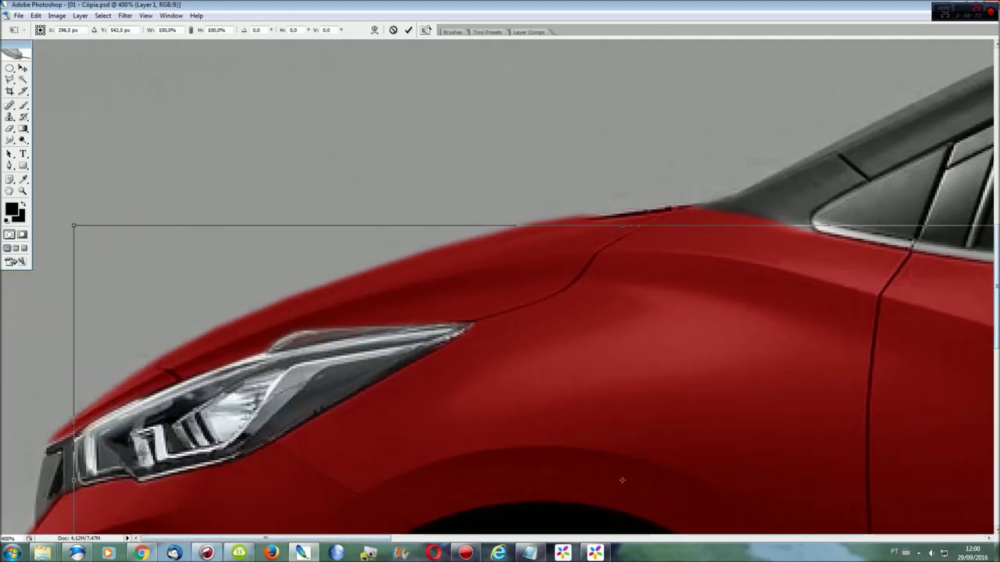
scroll(547, 531, down, 4)
key(Return)
key(ctrl+0)
key(l)
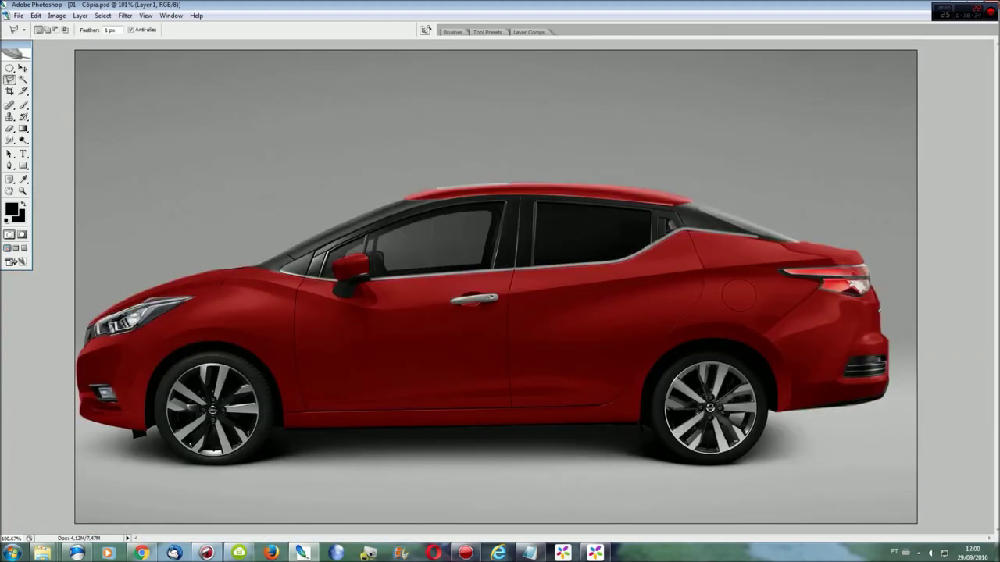
click(170, 15)
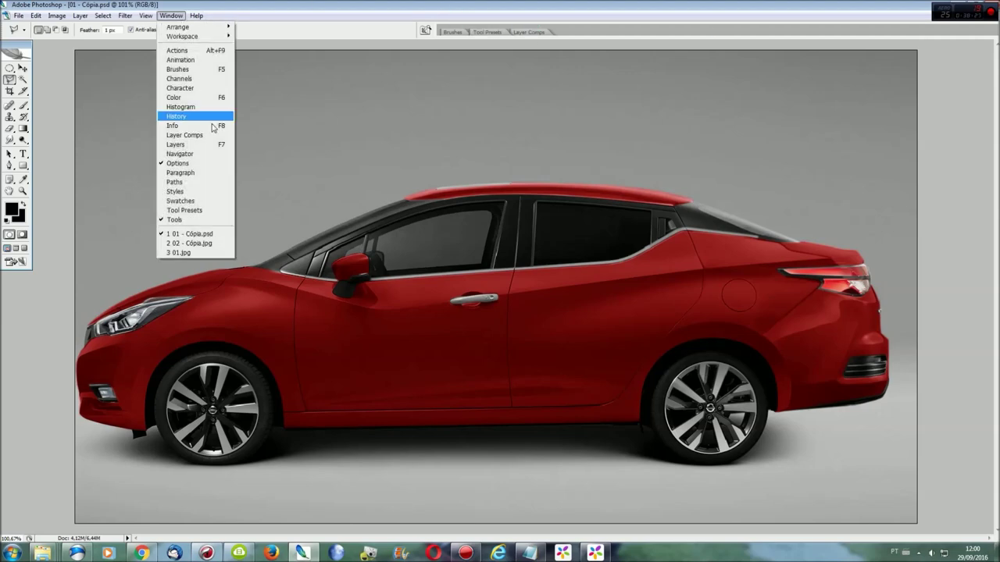
Step: Select the front side-window glass on the orange car in 01.jpg
click(176, 250)
key(ctrl+plus)
key(ctrl+plus)
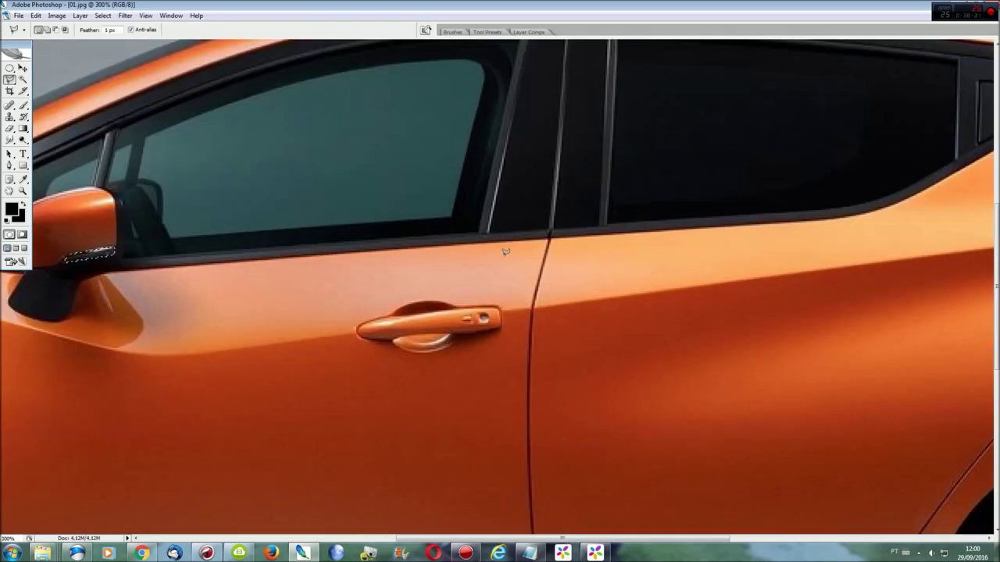
scroll(720, 530, up, 3)
scroll(720, 530, left, 5)
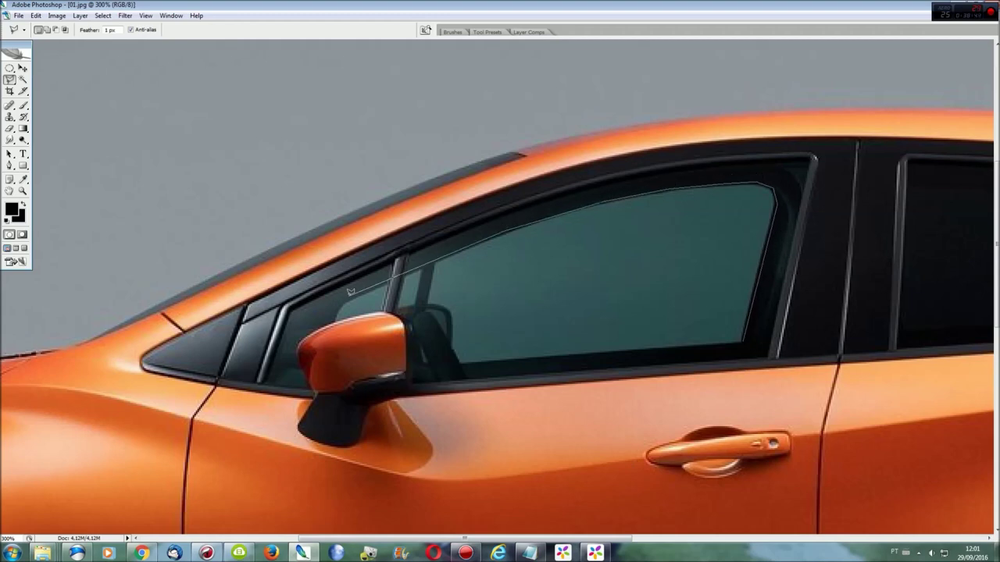
double_click(461, 364)
key(ctrl+plus)
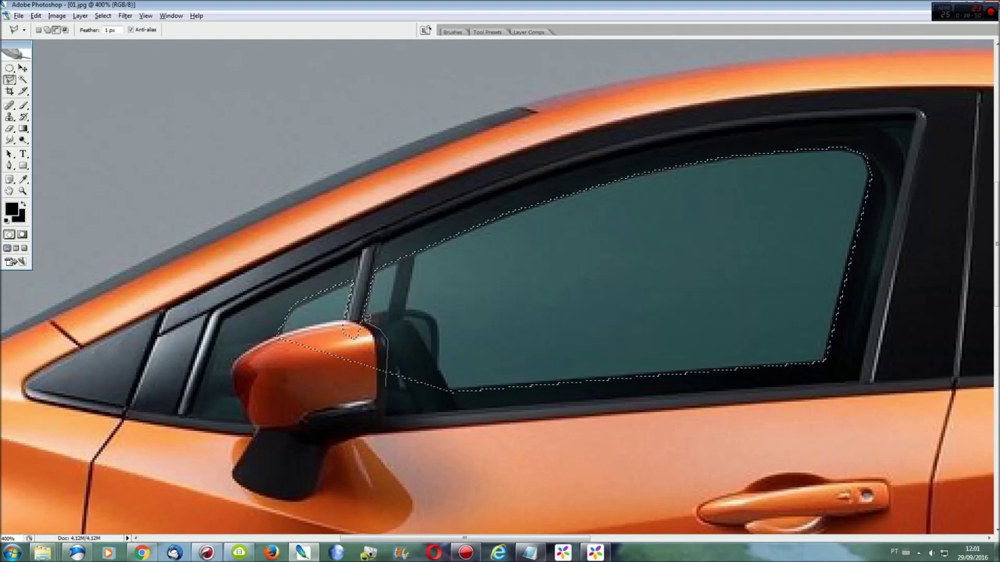
key(ctrl+minus)
key(ctrl+minus)
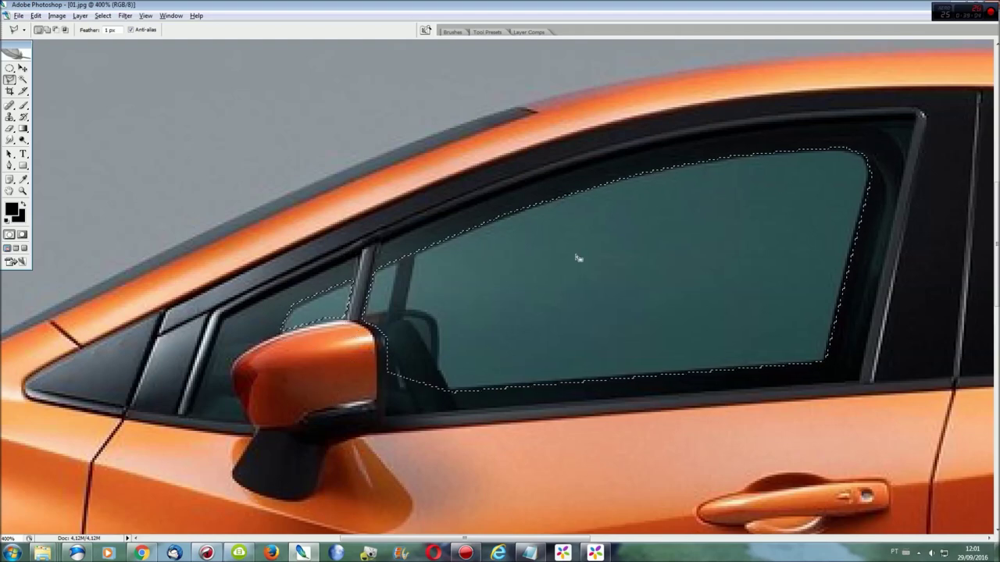
key(ctrl+0)
Step: Paste the window glass into the red car and place it over the front door window
click(171, 15)
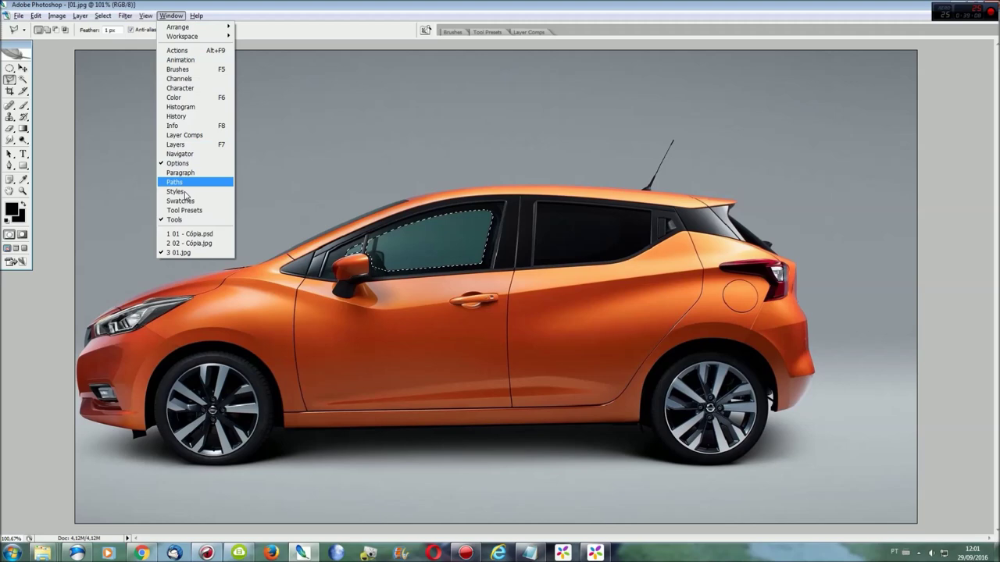
click(188, 231)
key(ctrl+v)
key(ctrl+t)
mouse_move(560, 306)
mouse_down()
mouse_move(443, 251)
mouse_move(466, 256)
mouse_up()
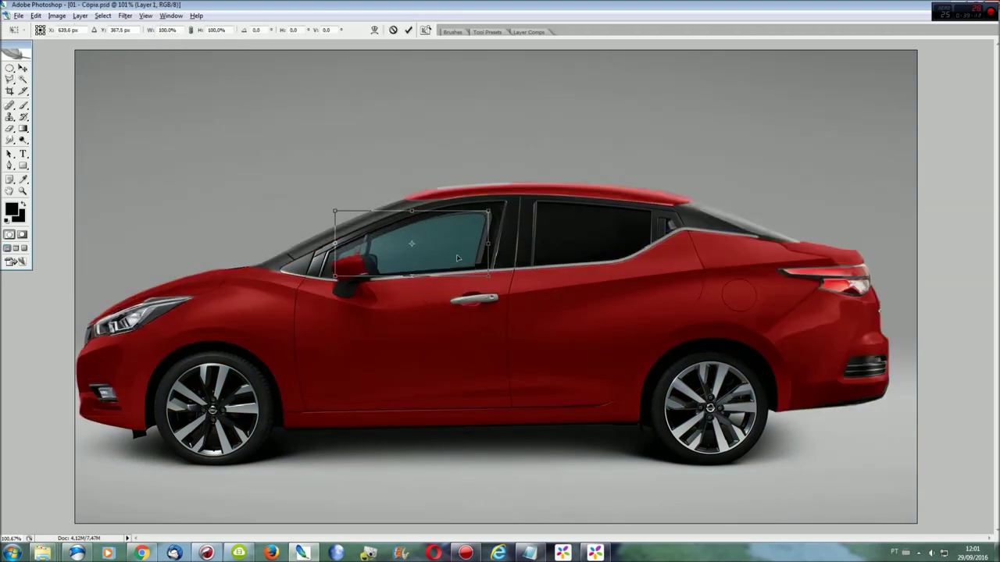
key(ctrl+plus)
key(ctrl+plus)
key(ctrl+plus)
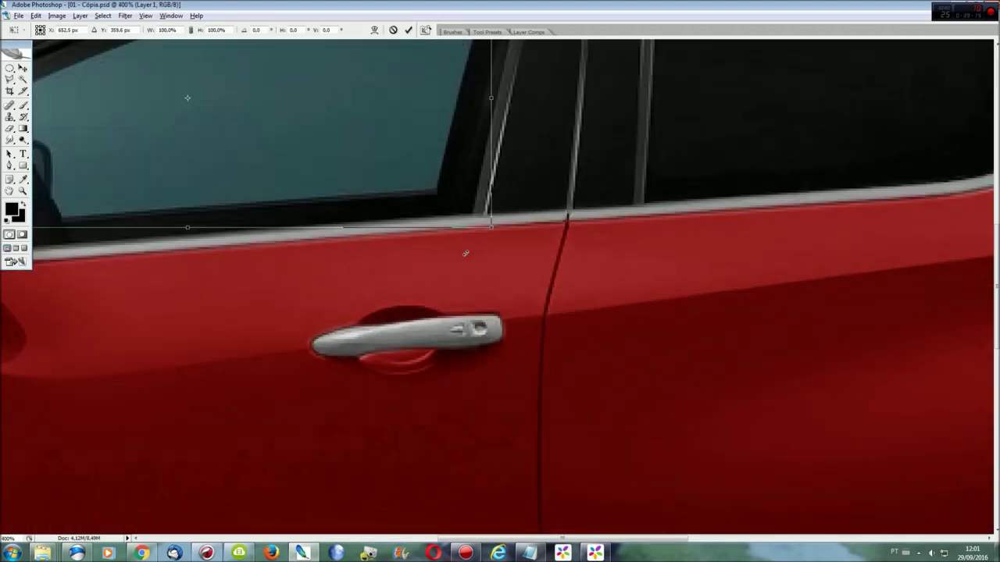
scroll(446, 185, up, 3)
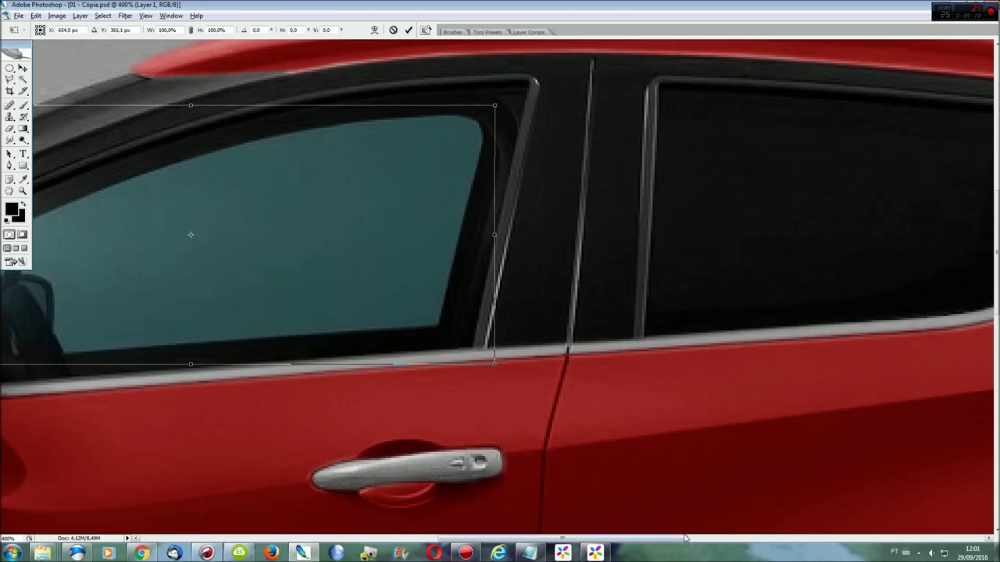
drag(685, 538, 533, 539)
key(Return)
Step: Nudge the pasted glass up slightly so it fits the window frame
key(l)
key(ctrl+t)
mouse_move(663, 359)
mouse_down()
mouse_move(664, 337)
mouse_move(664, 361)
mouse_up()
key(Return)
key(ctrl+0)
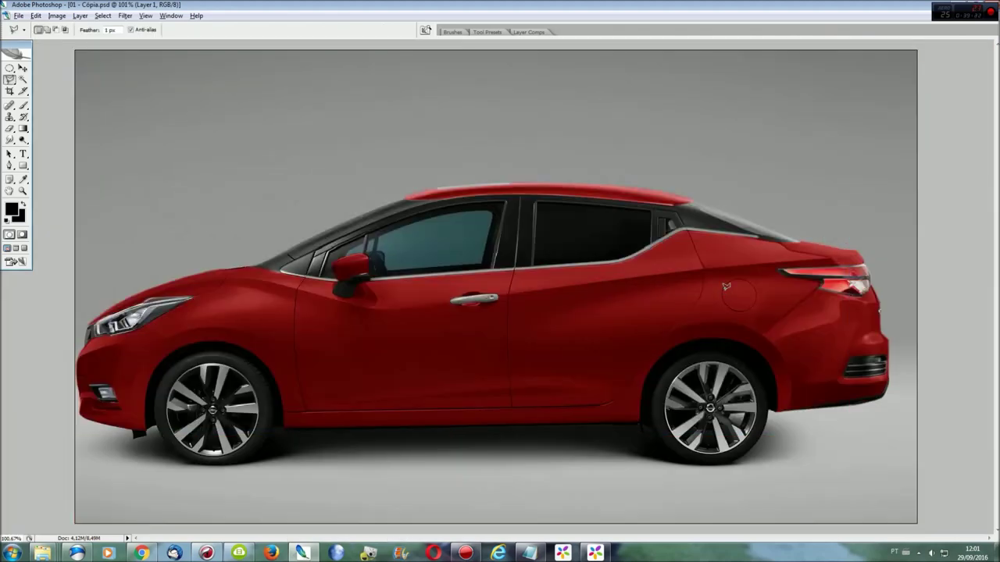
click(172, 15)
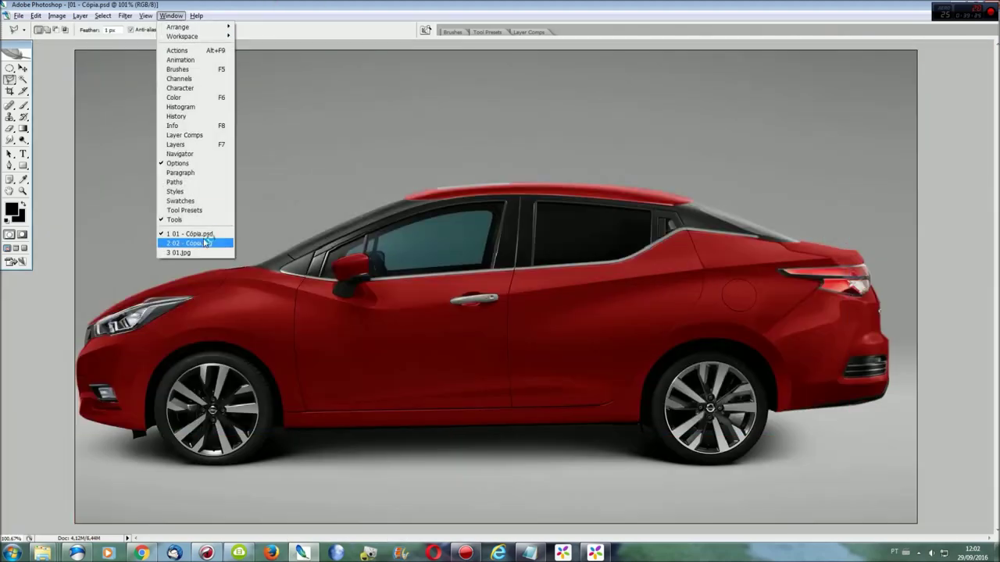
Step: Select the rear quarter-window glass on the blue car in 02 - Cópia.jpg
click(195, 239)
drag(665, 538, 914, 538)
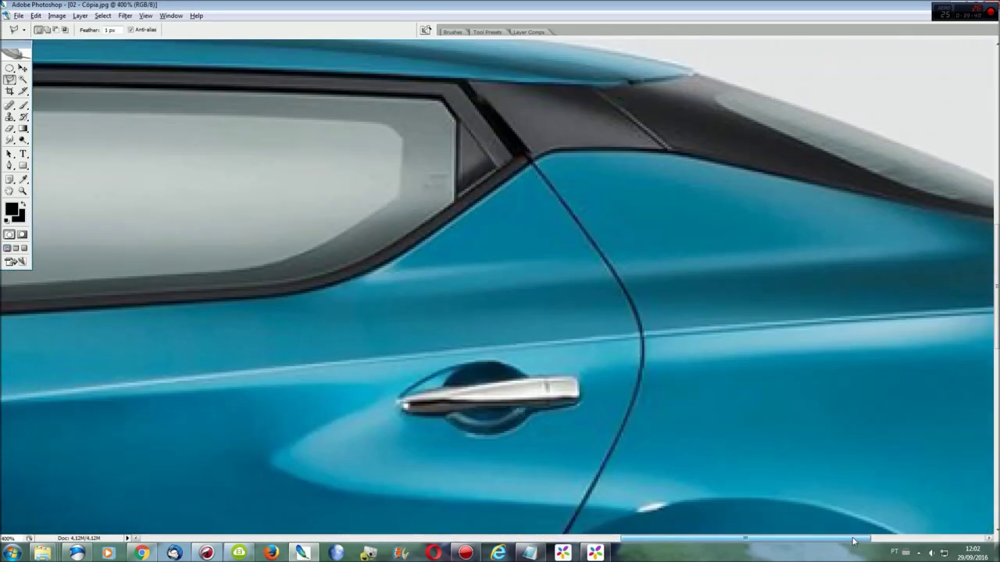
scroll(469, 179, up, 2)
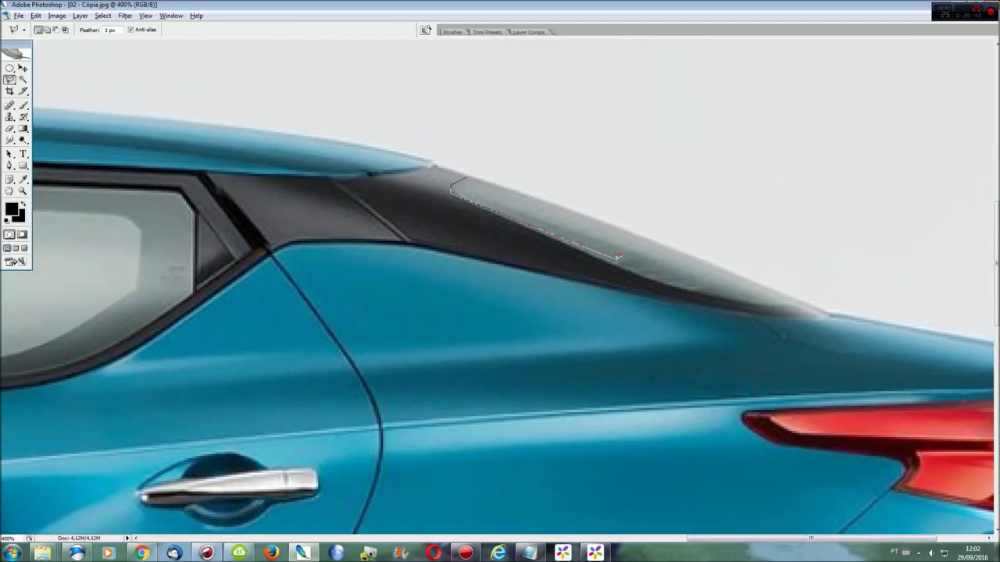
click(814, 304)
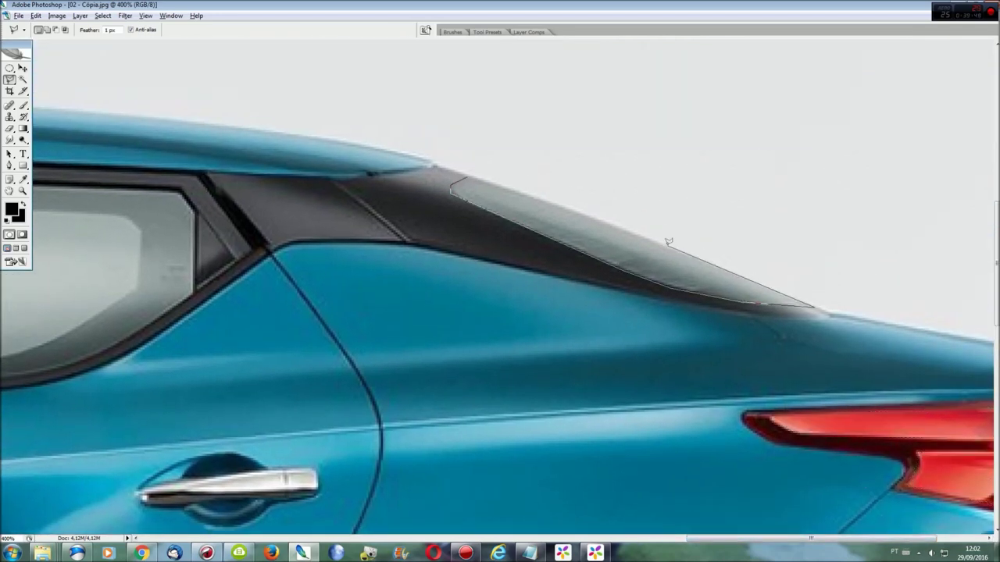
click(452, 189)
key(ctrl+0)
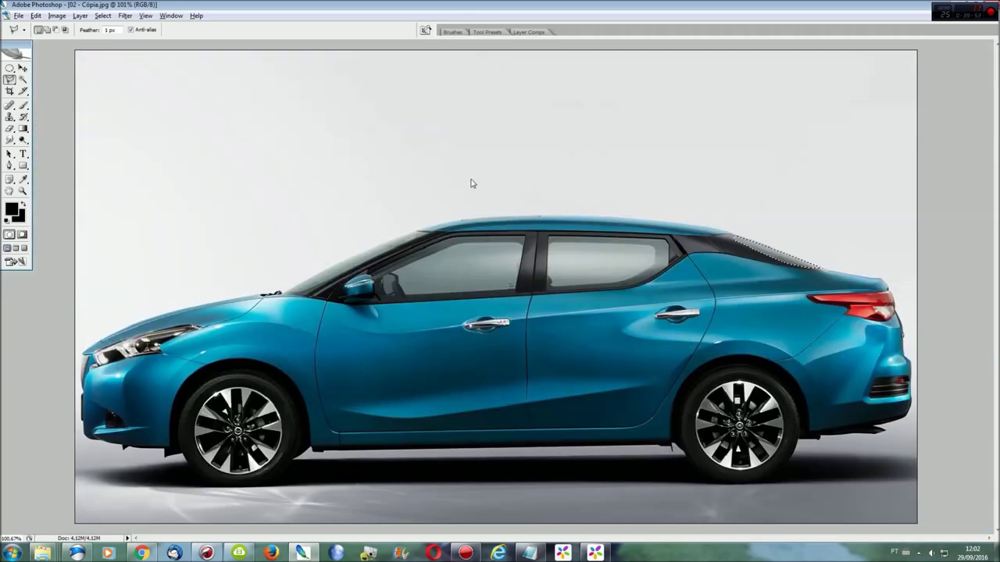
Step: Paste the quarter glass into the red car and place it over the dark rear pillar
click(171, 15)
click(196, 231)
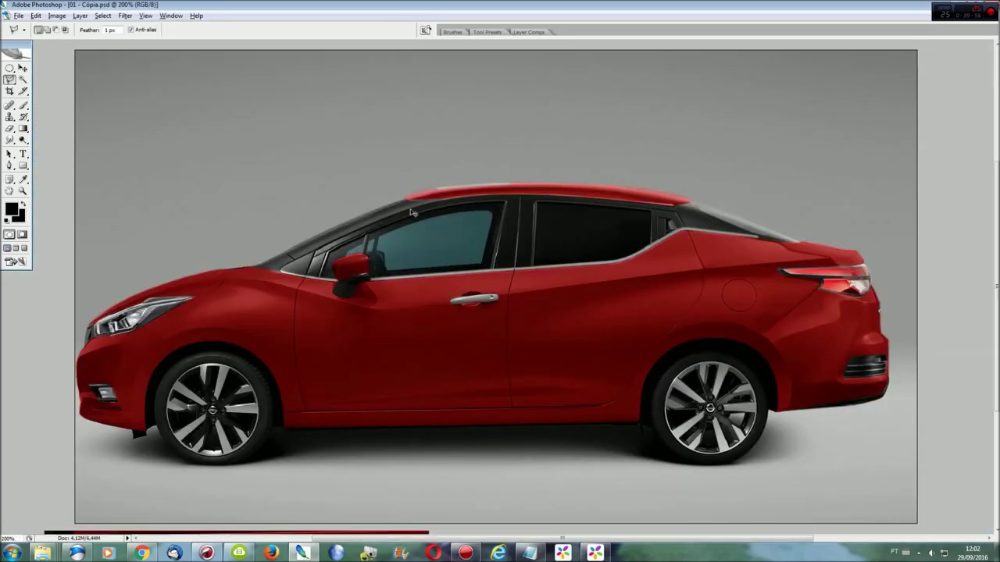
scroll(947, 532, up, 5)
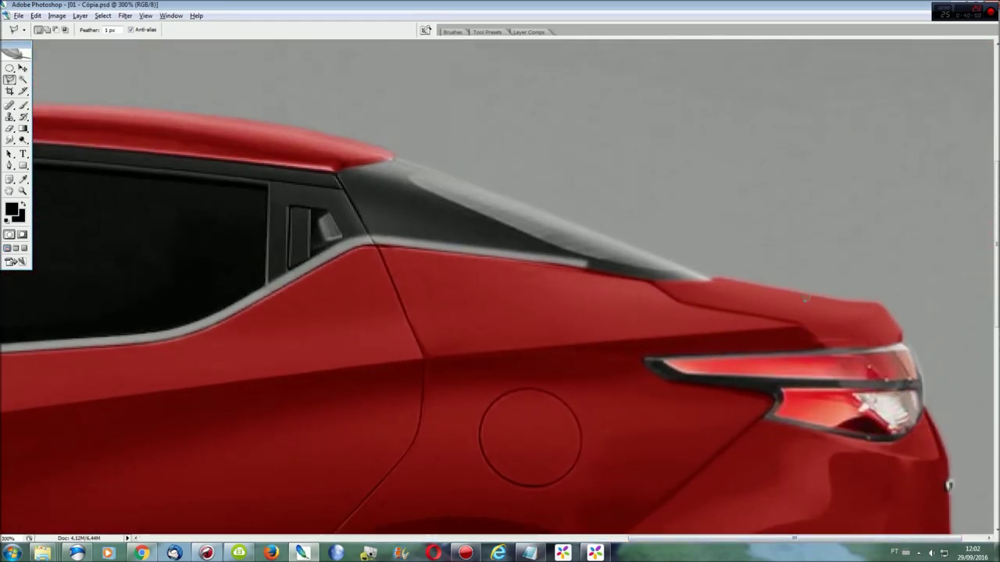
key(ctrl+j)
key(ctrl+t)
drag(403, 271, 454, 252)
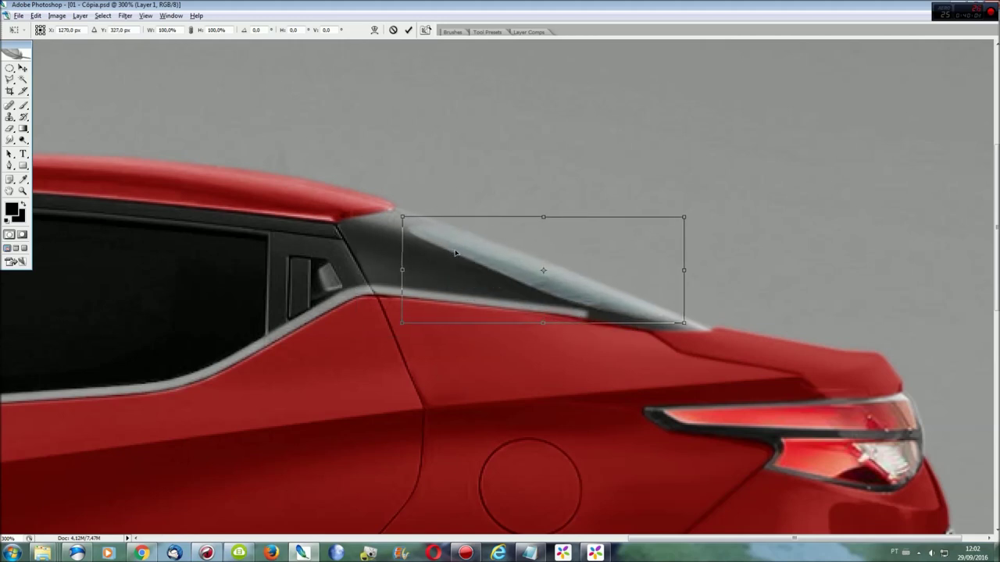
key(Return)
key(l)
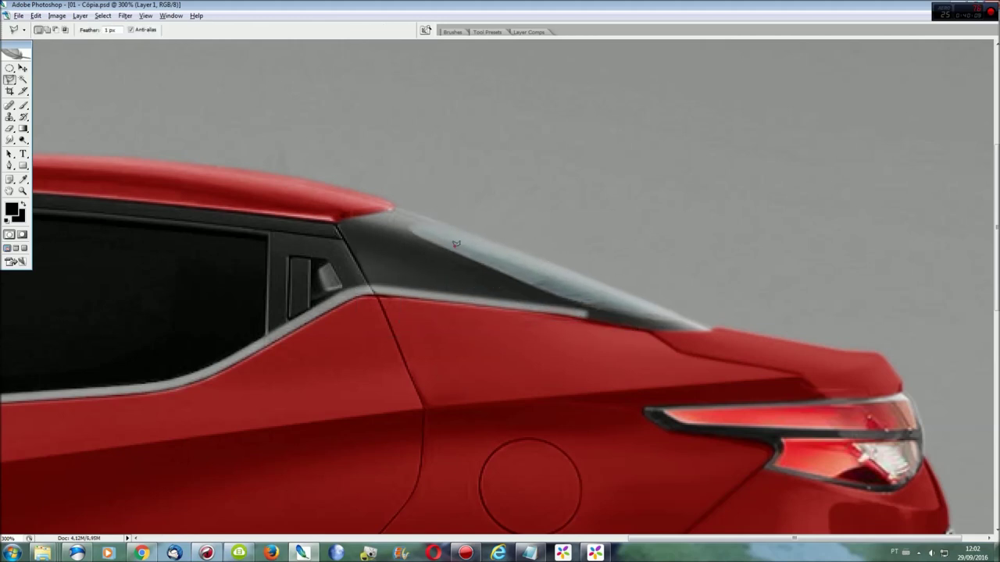
scroll(455, 243, up, 1)
scroll(455, 244, up, 1)
scroll(461, 248, down, 3)
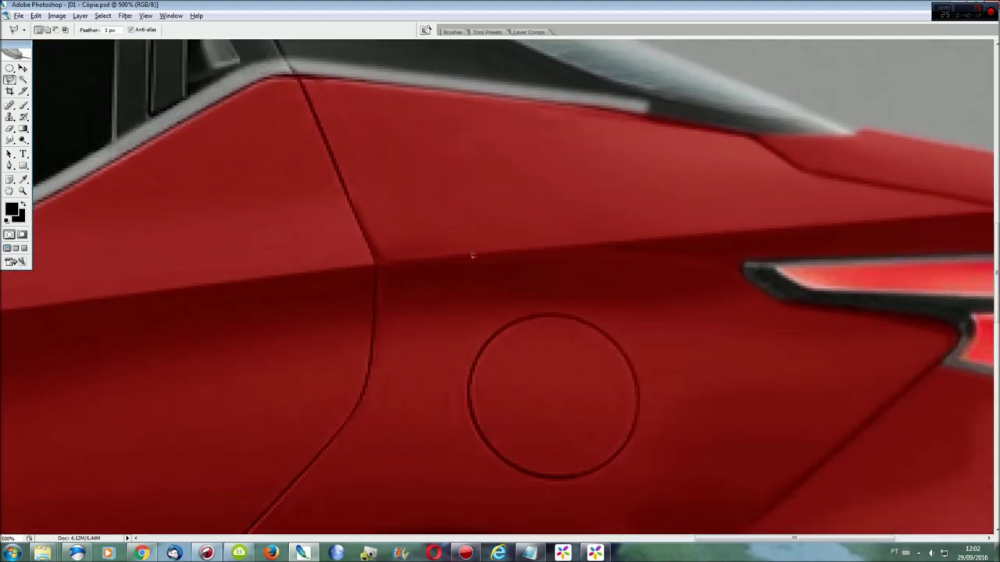
Step: Trace a short outline above the fuel cap, then switch from Smudge to the Blur tool
click(733, 270)
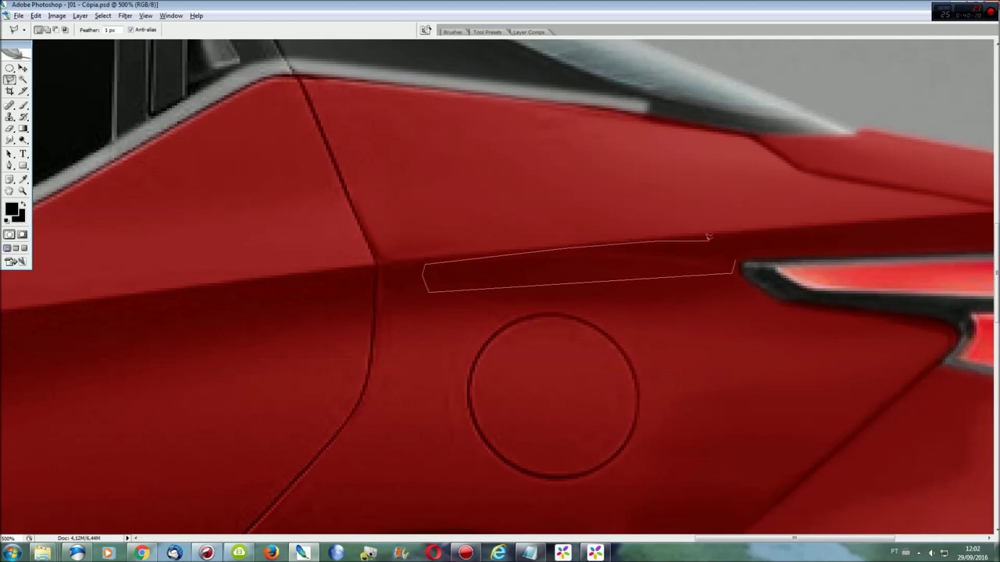
click(738, 242)
key(r)
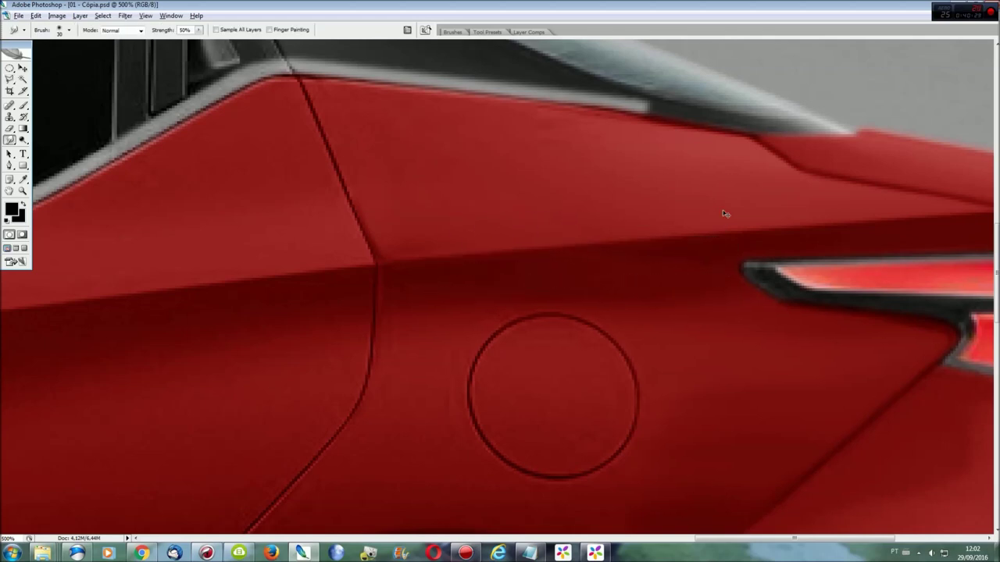
key(ctrl+0)
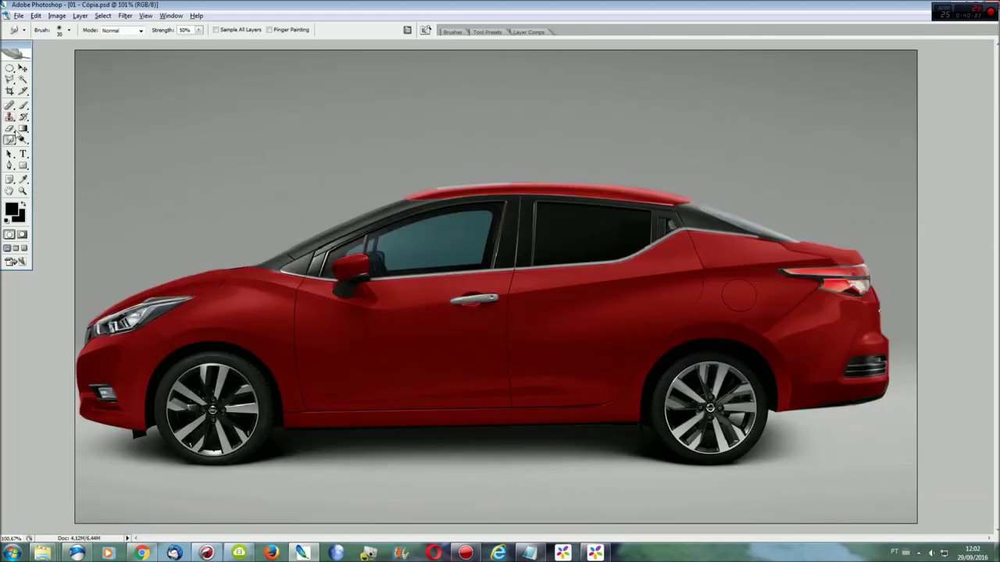
right_click(11, 143)
click(43, 139)
Step: Zoom in on the rear quarter and pan around to inspect the rear wheel arch edges
key(ctrl+plus)
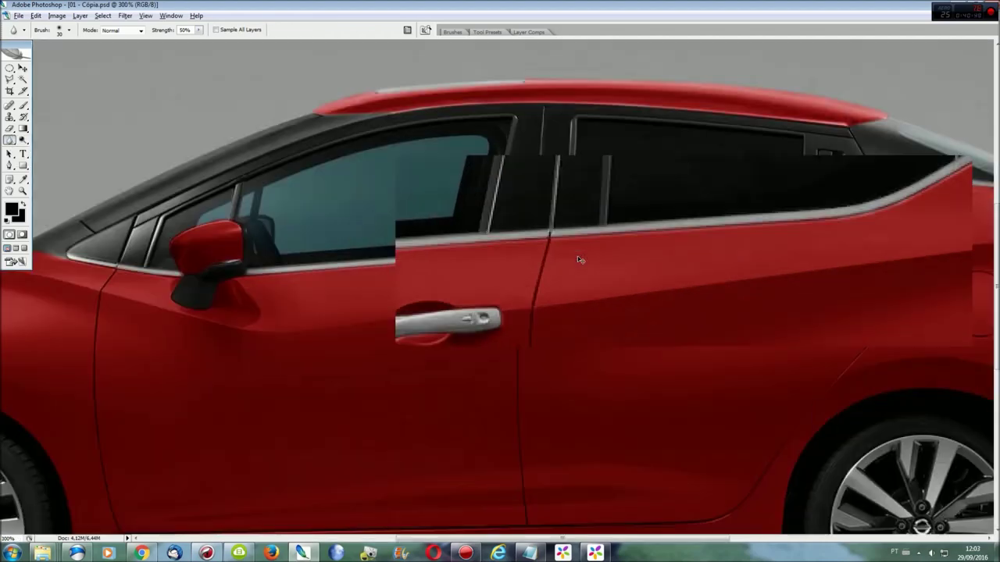
key(ctrl+plus)
key(ctrl+plus)
scroll(578, 259, right, 3)
scroll(738, 419, right, 6)
scroll(738, 419, down, 3)
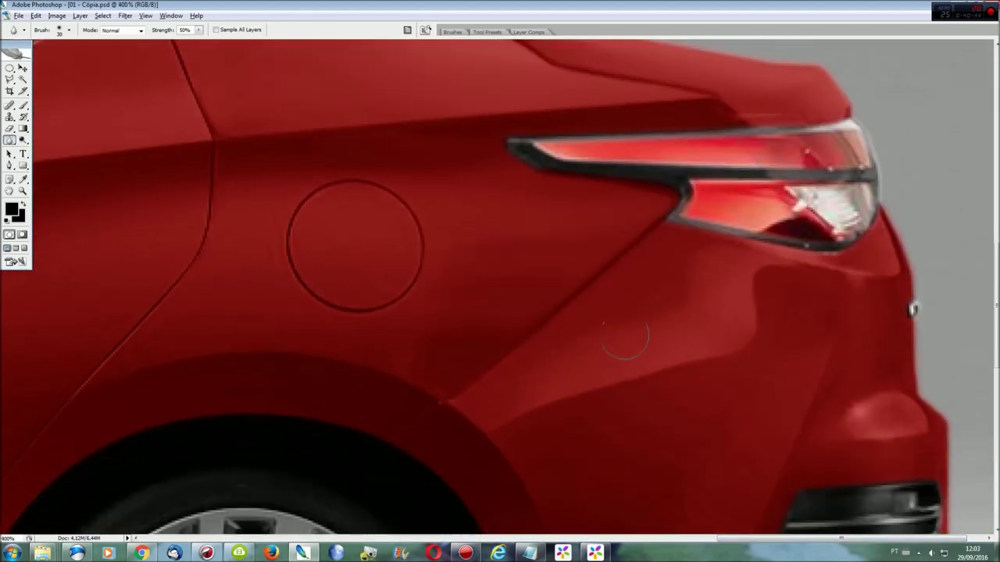
scroll(908, 129, up, 2)
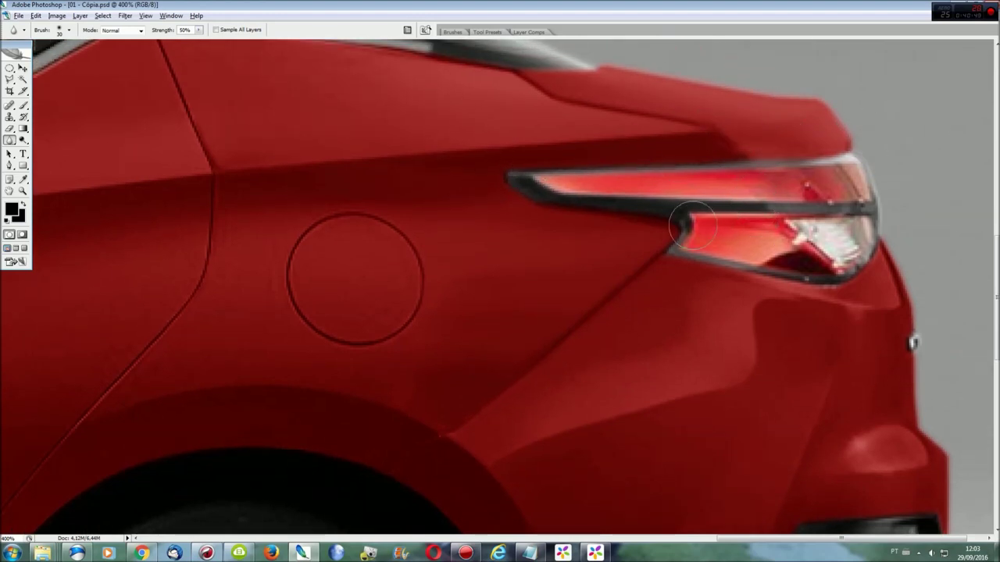
scroll(857, 191, down, 1)
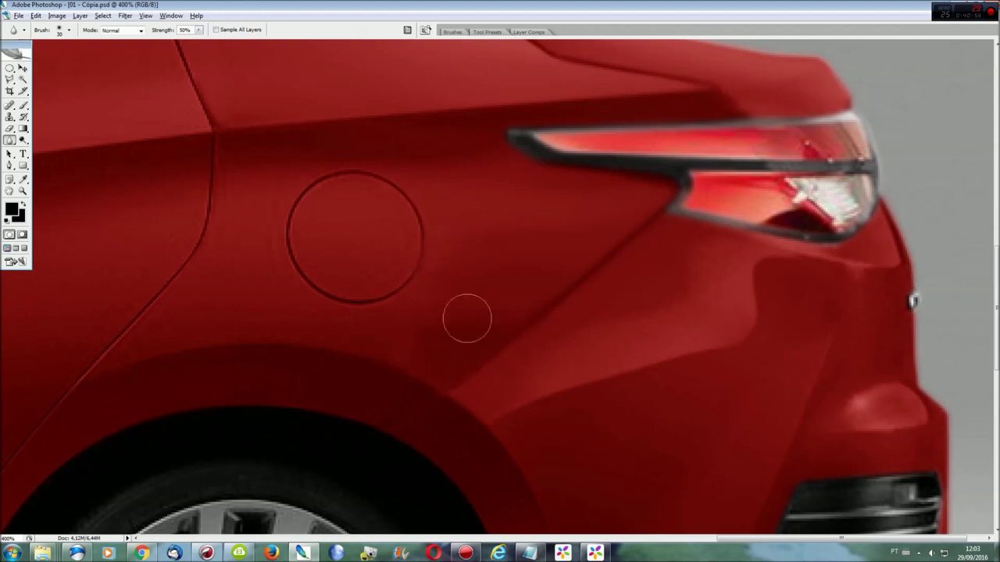
scroll(531, 270, down, 4)
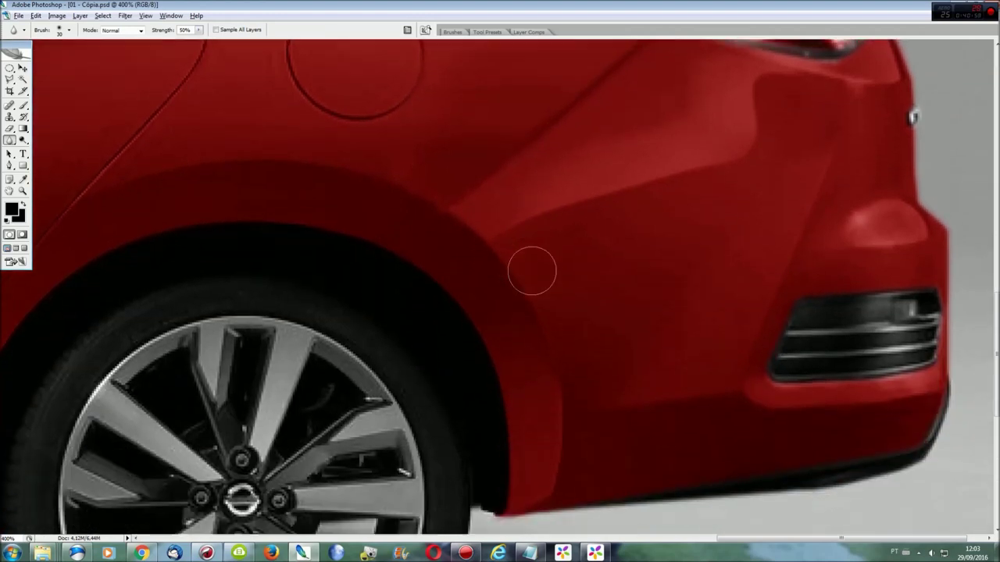
scroll(531, 271, down, 1)
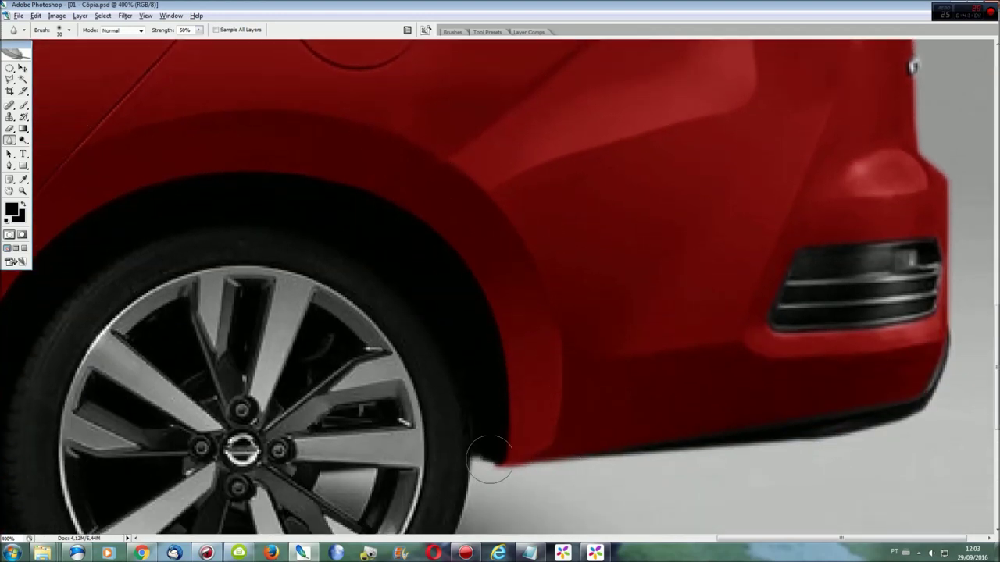
drag(277, 172, 527, 126)
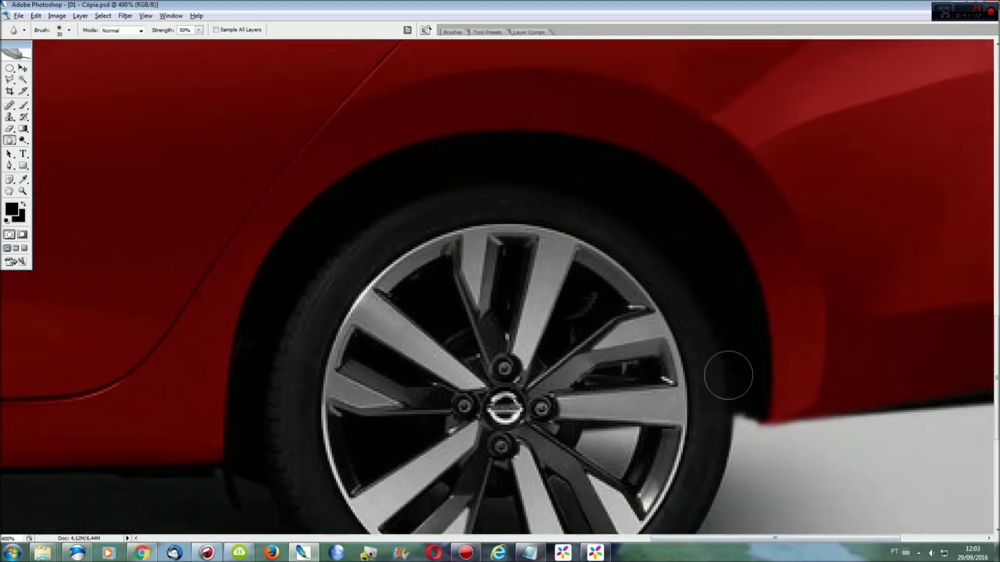
scroll(696, 521, right, 5)
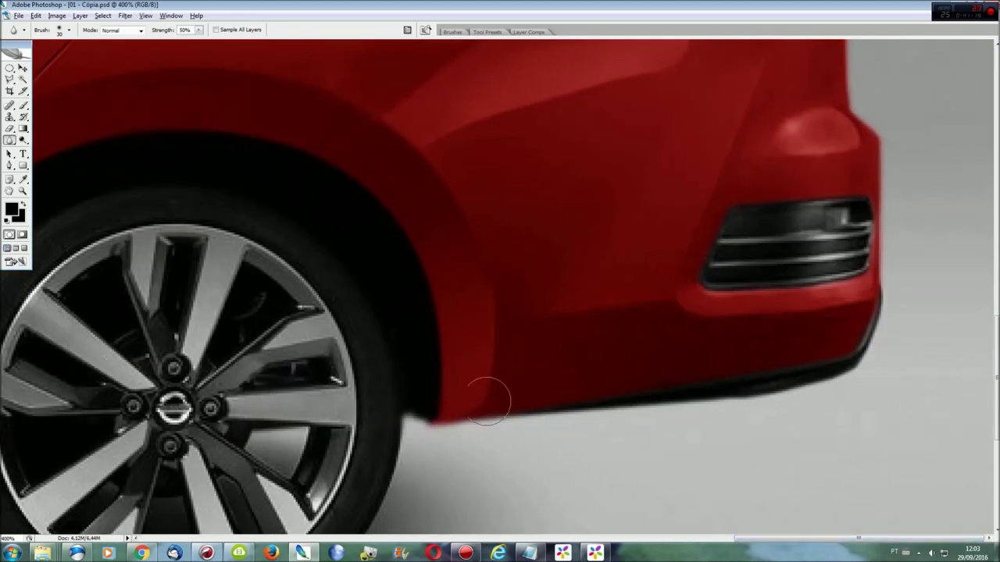
scroll(890, 297, up, 2)
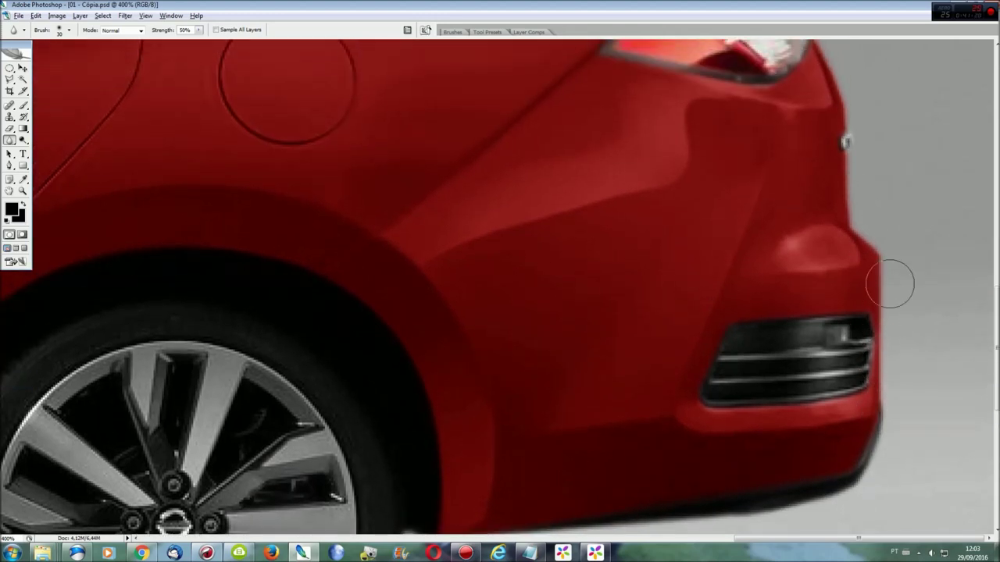
scroll(734, 390, up, 3)
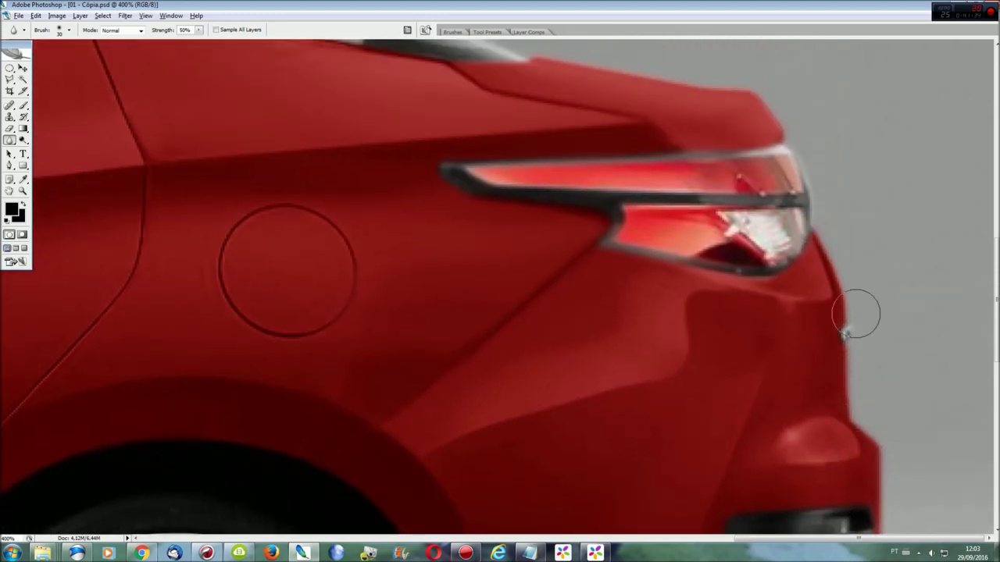
scroll(807, 219, up, 2)
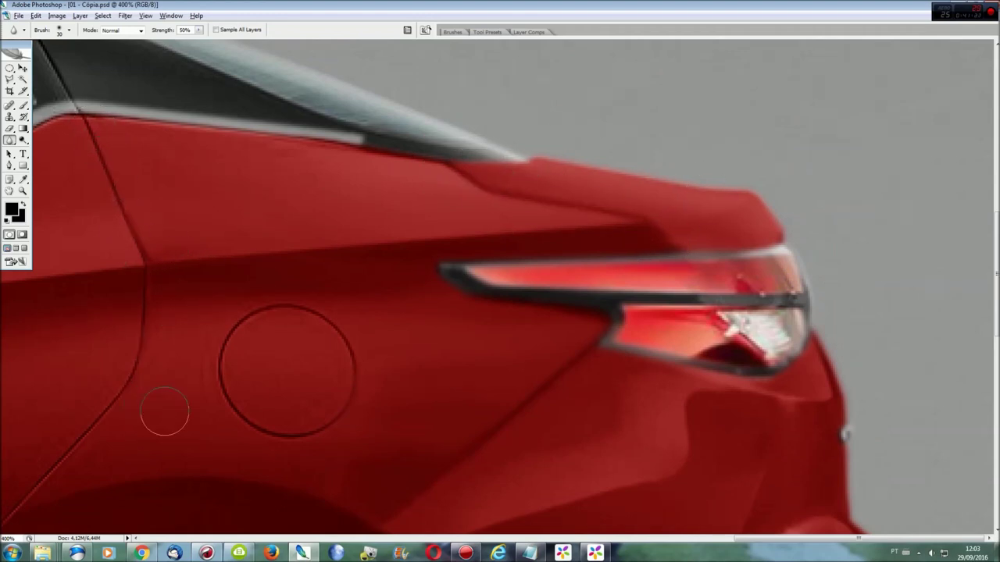
scroll(149, 406, down, 2)
scroll(691, 452, up, 3)
scroll(690, 451, up, 1)
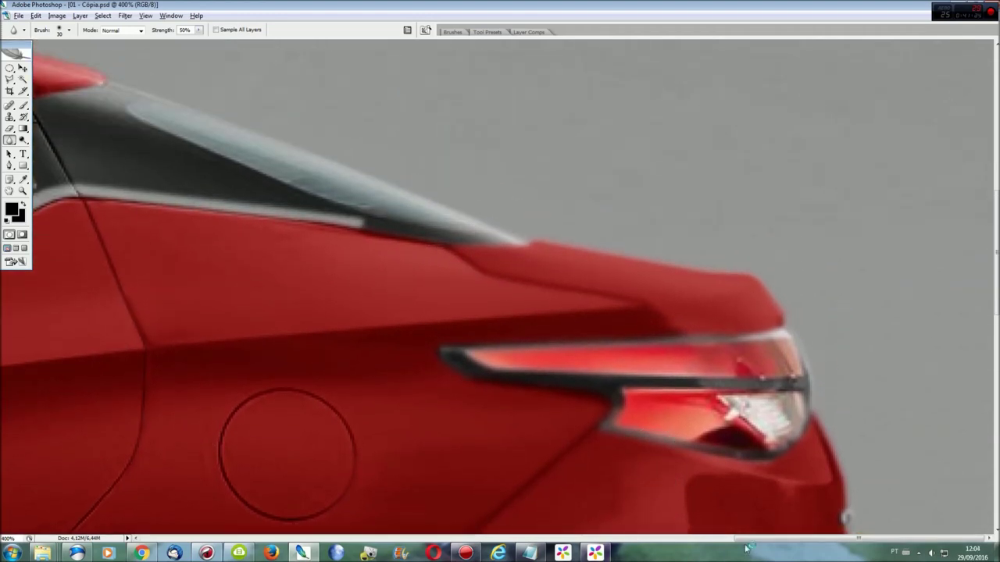
scroll(691, 452, left, 4)
scroll(690, 451, up, 3)
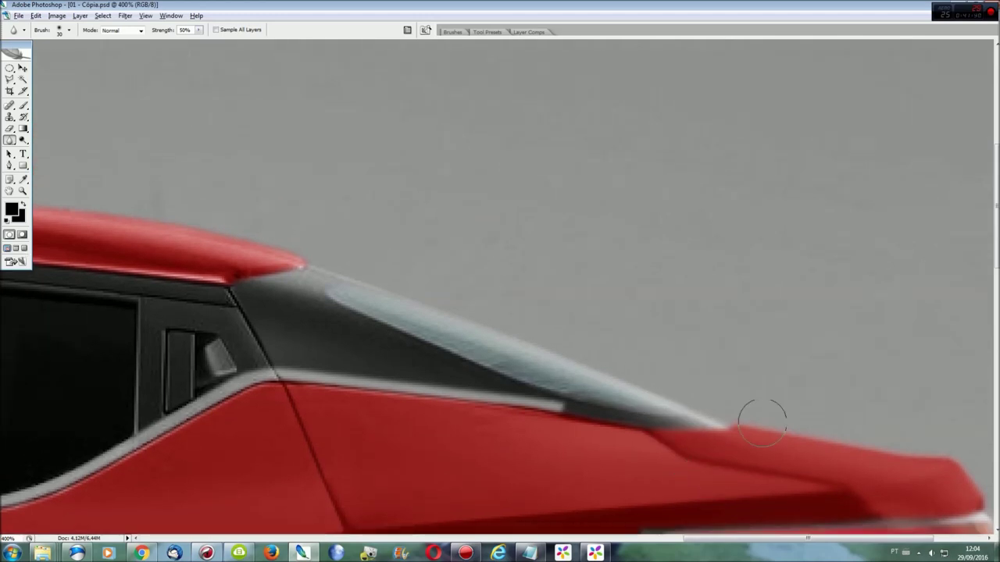
Step: Blur along the lower sill edges at close zoom, then fit the whole car on screen
drag(732, 537, 552, 538)
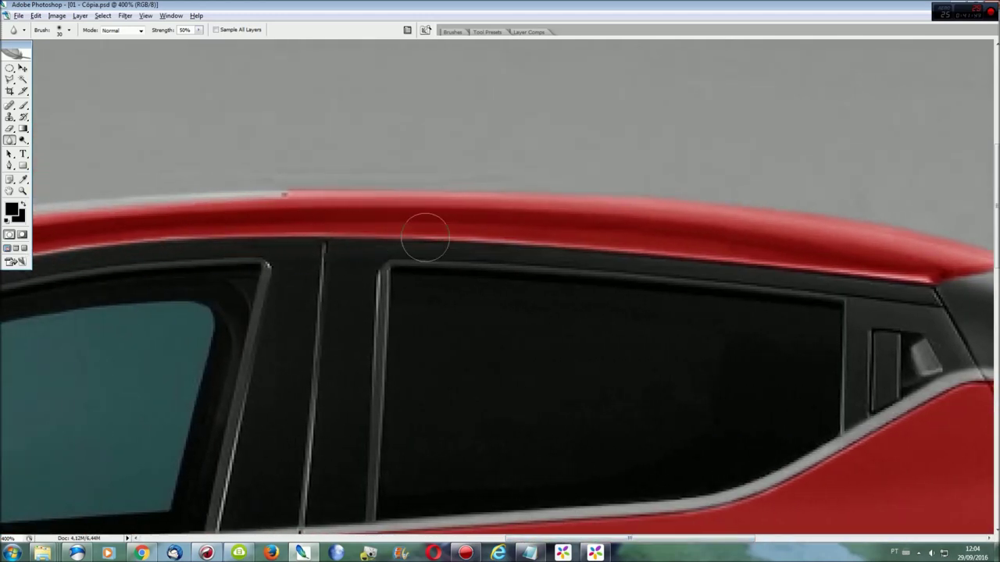
scroll(859, 254, right, 1)
scroll(903, 246, right, 1)
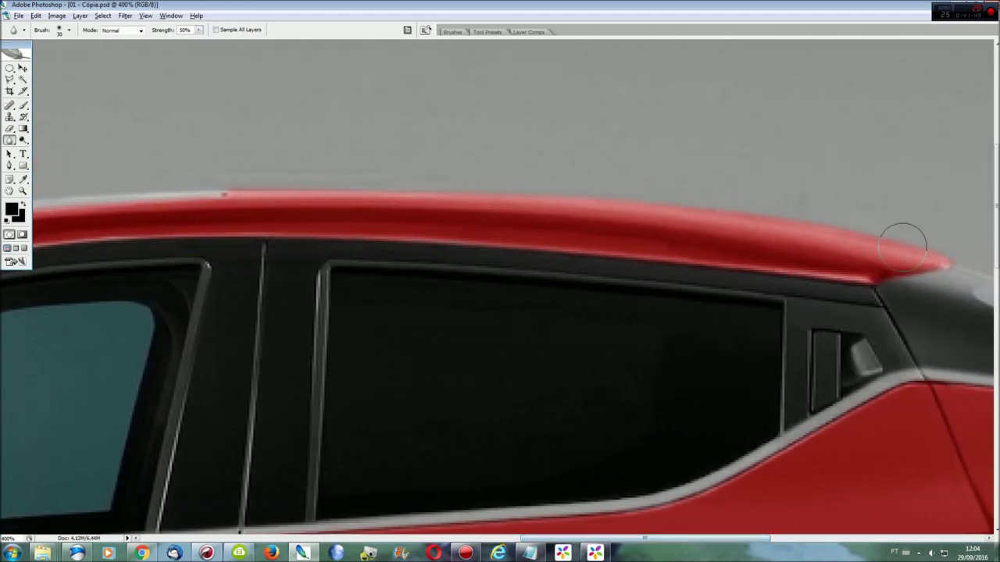
drag(668, 540, 555, 540)
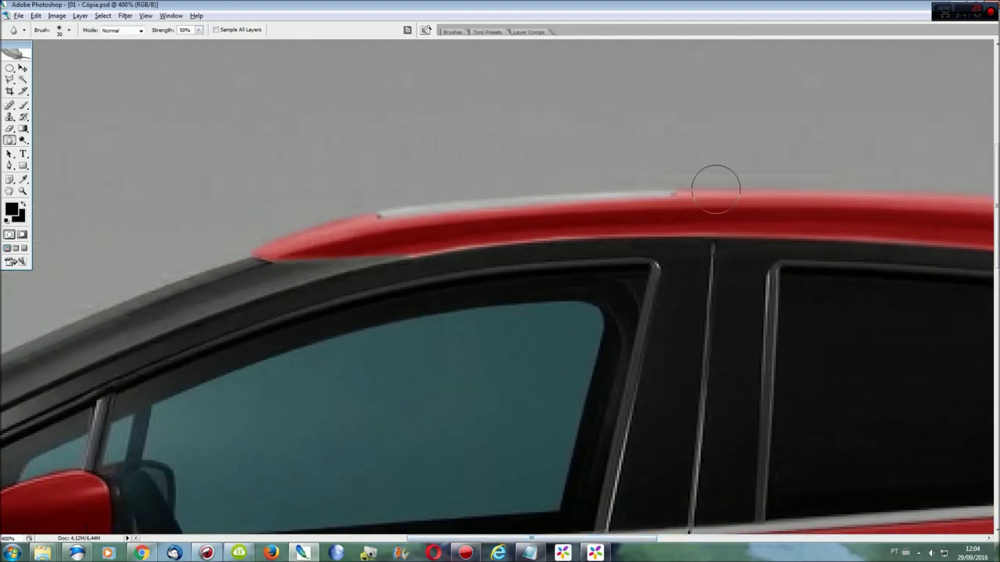
scroll(680, 223, down, 3)
scroll(747, 241, down, 1)
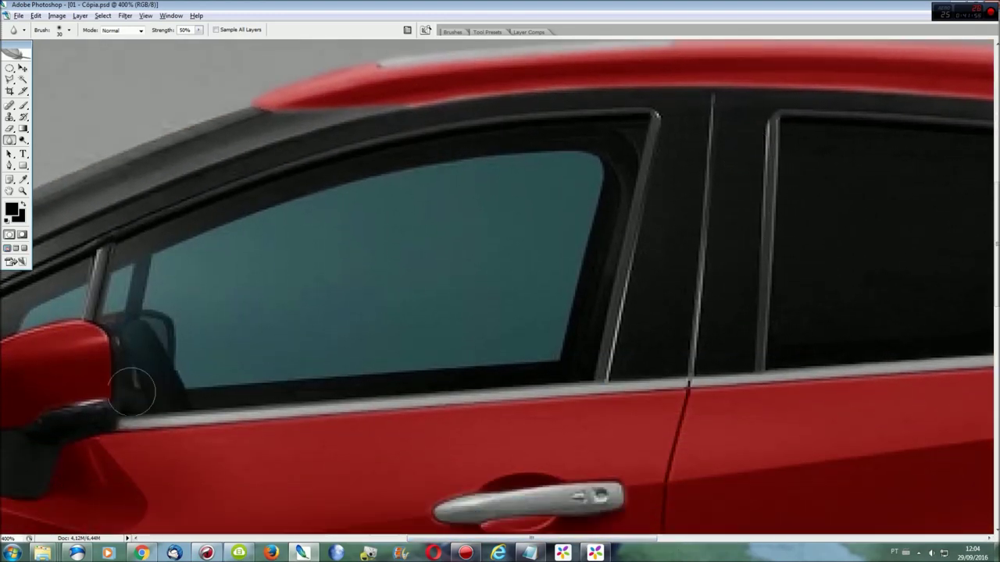
scroll(714, 500, down, 1)
scroll(714, 499, down, 1)
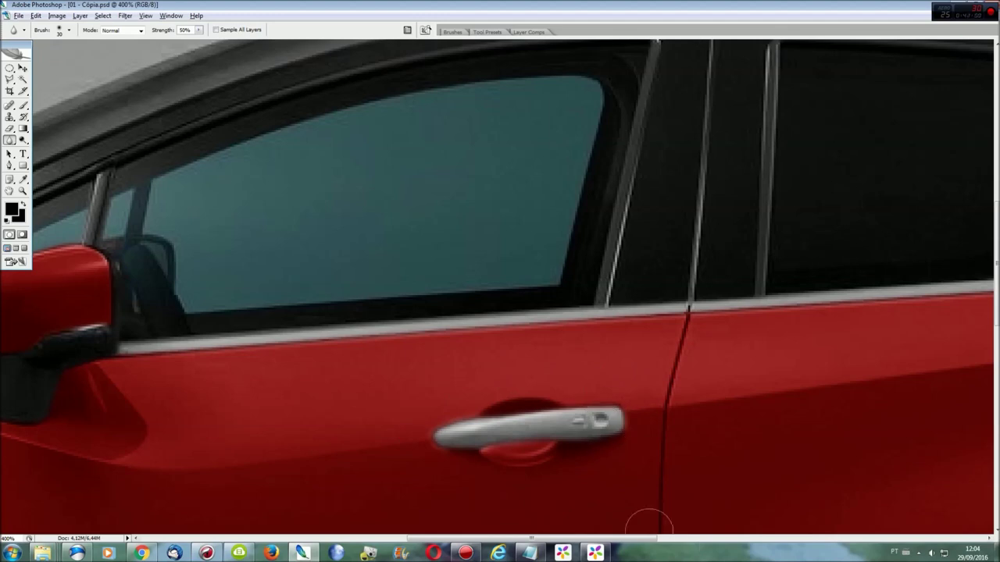
scroll(648, 521, left, 5)
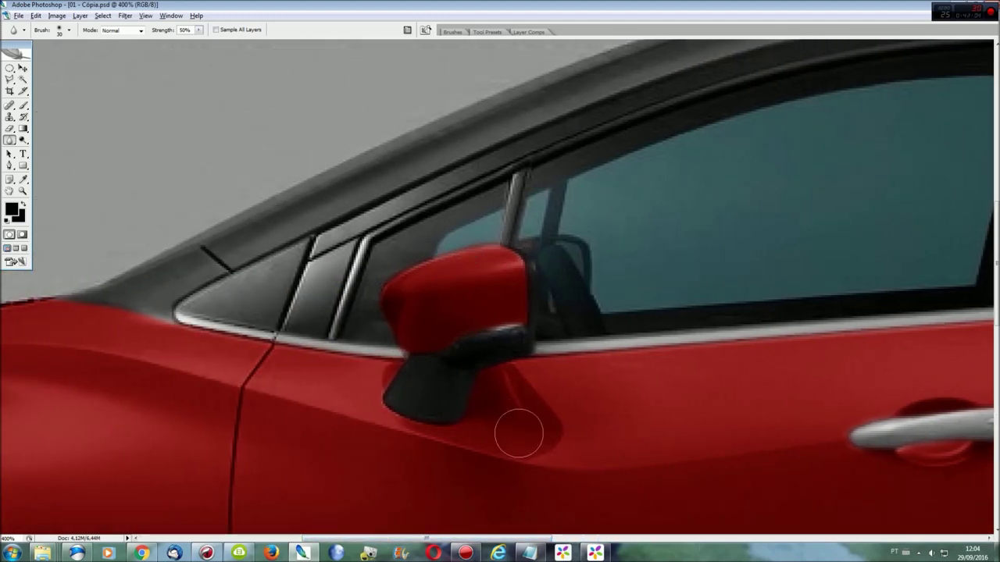
scroll(519, 433, down, 1)
scroll(586, 344, left, 6)
scroll(660, 248, down, 1)
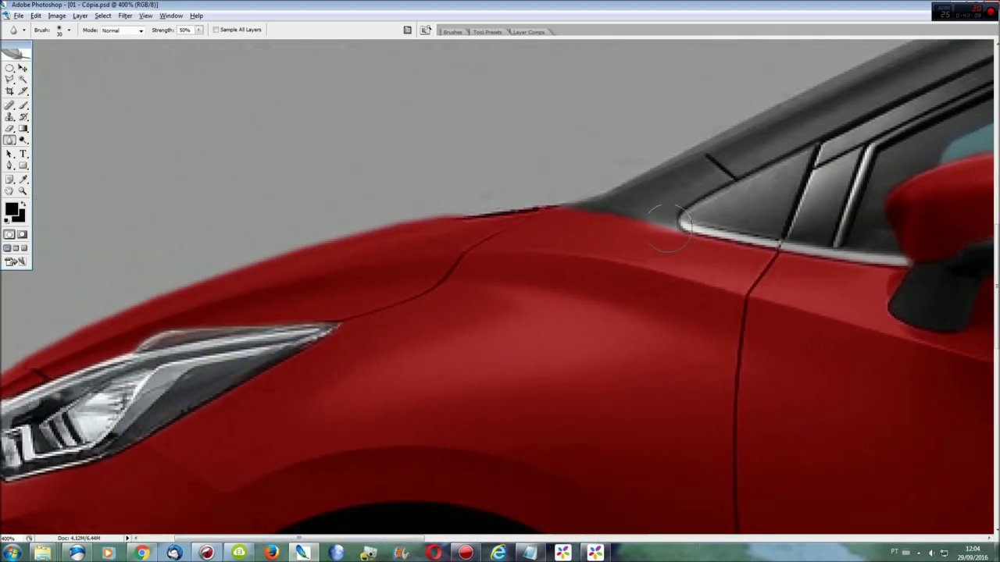
scroll(133, 338, down, 3)
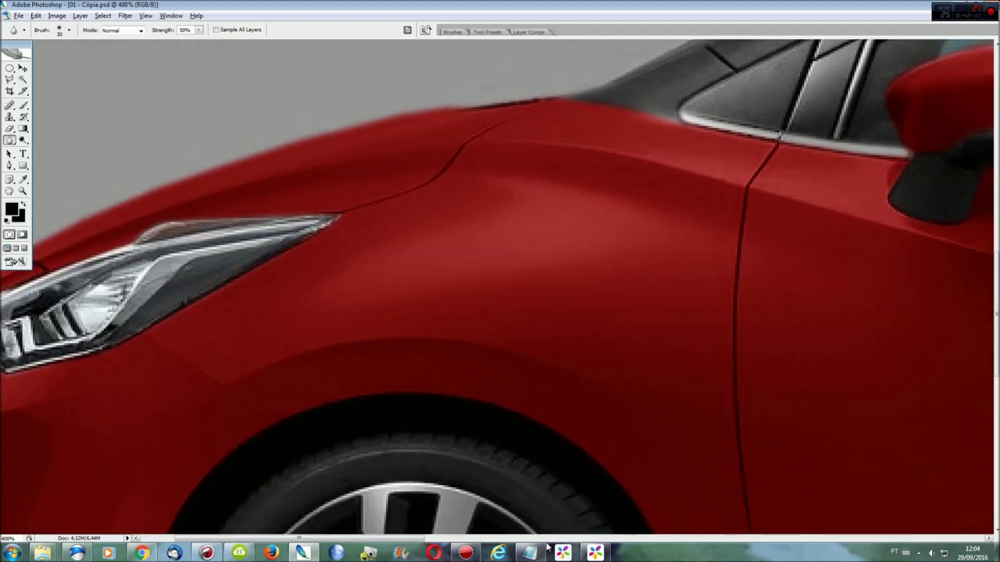
scroll(252, 289, left, 4)
scroll(252, 290, down, 1)
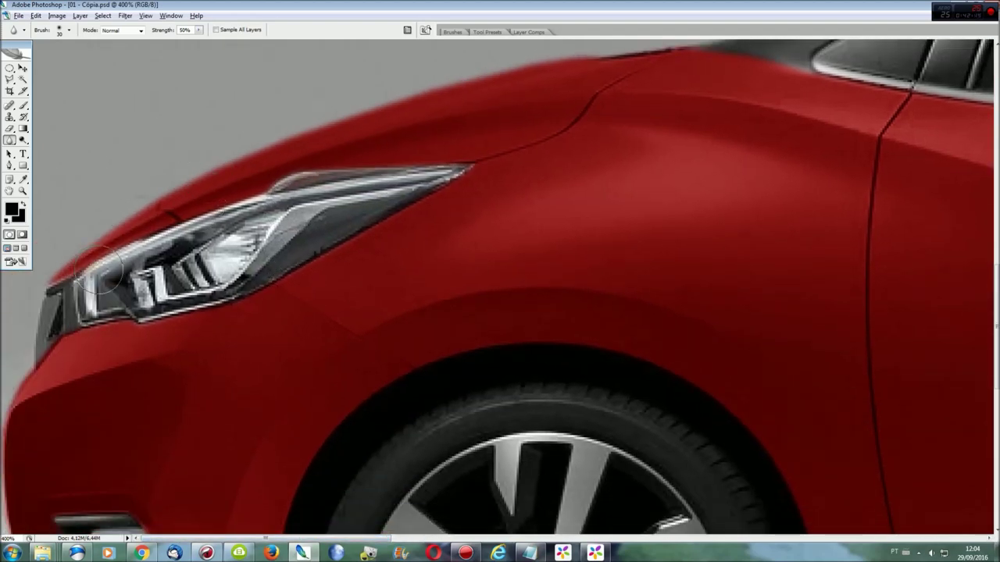
scroll(63, 265, down, 2)
scroll(16, 494, down, 3)
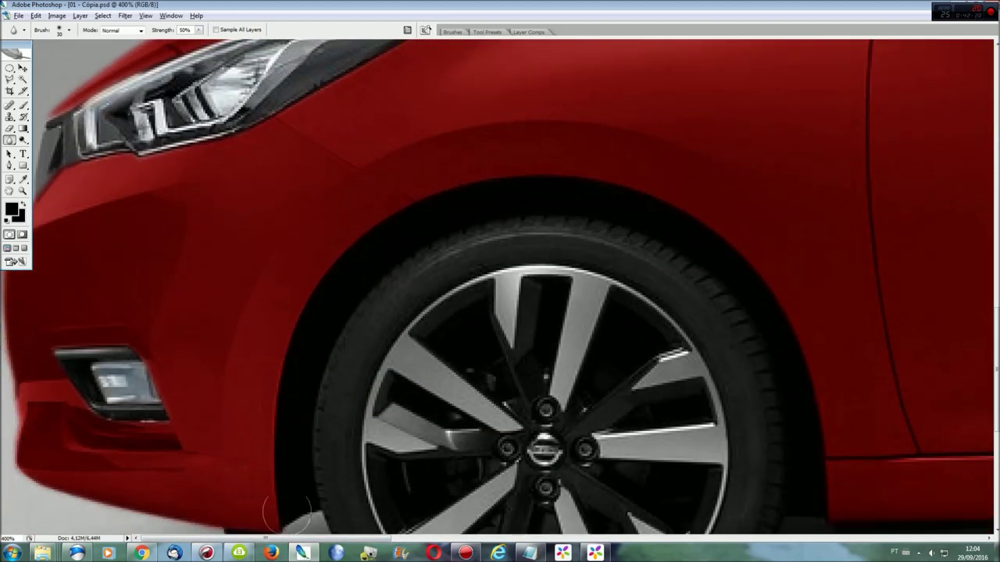
scroll(31, 339, down, 1)
scroll(420, 427, down, 1)
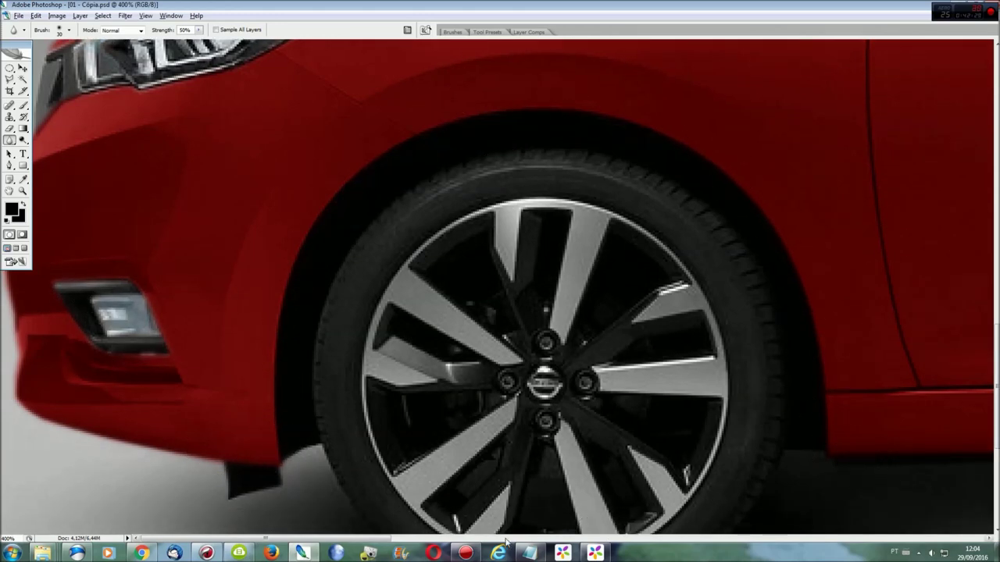
drag(389, 539, 592, 539)
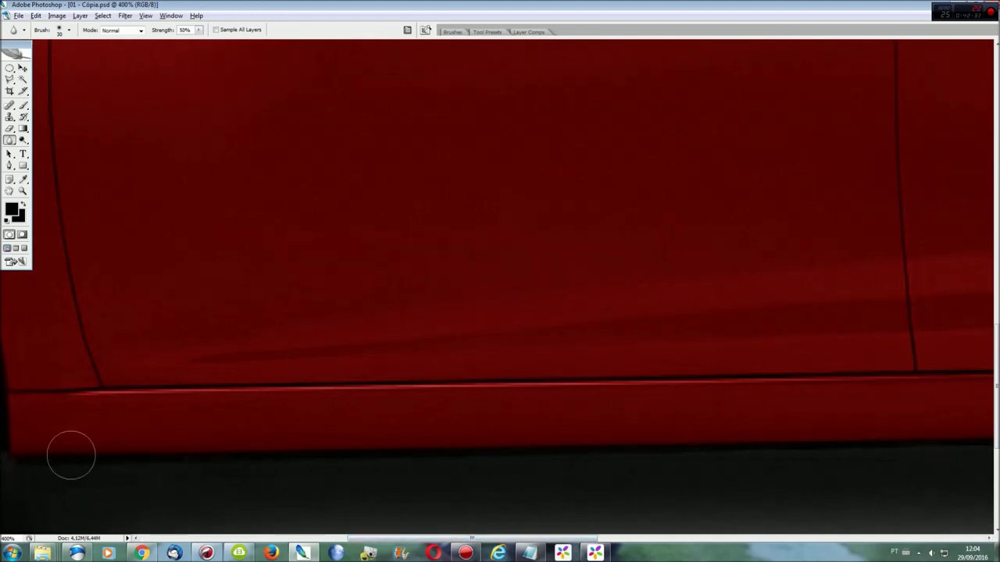
drag(471, 538, 639, 538)
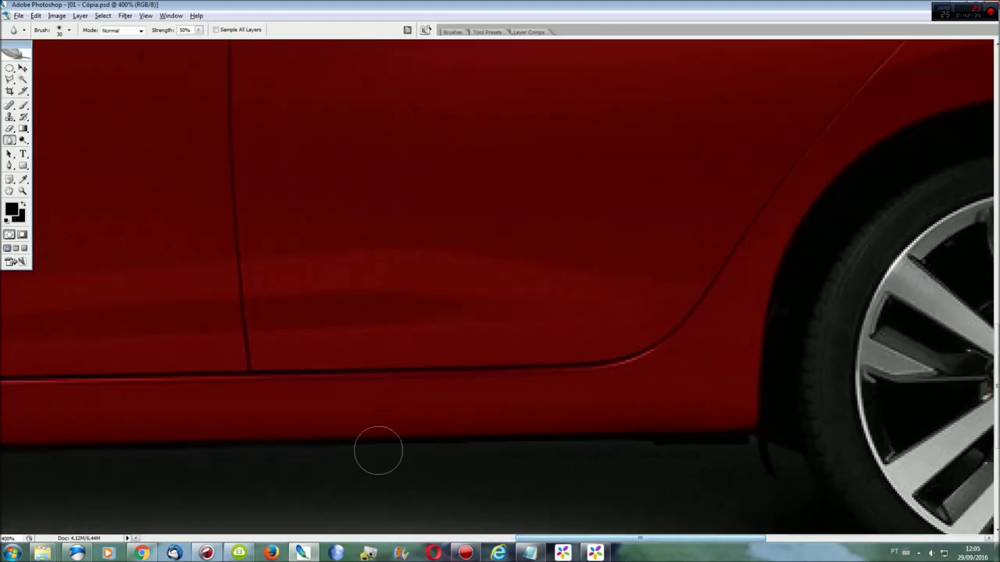
key(ctrl+0)
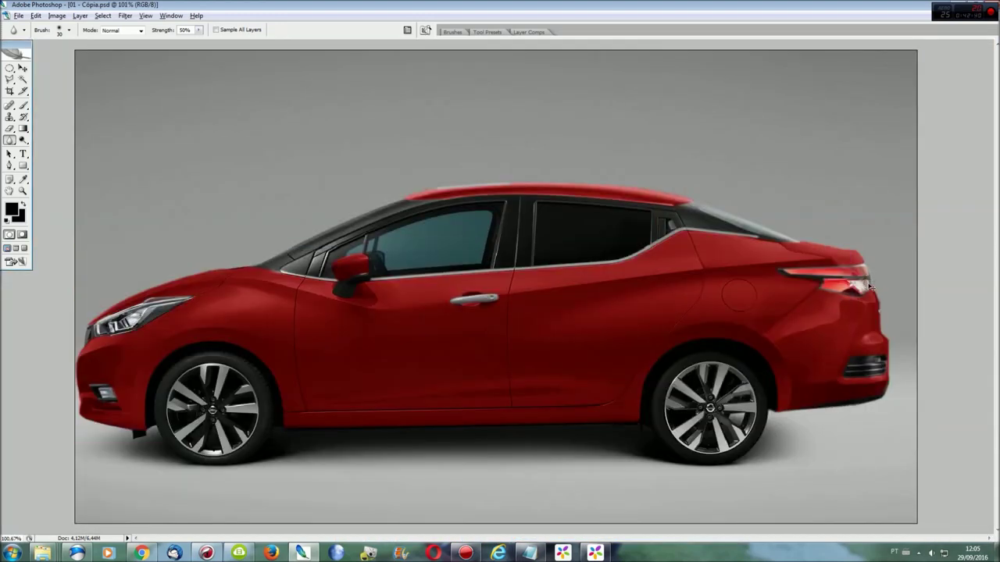
Step: Place a white author-credit signature on the lower front door
key(ctrl+u)
key(Escape)
key(t)
click(8, 221)
key(x)
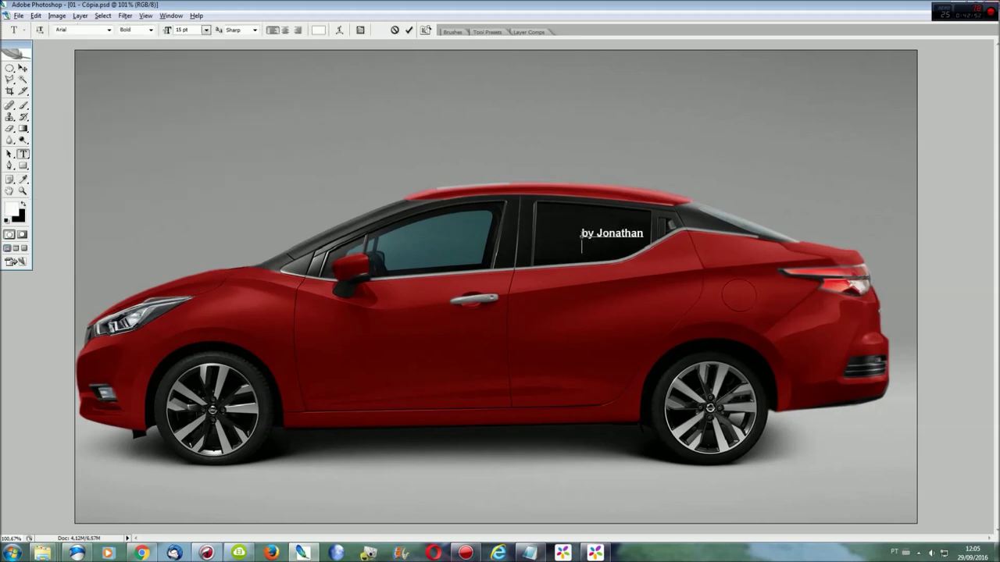
text(Machado)
drag(570, 223, 295, 378)
click(24, 69)
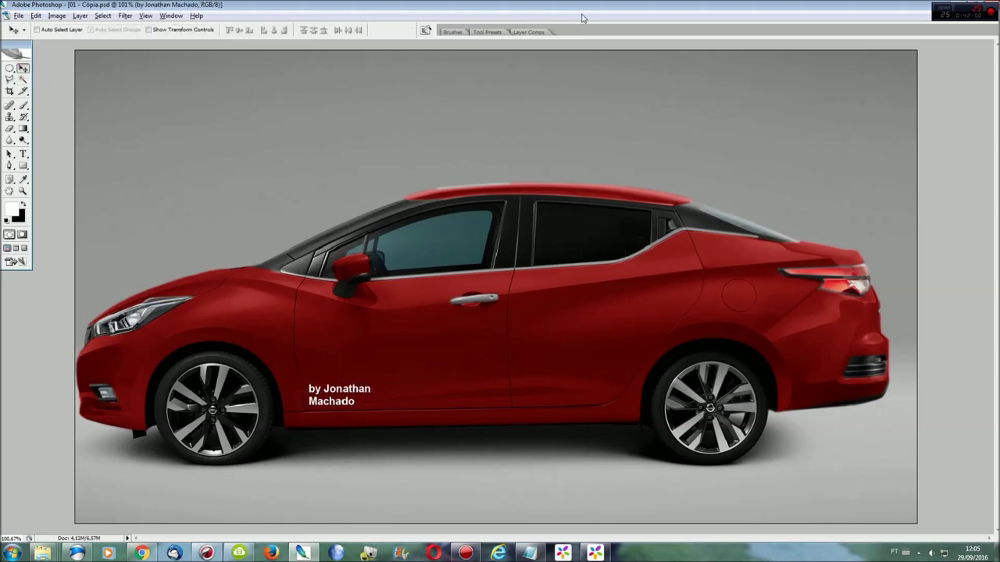
Step: Raise Hue/Saturation saturation to +28 to deepen the red paint
key(ctrl+u)
mouse_move(153, 128)
mouse_down()
mouse_move(201, 129)
mouse_move(171, 129)
mouse_up()
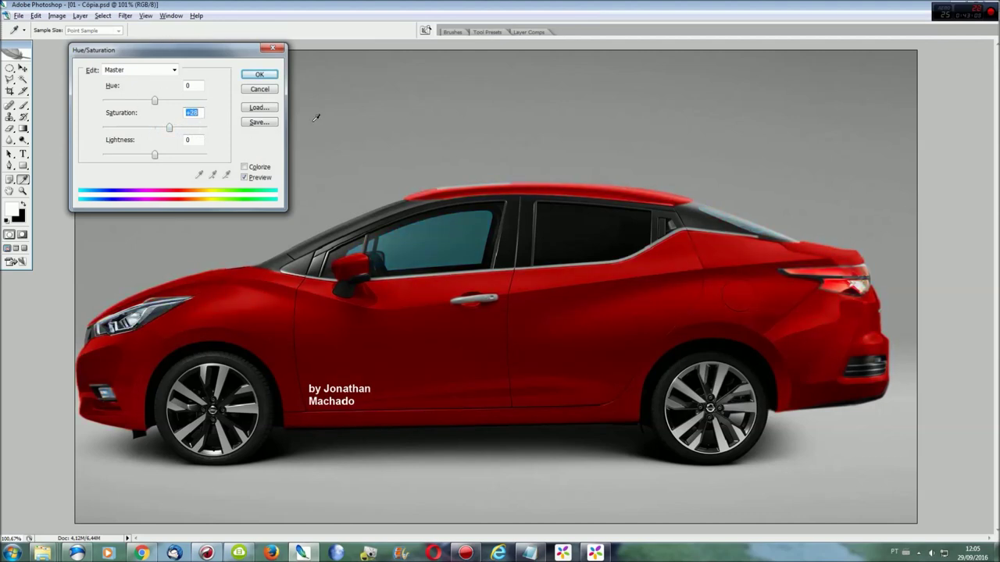
click(260, 75)
click(125, 15)
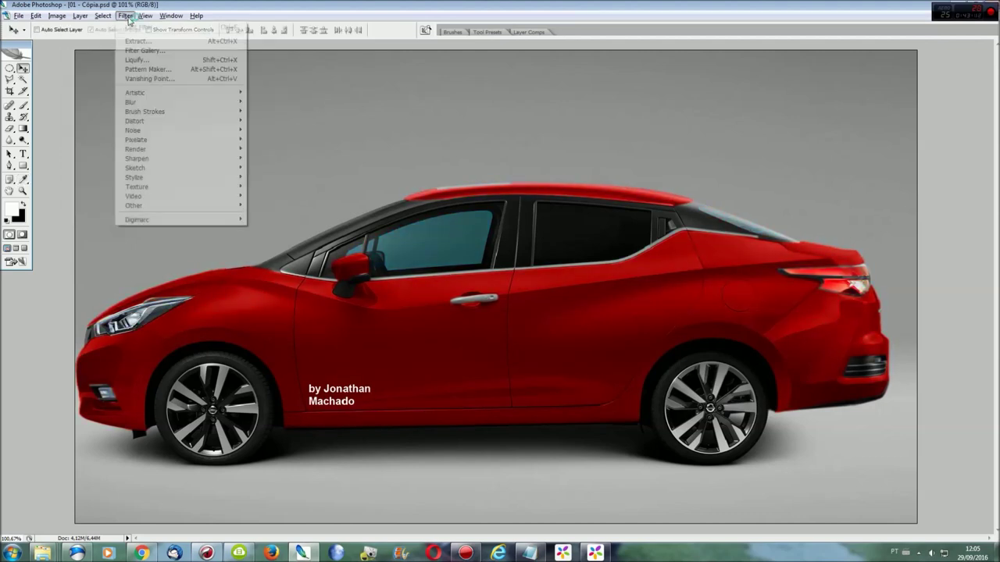
click(273, 166)
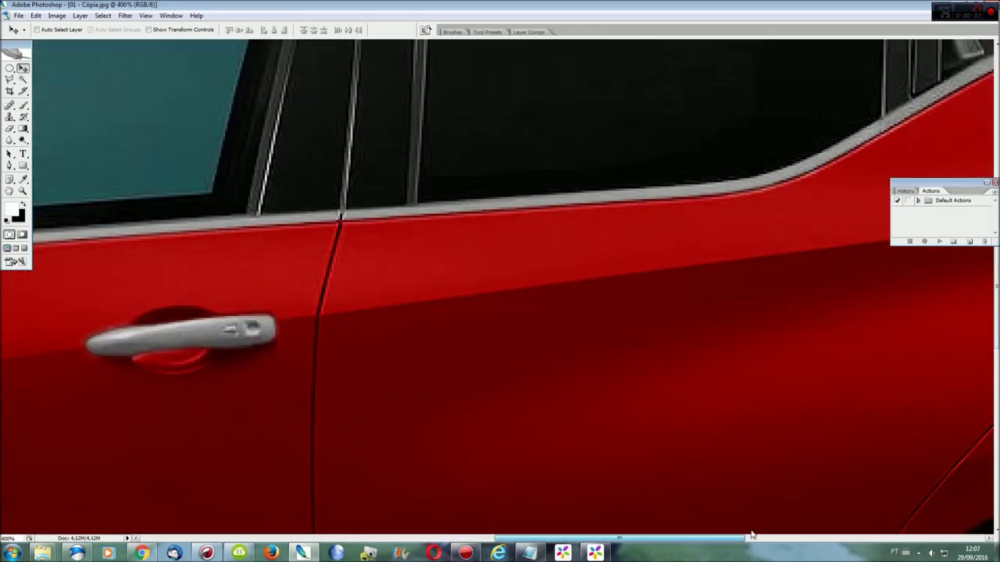
Step: Select the strip of bodywork just above the tail light with the Polygonal Lasso
click(751, 535)
key(l)
click(452, 185)
click(835, 220)
click(687, 233)
click(457, 188)
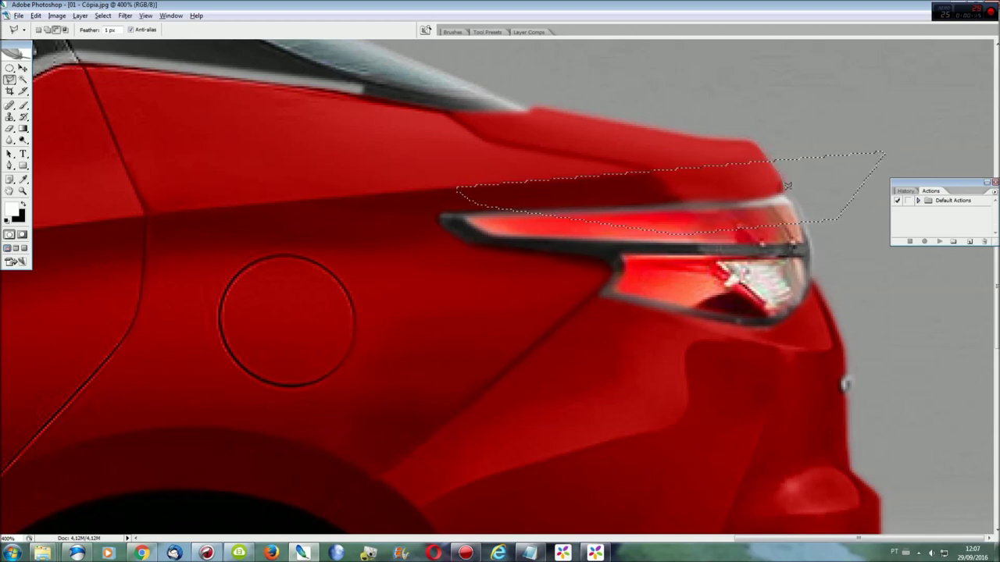
click(777, 110)
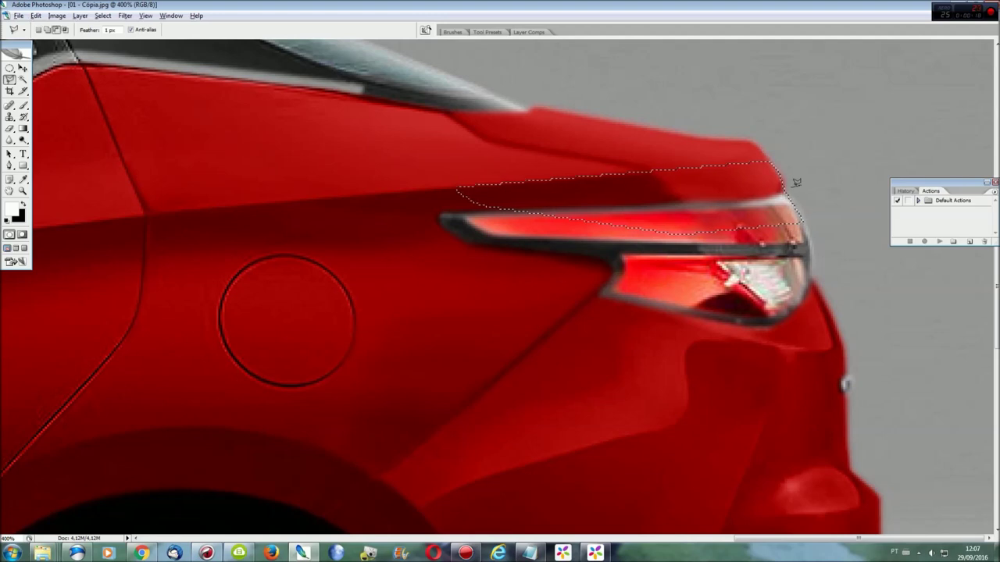
double_click(822, 198)
click(690, 209)
double_click(425, 273)
Step: Add a Levels adjustment layer on that selection with midtones set to 0.39
click(80, 16)
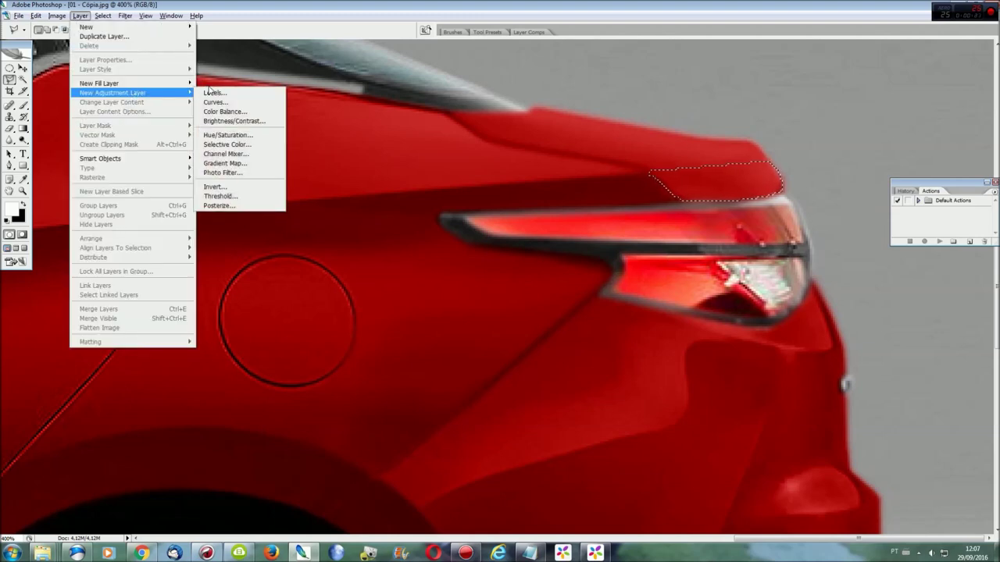
click(670, 166)
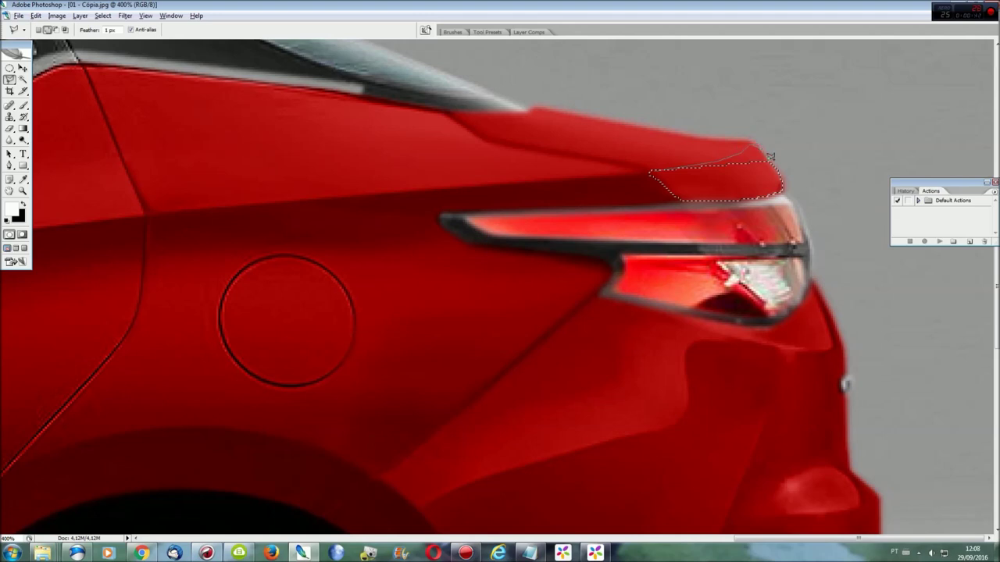
click(80, 15)
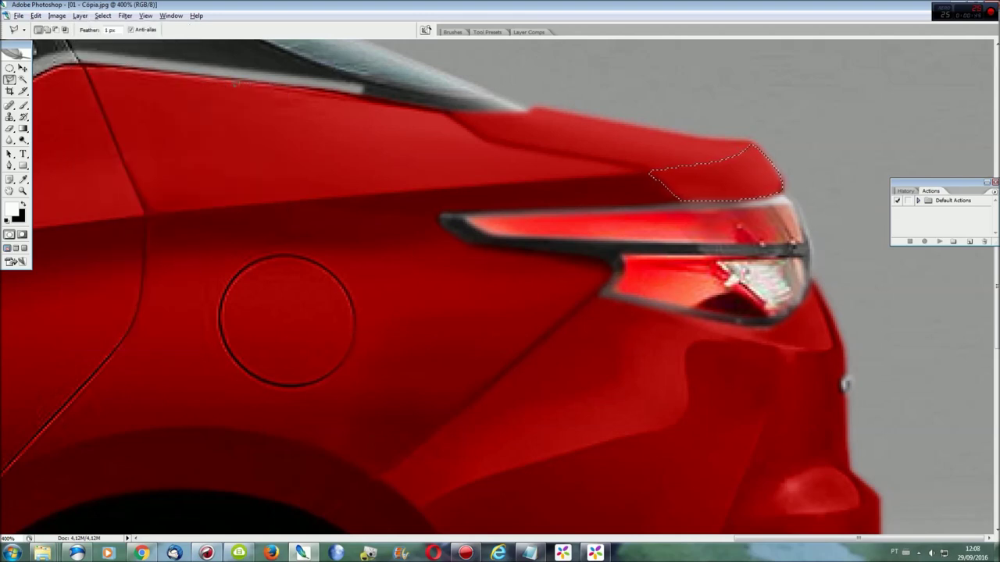
click(80, 15)
click(234, 123)
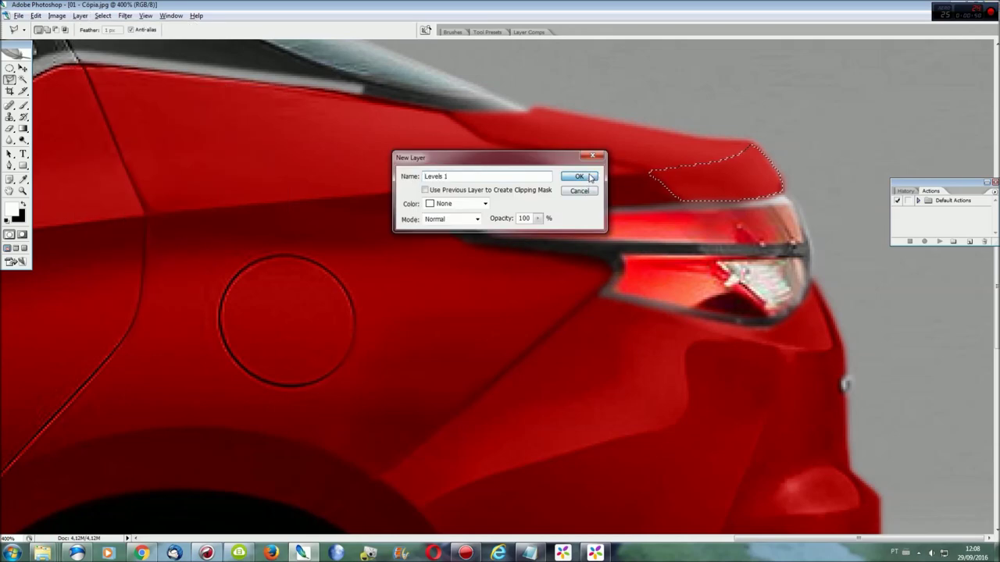
click(580, 172)
drag(140, 153, 175, 155)
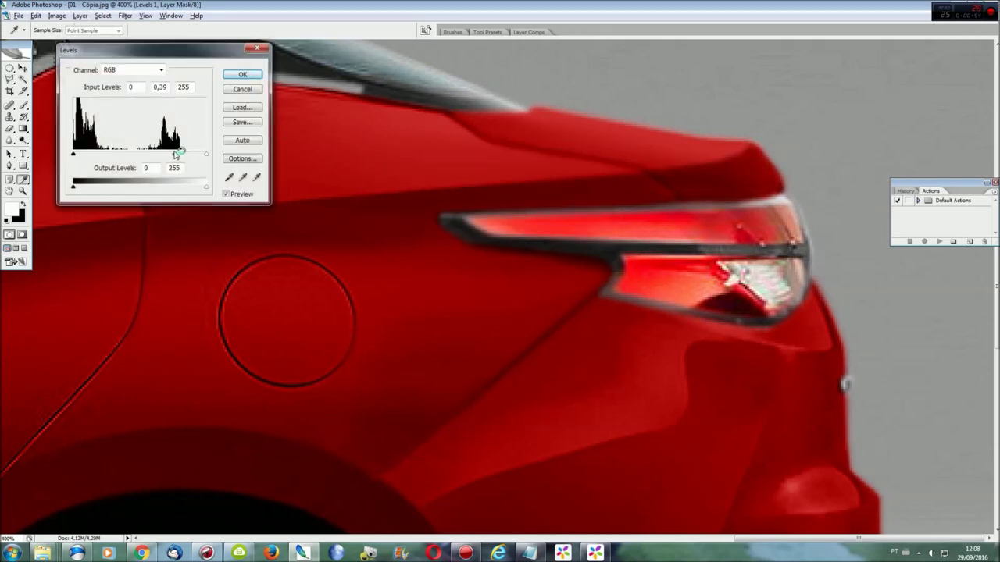
click(243, 75)
key(l)
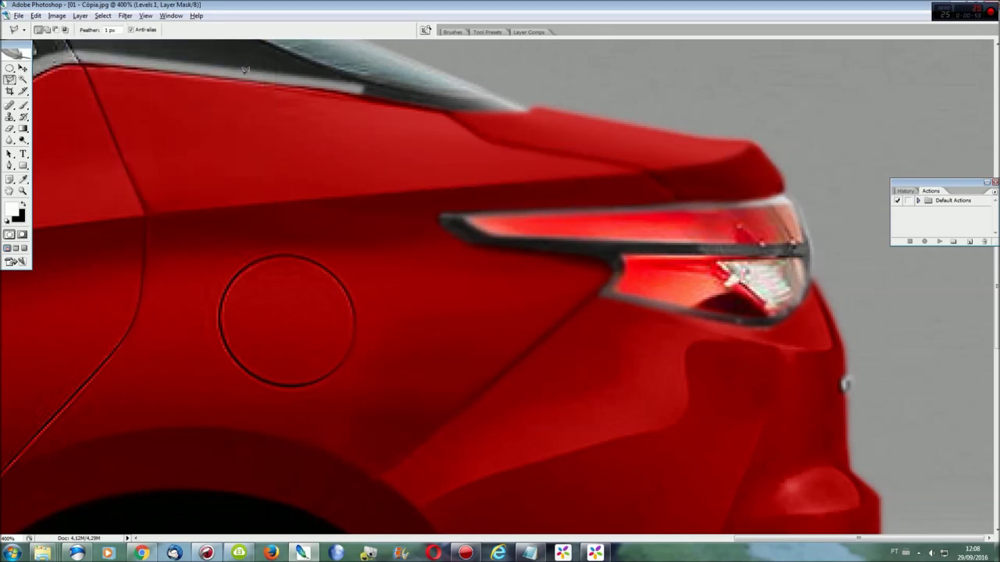